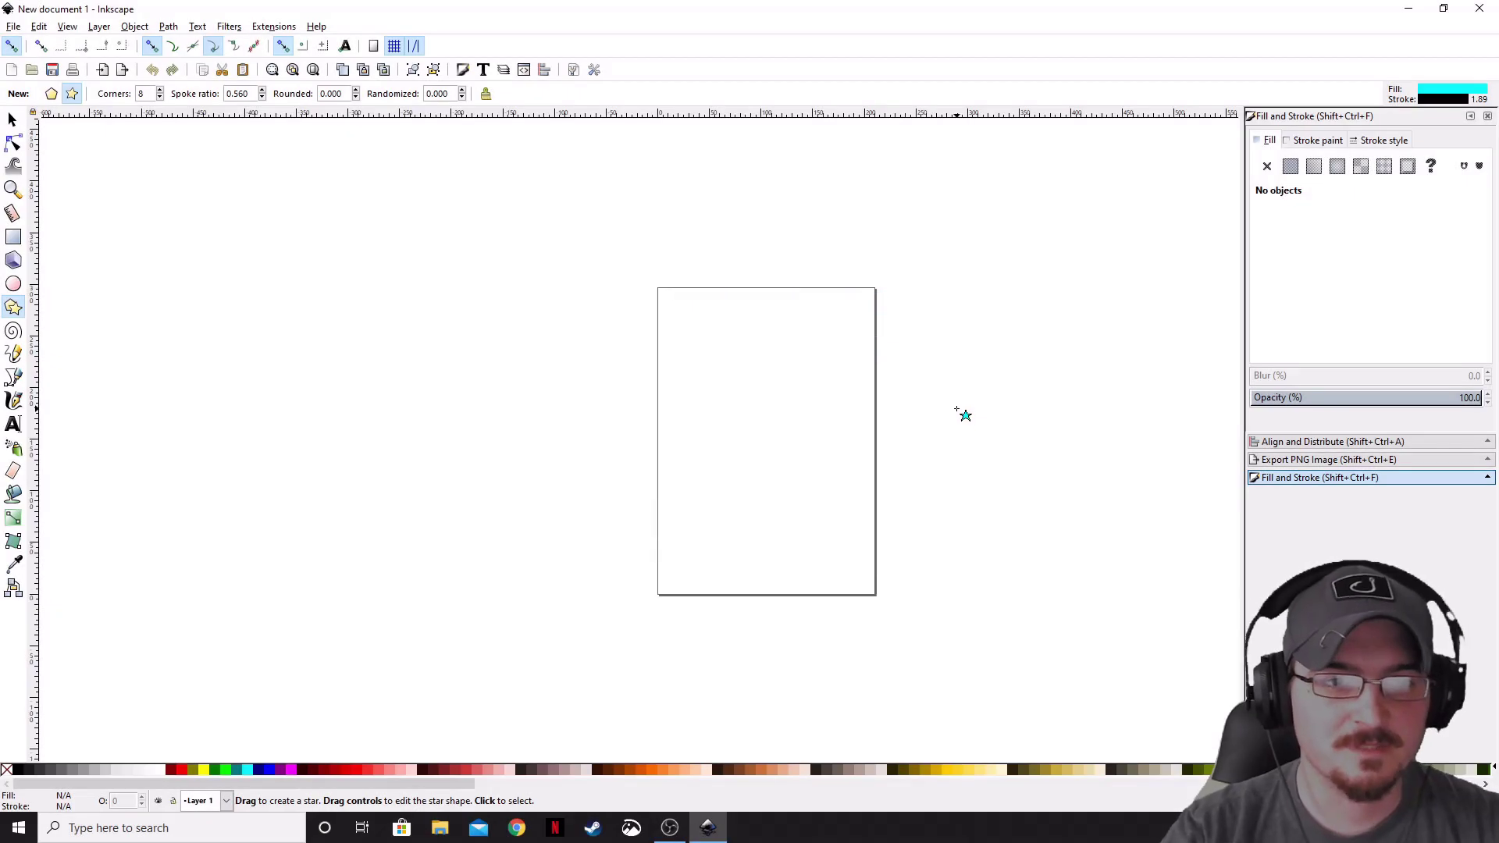
# Step: Turn off the page border in the document properties
pyautogui.click(12, 120)
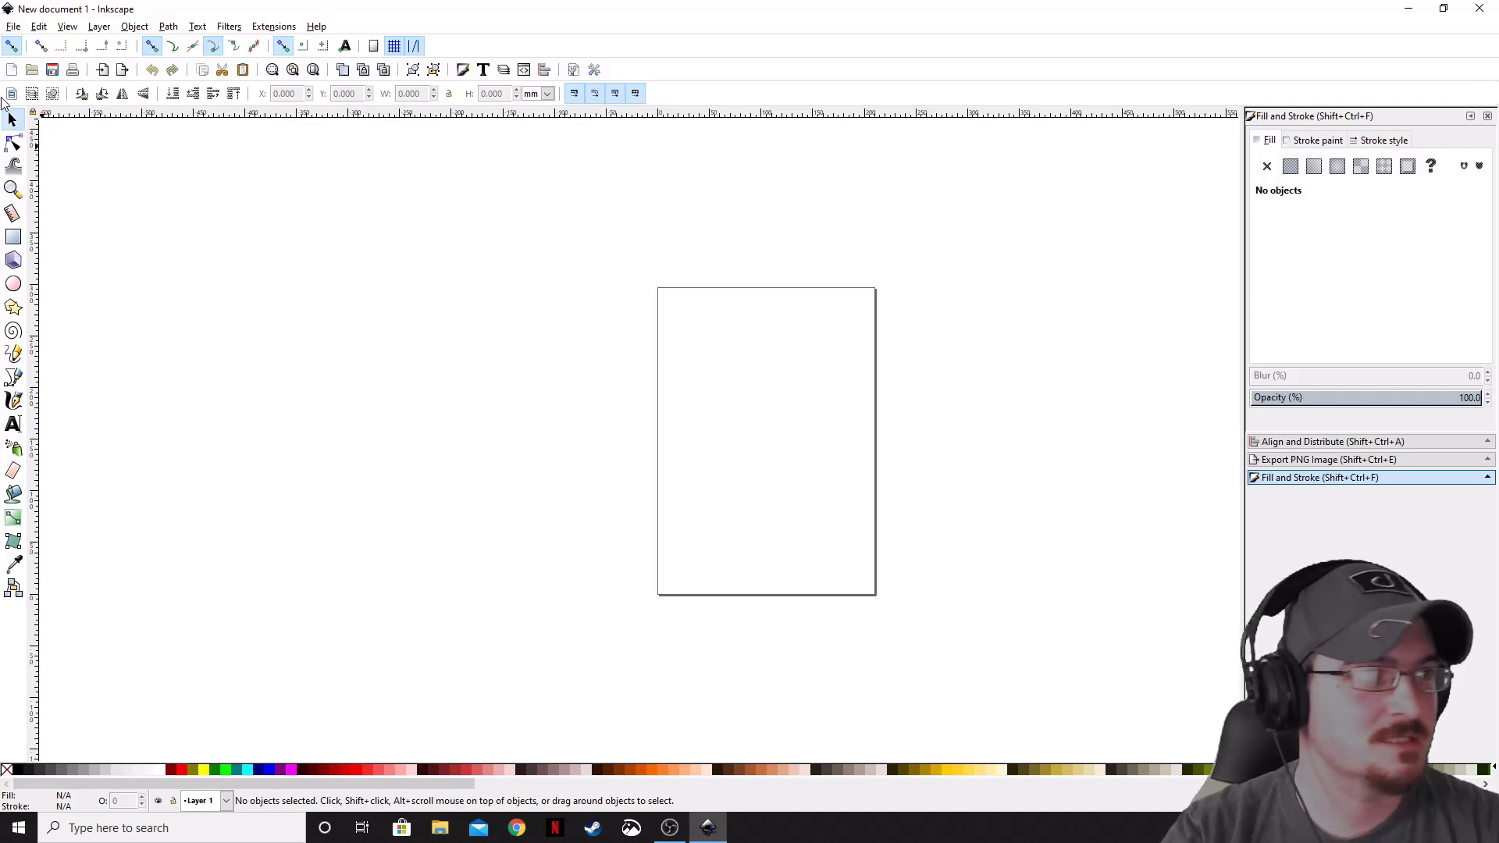
pyautogui.click(12, 26)
pyautogui.click(86, 260)
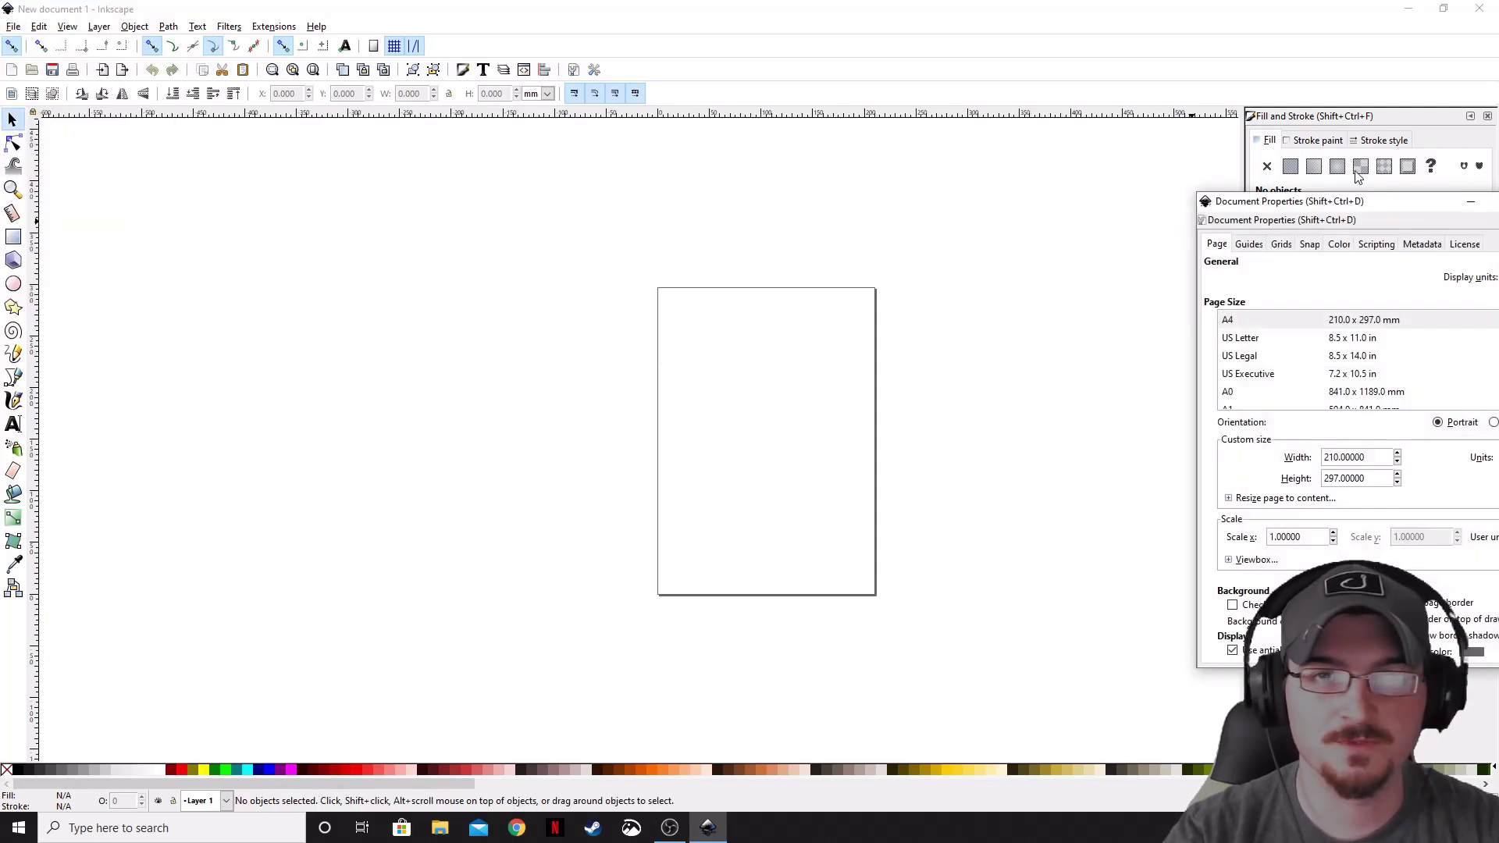
pyautogui.moveTo(1373, 200); pyautogui.dragTo(915, 138)
pyautogui.click(929, 538)
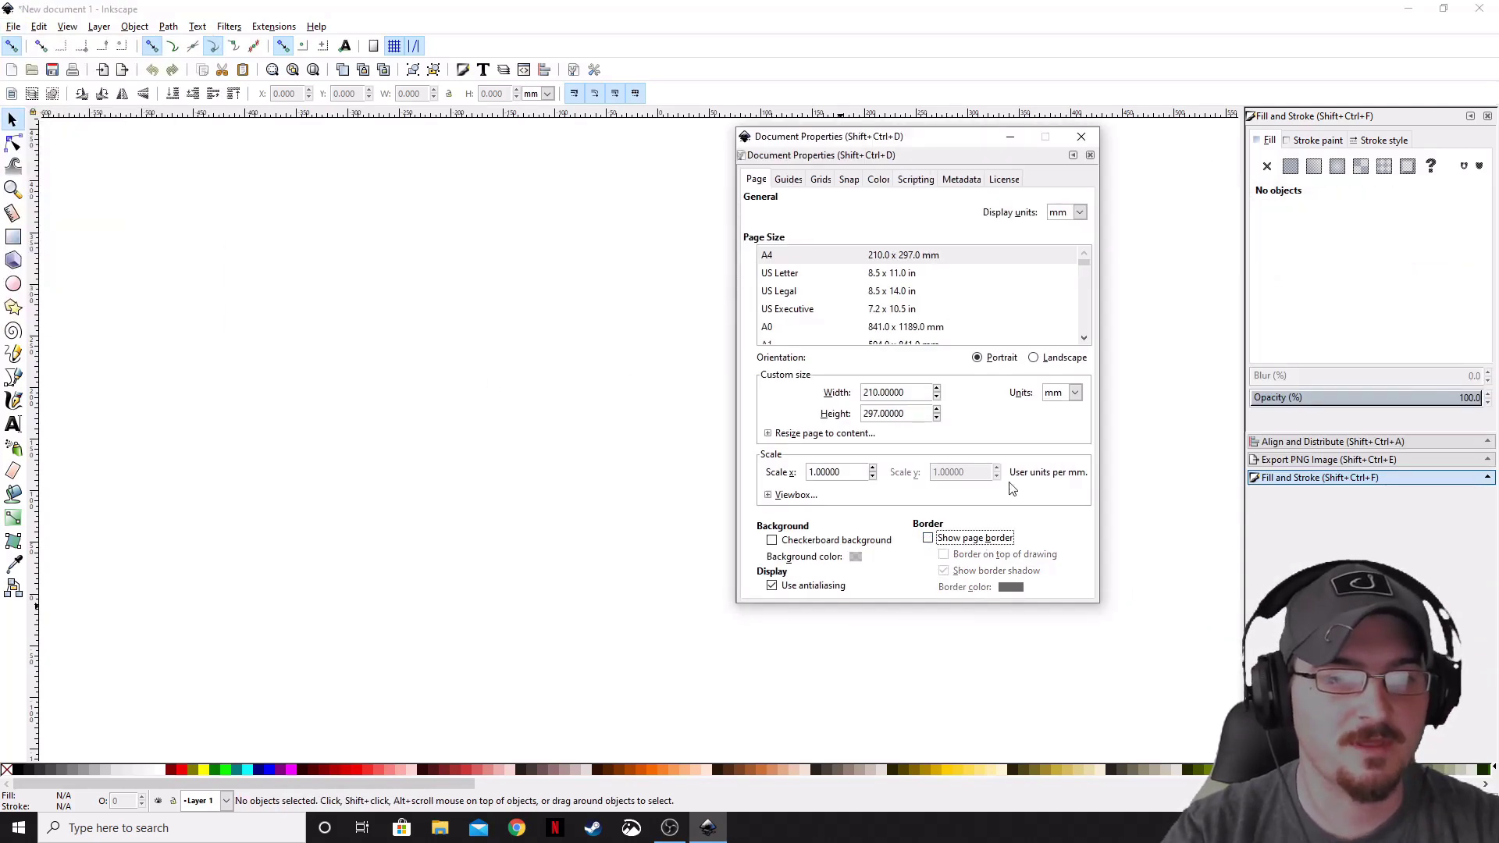
pyautogui.click(1082, 136)
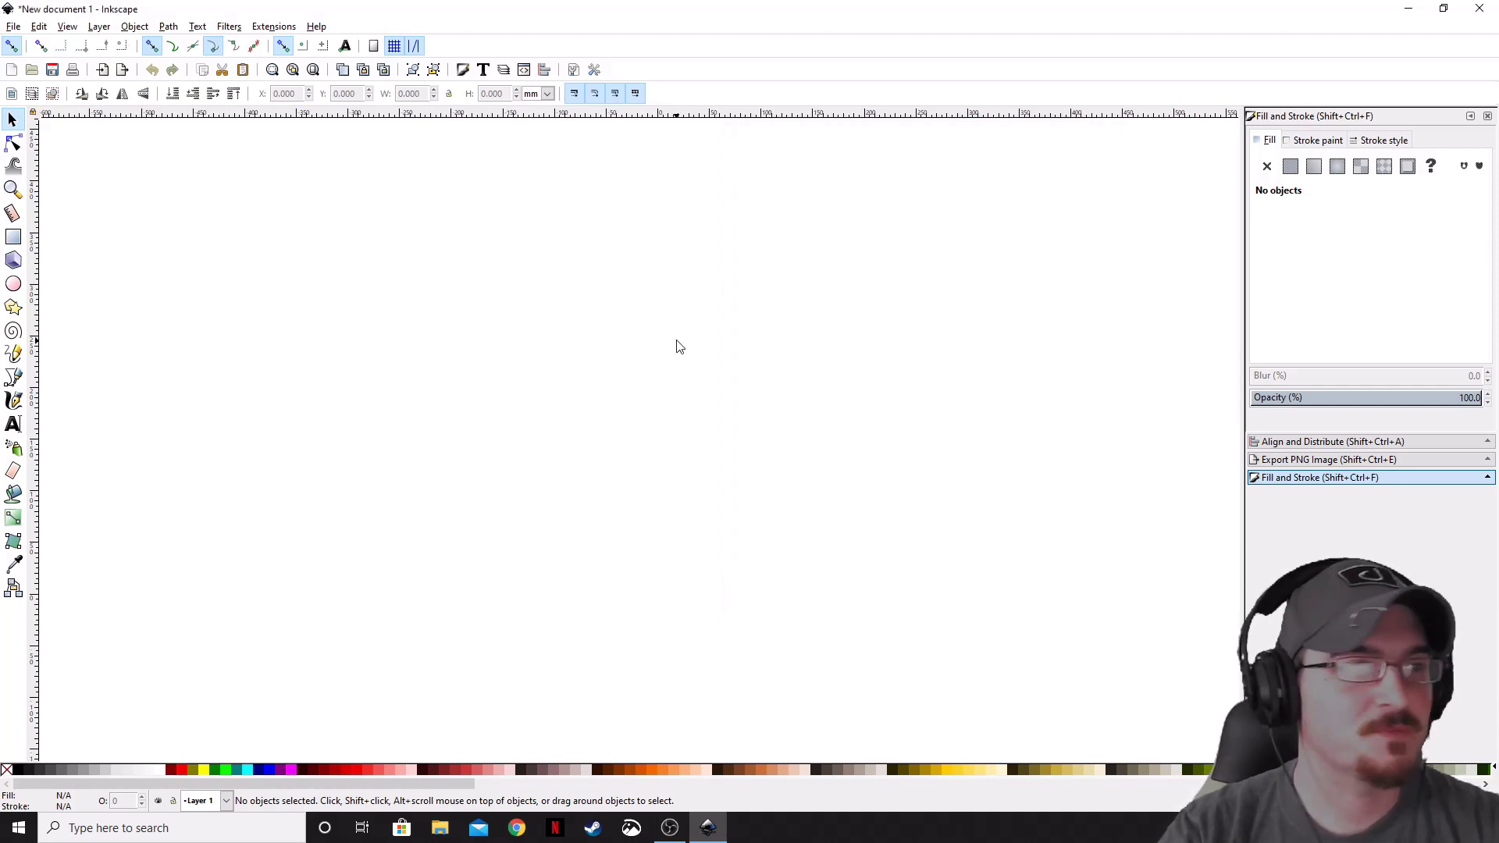
# Step: Draw a circle about 272 mm in diameter mid-canvas, fill it red and set its opacity to about 50.7%
pyautogui.click(13, 283)
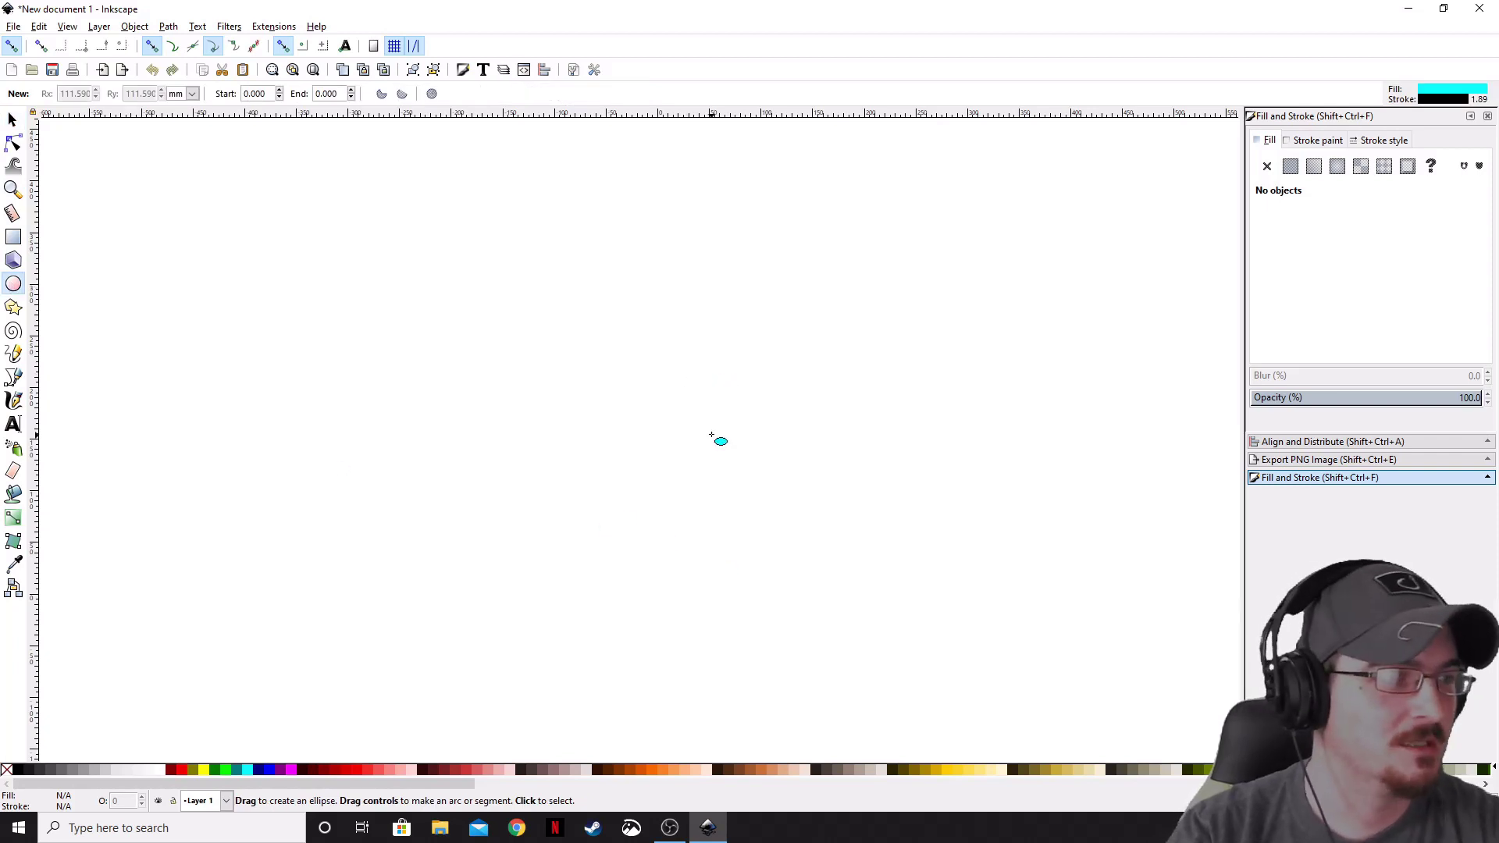
pyautogui.moveTo(539, 255); pyautogui.dragTo(863, 541)
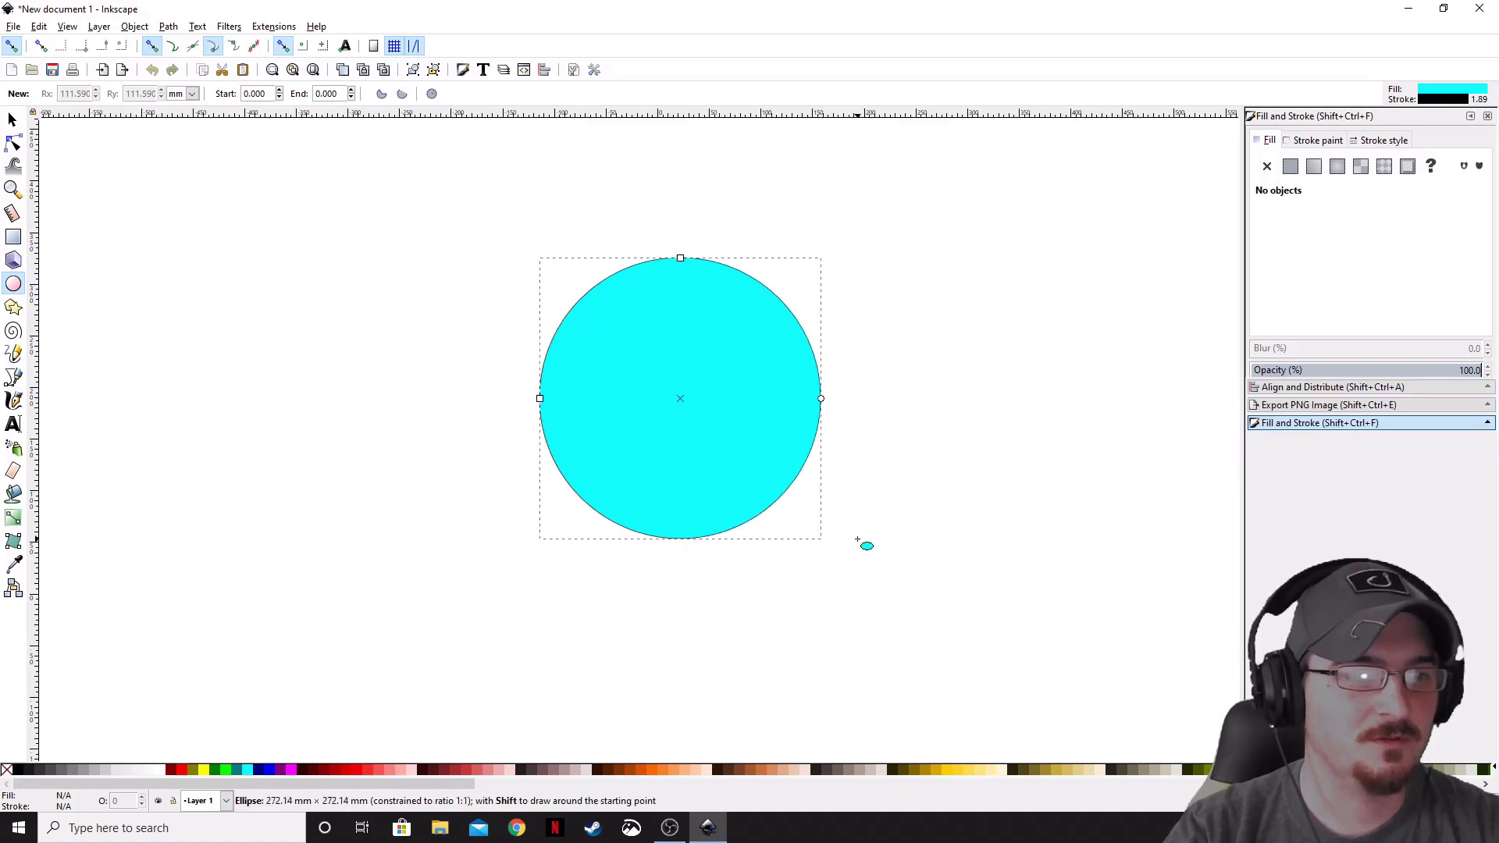
pyautogui.click(183, 772)
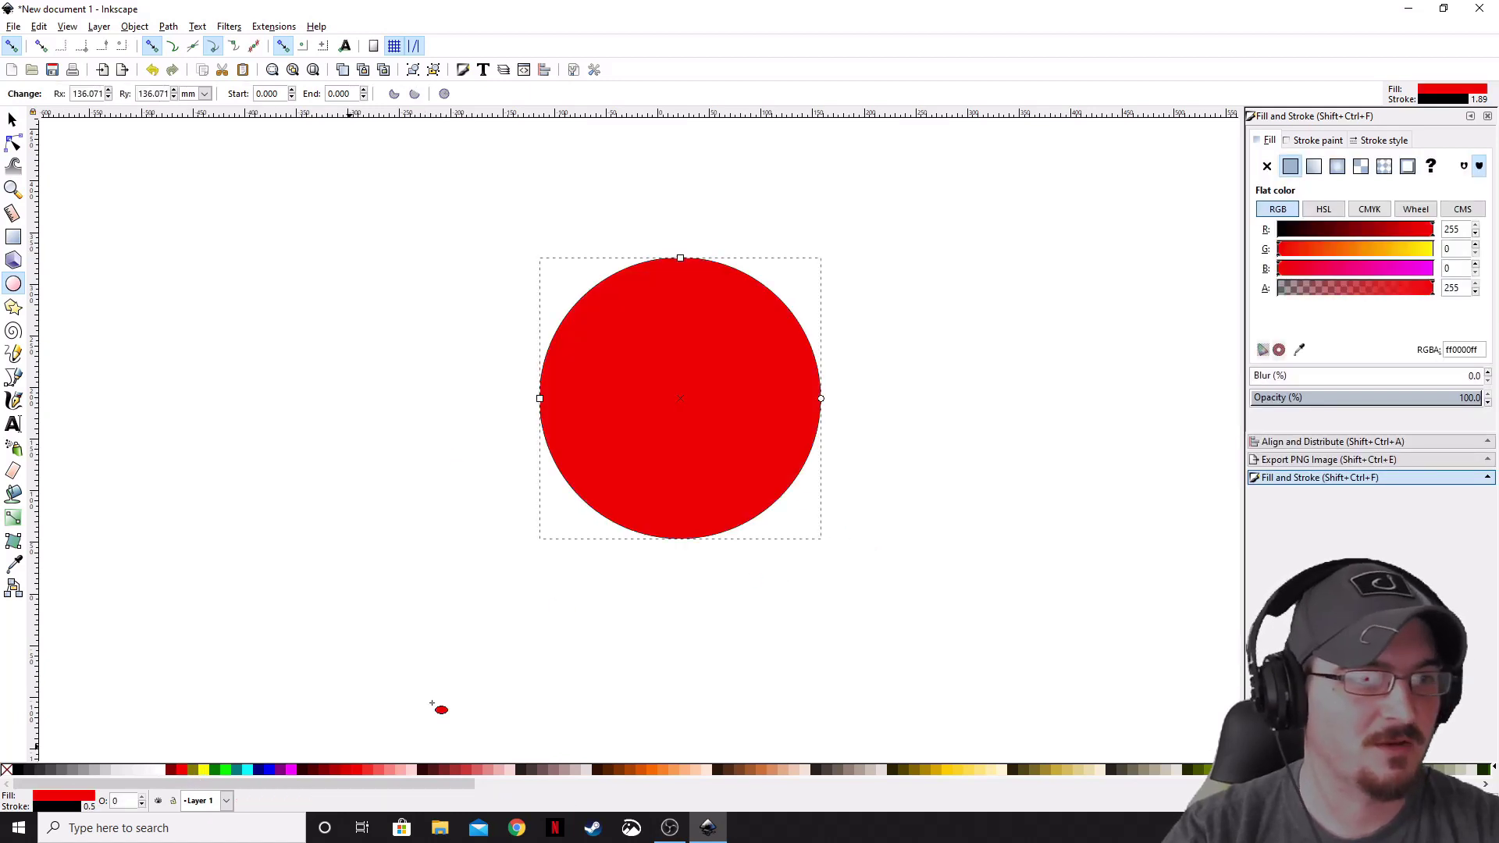
pyautogui.click(1369, 401)
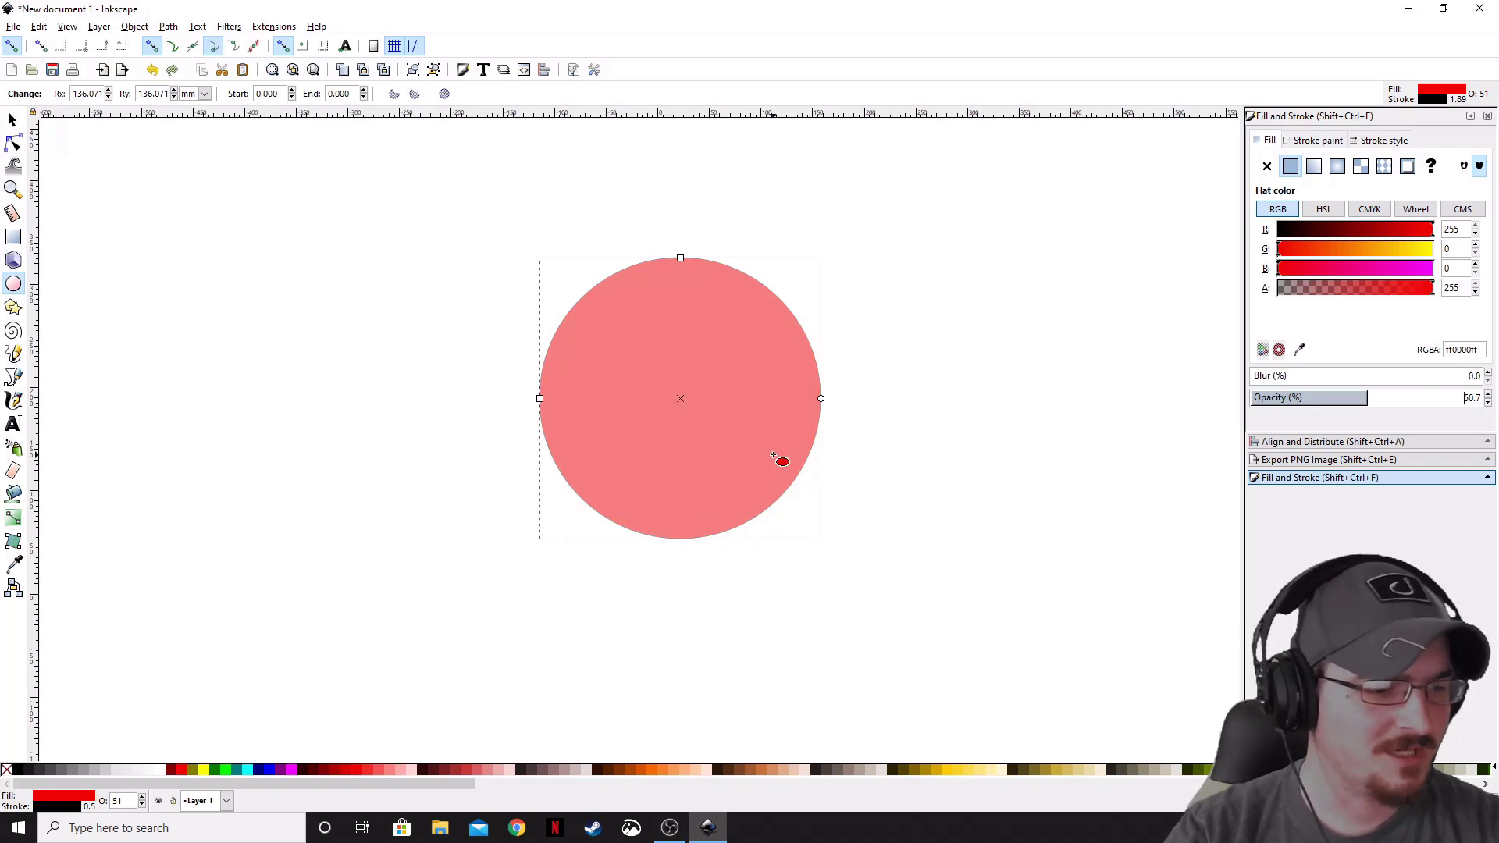
# Step: Duplicate the red circle and scale the copy down around its centre to about 258 mm
pyautogui.hotkey('ctrl', 'd')
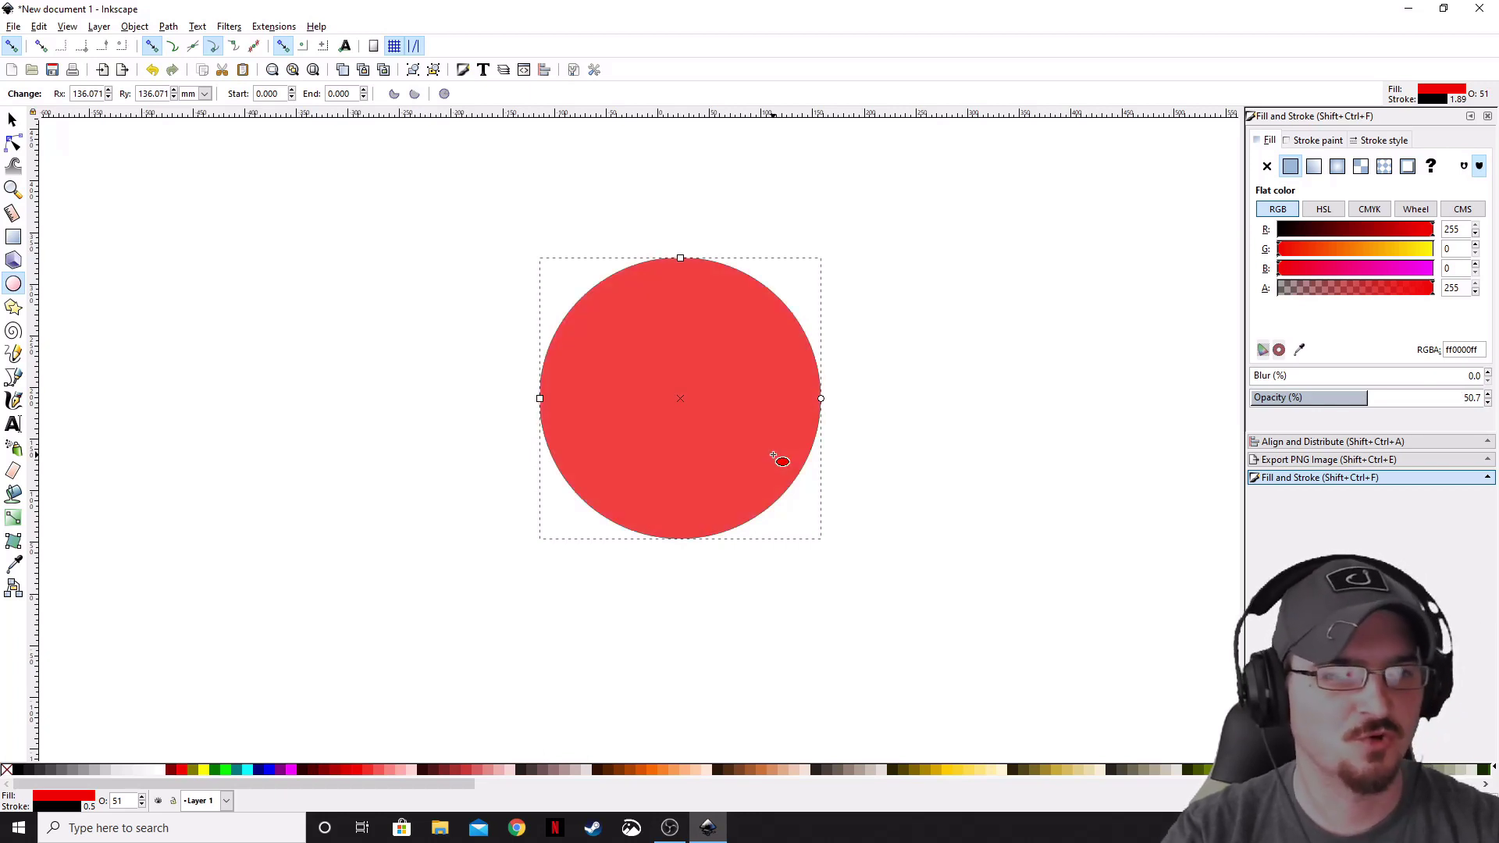
pyautogui.click(8, 125)
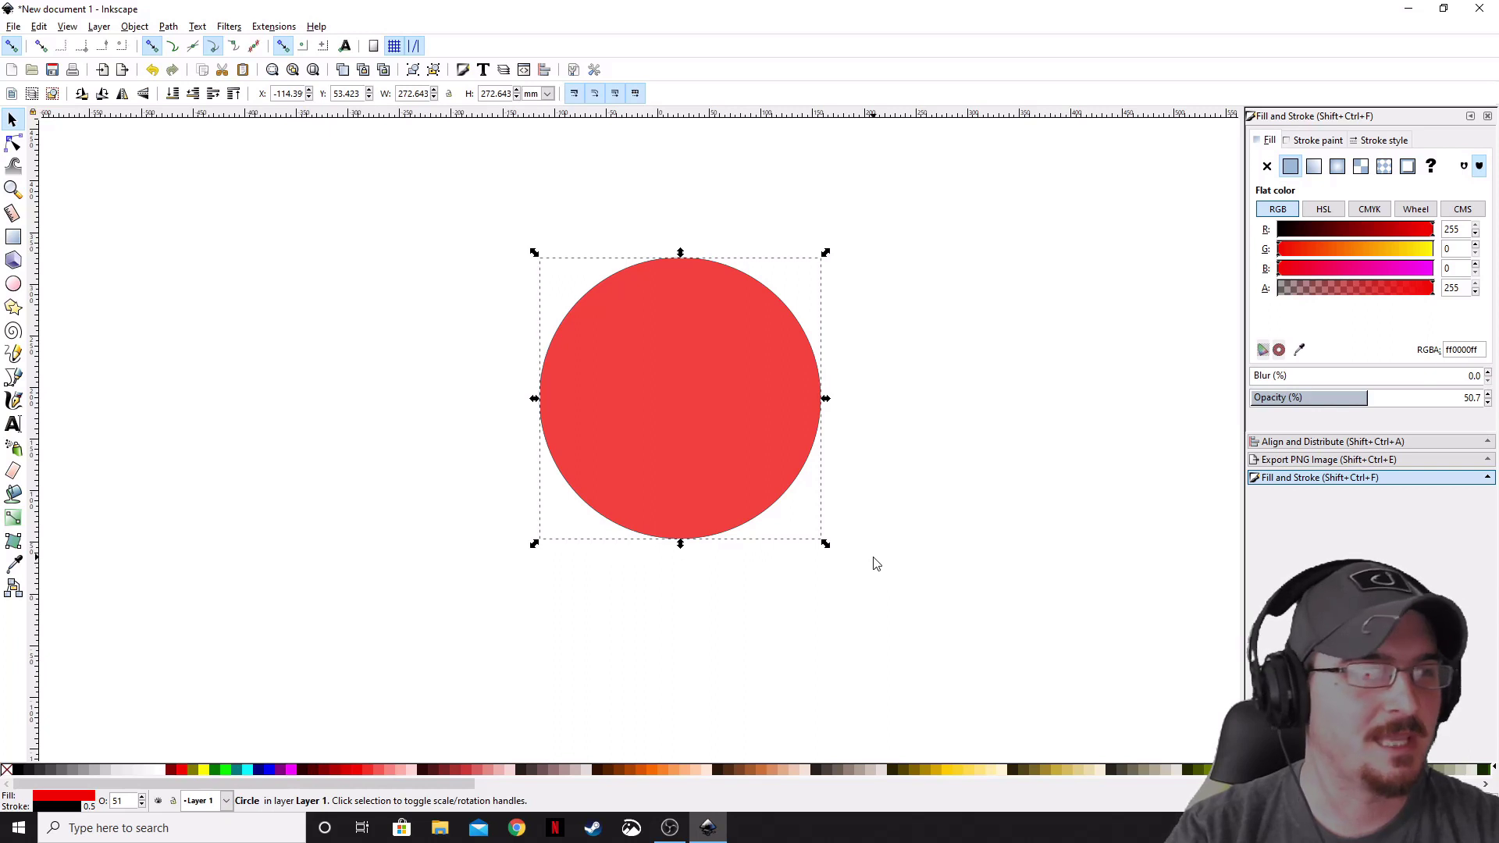
pyautogui.moveTo(826, 543); pyautogui.dragTo(828, 548)
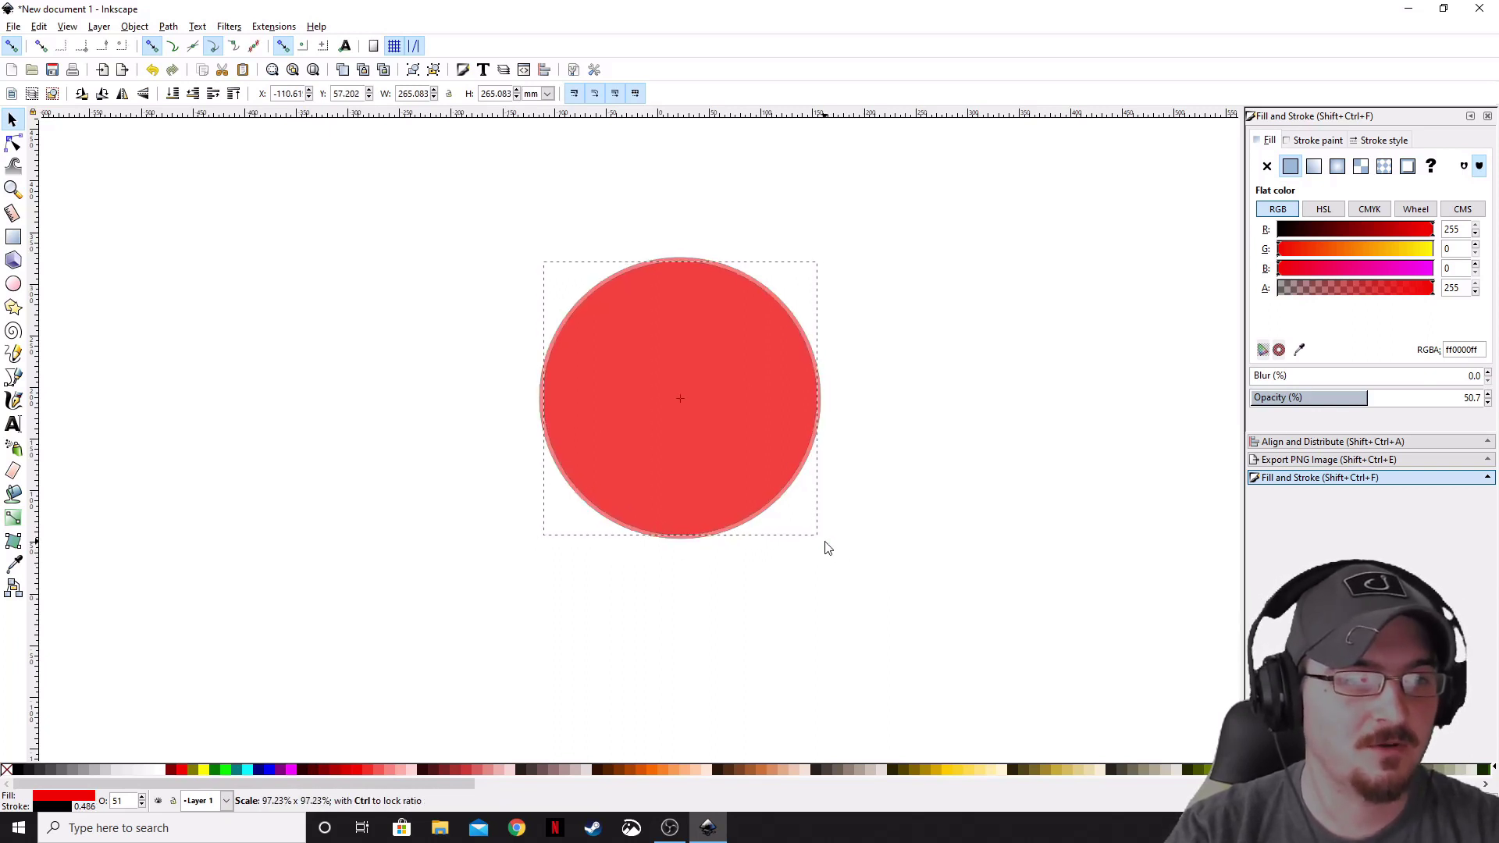
pyautogui.keyDown('ctrl'); pyautogui.scroll(4, 812, 447); pyautogui.keyUp('ctrl')
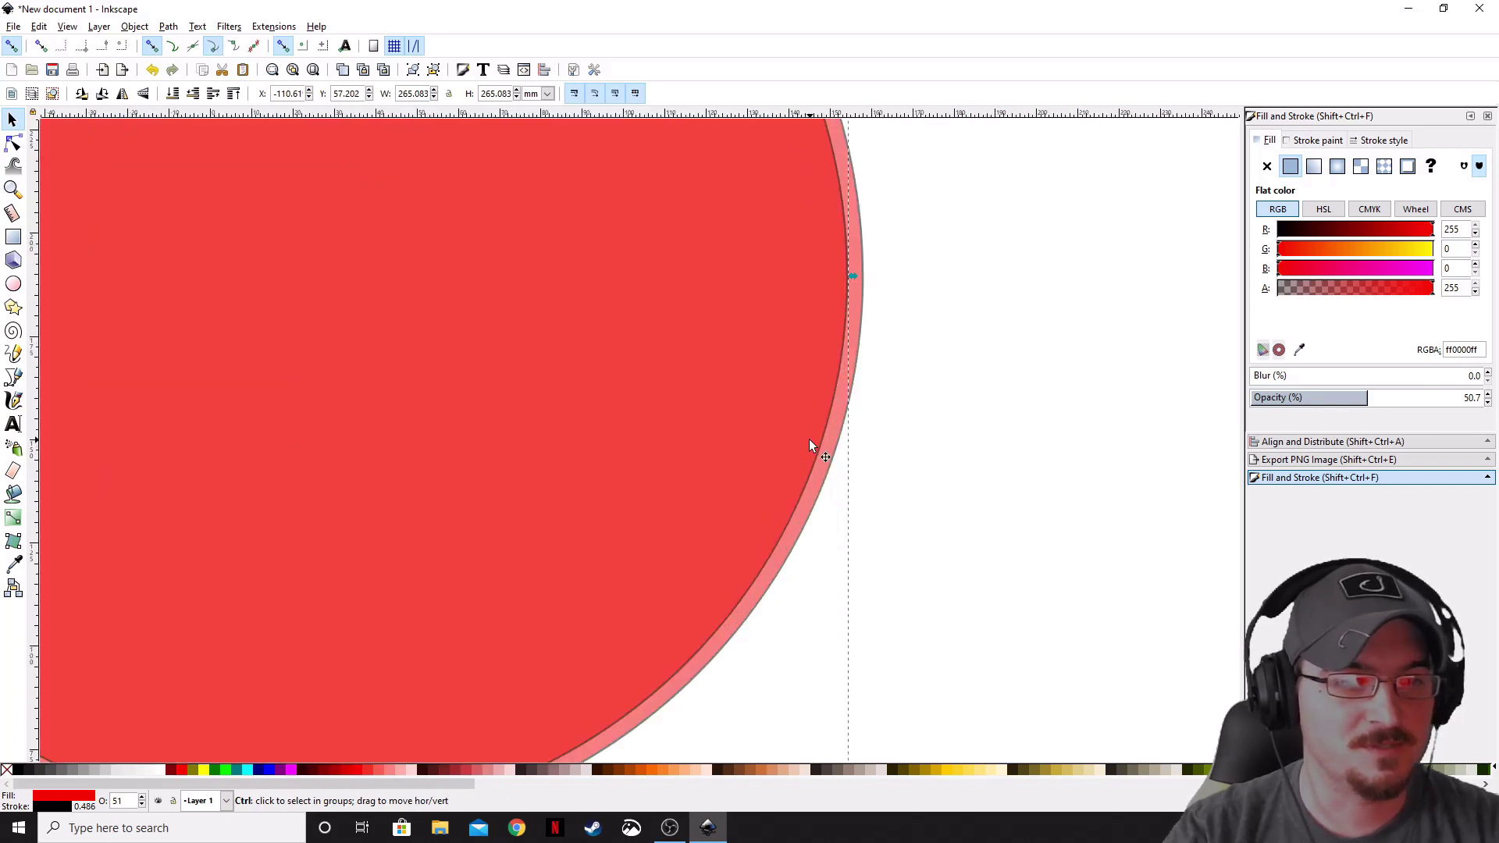
pyautogui.keyDown('ctrl'); pyautogui.scroll(3, 761, 438); pyautogui.keyUp('ctrl')
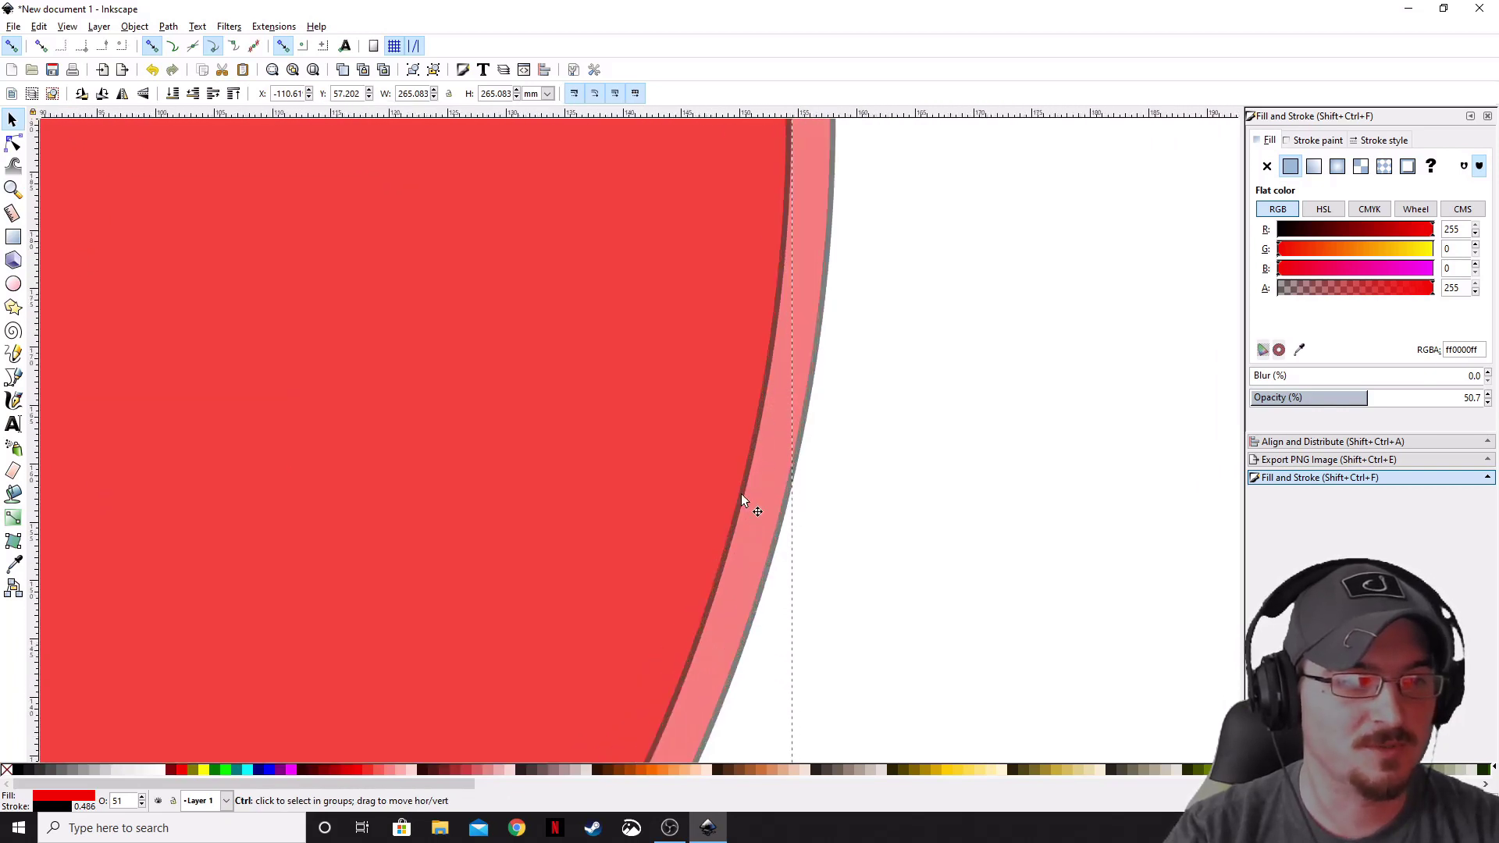
pyautogui.keyDown('ctrl'); pyautogui.scroll(-6, 779, 488); pyautogui.keyUp('ctrl')
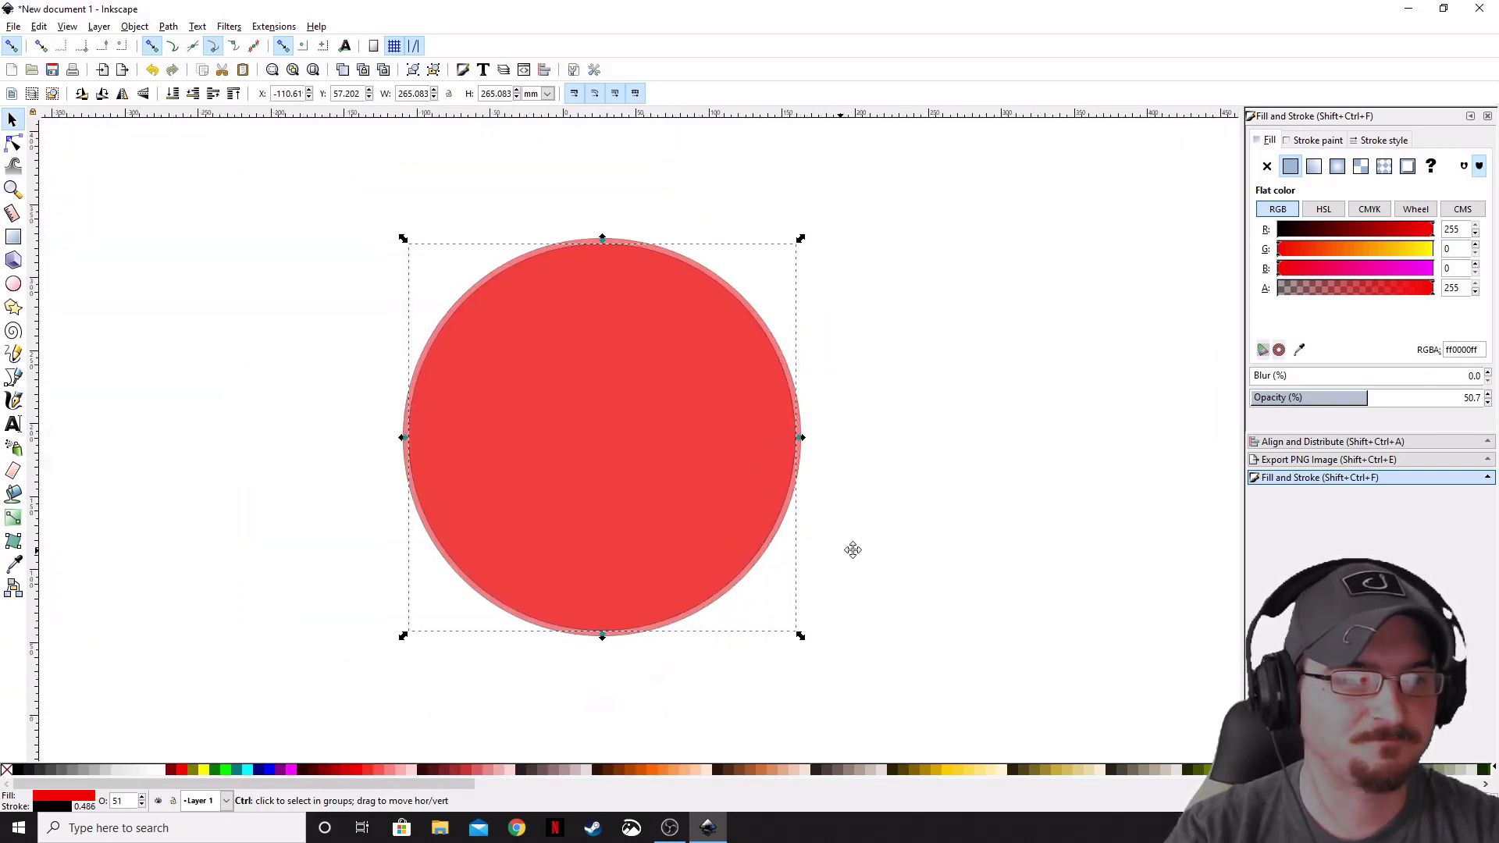
pyautogui.keyDown('shift'); pyautogui.hscroll(-1, 840, 665); pyautogui.keyUp('shift')
pyautogui.moveTo(840, 641); pyautogui.dragTo(835, 637)
pyautogui.keyDown('ctrl'); pyautogui.scroll(6, 836, 457); pyautogui.keyUp('ctrl')
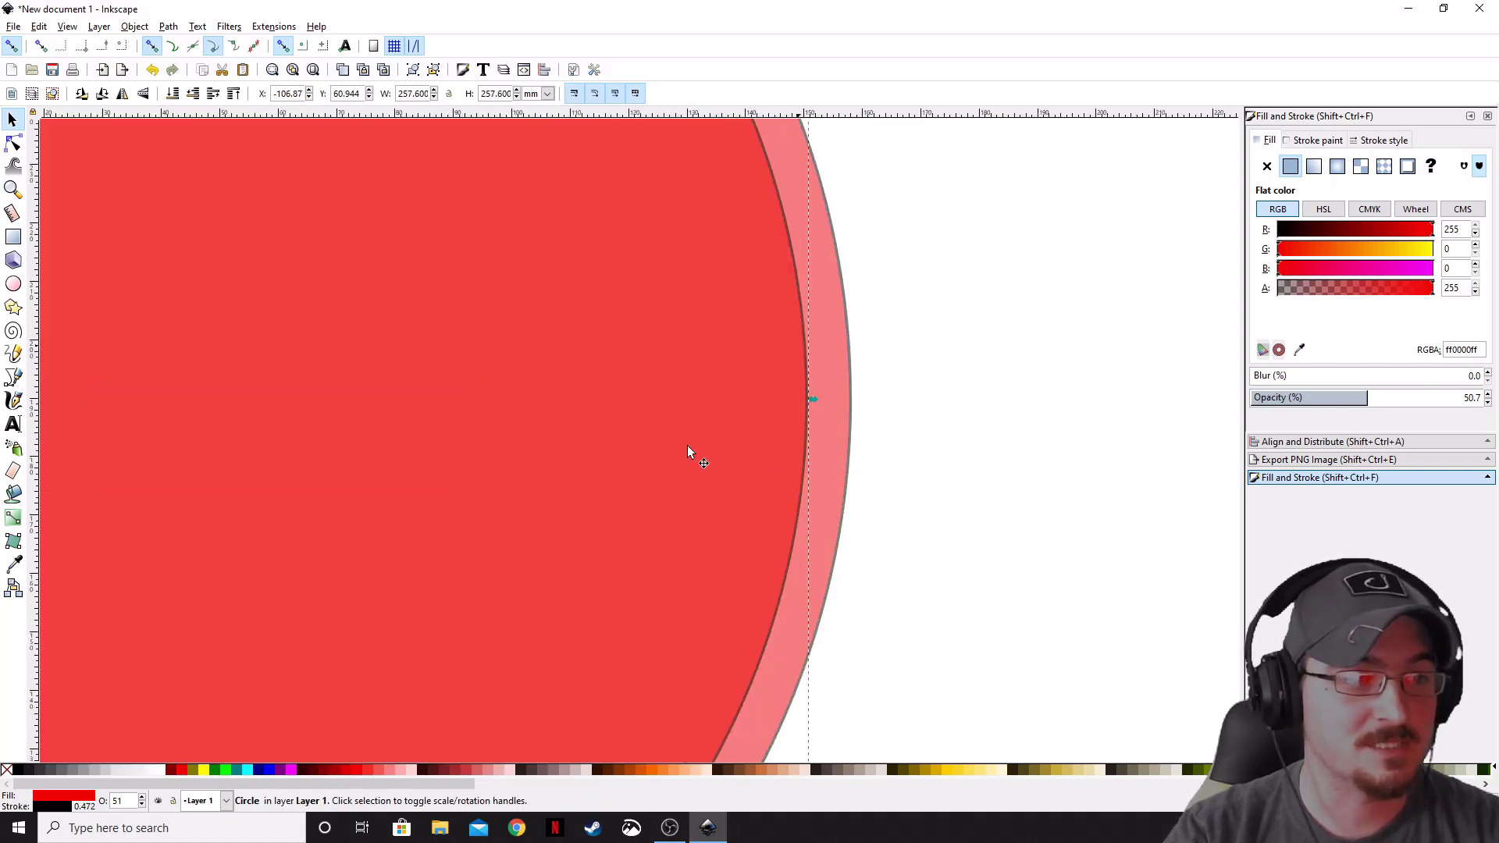
pyautogui.keyDown('ctrl'); pyautogui.scroll(-6, 867, 472); pyautogui.keyUp('ctrl')
pyautogui.keyDown('shift'); pyautogui.hscroll(-2, 915, 524); pyautogui.keyUp('shift')
pyautogui.scroll(-1, 937, 531)
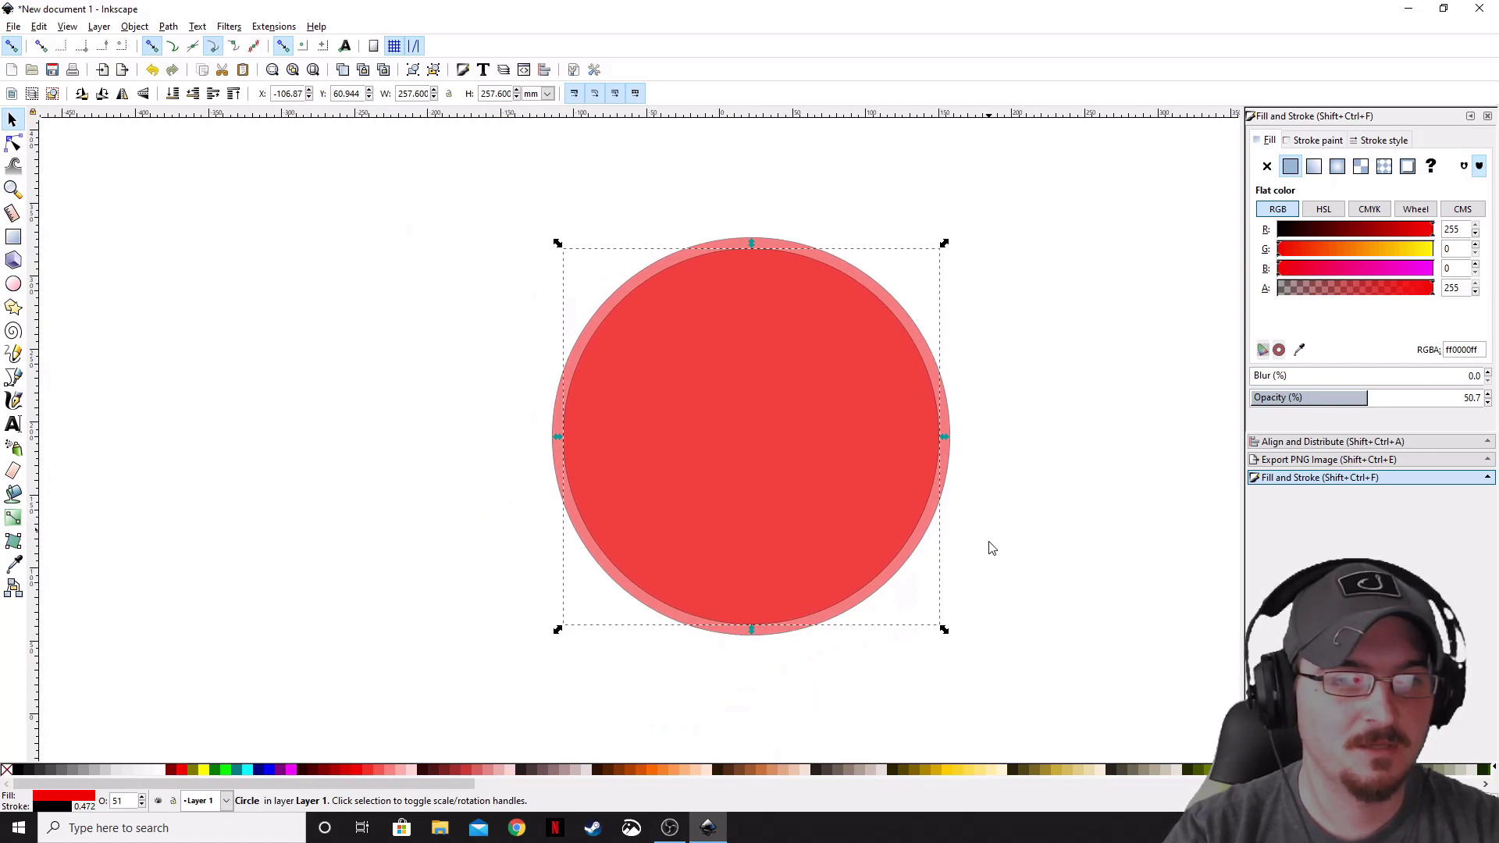
# Step: Cut the smaller circle out of the larger one with the Difference path operation to form a thin ring
pyautogui.moveTo(1105, 694); pyautogui.dragTo(283, 179)
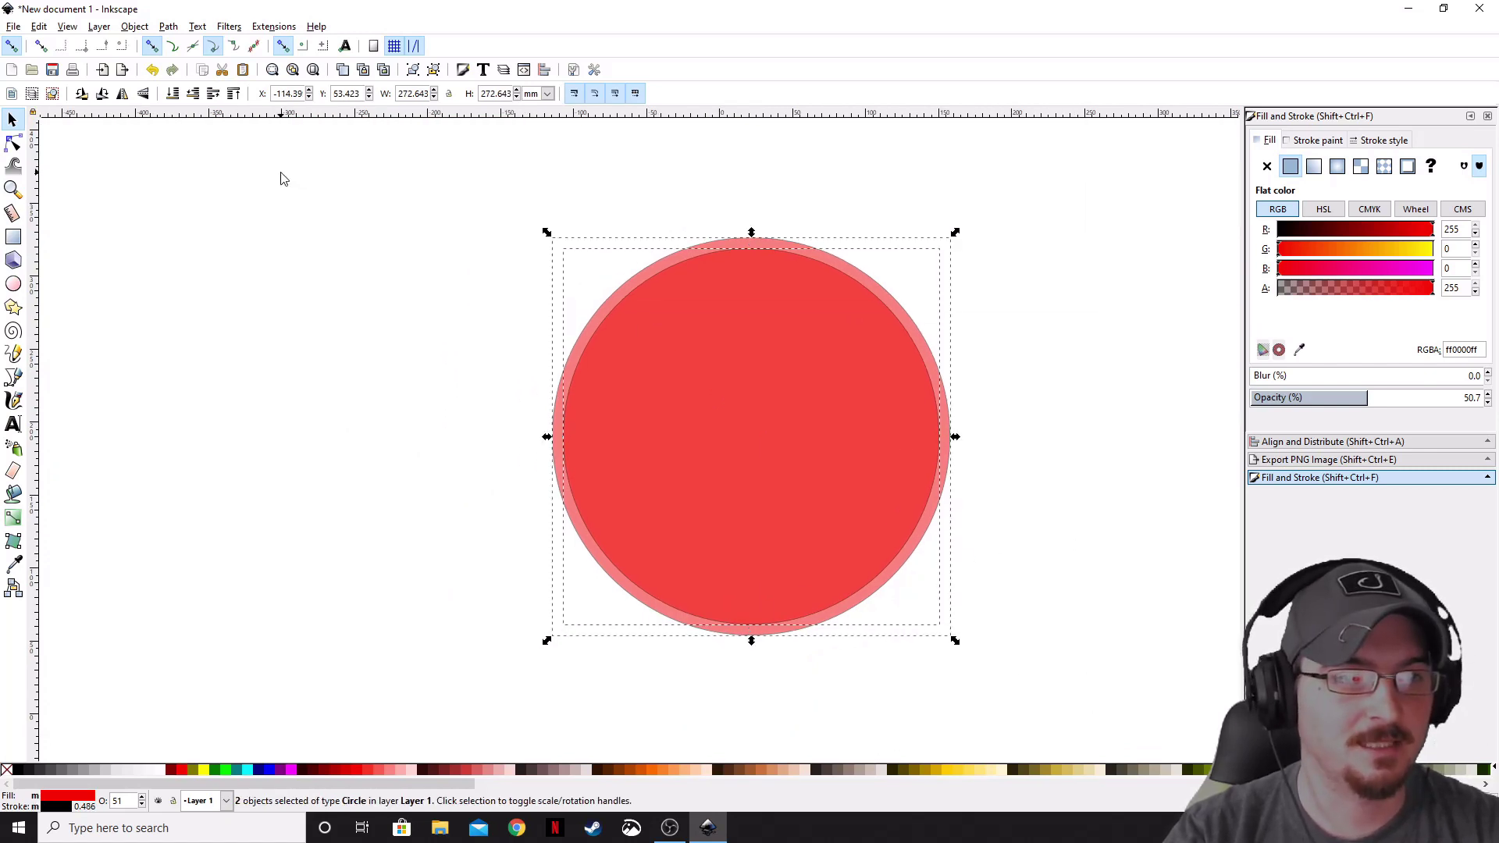
pyautogui.click(169, 29)
pyautogui.click(196, 136)
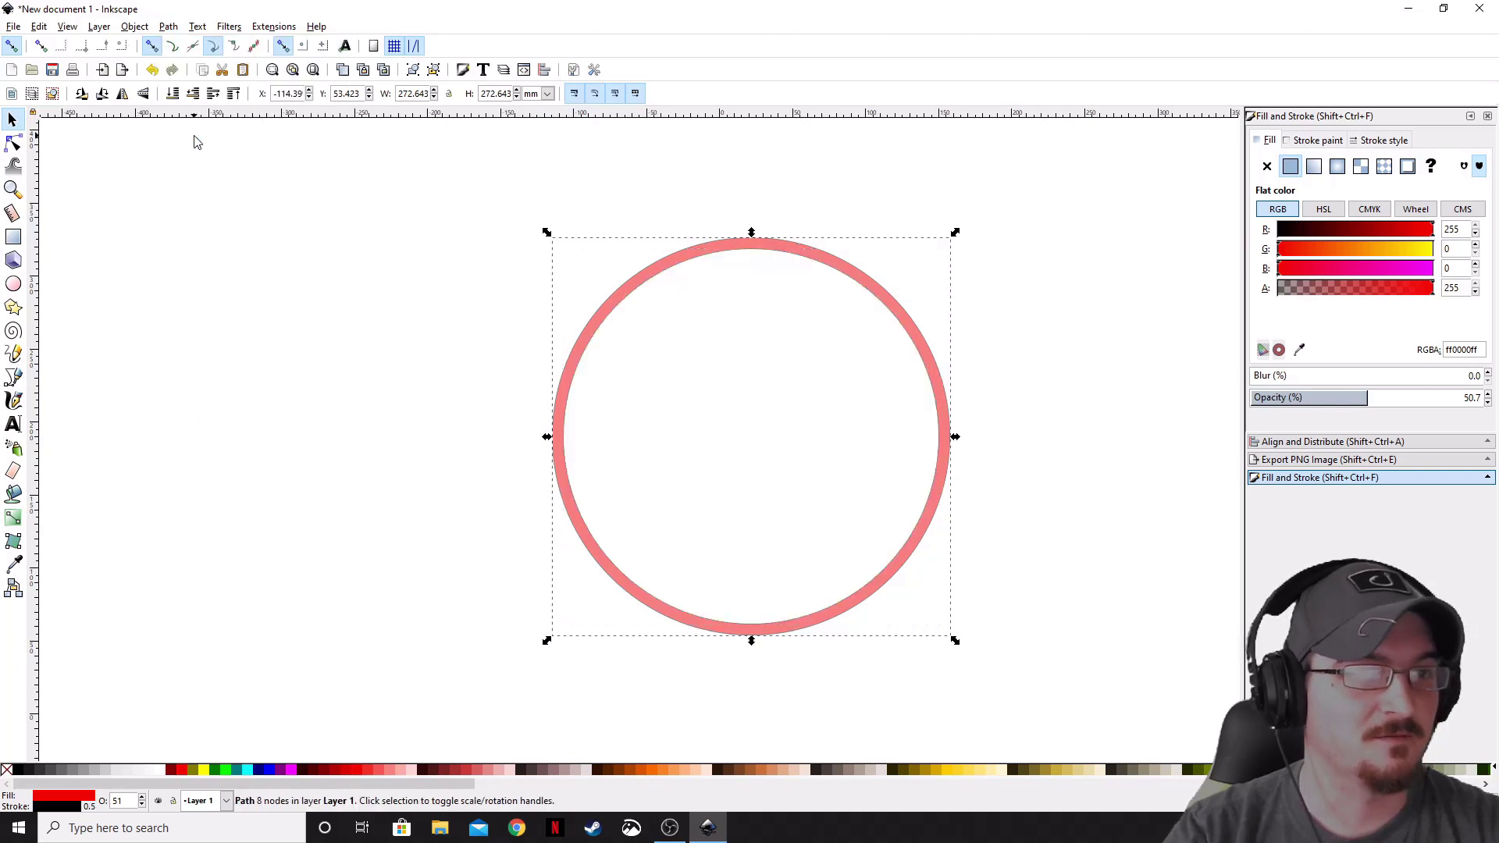
pyautogui.click(981, 512)
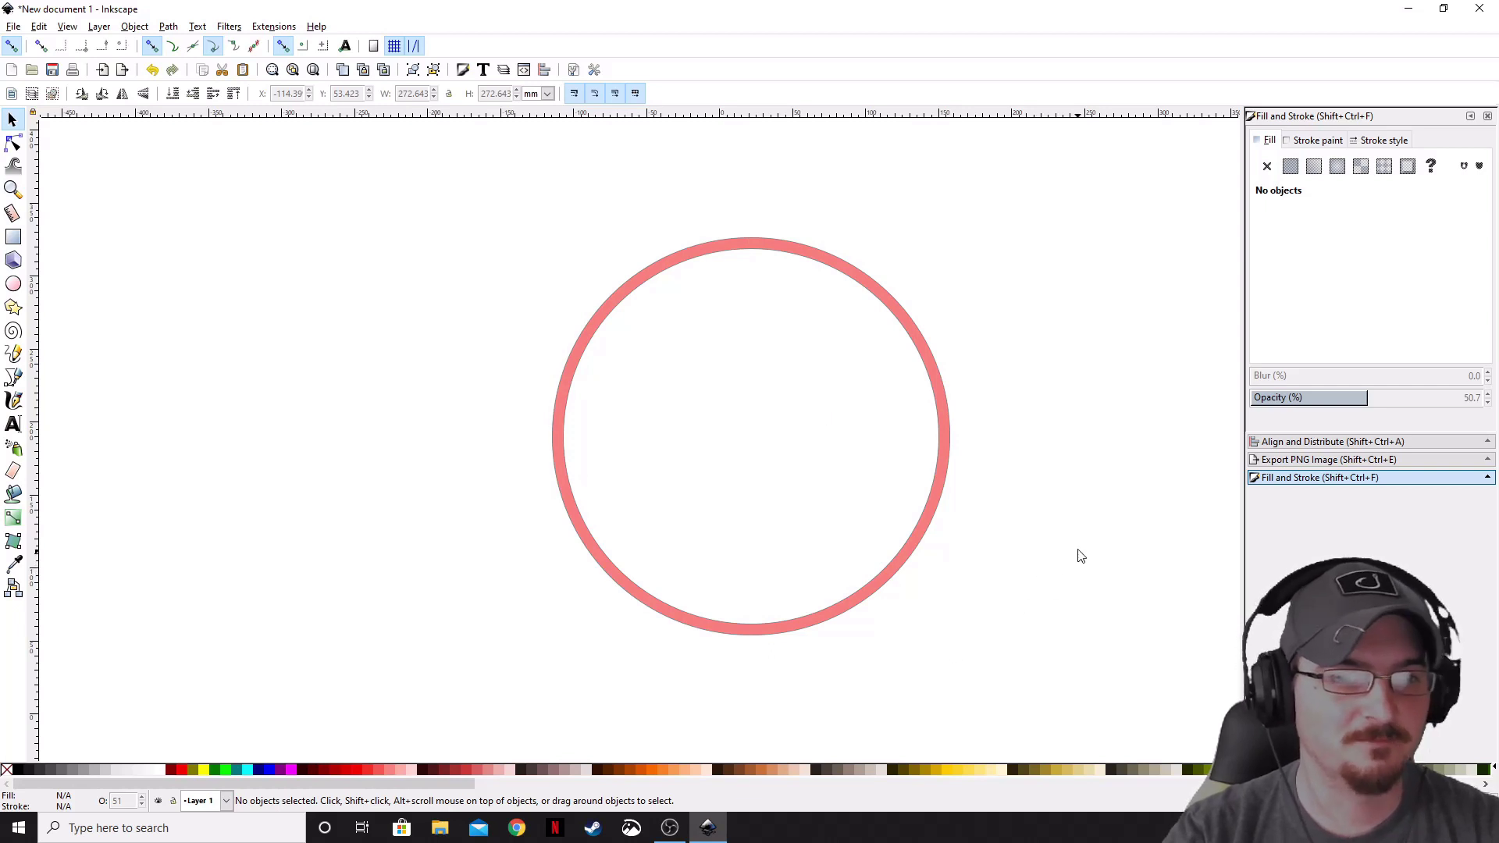
# Step: Duplicate the ring and scale the copy down around the shared centre to about 154 mm
pyautogui.hotkey('ctrl', 'Right')
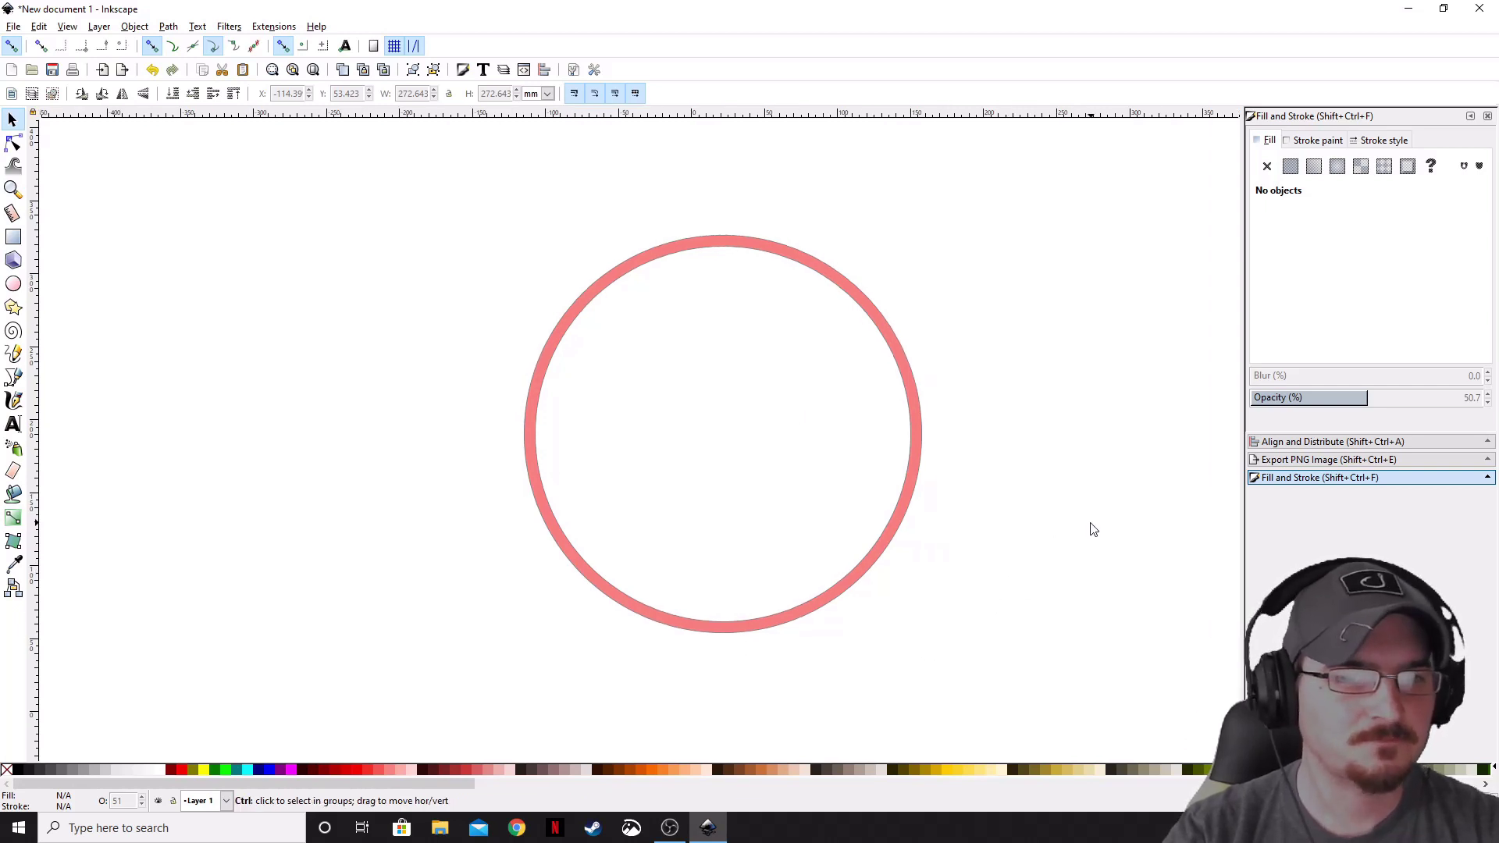
pyautogui.click(905, 521)
pyautogui.moveTo(927, 638); pyautogui.dragTo(857, 552)
pyautogui.click(829, 743)
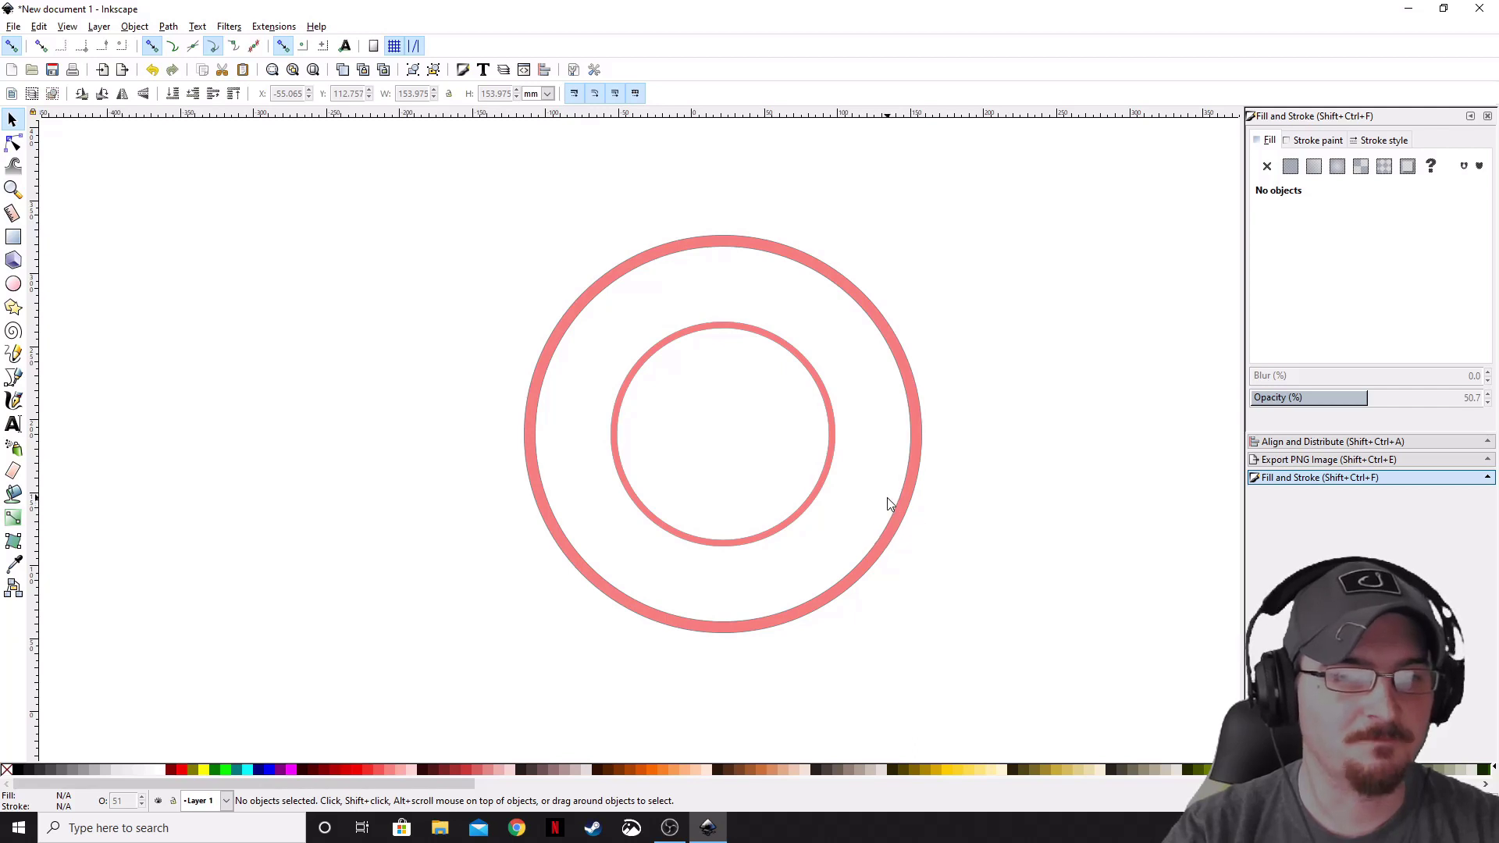
# Step: Draw a solid circle about 212 mm in diameter and place it in the empty space beside the rings
pyautogui.click(14, 283)
pyautogui.moveTo(214, 284); pyautogui.dragTo(388, 438)
pyautogui.click(12, 118)
pyautogui.moveTo(242, 286); pyautogui.dragTo(377, 362)
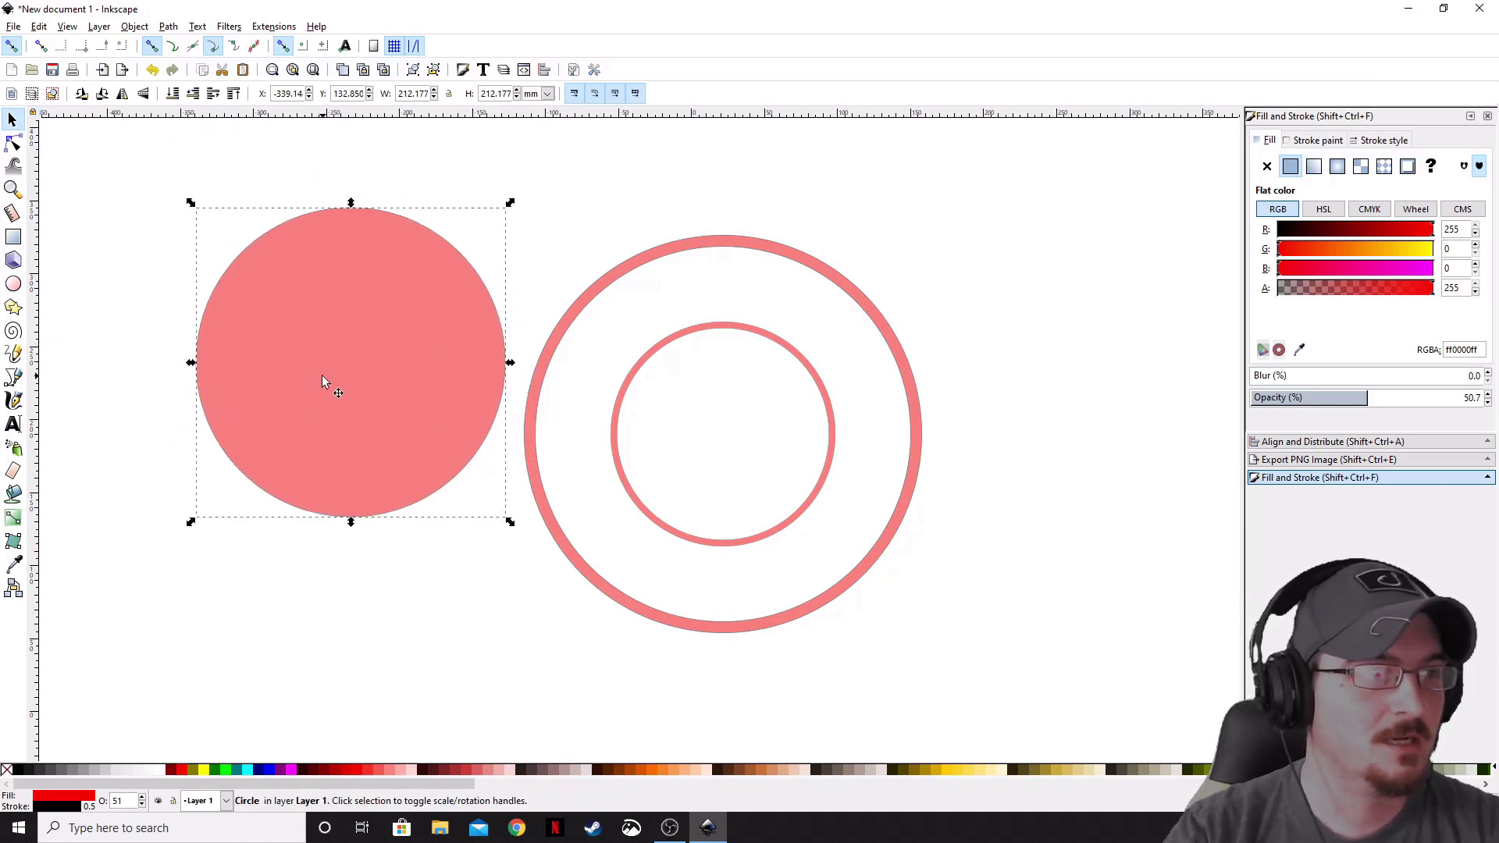
pyautogui.moveTo(341, 365); pyautogui.dragTo(327, 309)
# Step: Centre the solid circle on the outer ring both horizontally and vertically, relative to the last selected object
pyautogui.scroll(-2, 356, 401)
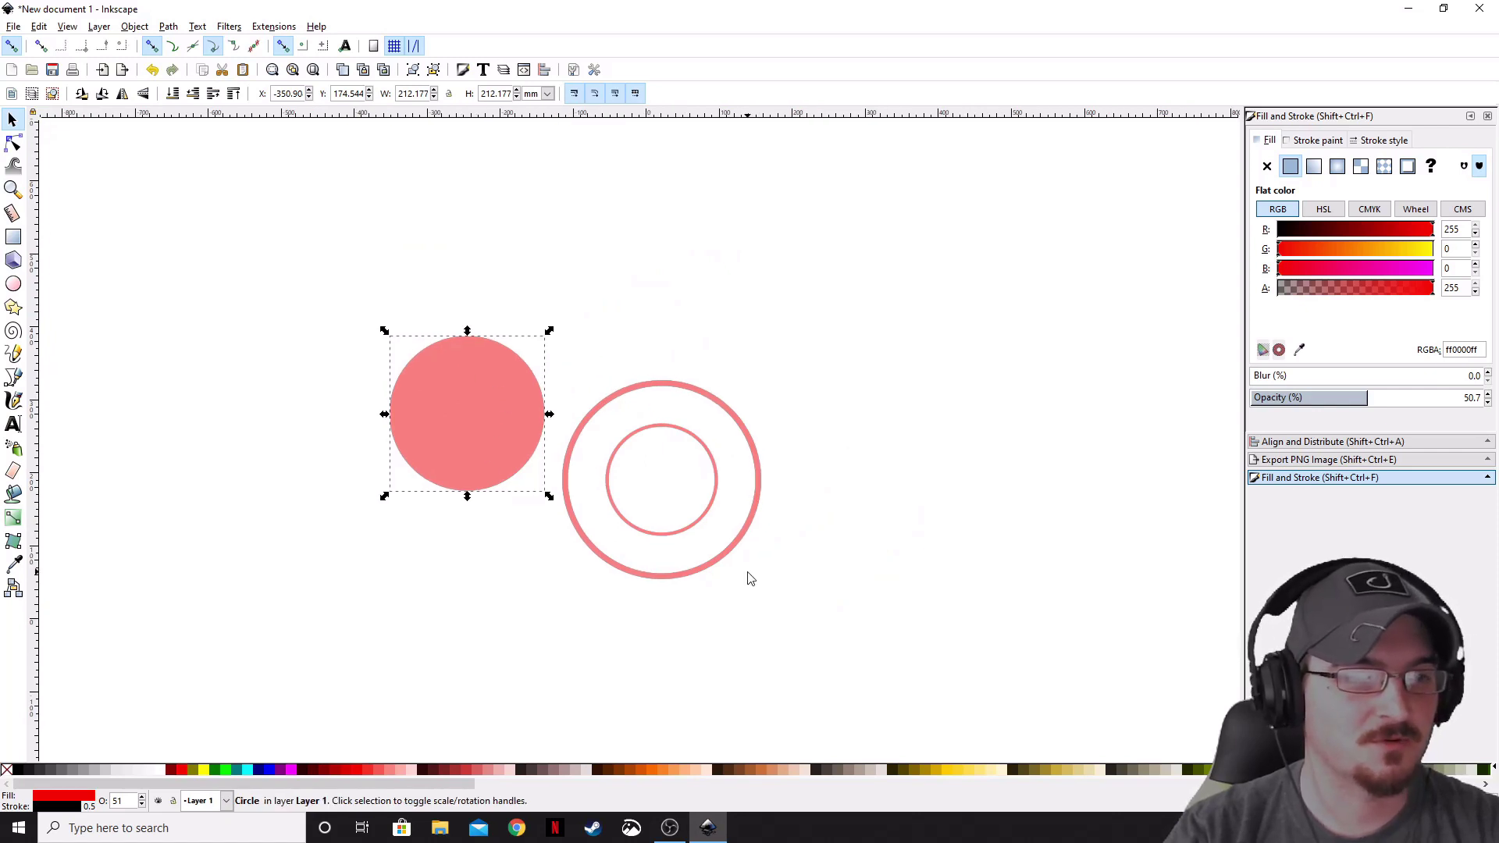
pyautogui.keyDown('shift'); pyautogui.click(750, 519); pyautogui.keyUp('shift')
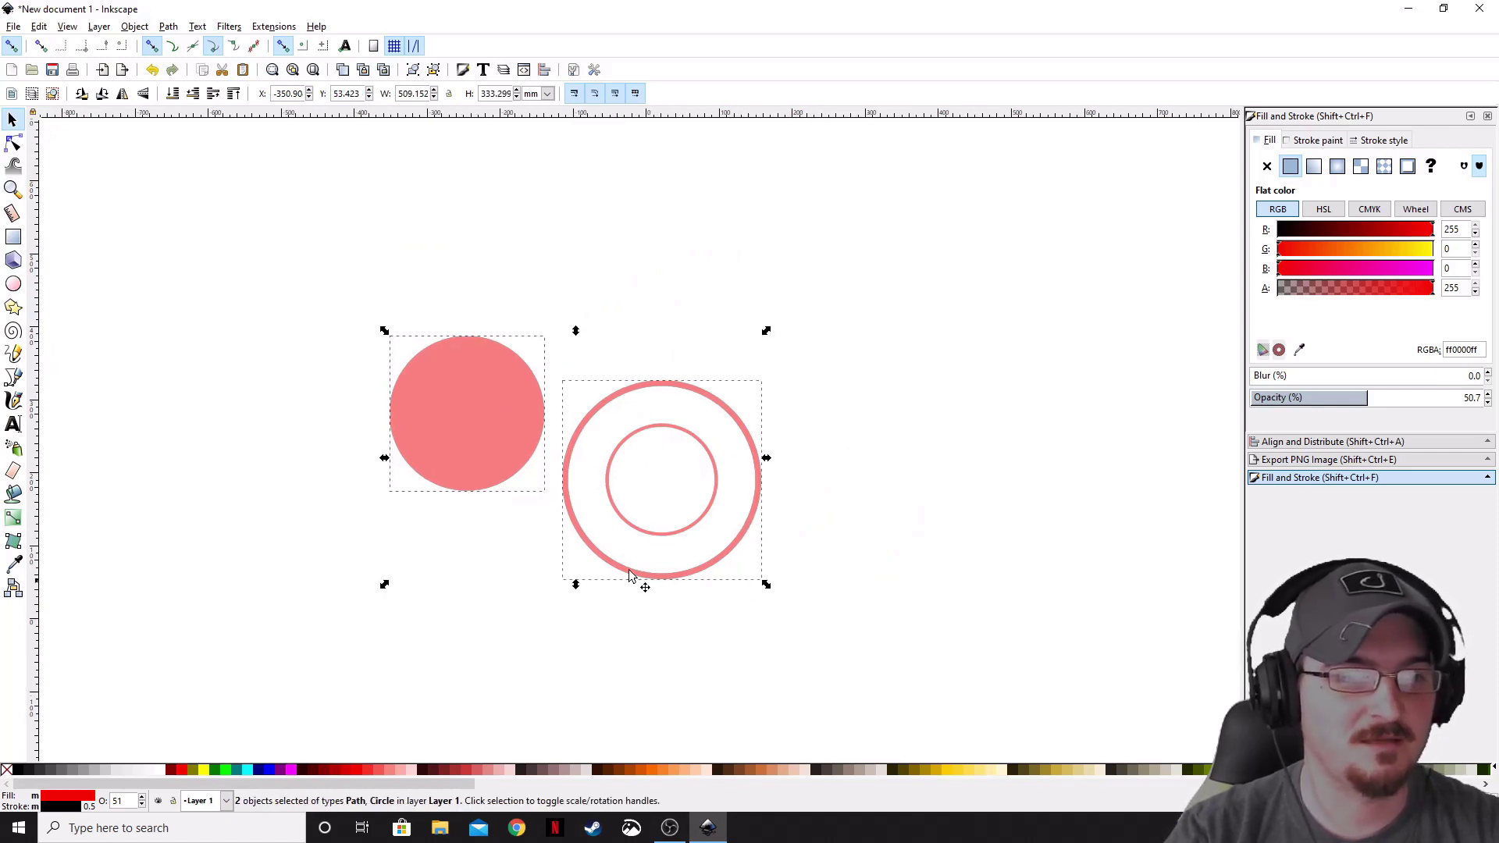
pyautogui.click(1345, 442)
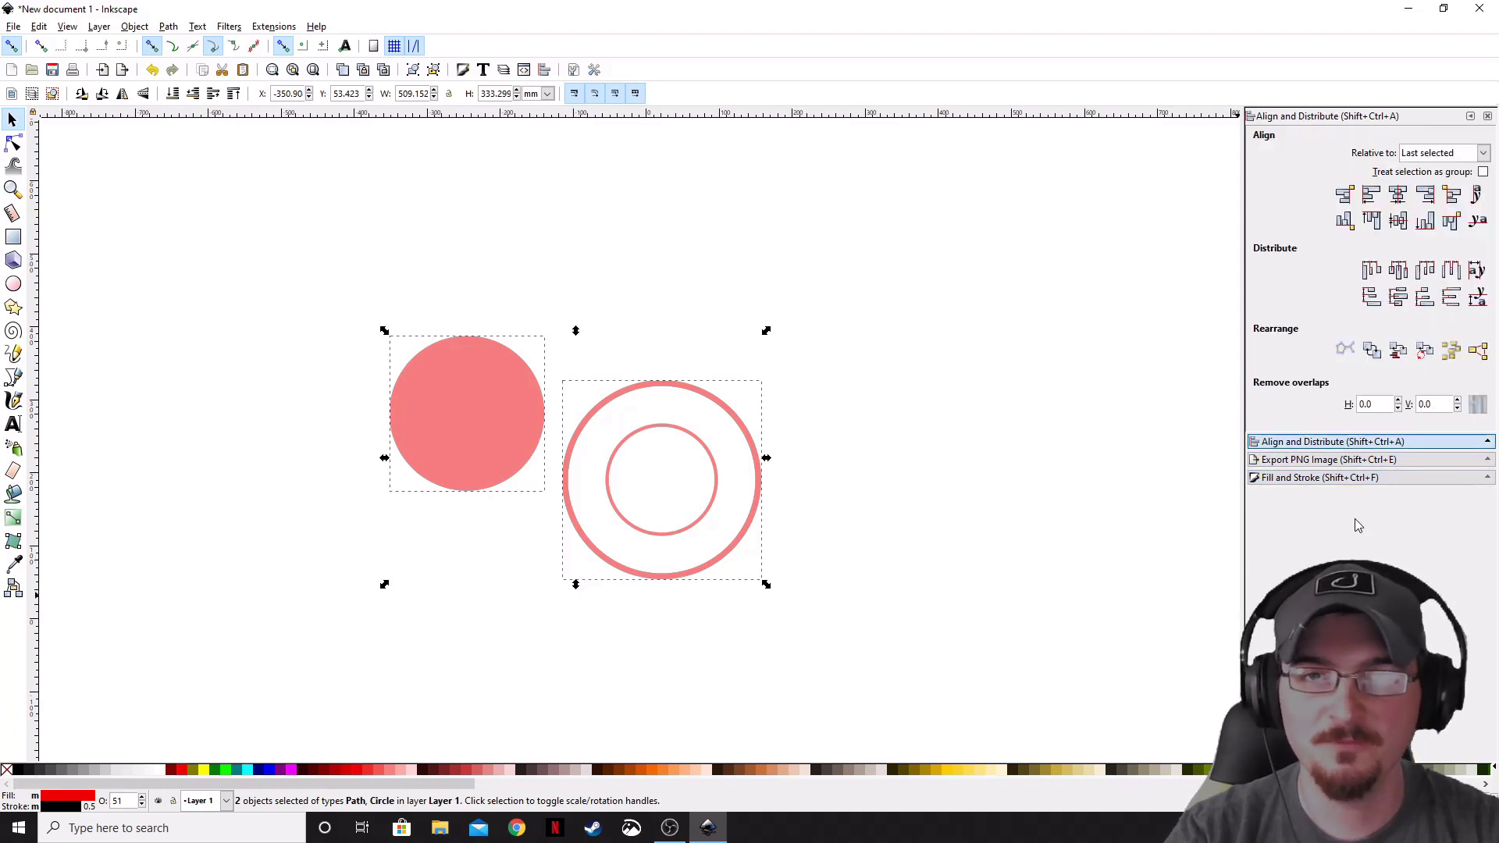
pyautogui.click(1399, 196)
pyautogui.click(1397, 221)
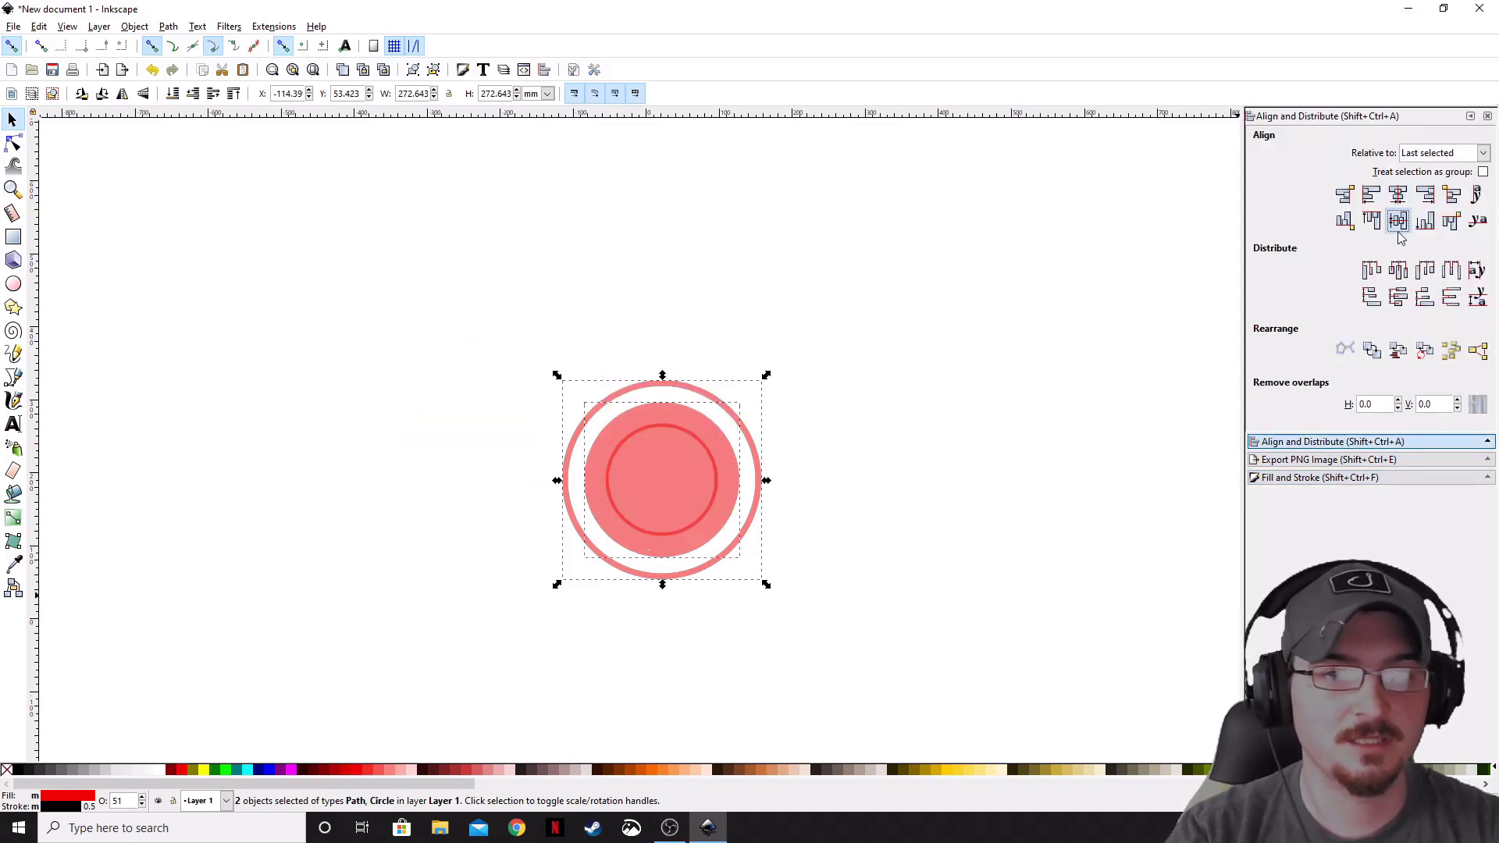
pyautogui.scroll(2, 673, 468)
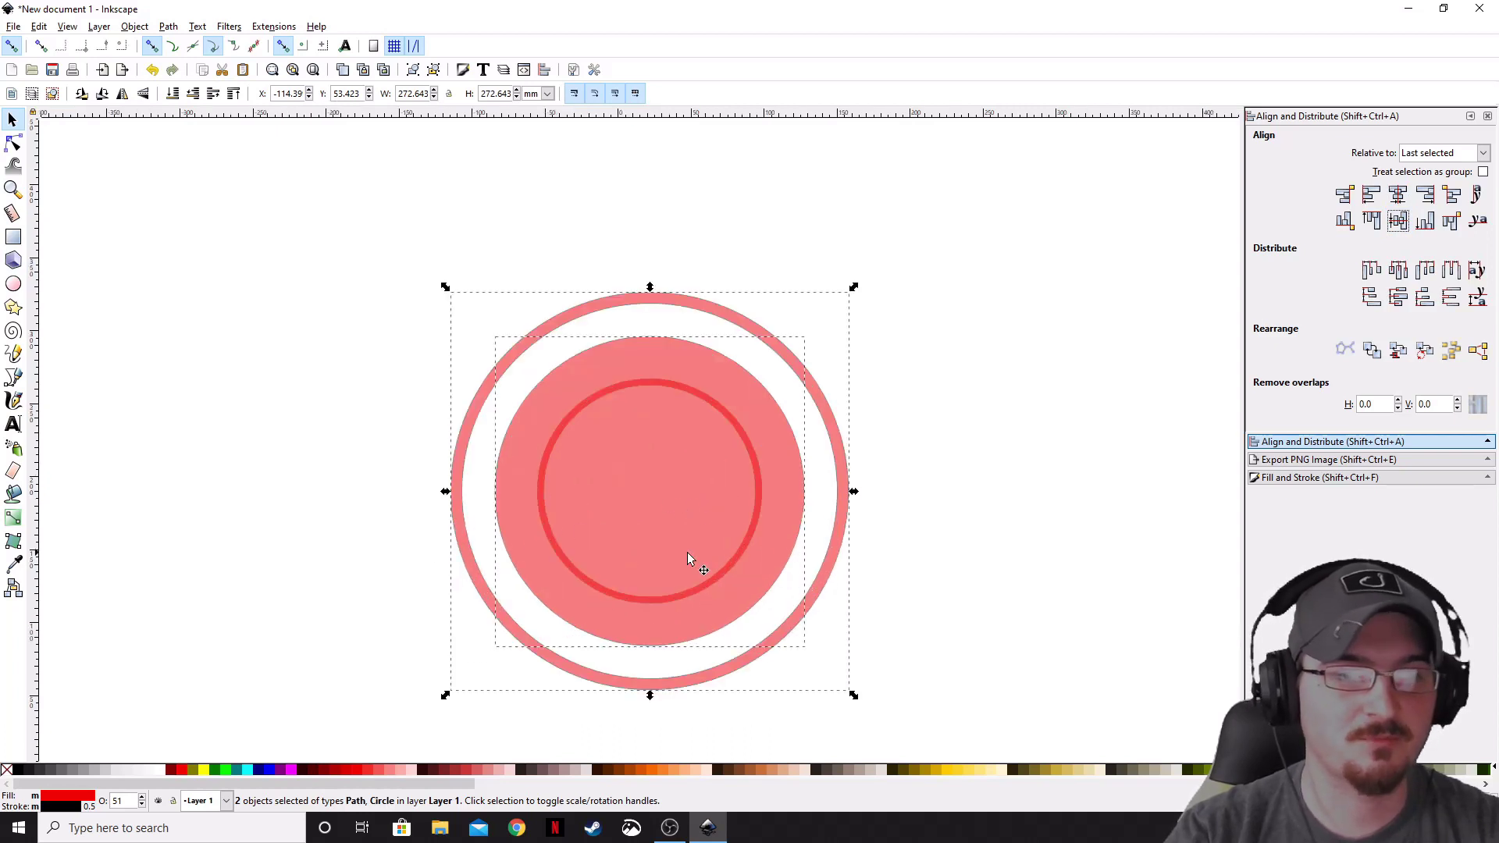
pyautogui.hscroll(-2, 1070, 499)
pyautogui.scroll(1, 1047, 498)
pyautogui.scroll(-1, 953, 605)
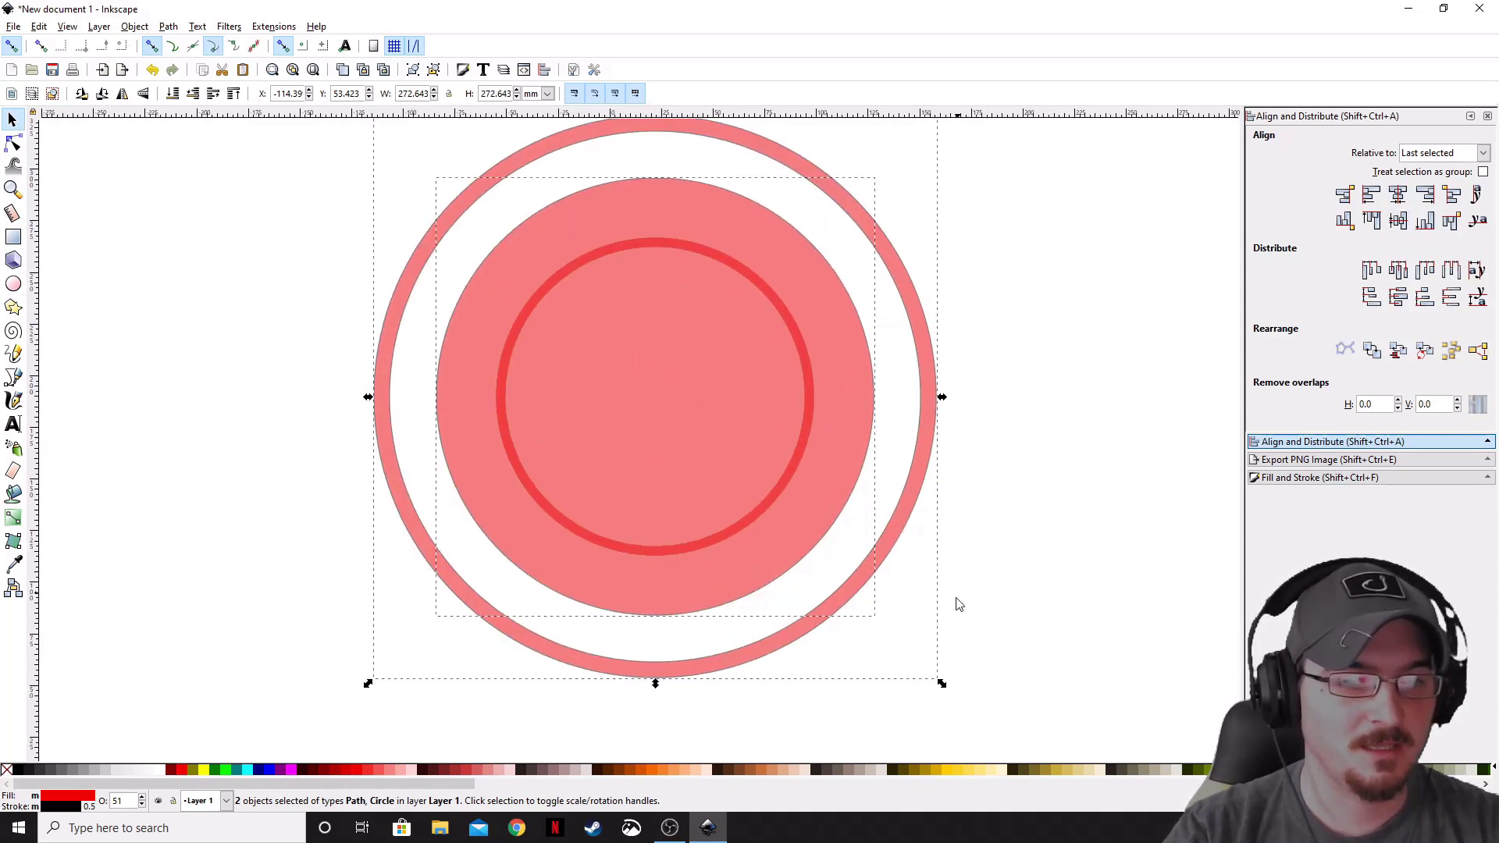
pyautogui.click(953, 666)
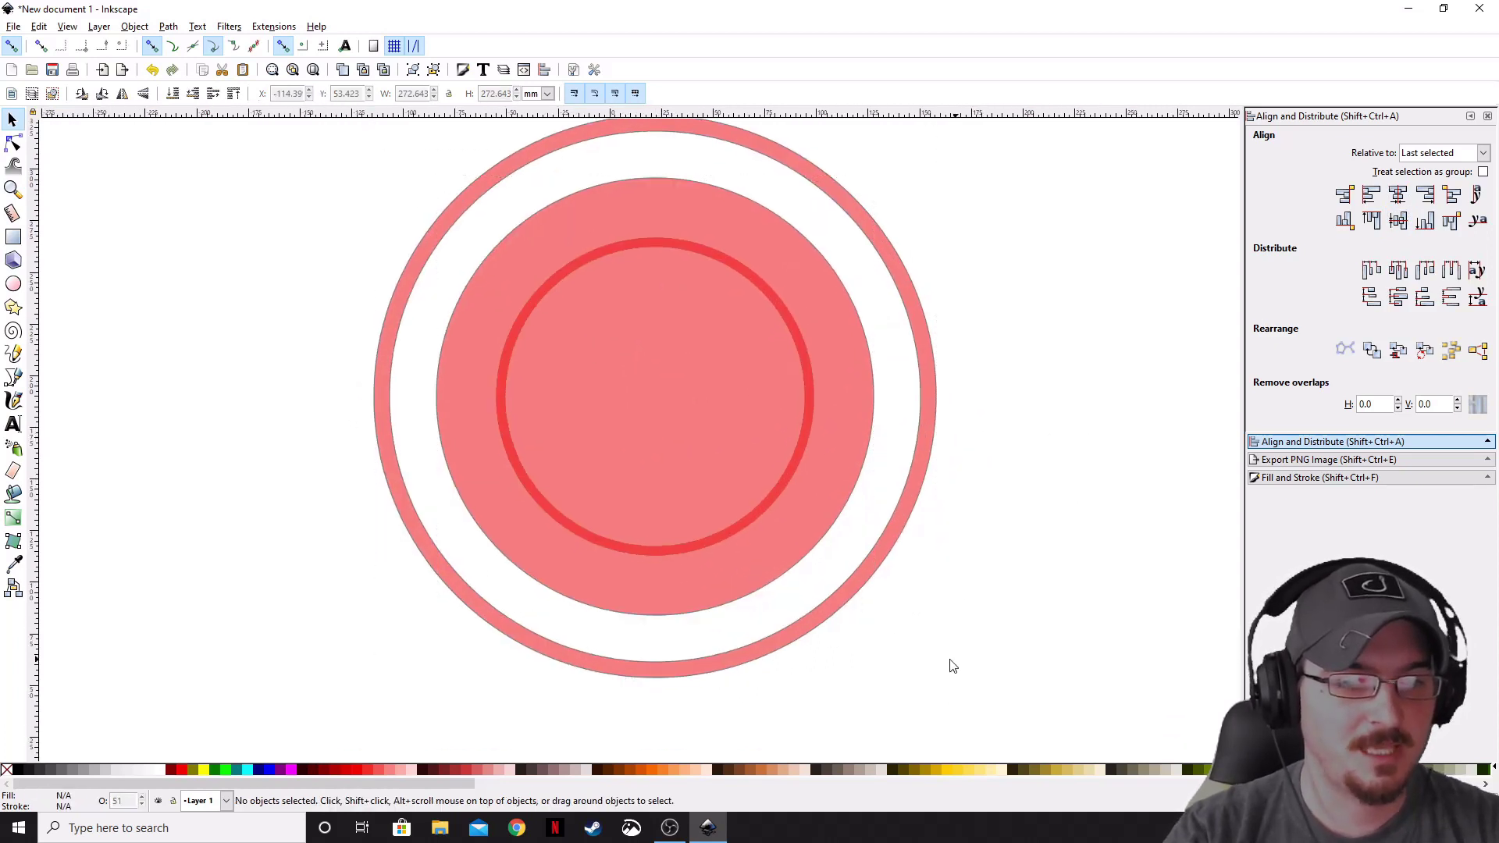
# Step: Enlarge the solid circle around its centre to about 254 mm, leaving a narrow gap inside the outer ring
pyautogui.click(837, 441)
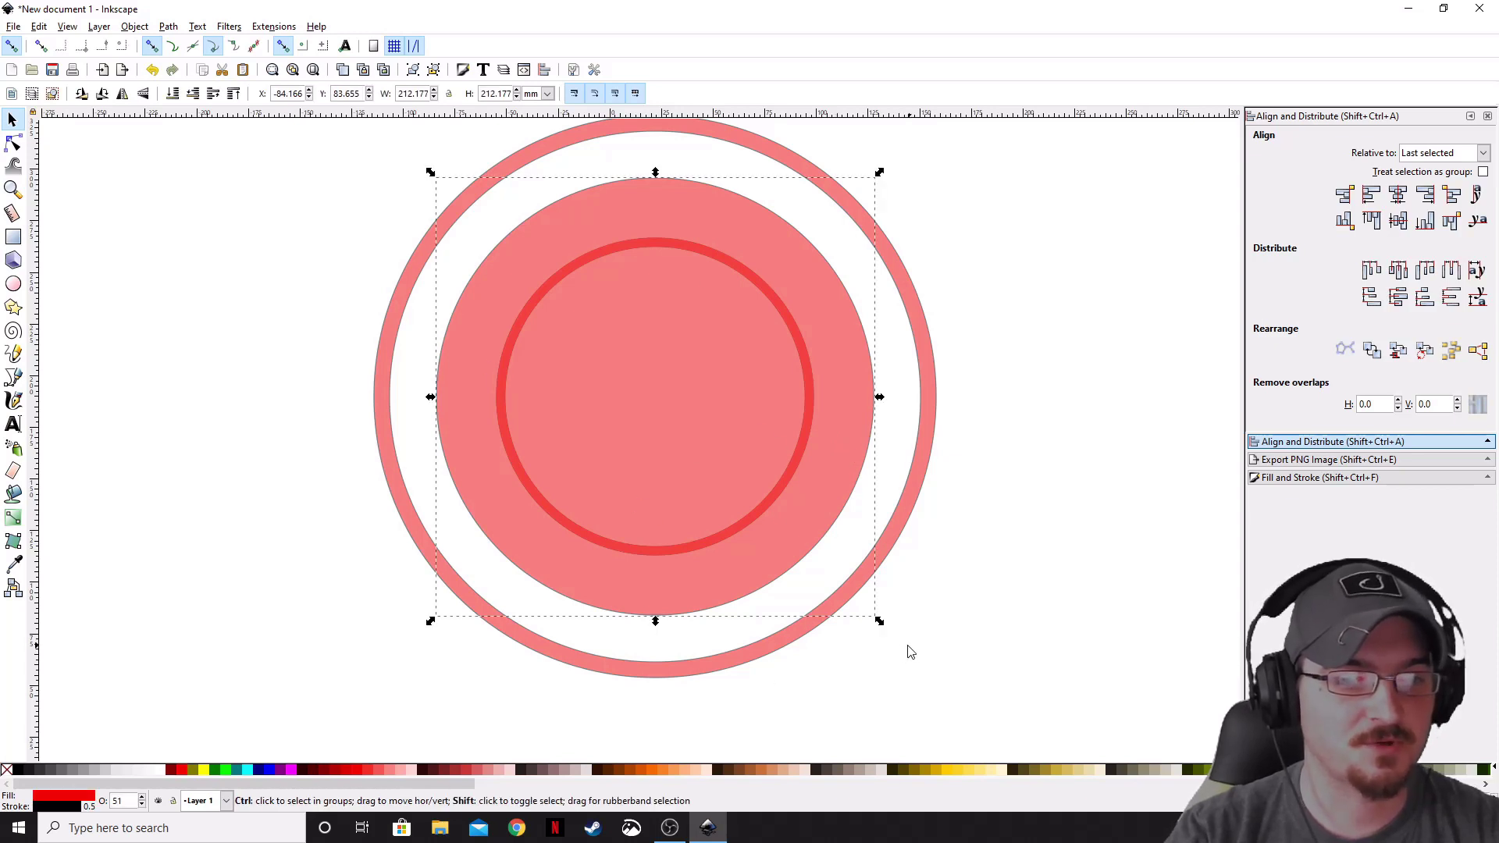
pyautogui.moveTo(880, 622); pyautogui.dragTo(947, 669)
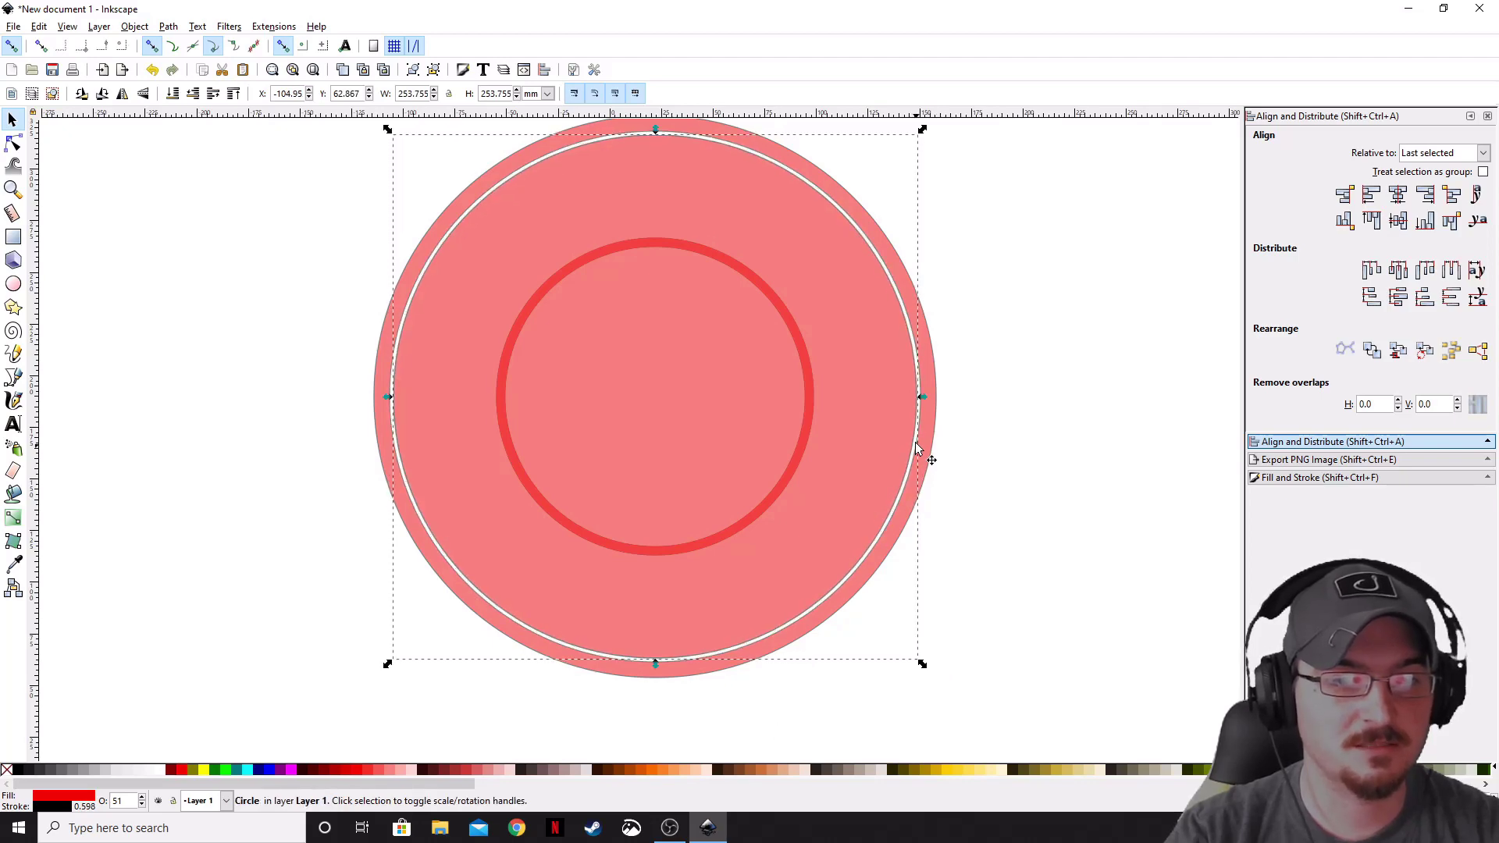
pyautogui.keyDown('ctrl'); pyautogui.scroll(5, 915, 462); pyautogui.keyUp('ctrl')
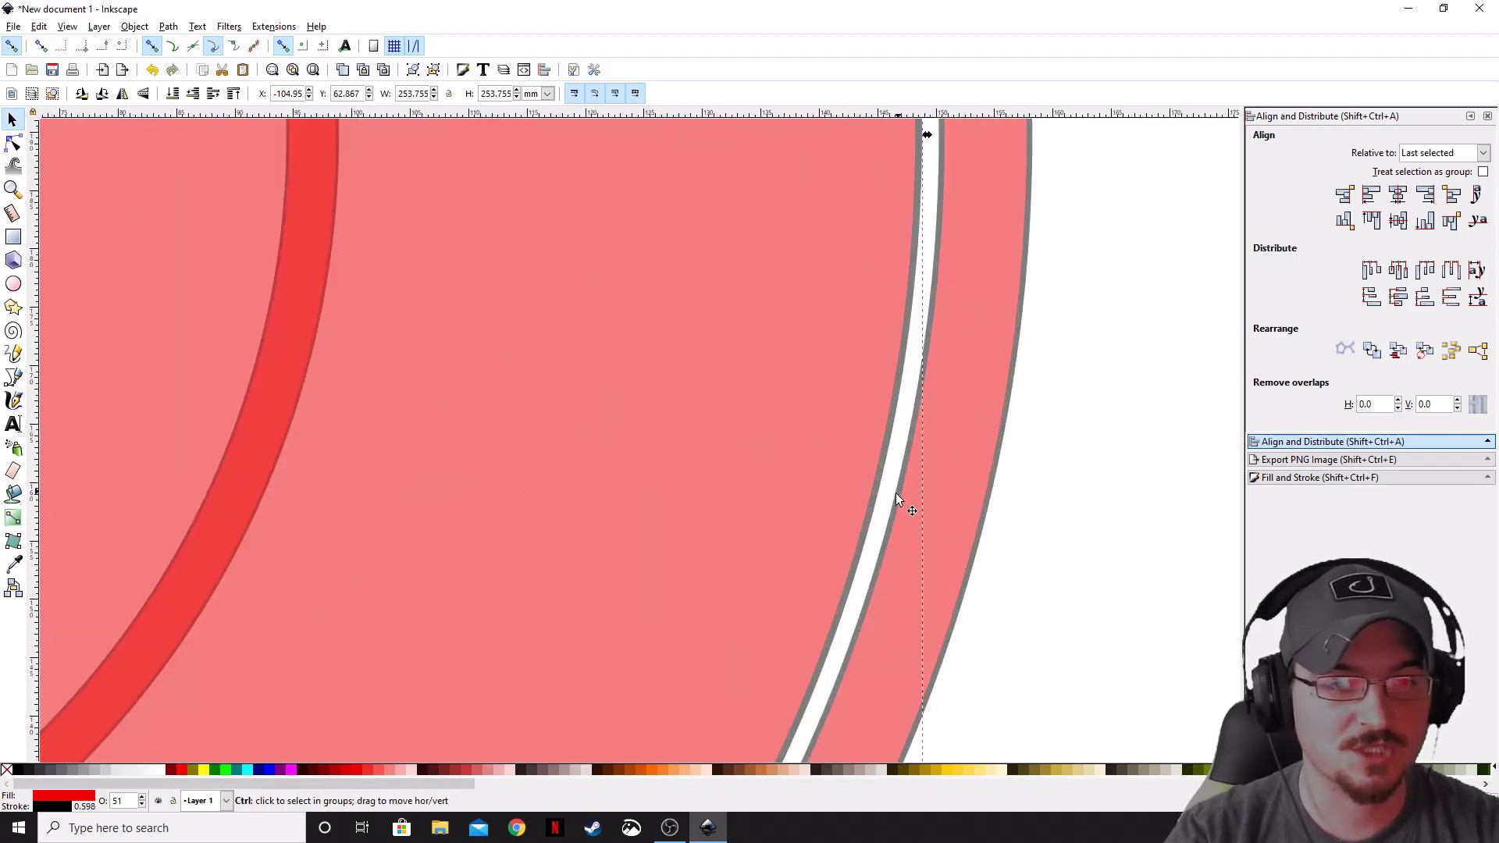
pyautogui.keyDown('ctrl'); pyautogui.scroll(-3, 896, 493); pyautogui.keyUp('ctrl')
# Step: Duplicate the enlarged solid circle and scale the copy down around its centre to about 250 mm
pyautogui.keyDown('ctrl'); pyautogui.scroll(-3, 907, 532); pyautogui.keyUp('ctrl')
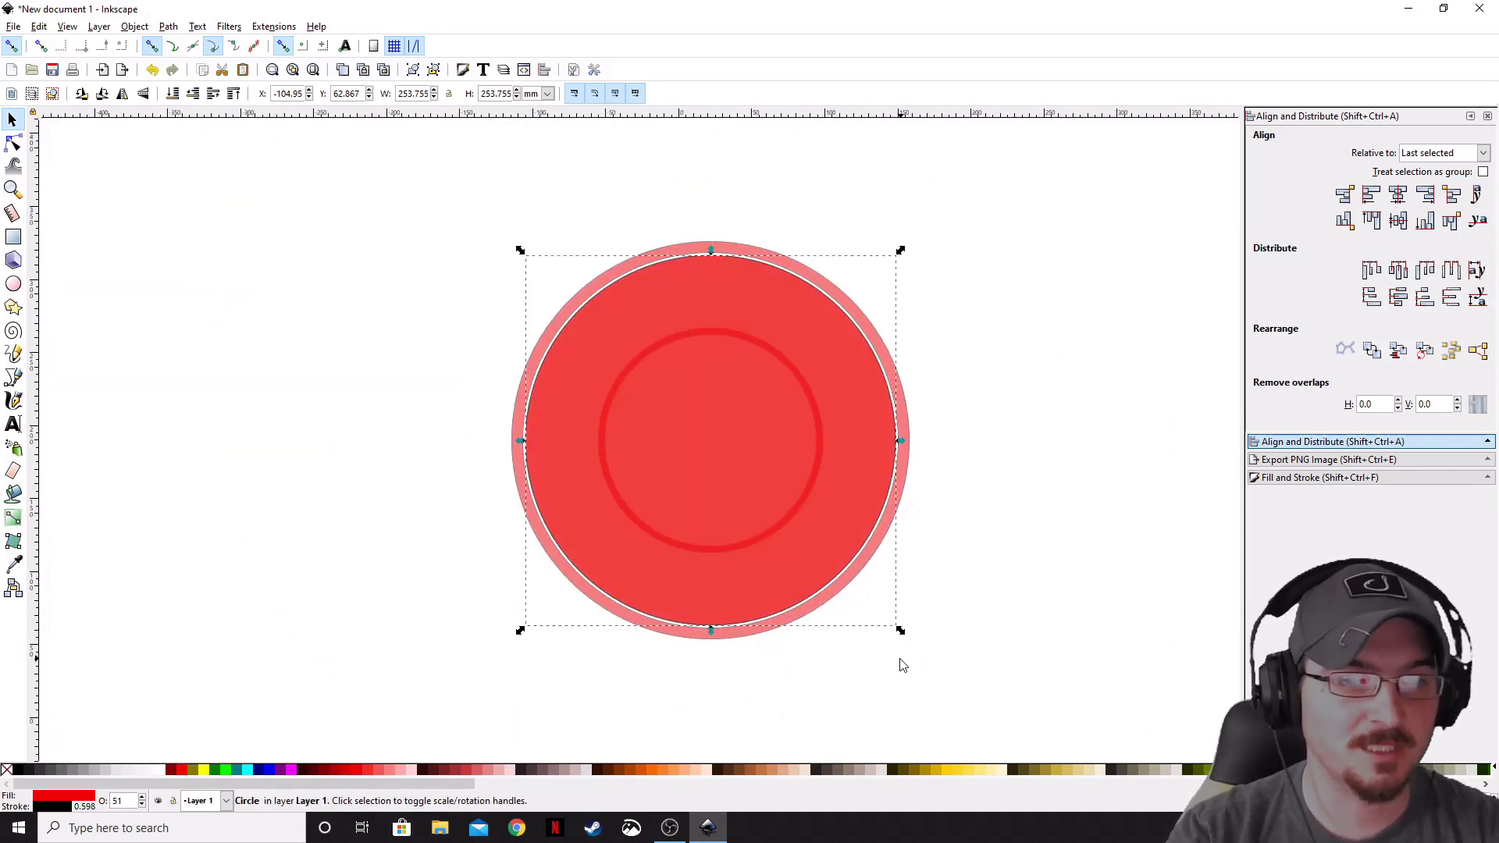
pyautogui.keyDown('ctrl'); pyautogui.scroll(2, 903, 556); pyautogui.keyUp('ctrl')
pyautogui.keyDown('ctrl'); pyautogui.scroll(-1, 910, 508); pyautogui.keyUp('ctrl')
pyautogui.scroll(-2, 957, 582)
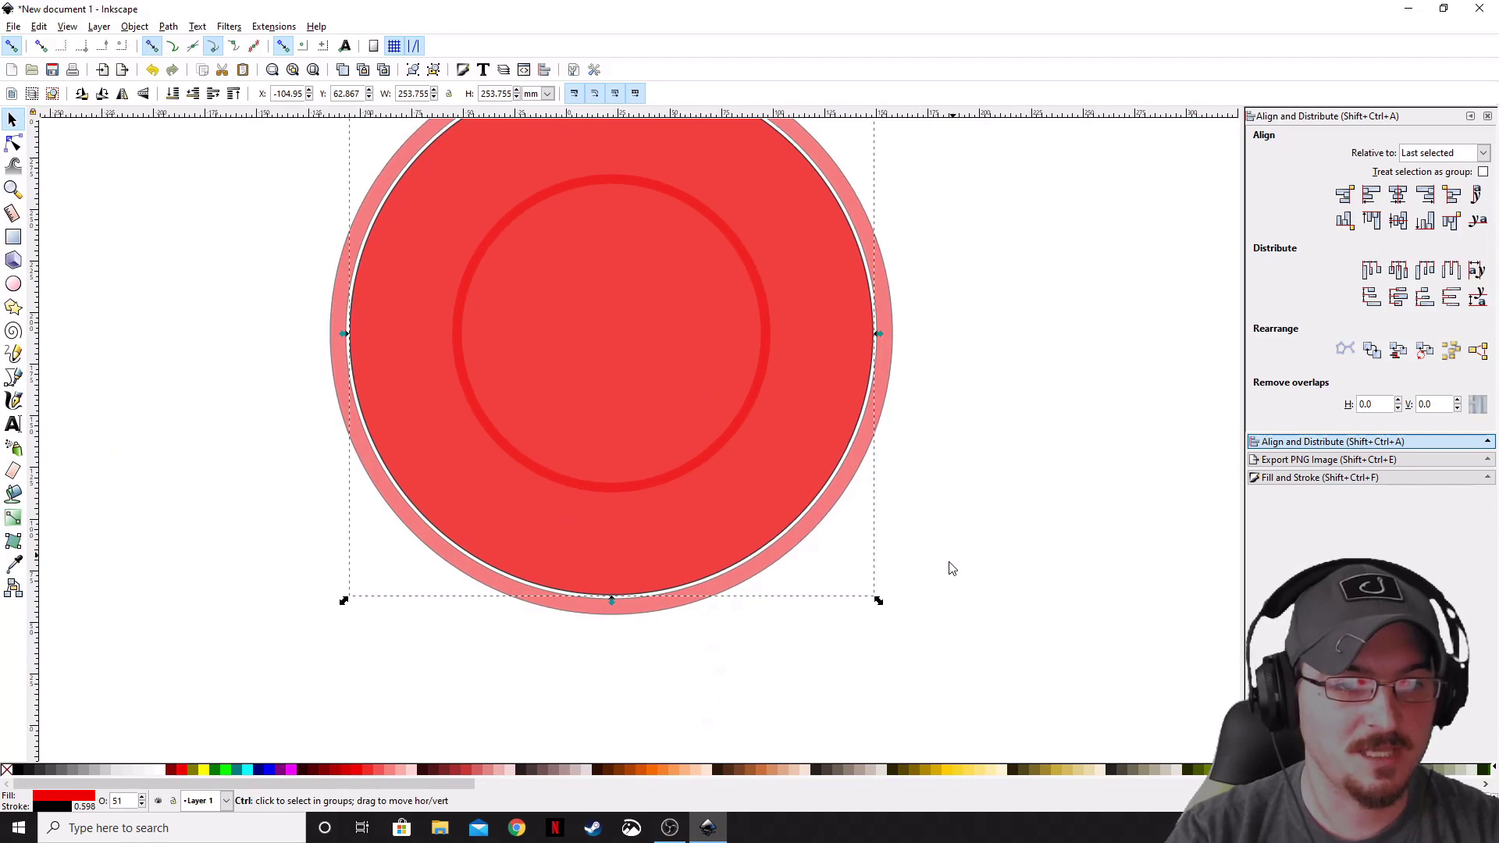
pyautogui.moveTo(879, 607); pyautogui.dragTo(879, 605)
pyautogui.keyDown('ctrl'); pyautogui.scroll(2, 843, 425); pyautogui.keyUp('ctrl')
pyautogui.keyDown('ctrl'); pyautogui.scroll(-2, 841, 421); pyautogui.keyUp('ctrl')
pyautogui.scroll(4, 845, 423)
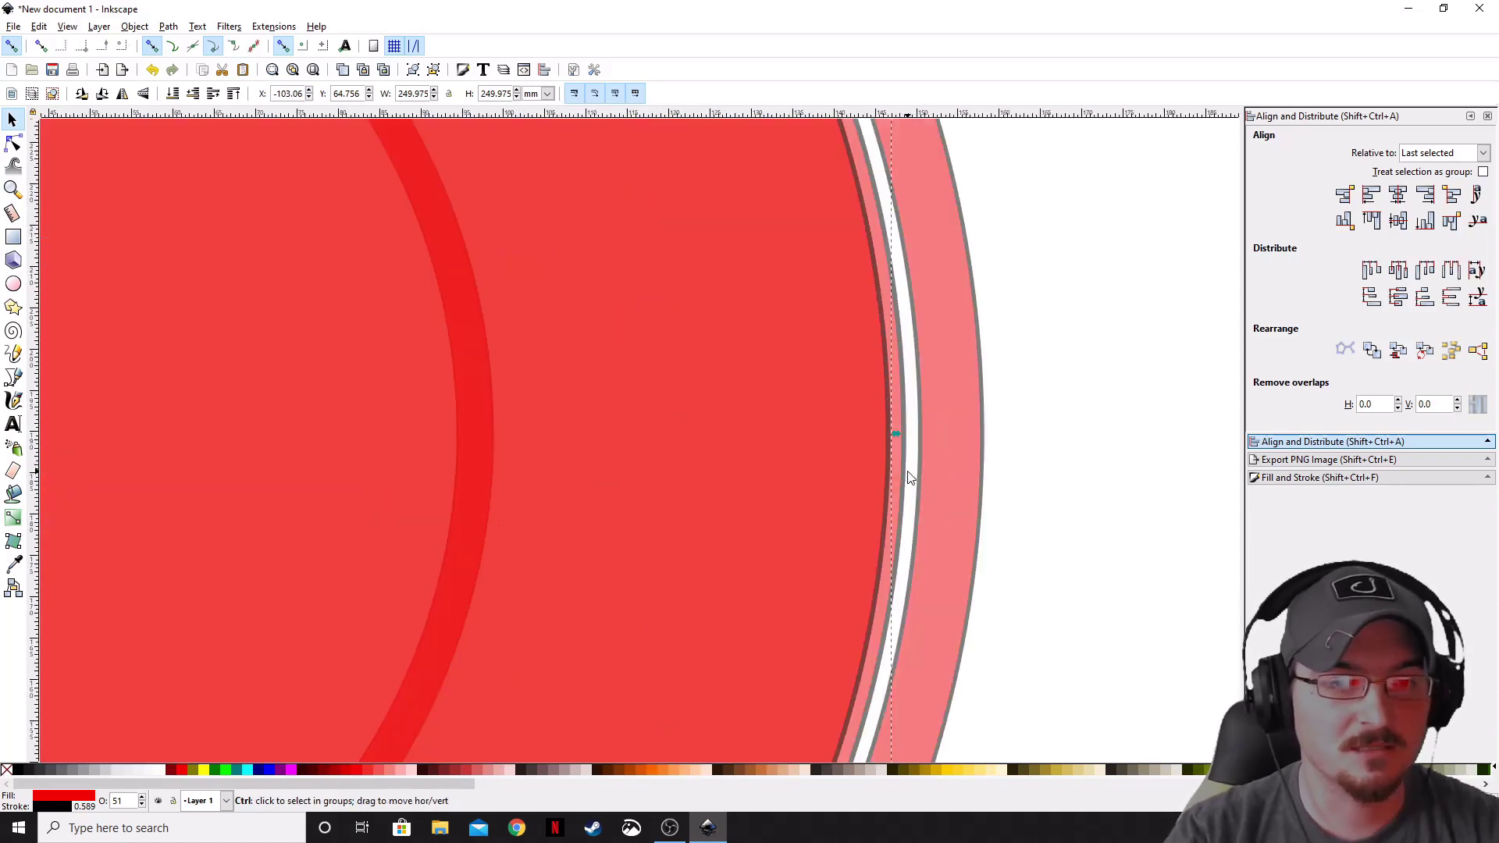
# Step: Subtract the 250 mm solid circle from the 254 mm one to form a thin ring just inside the outer ring
pyautogui.keyDown('ctrl'); pyautogui.scroll(4, 905, 469); pyautogui.keyUp('ctrl')
pyautogui.keyDown('shift'); pyautogui.click(902, 456); pyautogui.keyUp('shift')
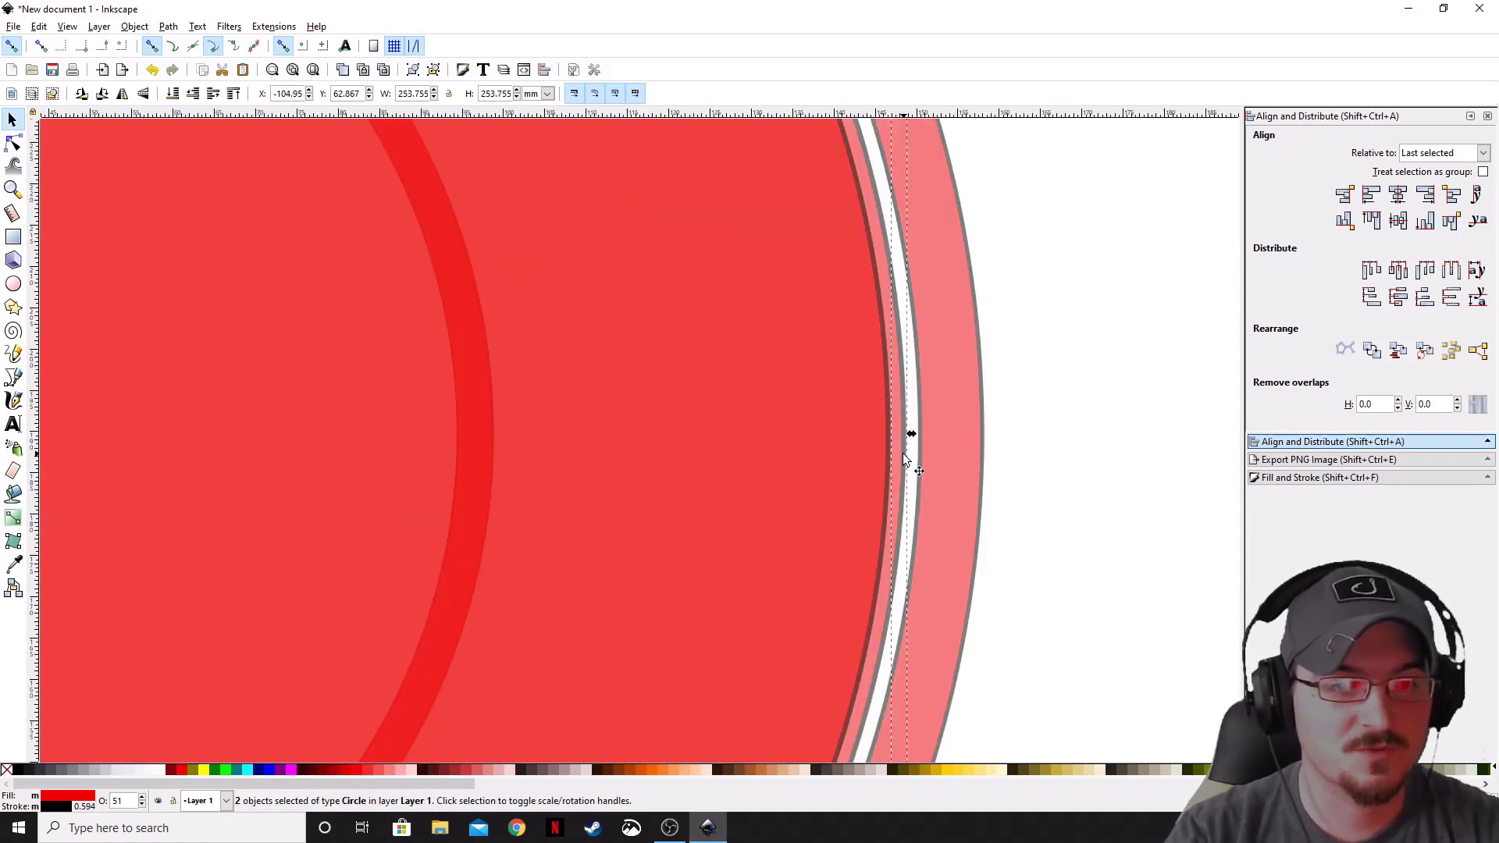
pyautogui.keyDown('ctrl'); pyautogui.scroll(-4, 906, 468); pyautogui.keyUp('ctrl')
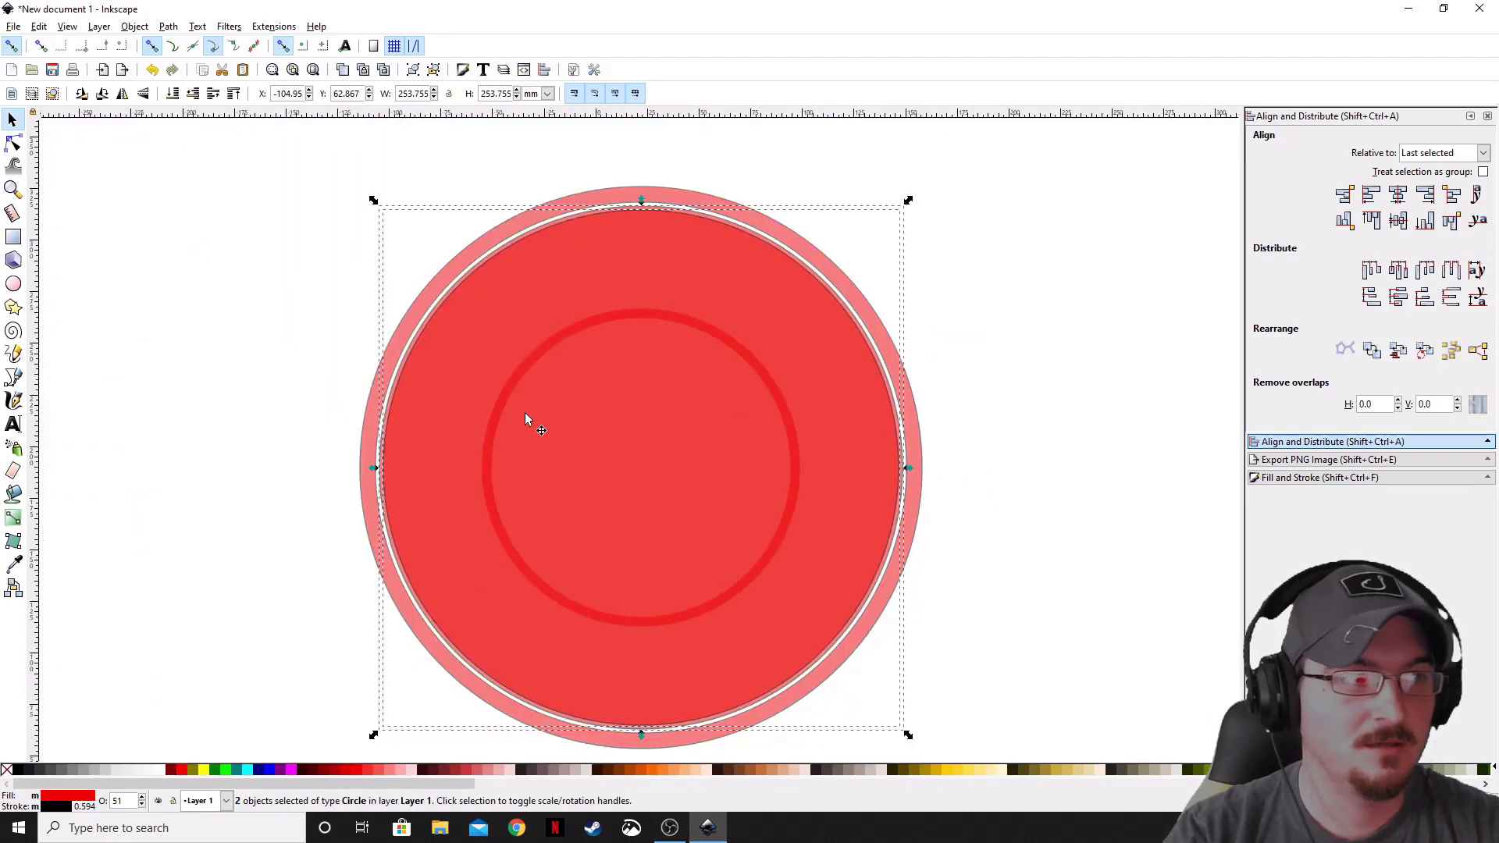
pyautogui.click(168, 26)
pyautogui.click(166, 133)
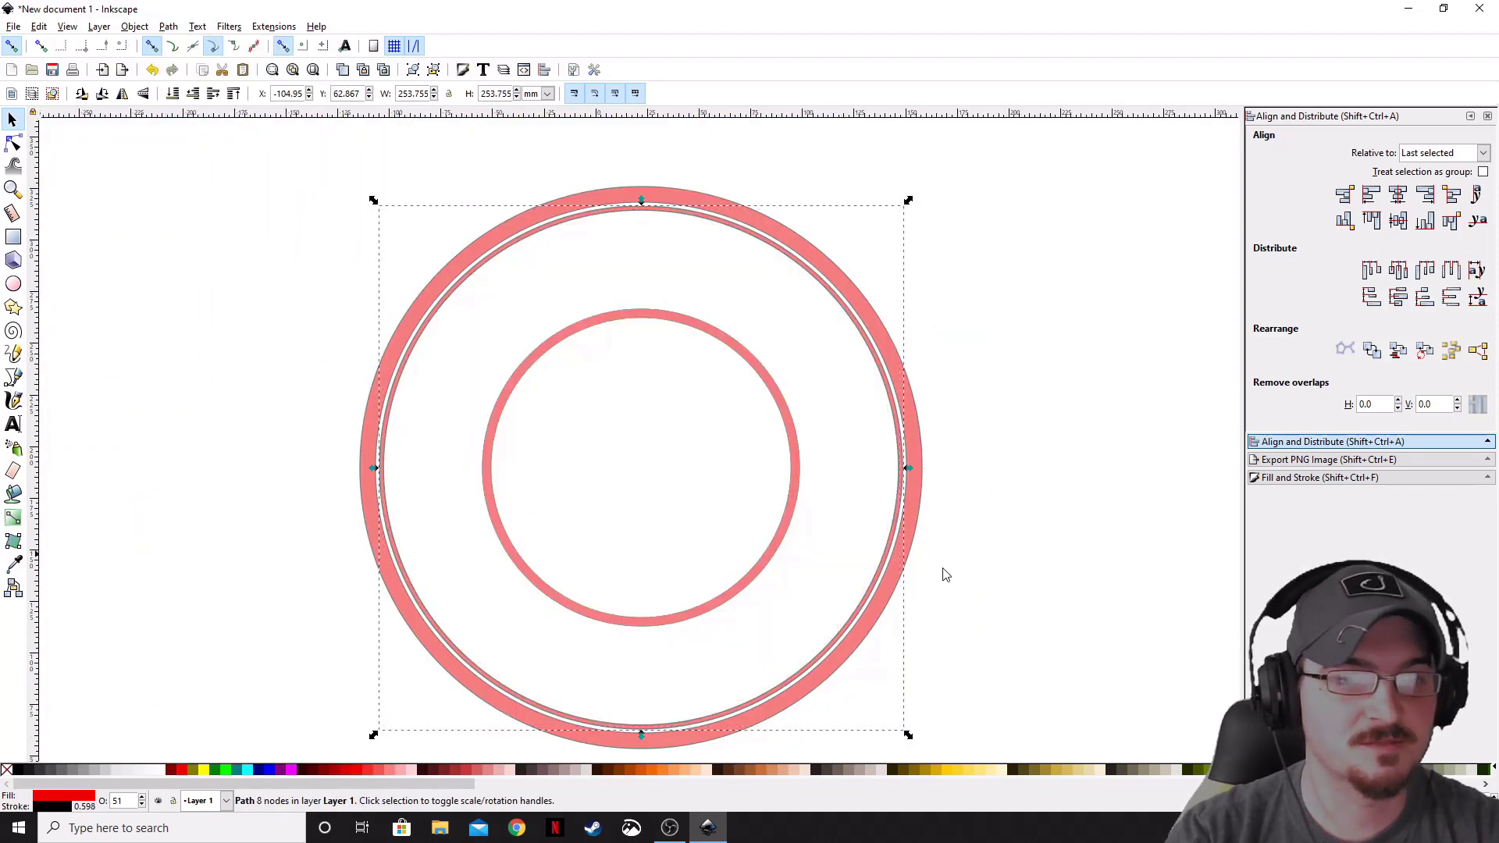
pyautogui.click(1049, 613)
# Step: Duplicate the thin ring and scale the copy down around its centre to about 142 mm, just inside the inner ring
pyautogui.scroll(-2, 1075, 506)
pyautogui.click(925, 524)
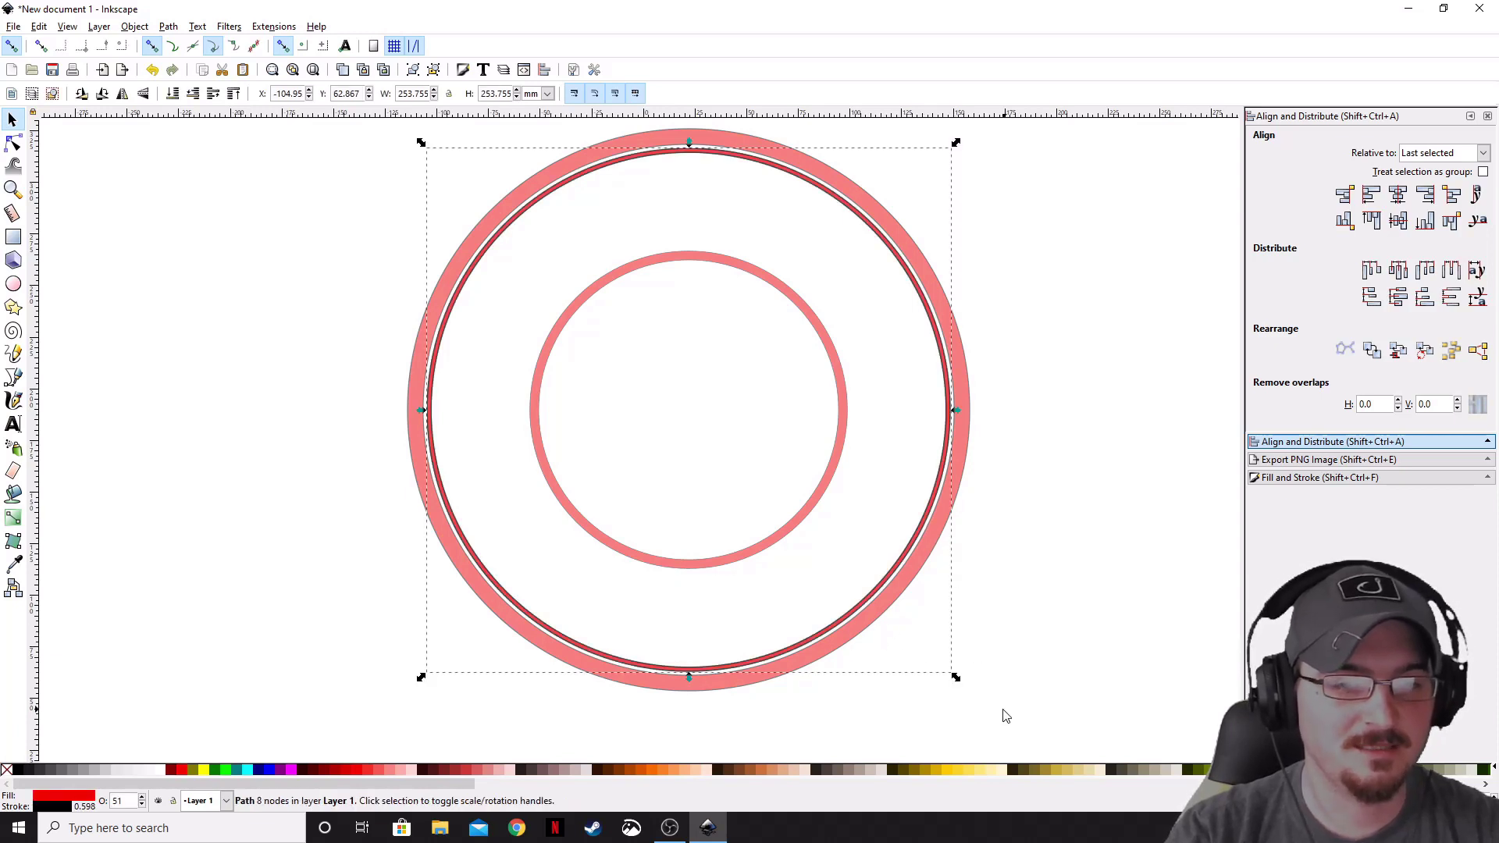
pyautogui.moveTo(957, 677); pyautogui.dragTo(845, 570)
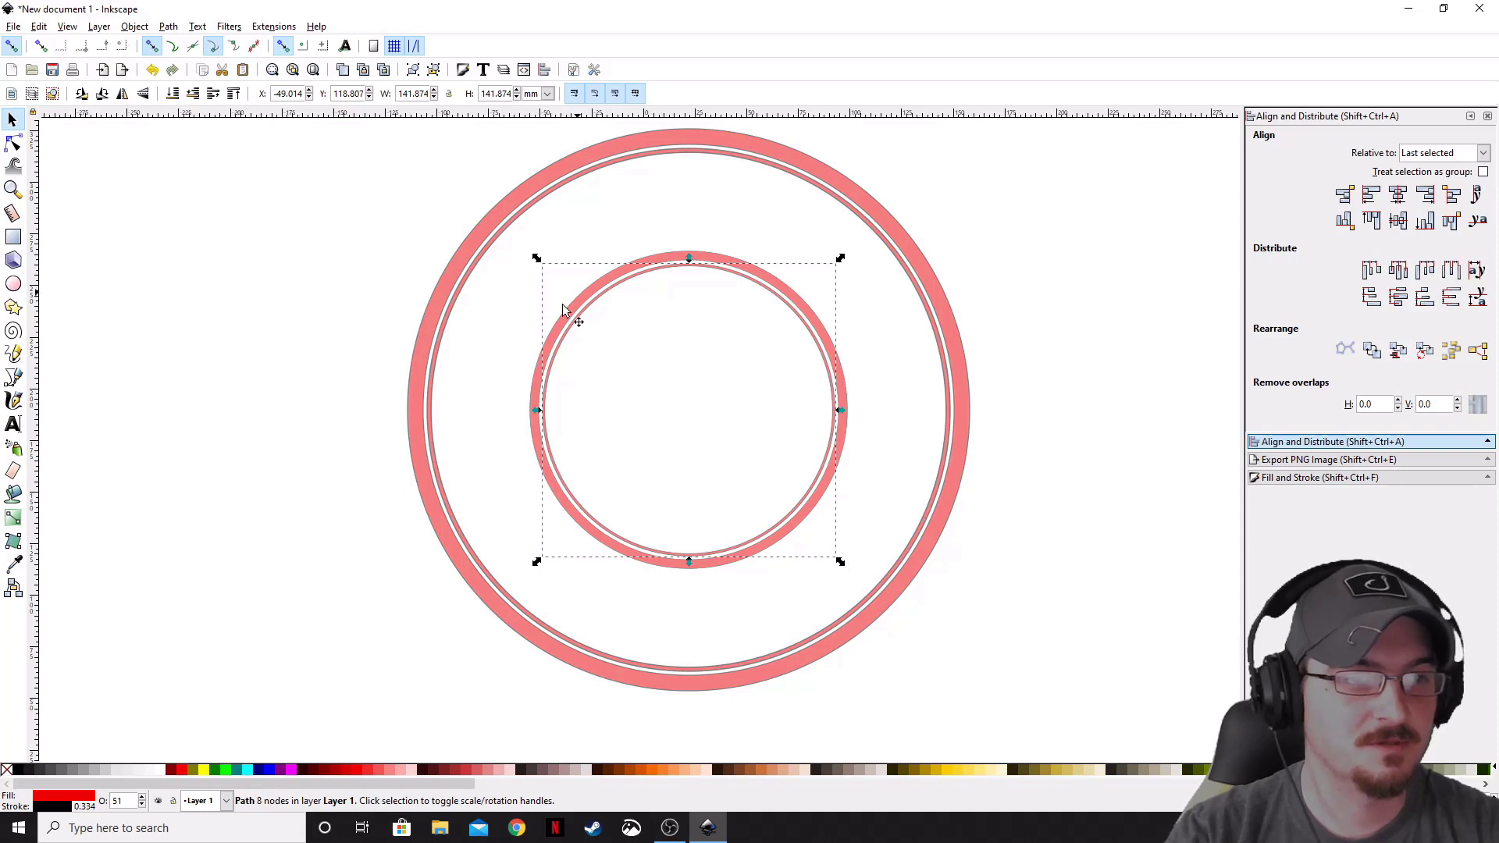
pyautogui.click(1111, 500)
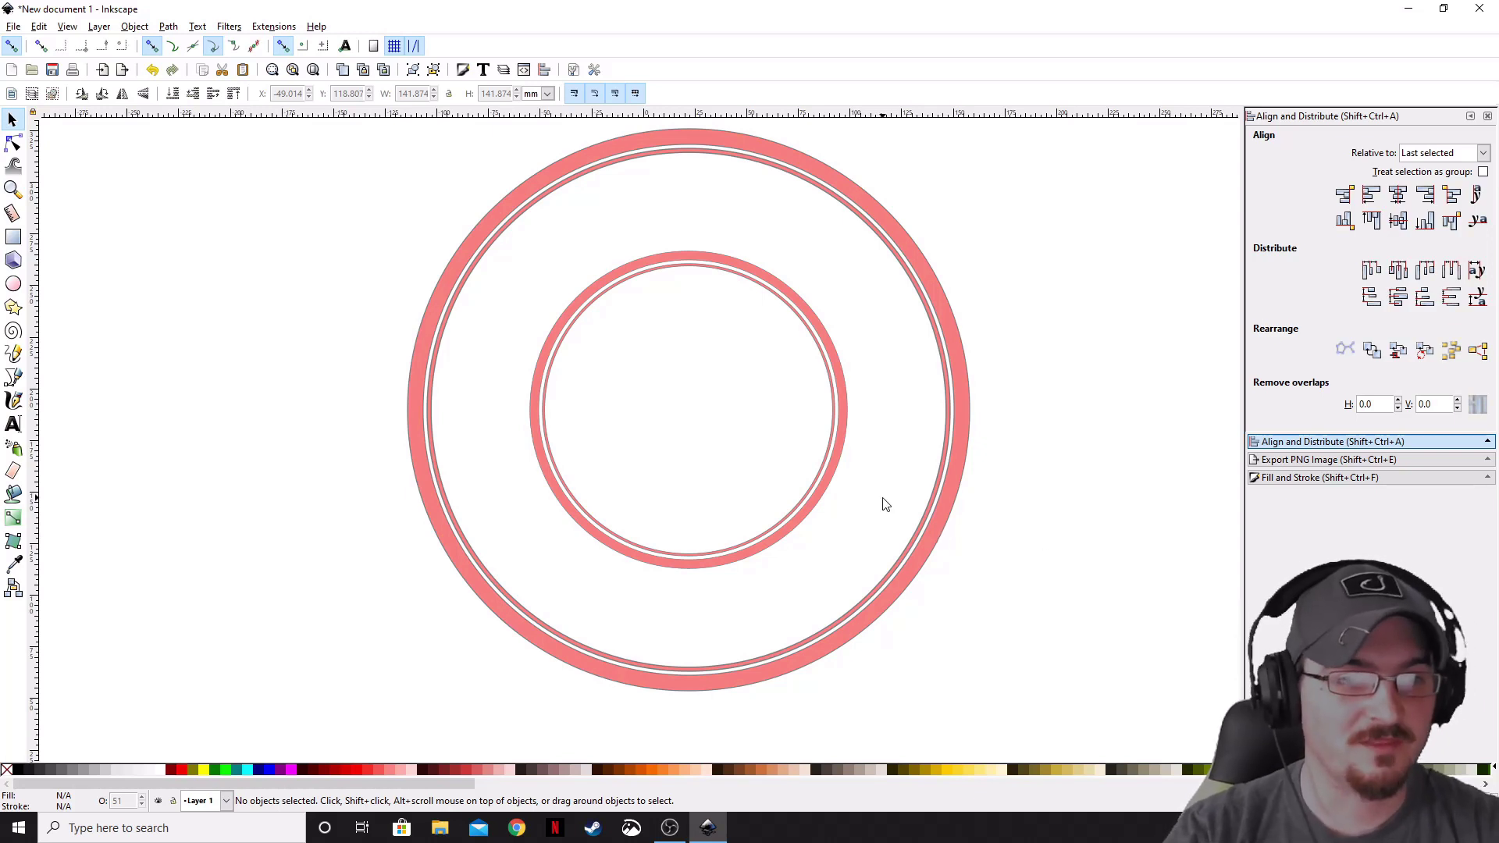
# Step: Draw a rounded rectangle about 212 by 92 mm beside the rings and move it over their middle
pyautogui.scroll(-1, 1065, 569)
pyautogui.hscroll(2, 1000, 525)
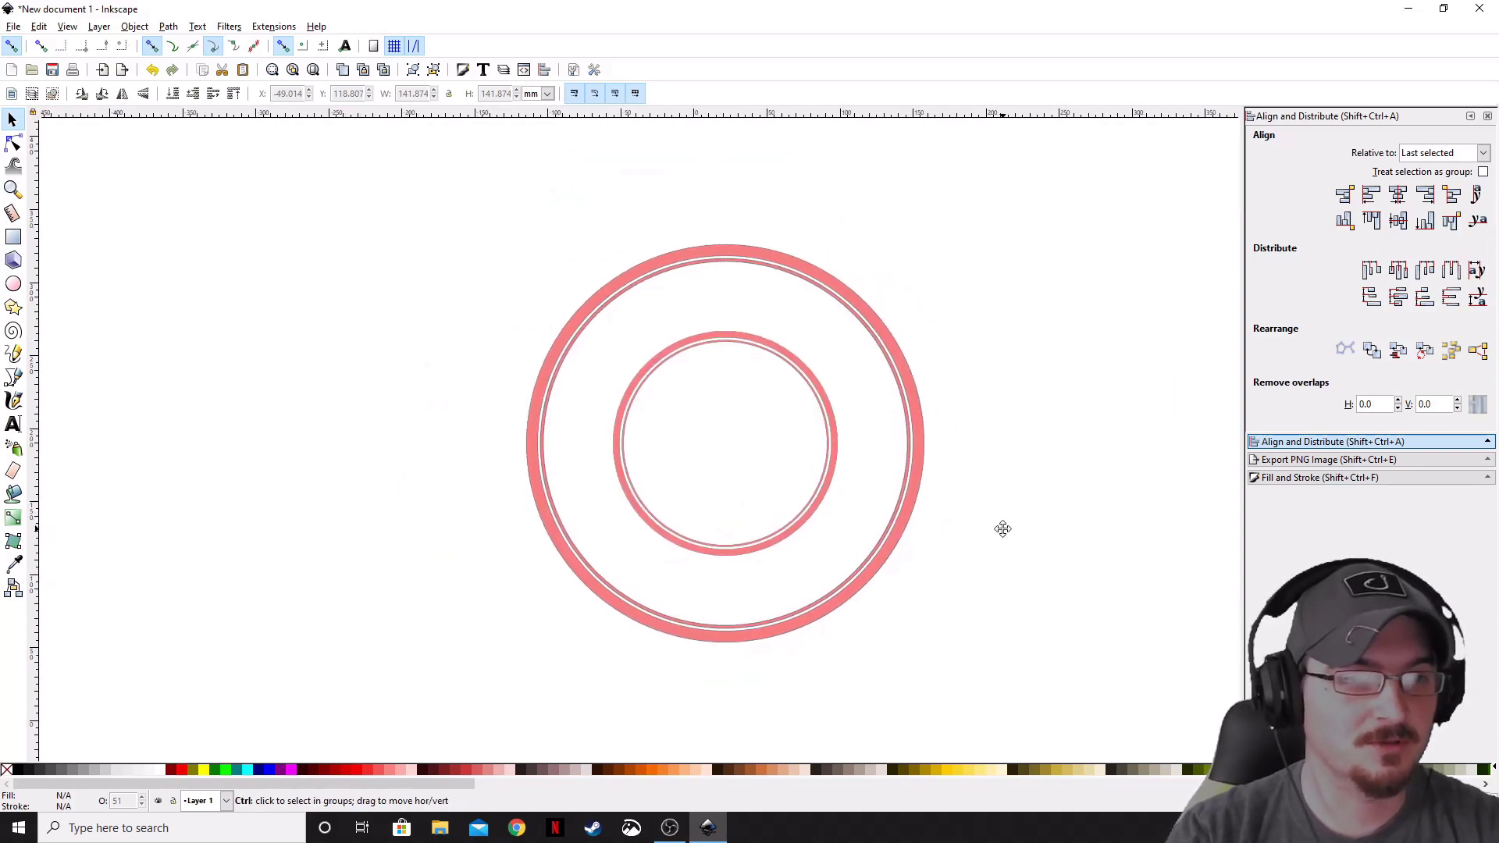
pyautogui.click(14, 236)
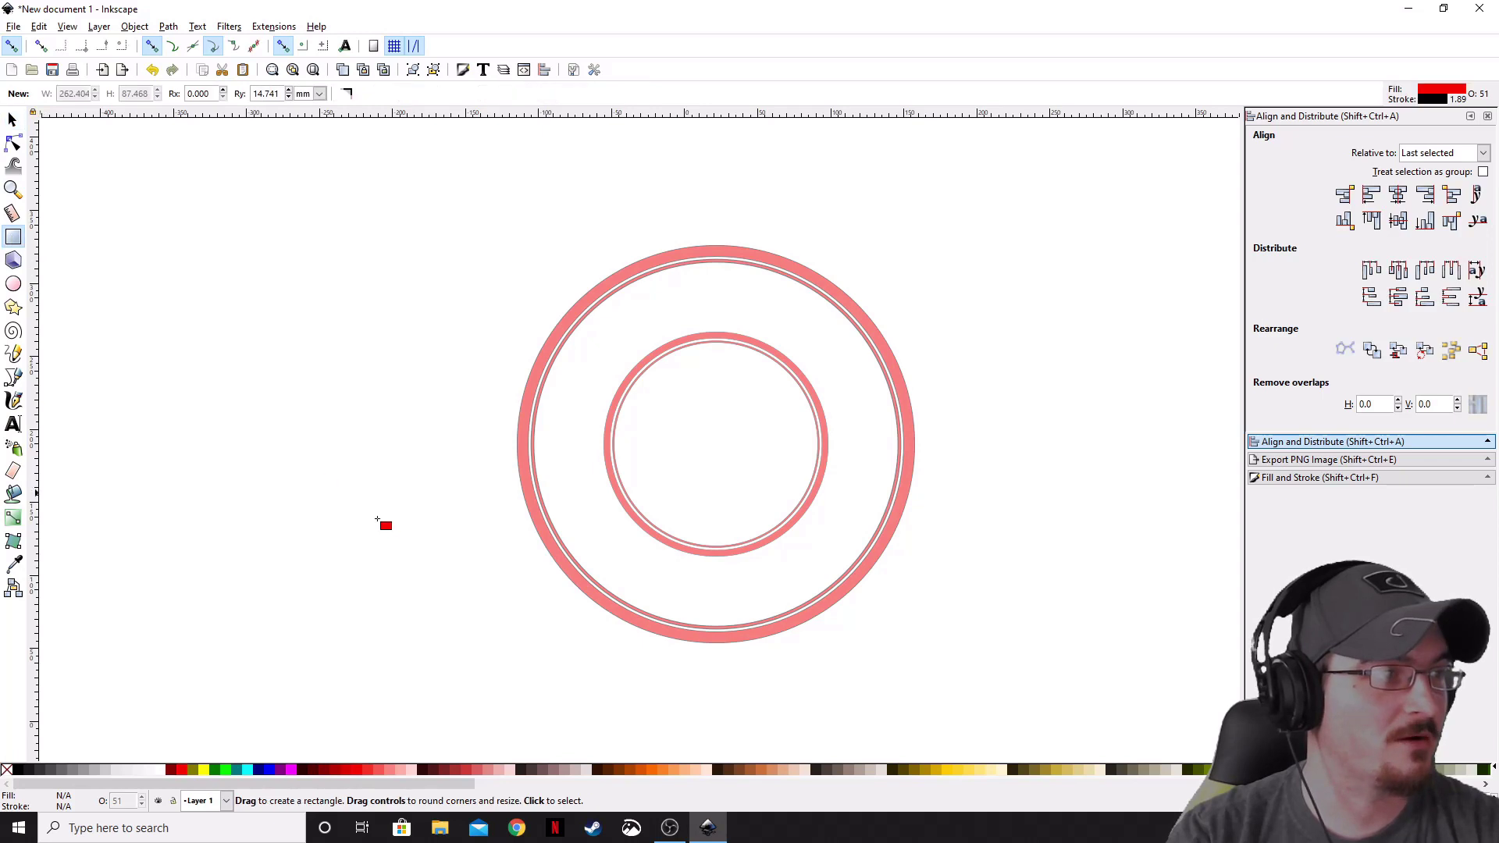
pyautogui.moveTo(173, 375); pyautogui.dragTo(482, 509)
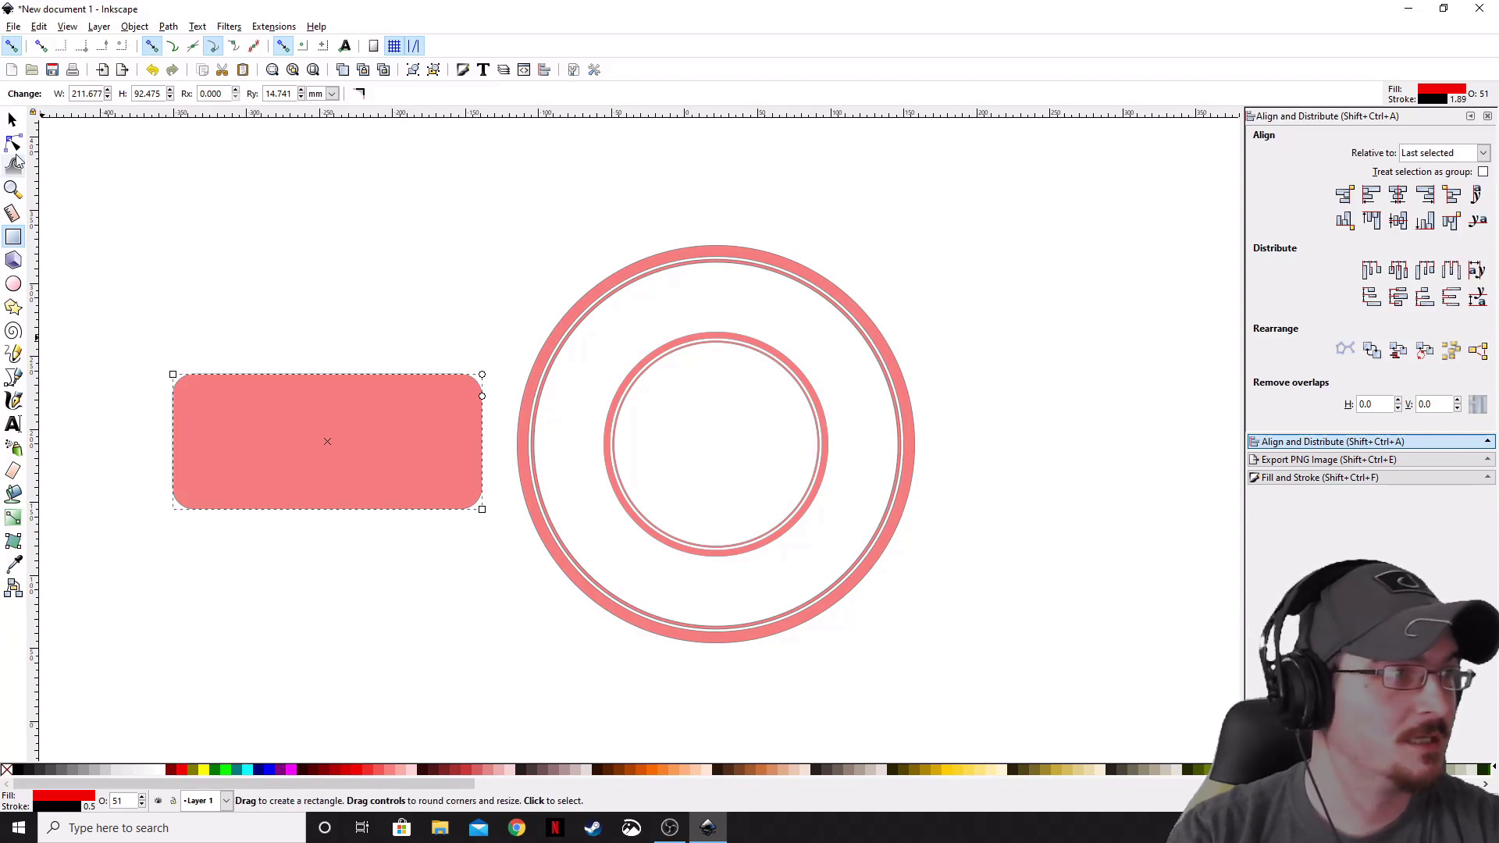
pyautogui.click(11, 118)
pyautogui.moveTo(420, 487); pyautogui.dragTo(721, 448)
# Step: Centre the rectangle and all four rings on one another both horizontally and vertically
pyautogui.moveTo(1066, 677); pyautogui.dragTo(255, 180)
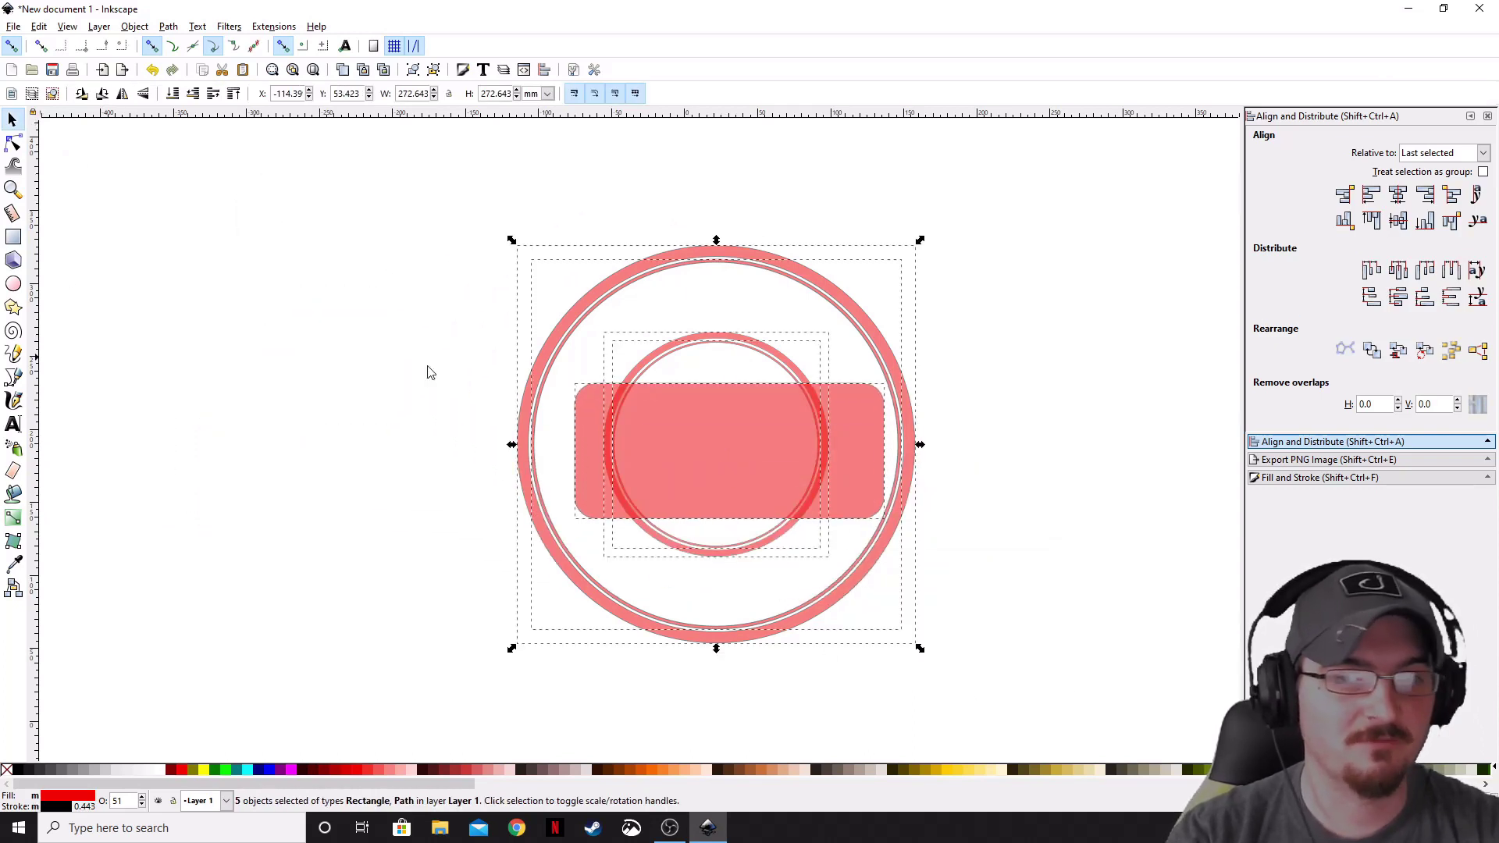
pyautogui.click(1397, 220)
pyautogui.click(1397, 195)
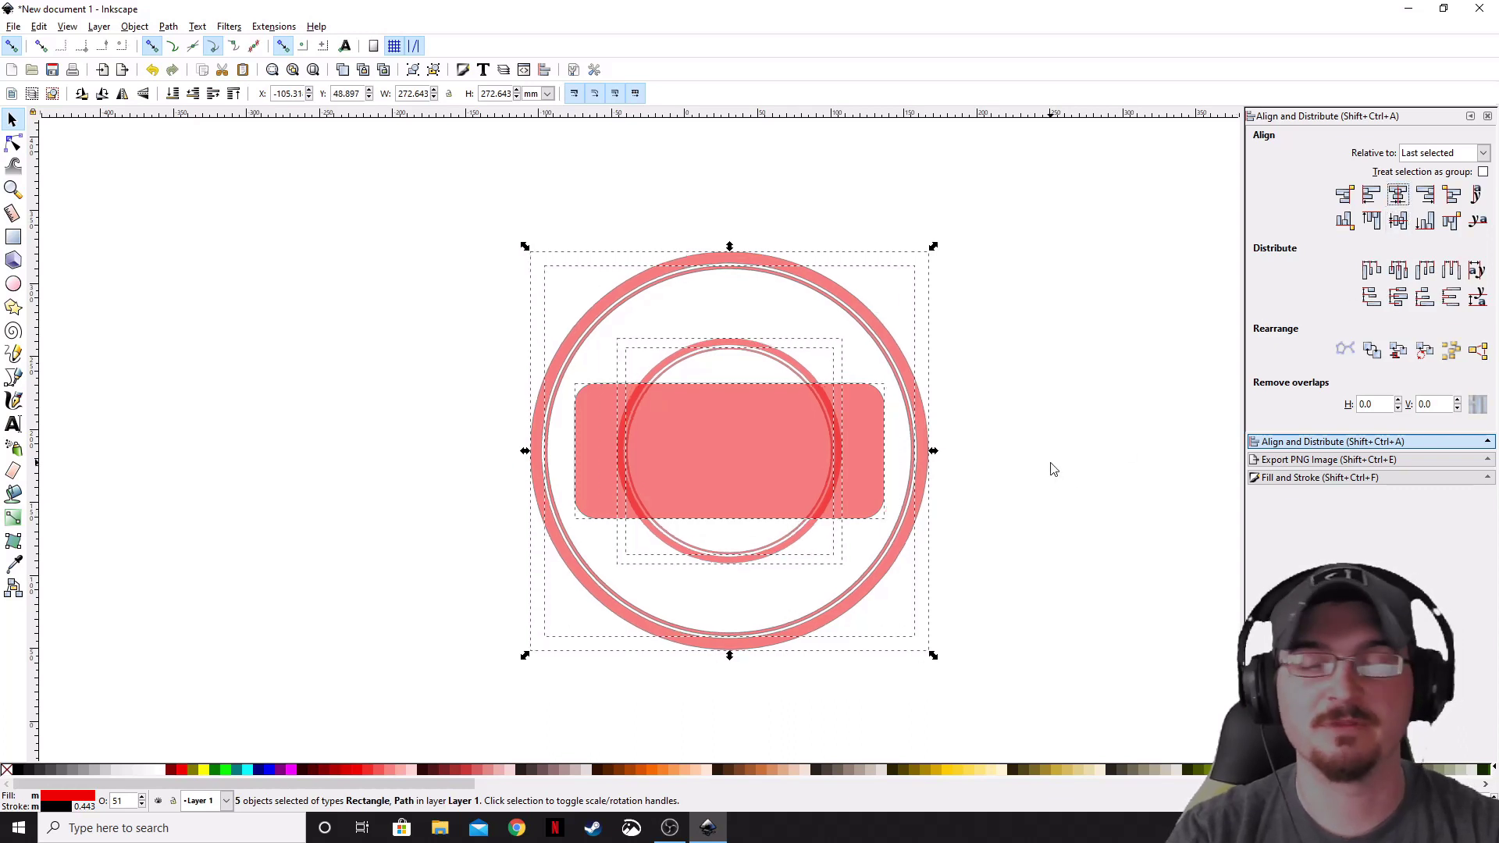
pyautogui.press('Escape')
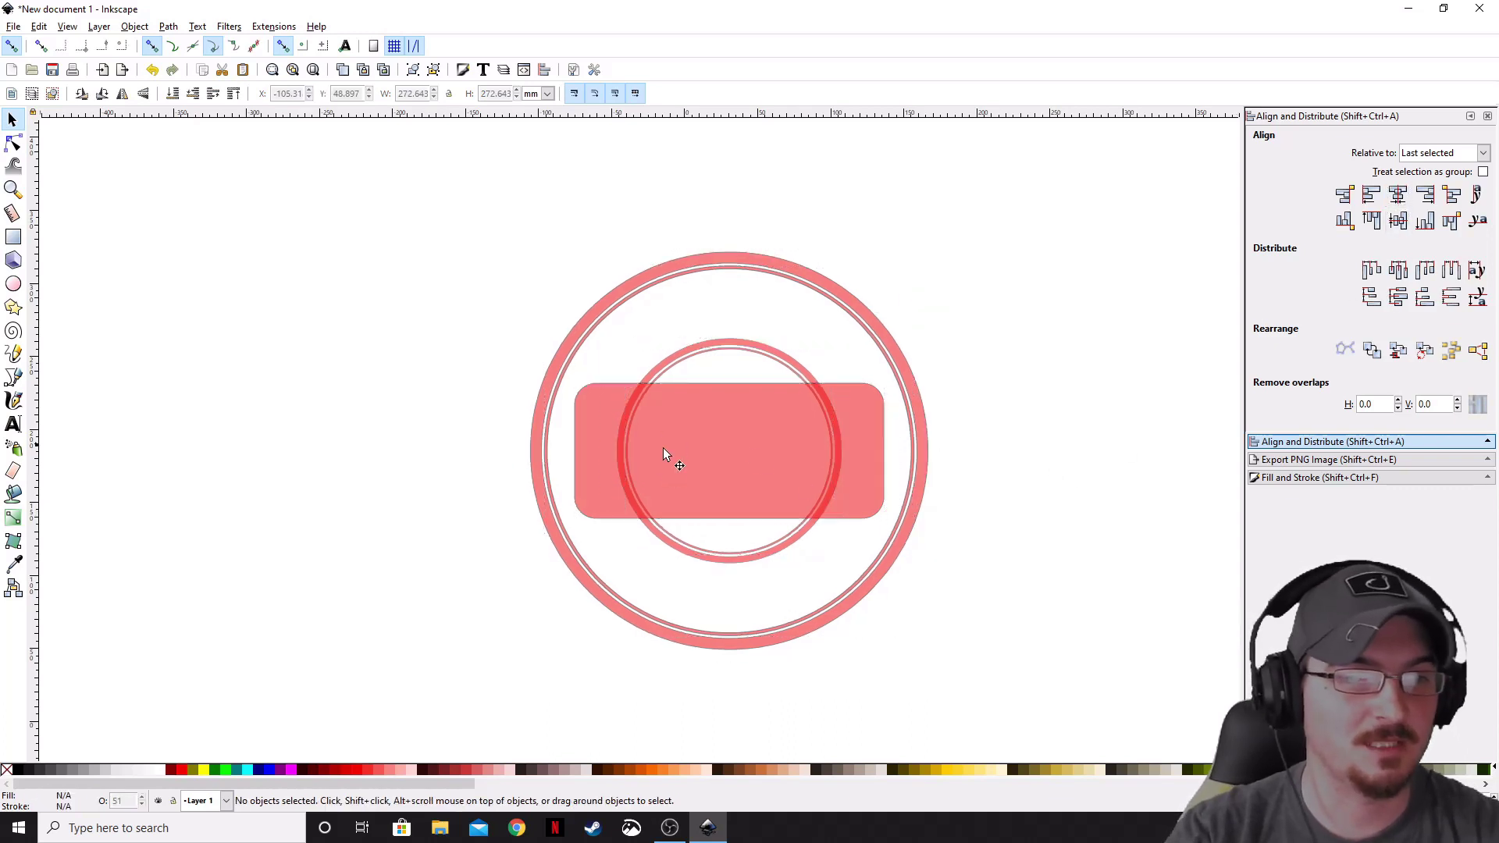
# Step: Resize the rectangle around its centre to about 310 mm wide, extending past the outer ring, with its top and bottom edges within the inner ring
pyautogui.click(762, 448)
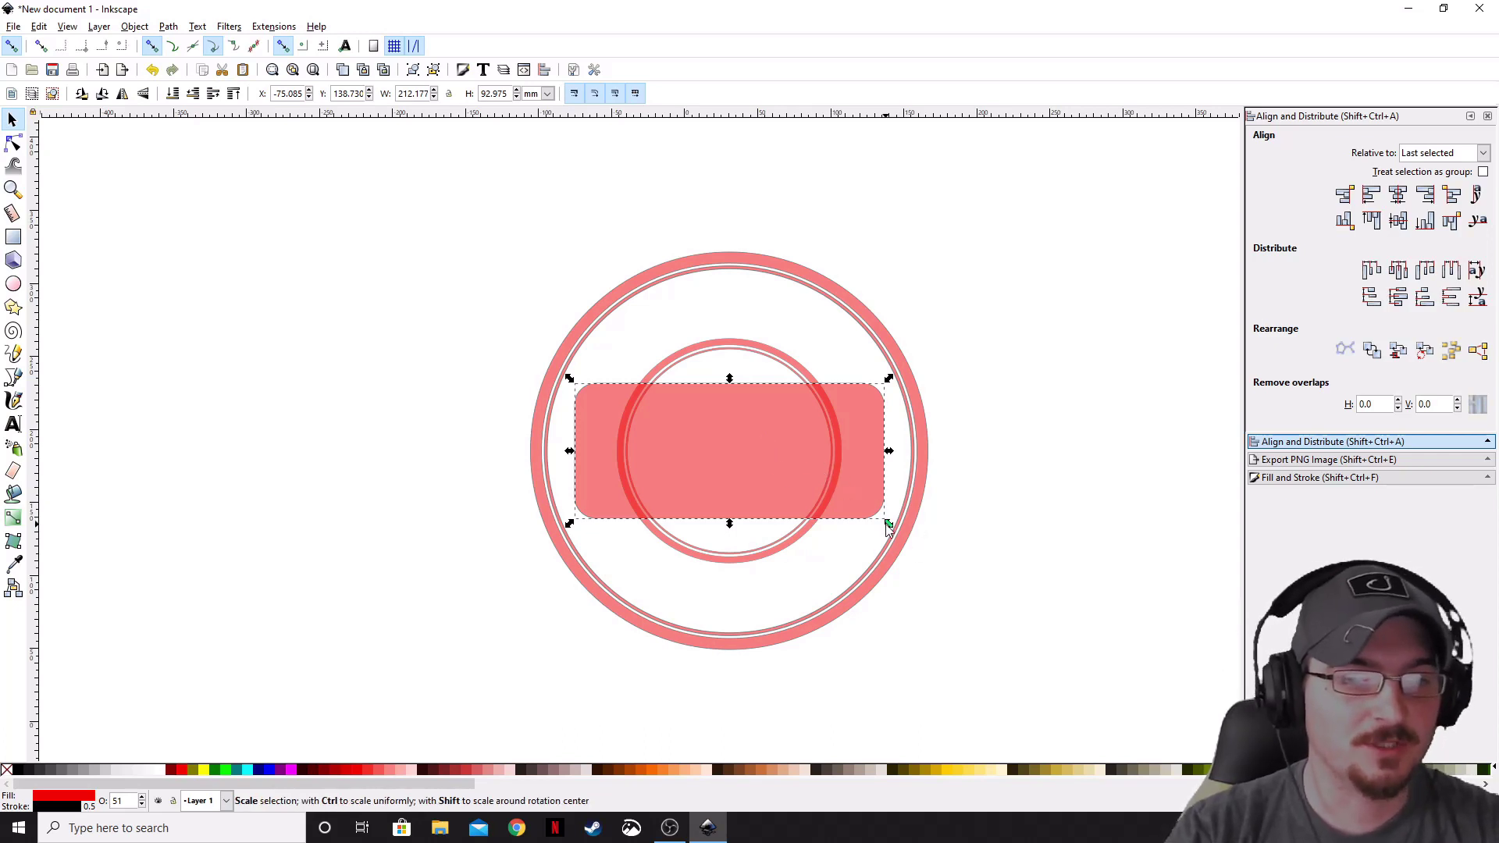
pyautogui.moveTo(887, 523); pyautogui.dragTo(966, 562)
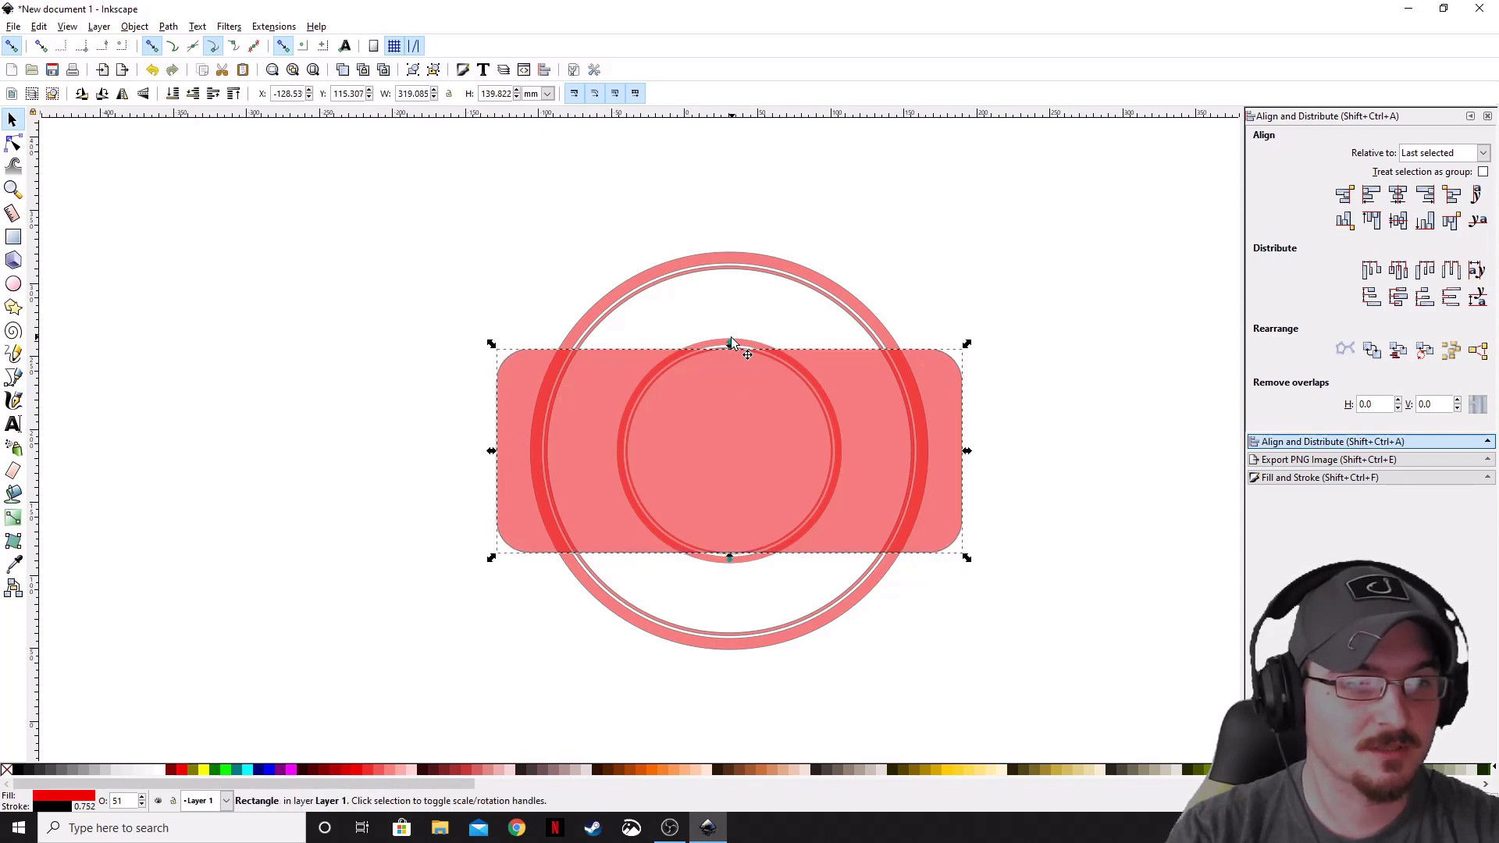
pyautogui.moveTo(730, 342); pyautogui.dragTo(733, 392)
pyautogui.moveTo(840, 652); pyautogui.dragTo(963, 634)
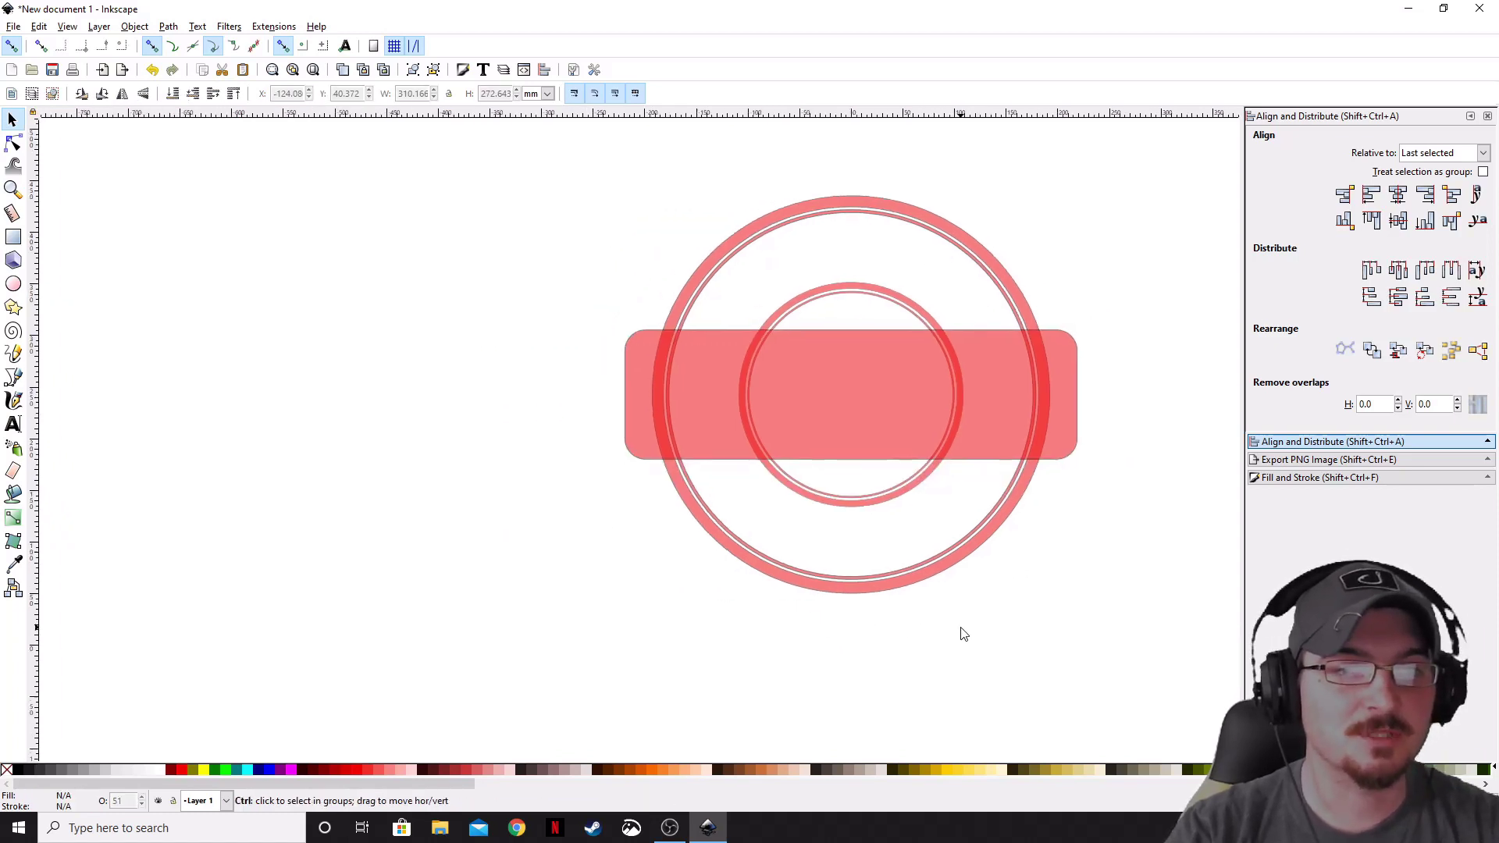
# Step: Add the text MISFIT in capitals in the empty space beside the design
pyautogui.scroll(-1, 963, 634)
pyautogui.click(12, 424)
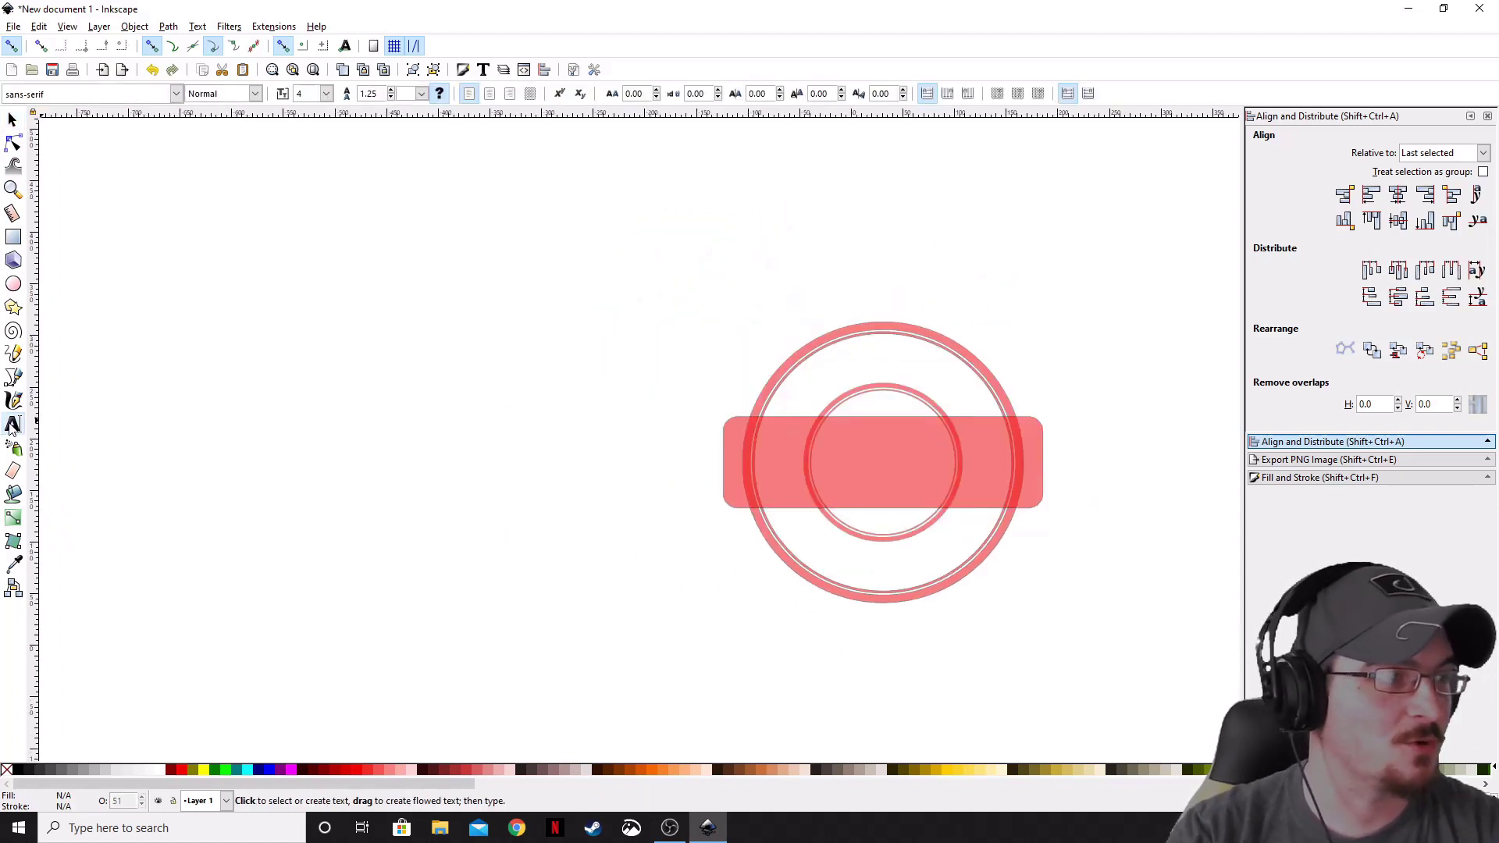
pyautogui.click(430, 395)
pyautogui.write('m')
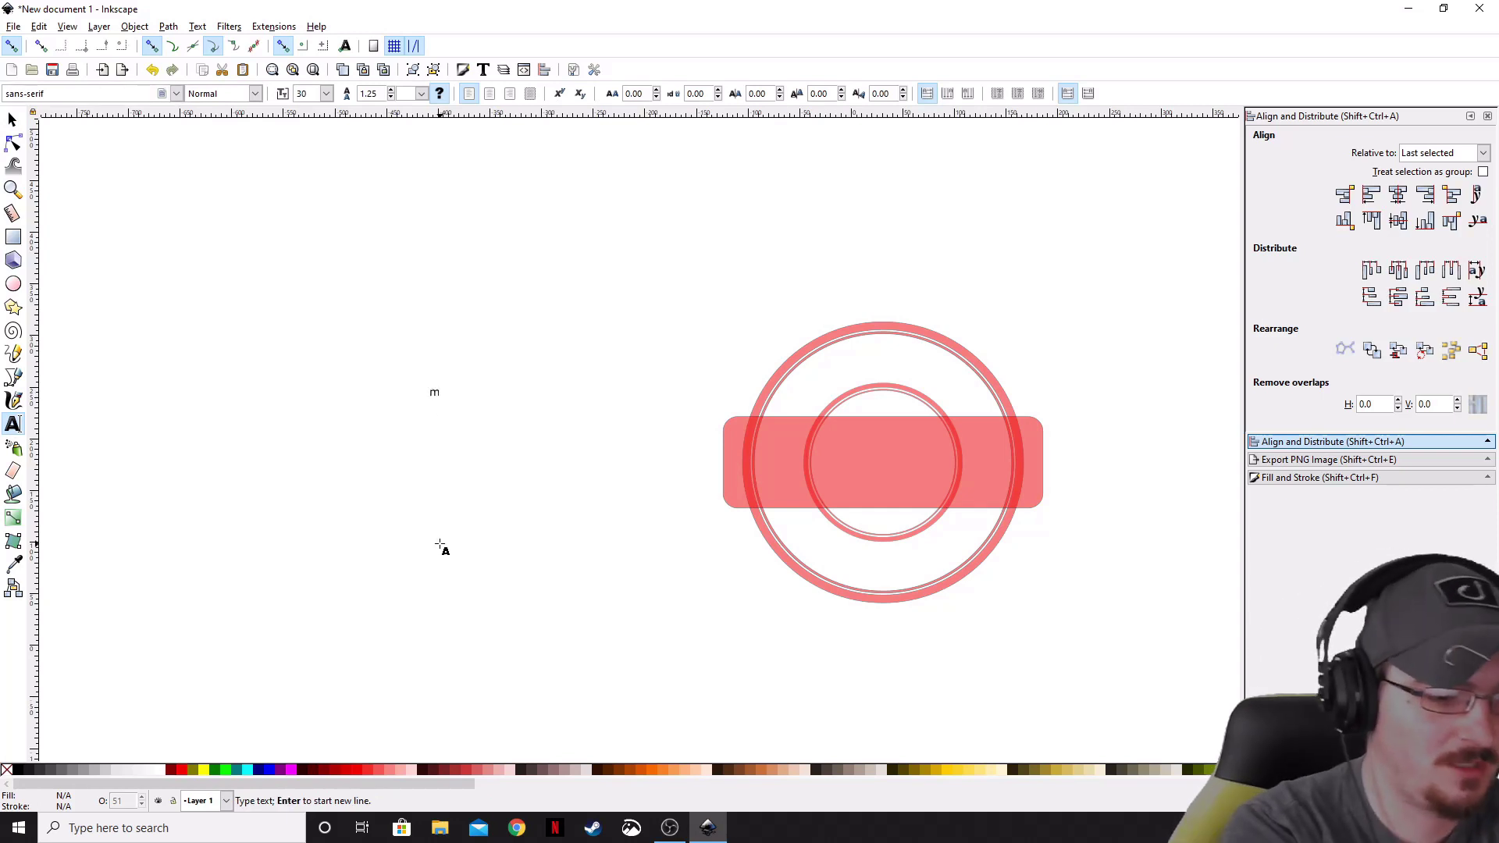
pyautogui.write('isfit')
pyautogui.press('BackSpace')
pyautogui.press('BackSpace')
pyautogui.press('BackSpace')
pyautogui.press('BackSpace')
pyautogui.press('BackSpace')
pyautogui.write('Mi')
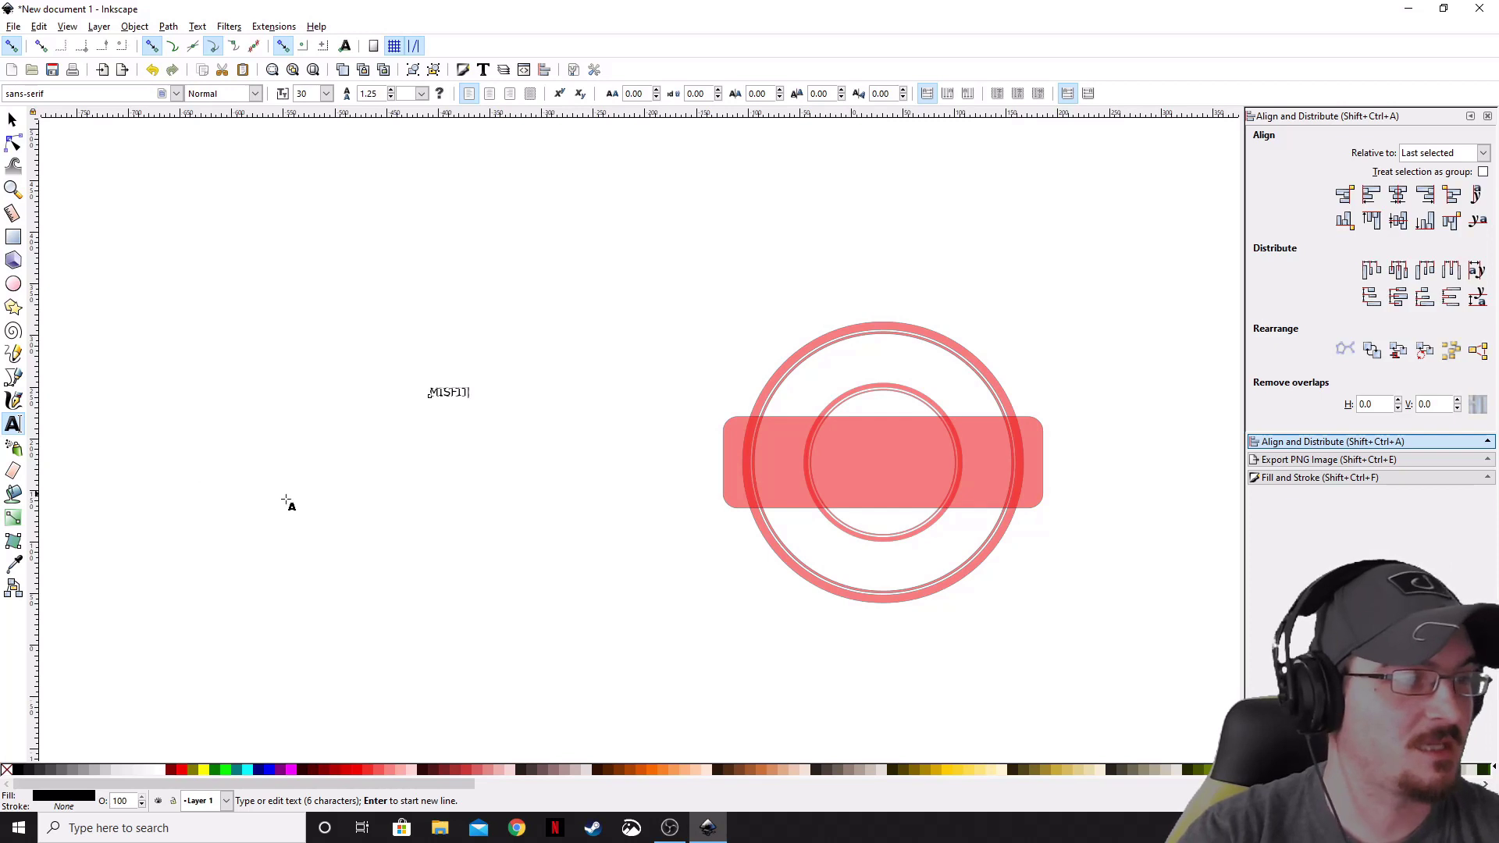
# Step: Add APPROVED and STUDIOS as two separate text objects below MISFIT
pyautogui.click(444, 467)
pyautogui.write('AH')
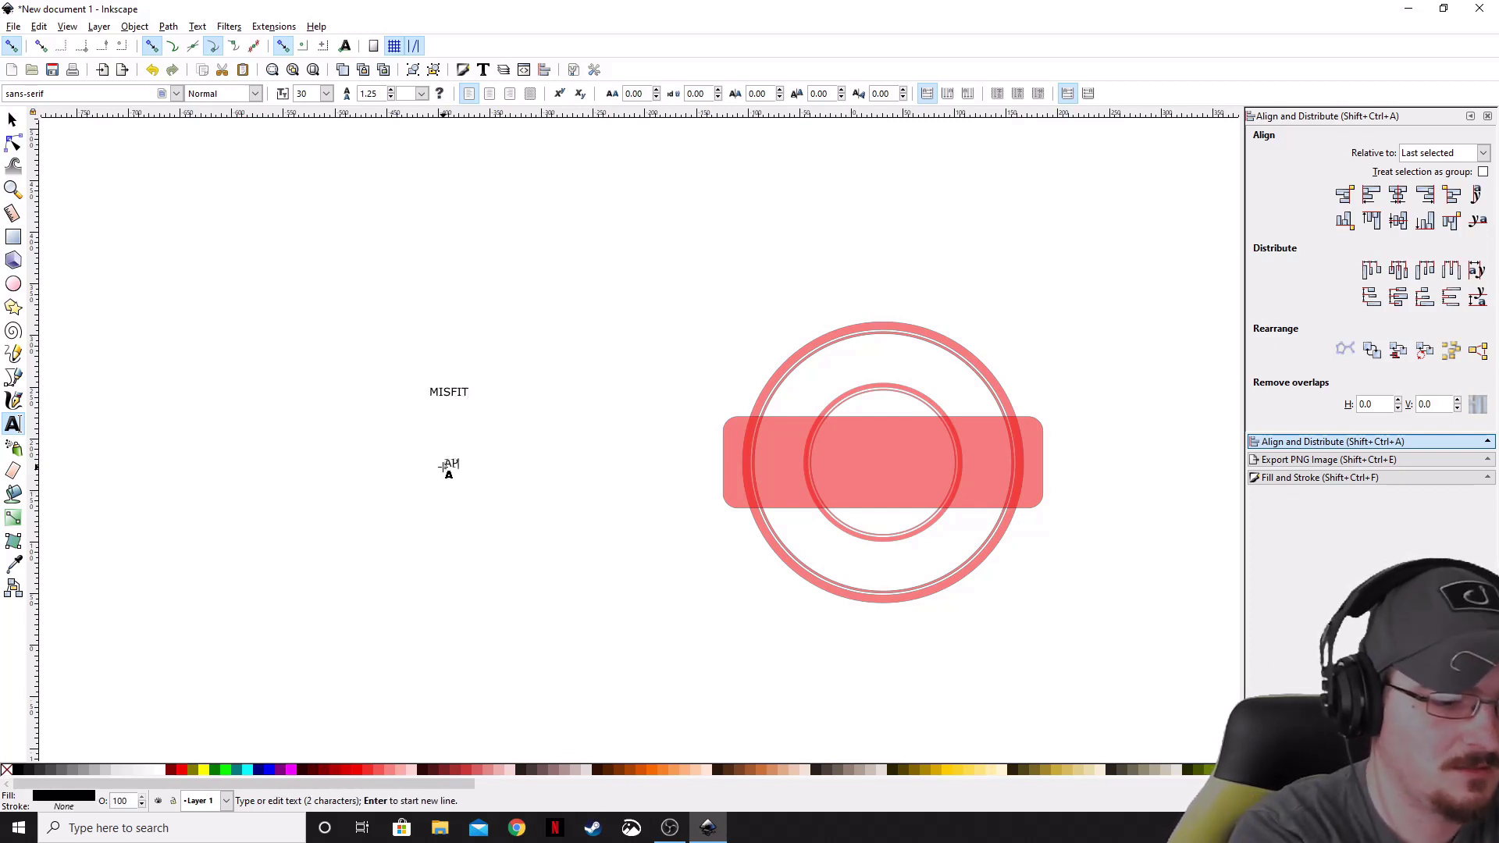
pyautogui.click(451, 552)
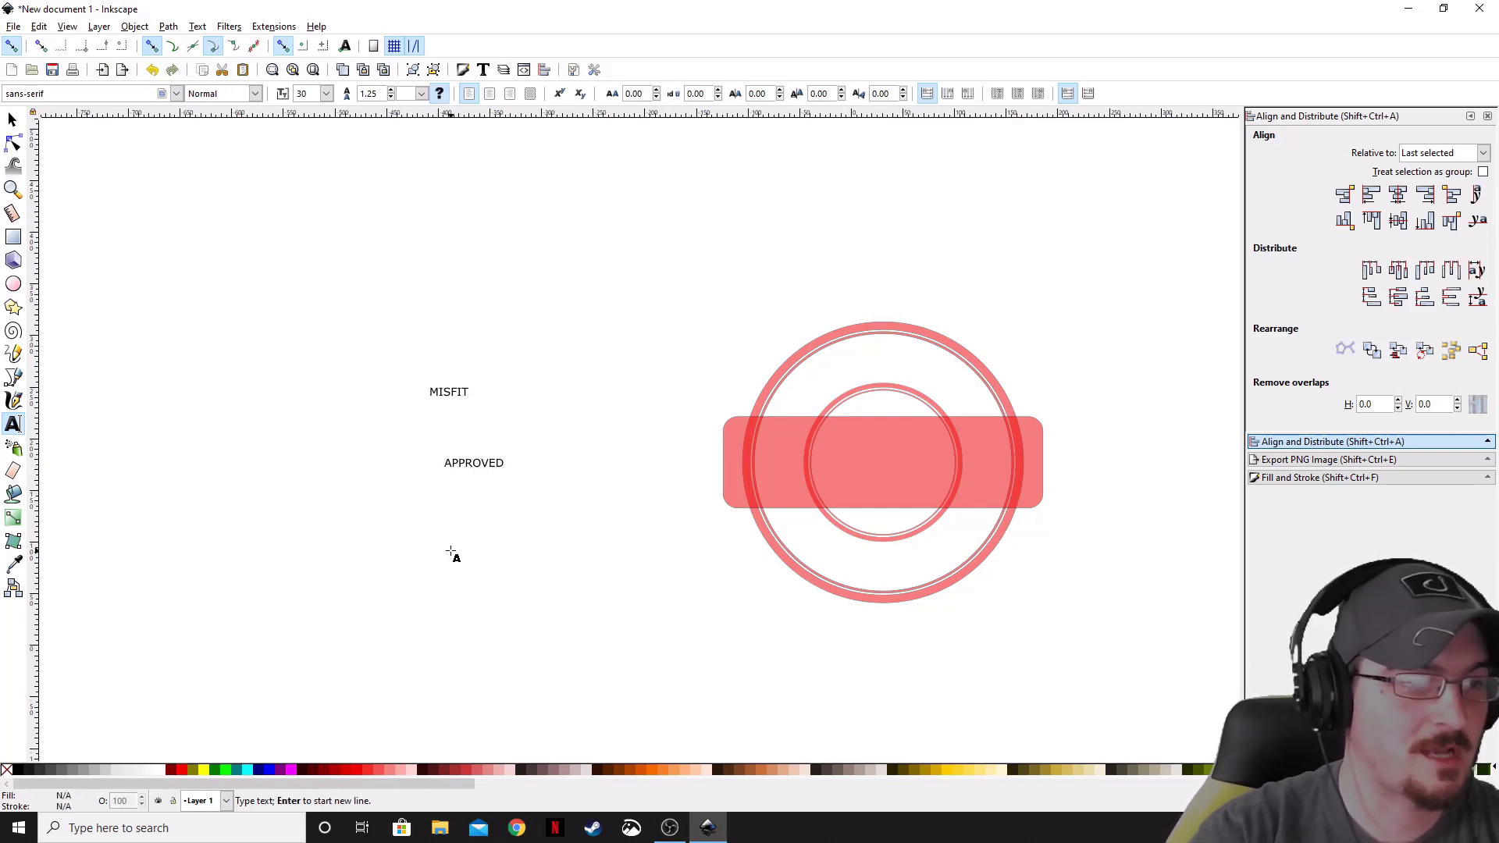
pyautogui.write('STUDIOS')
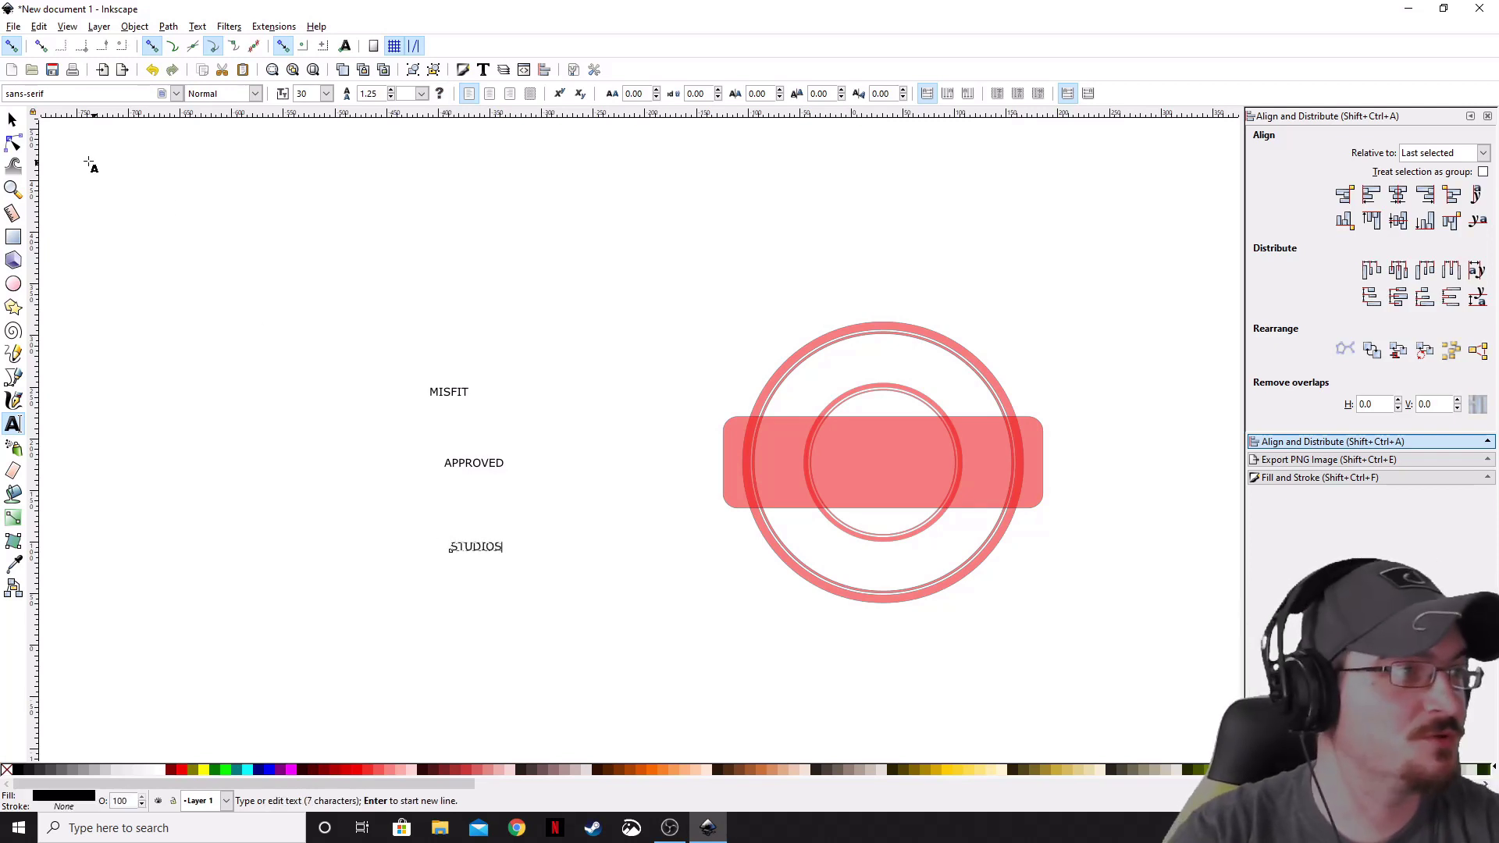
pyautogui.click(12, 119)
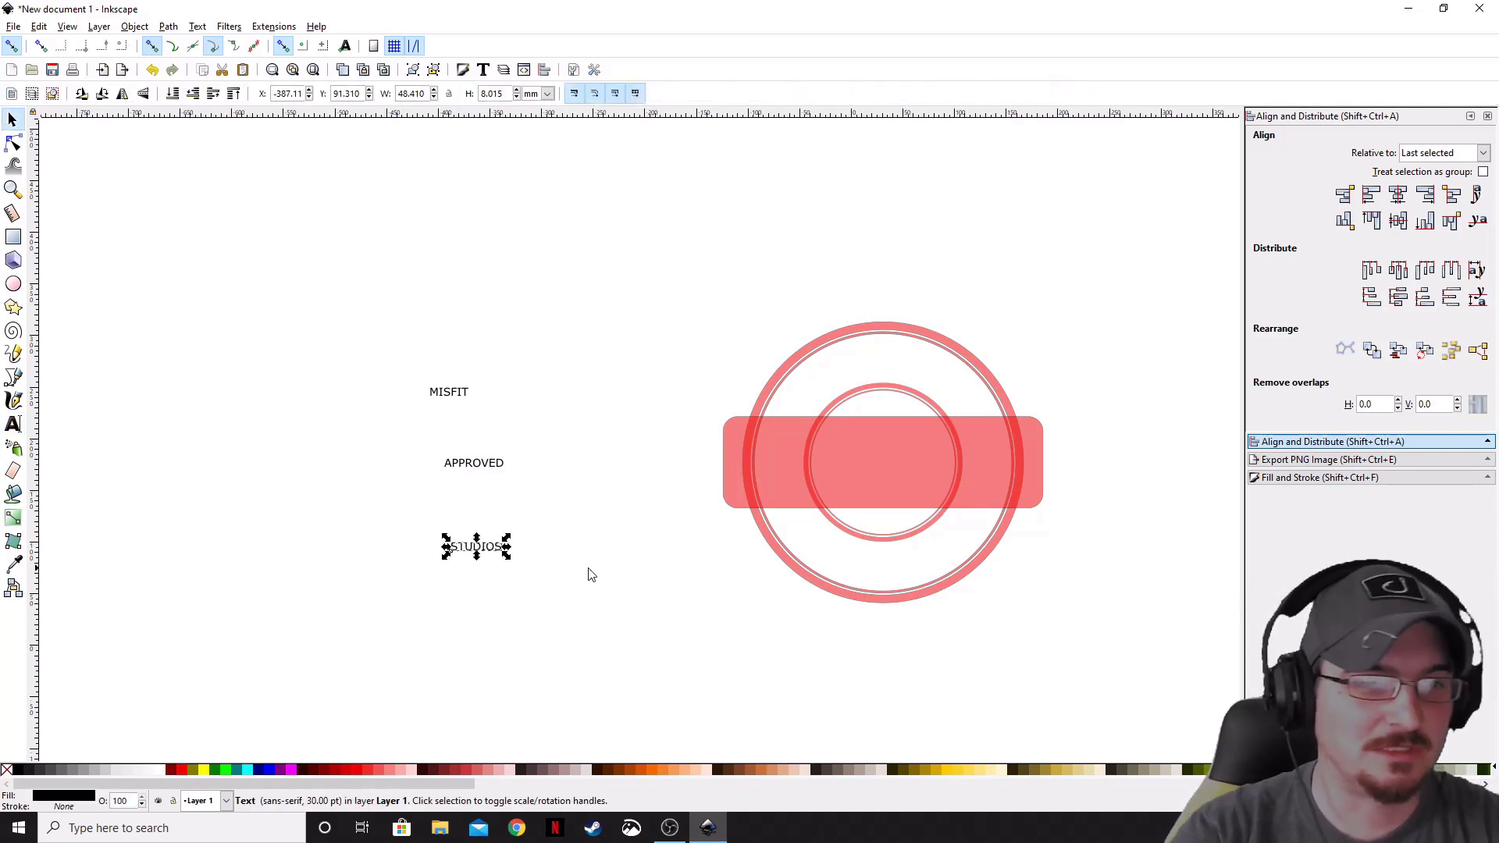
pyautogui.scroll(2, 528, 578)
pyautogui.rightClick(640, 540)
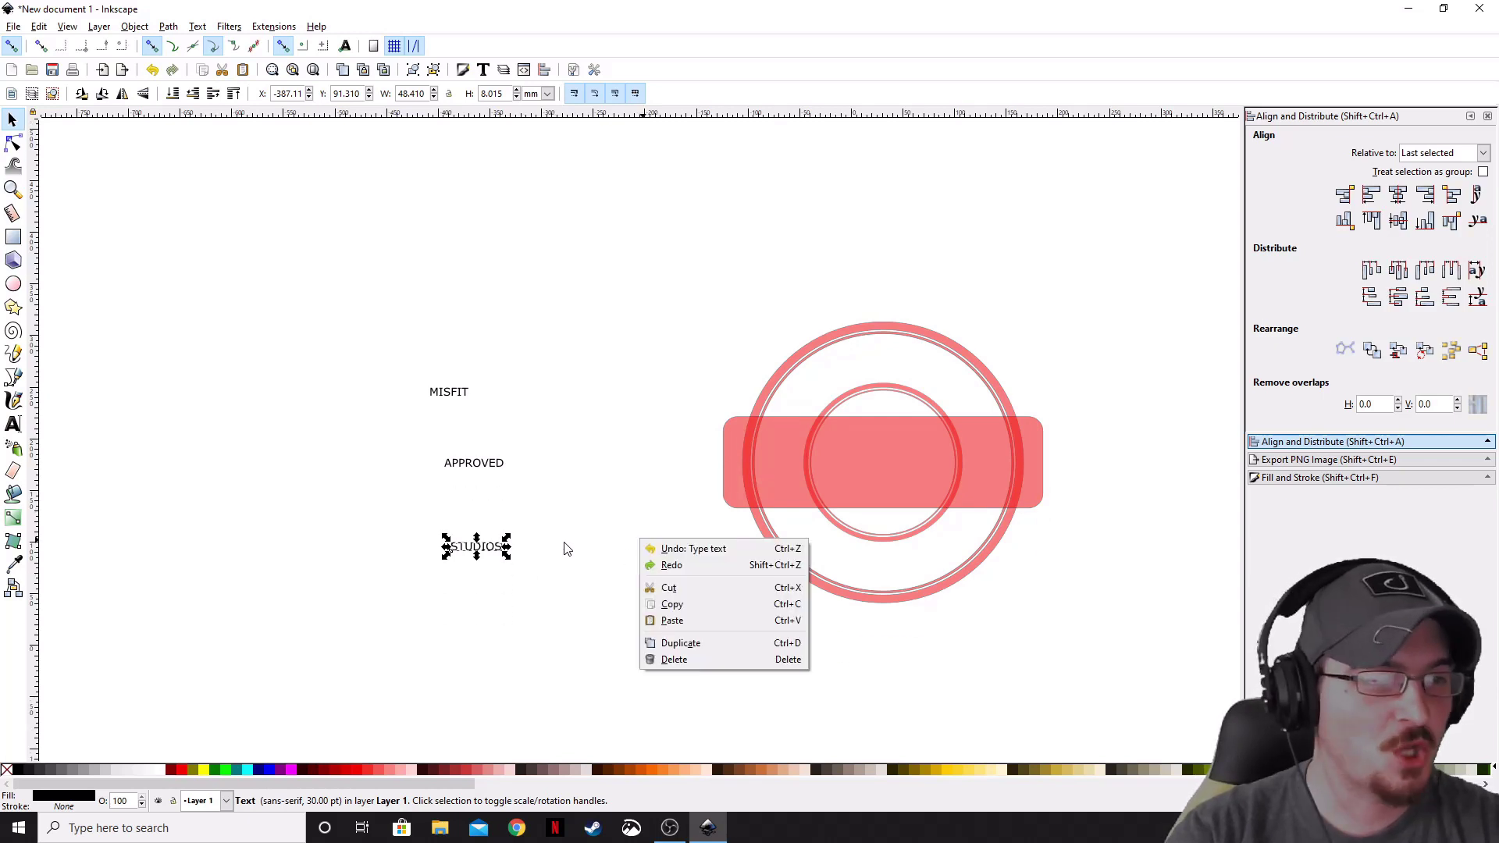
pyautogui.click(838, 709)
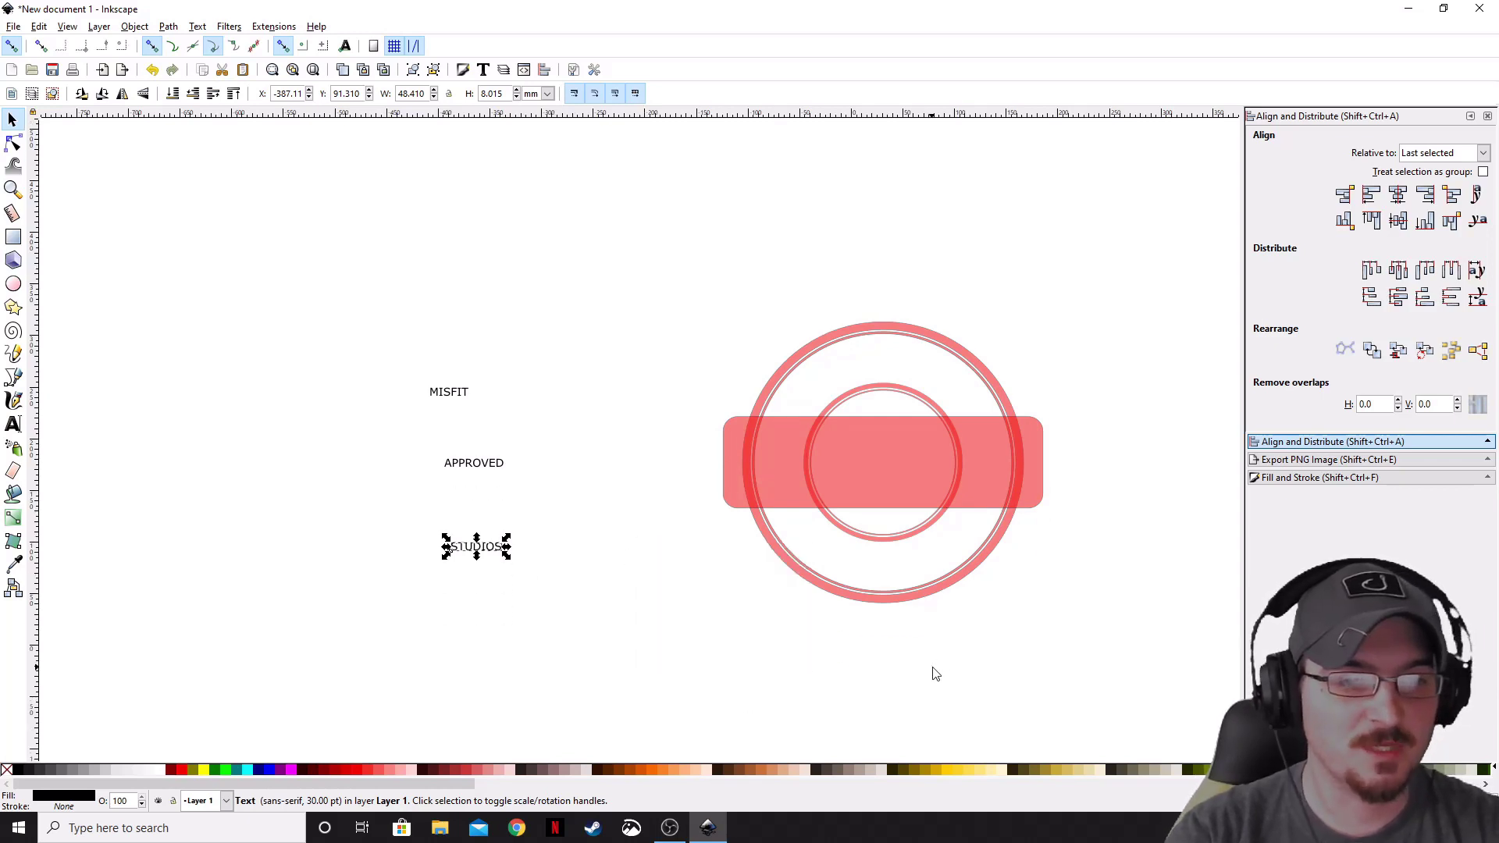
# Step: Change the font of the MISFIT text to AcmeFont
pyautogui.click(460, 414)
pyautogui.click(455, 402)
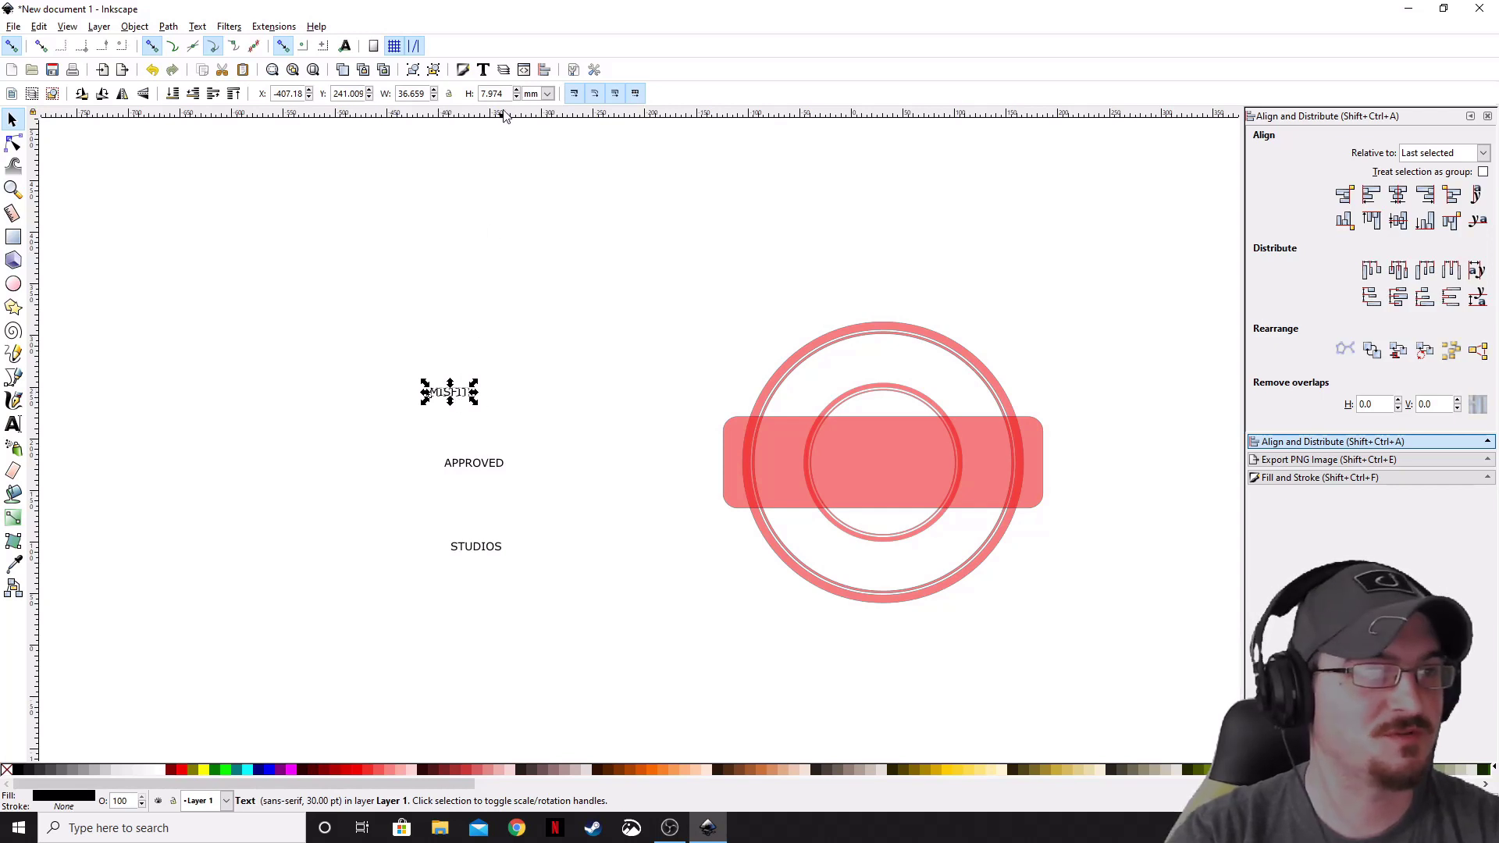
pyautogui.click(482, 70)
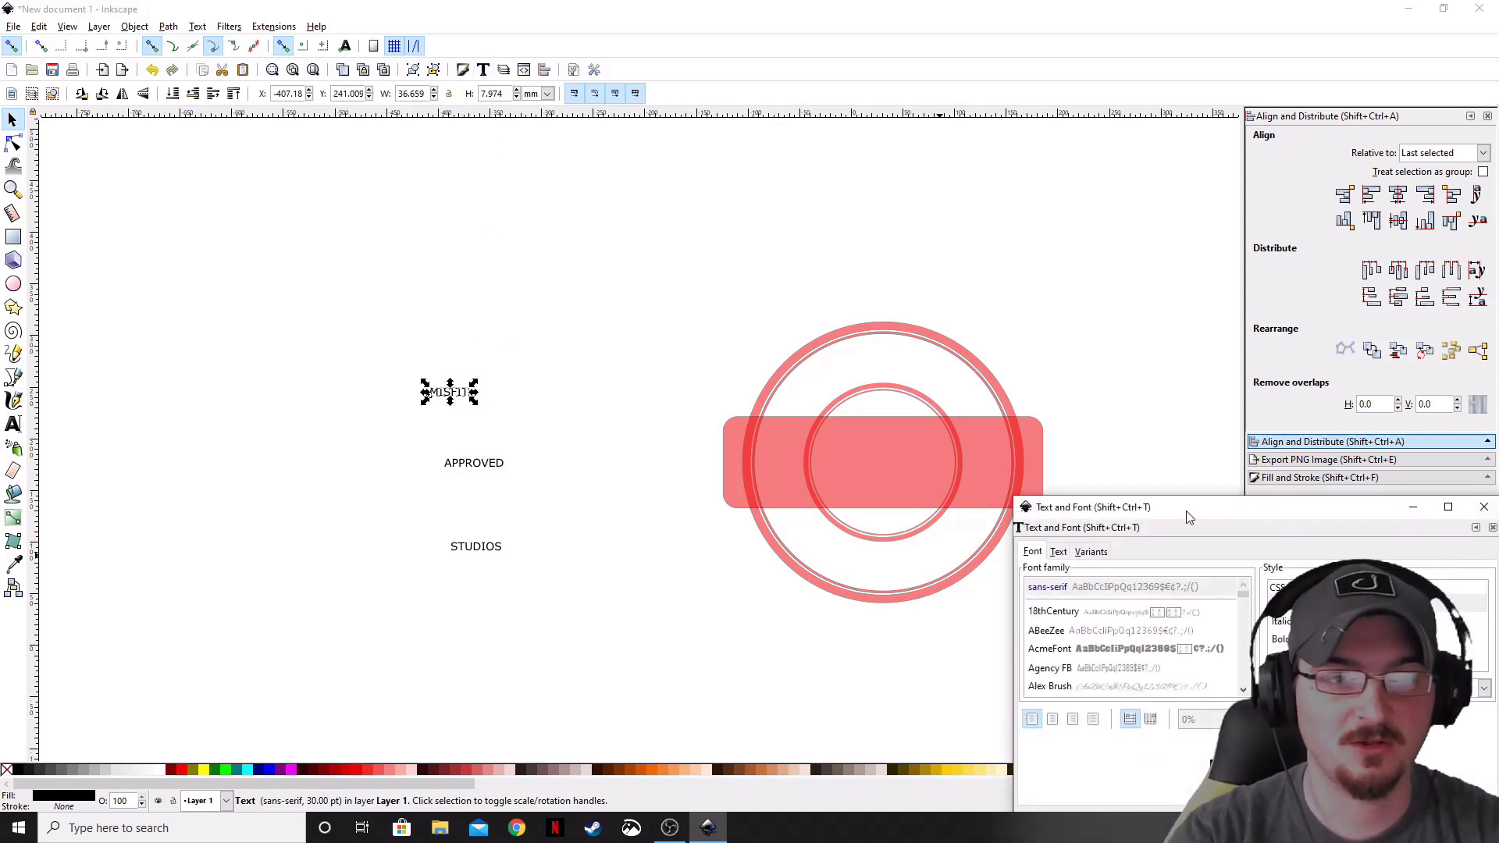
pyautogui.moveTo(1189, 516); pyautogui.dragTo(993, 258)
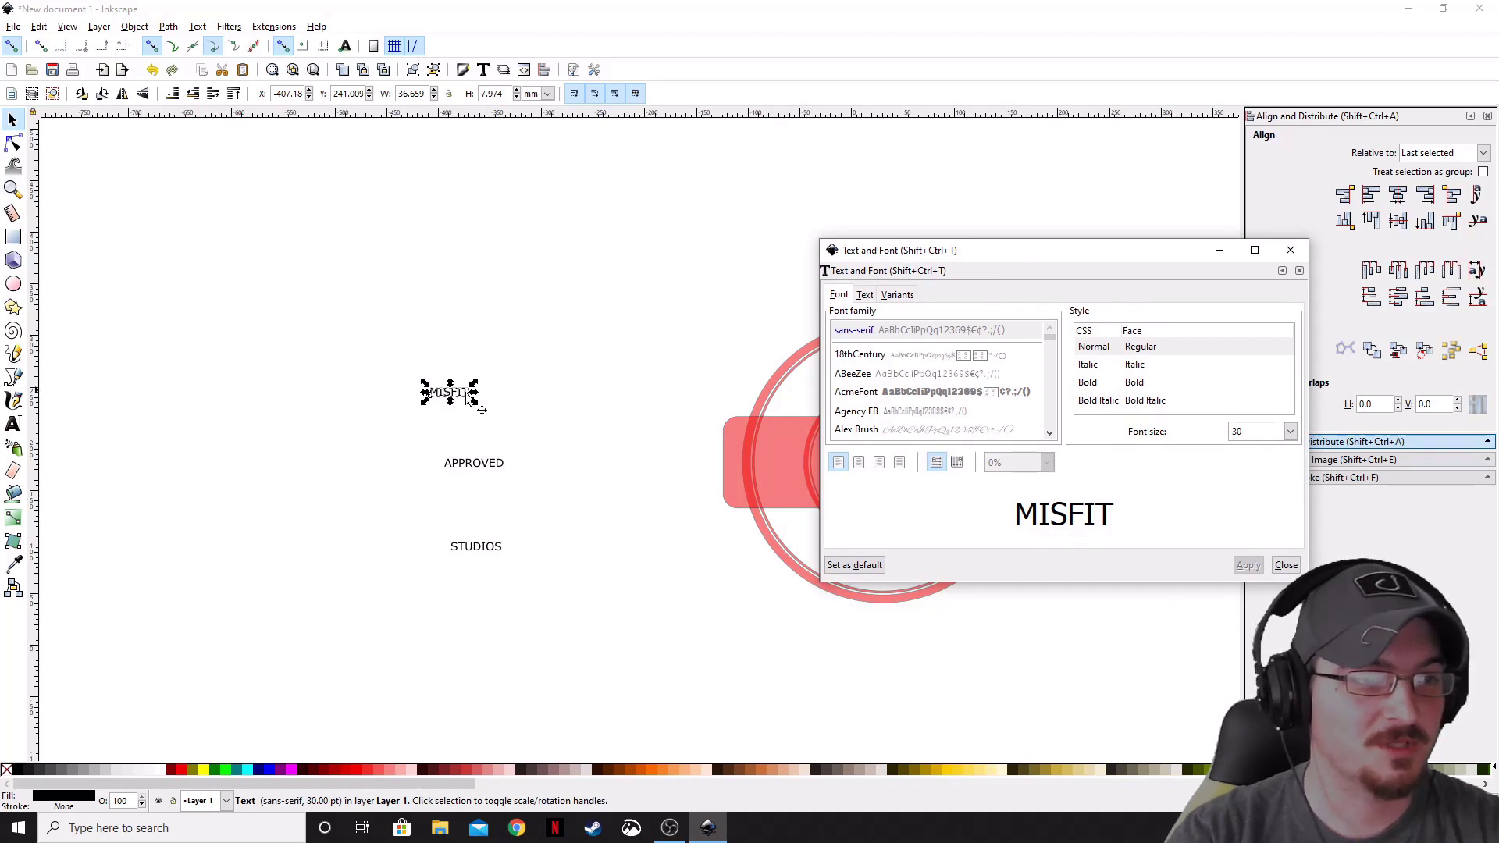
pyautogui.click(876, 398)
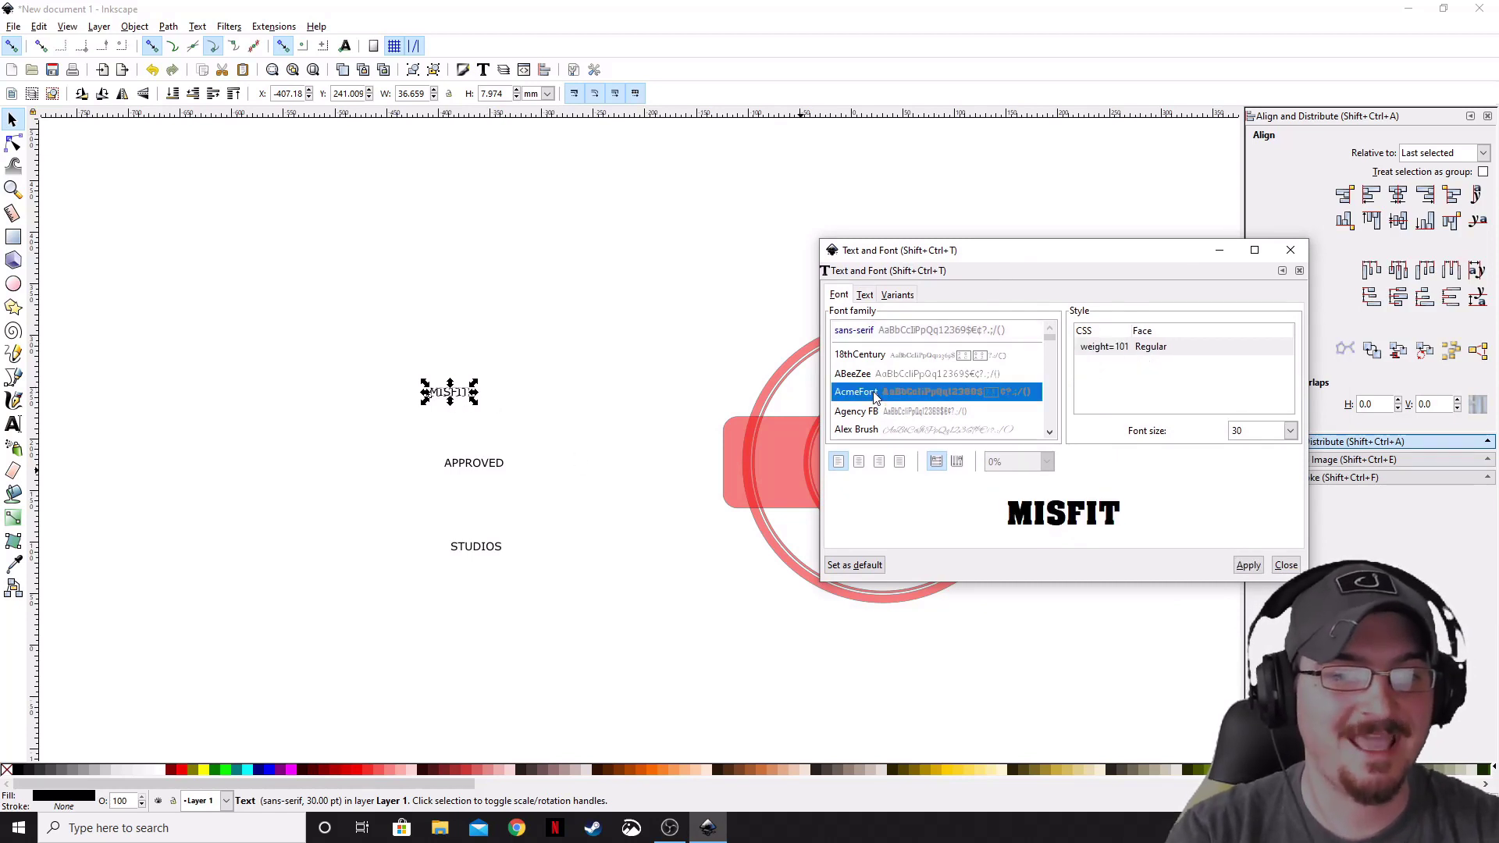
pyautogui.click(1247, 566)
# Step: Apply AcmeFont to the APPROVED and STUDIOS texts and close the font settings
pyautogui.click(487, 465)
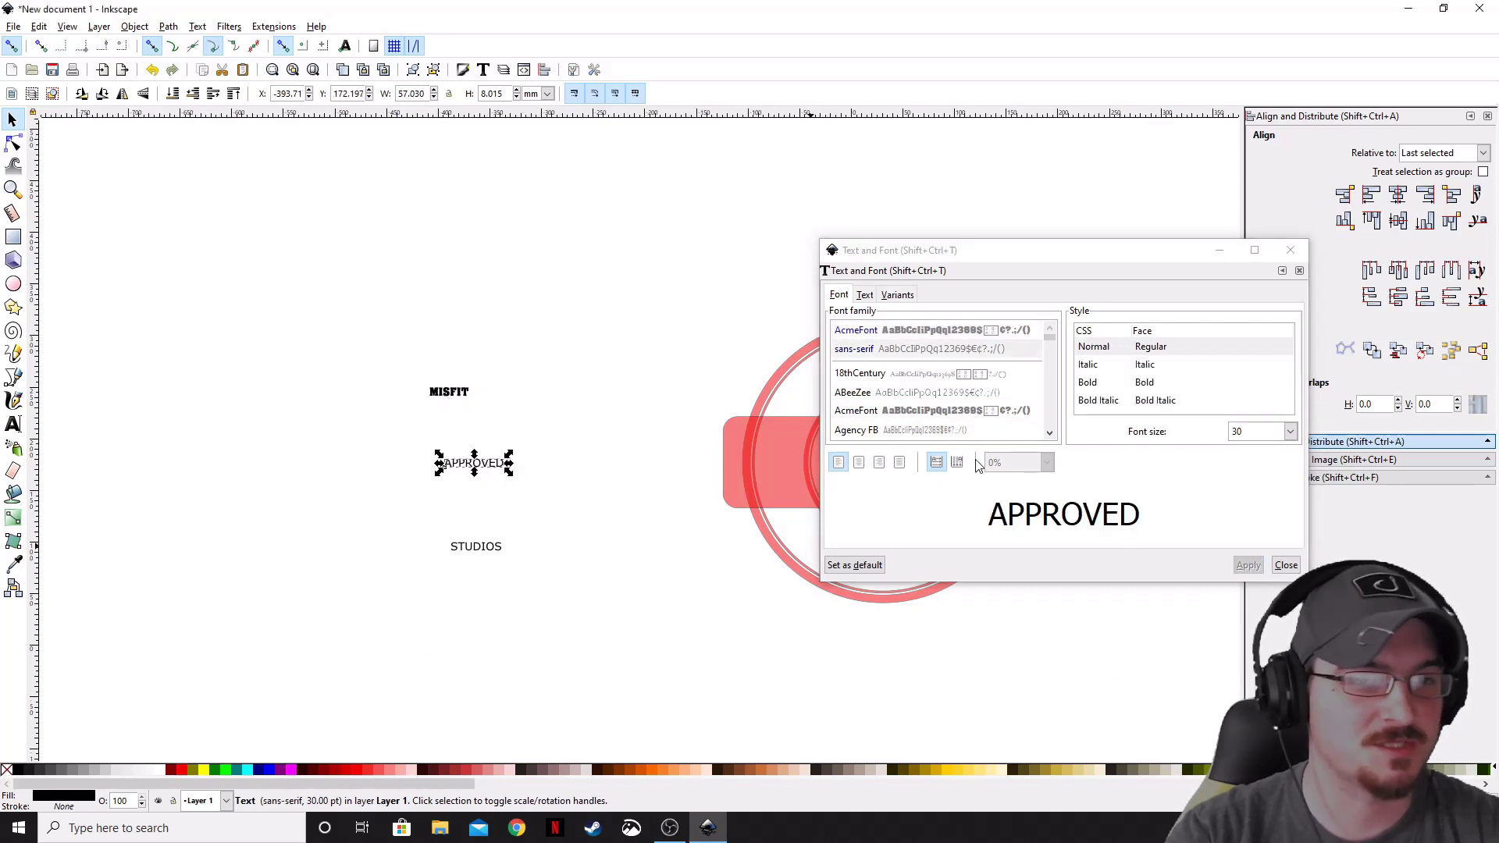
pyautogui.click(905, 331)
pyautogui.click(1239, 567)
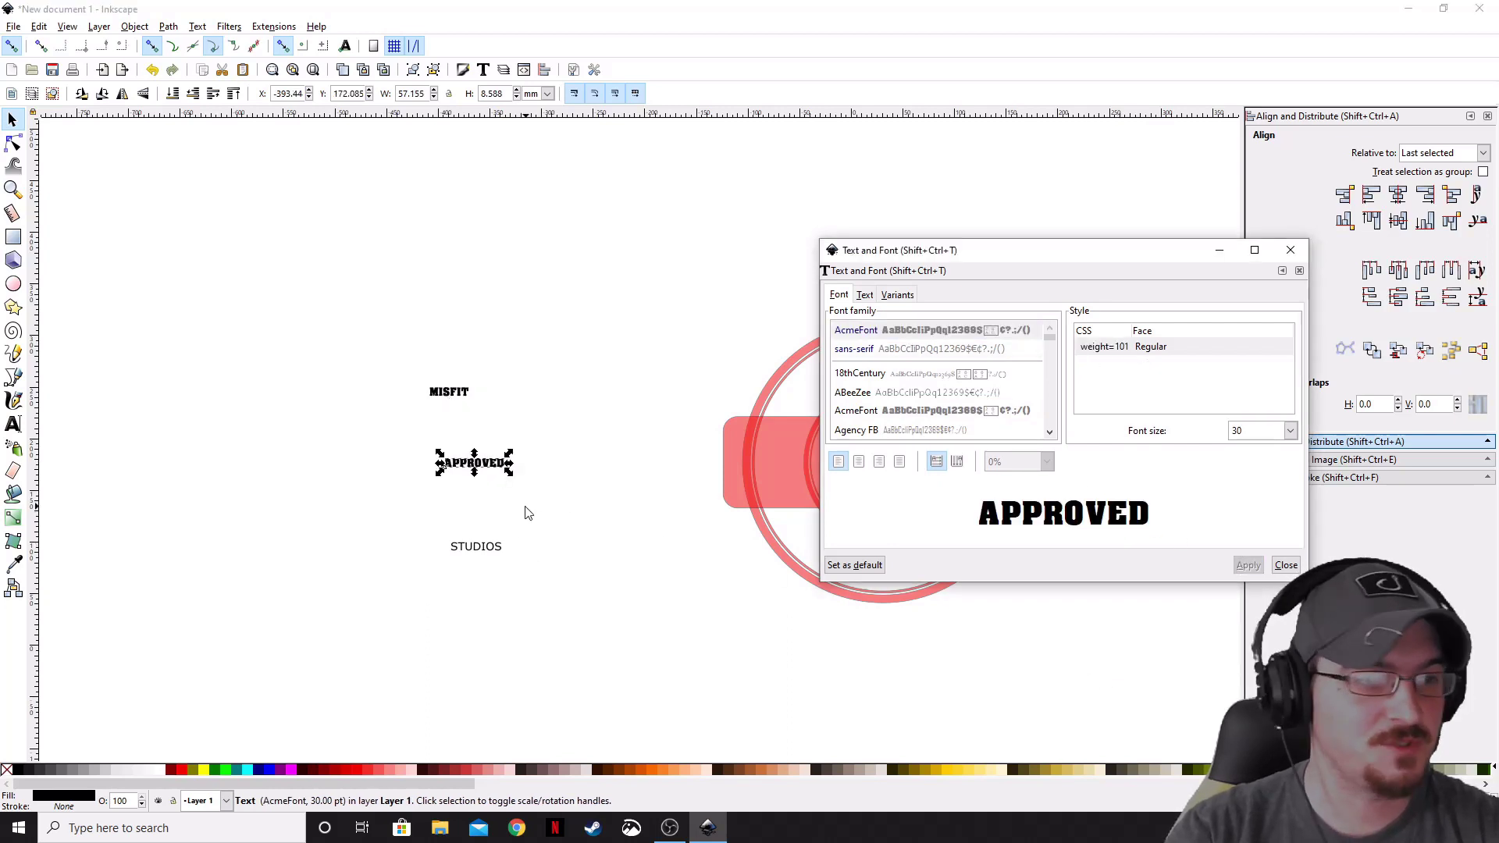
pyautogui.click(486, 546)
pyautogui.click(873, 329)
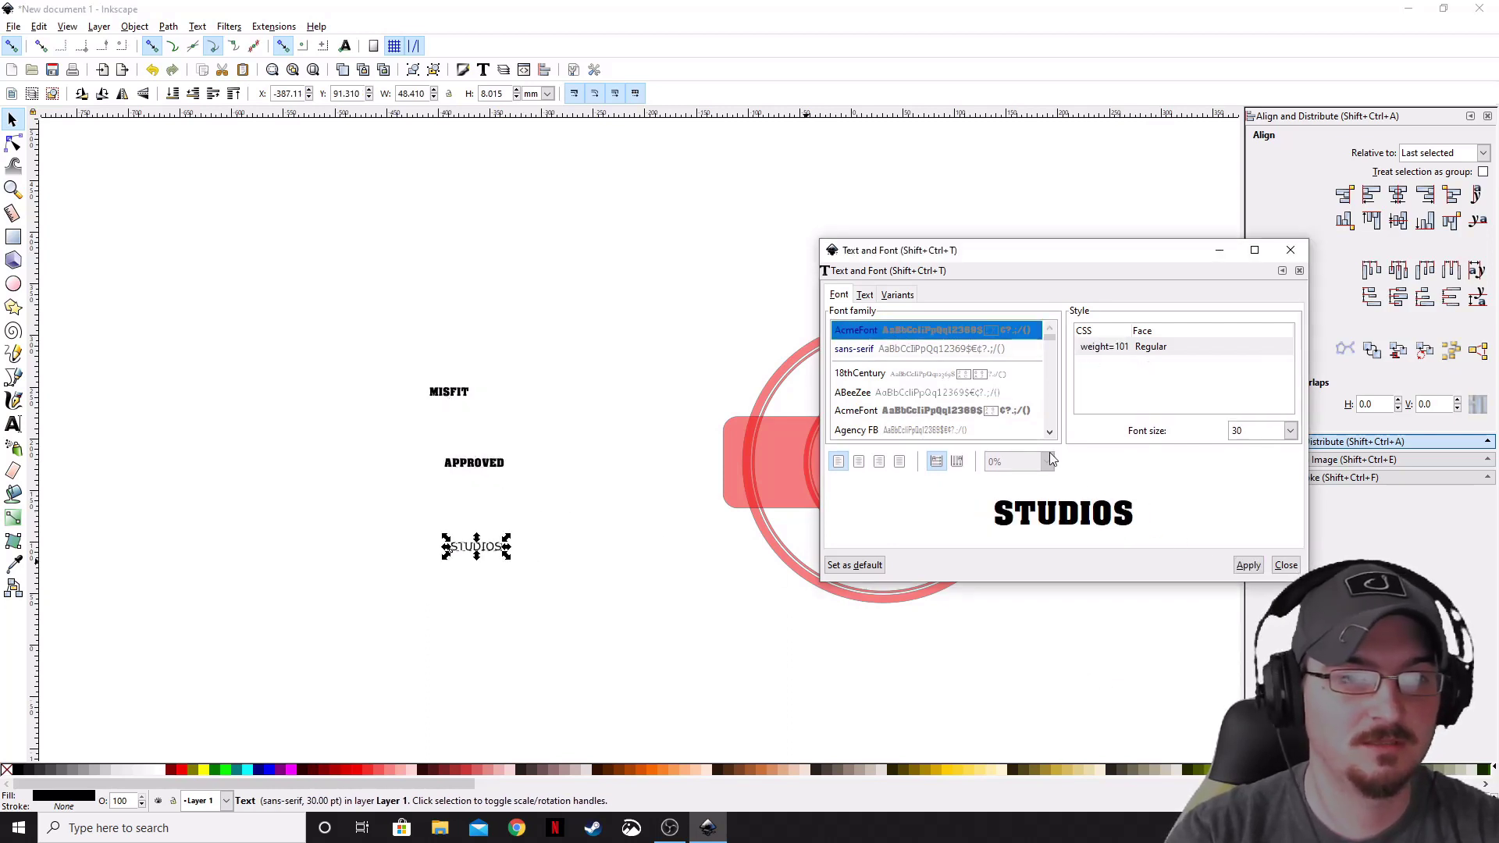
pyautogui.click(1253, 572)
pyautogui.click(1290, 250)
# Step: Move MISFIT into the upper space between the two ring pairs and enlarge it around its centre to about 117 mm wide
pyautogui.click(449, 393)
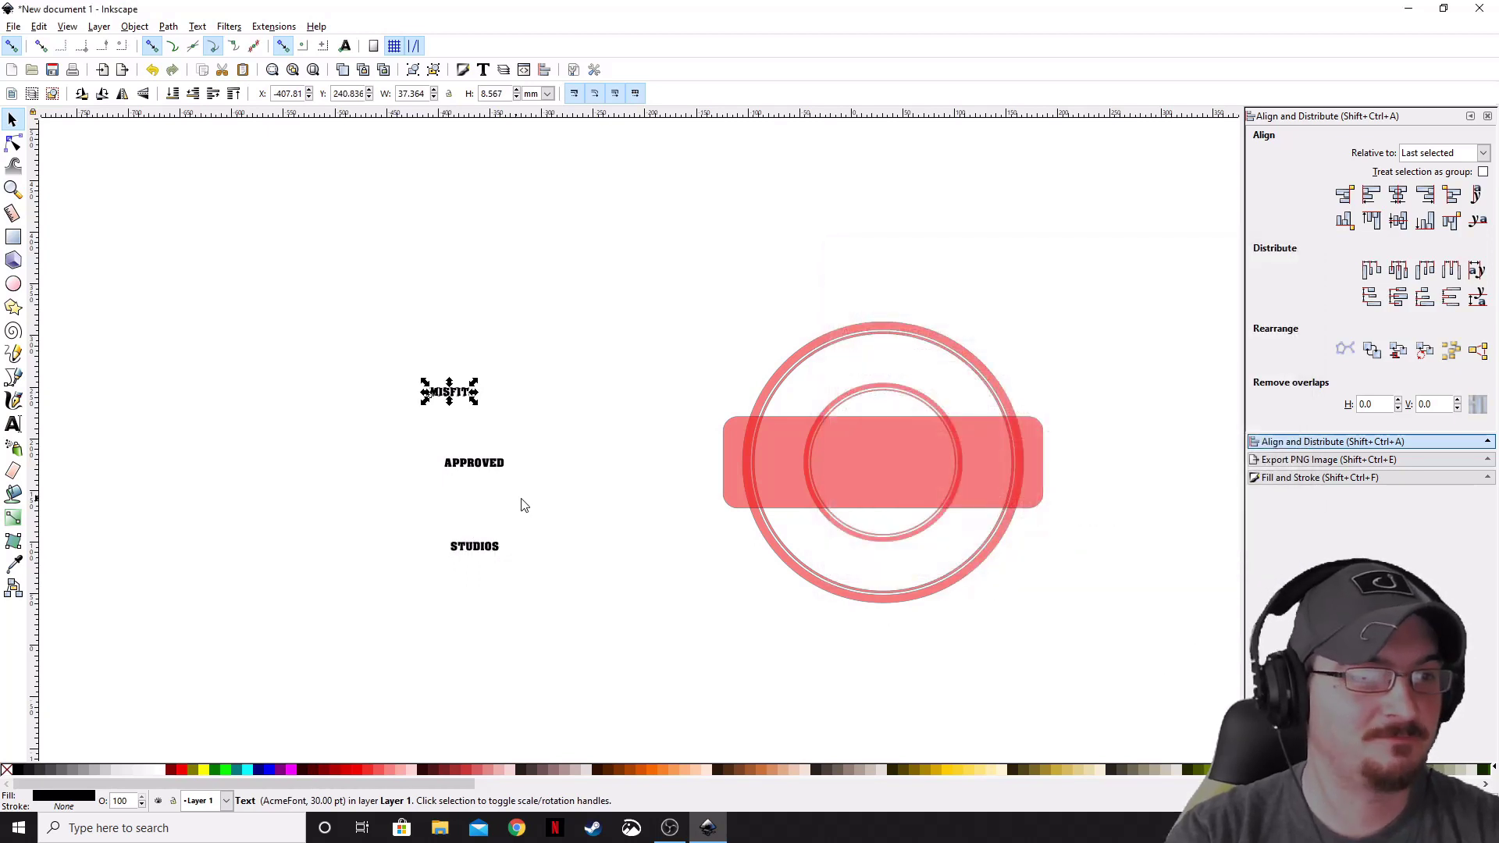
pyautogui.moveTo(456, 395); pyautogui.dragTo(894, 363)
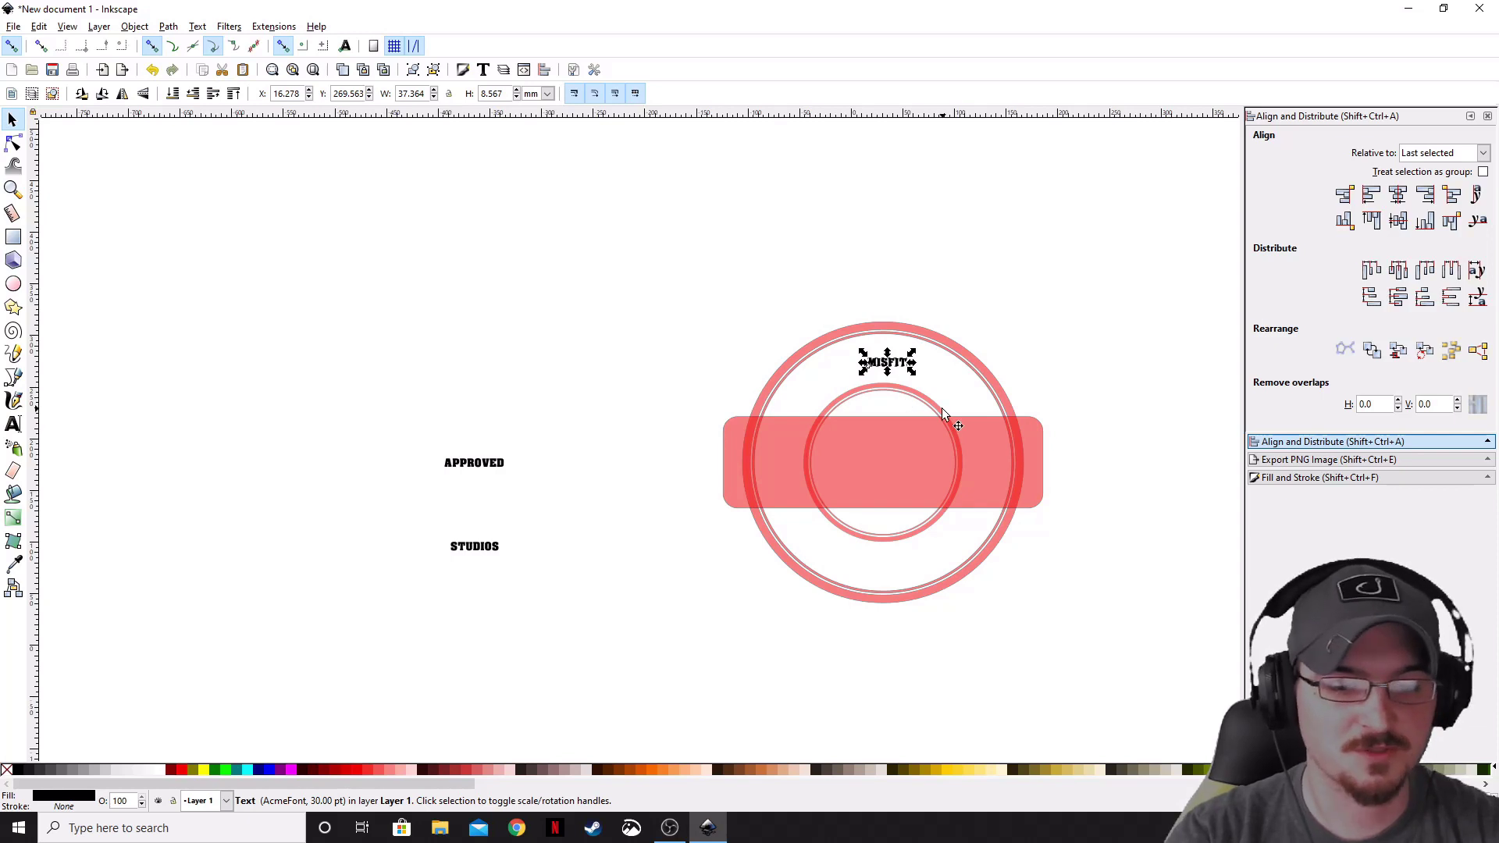
pyautogui.moveTo(912, 373); pyautogui.dragTo(953, 402)
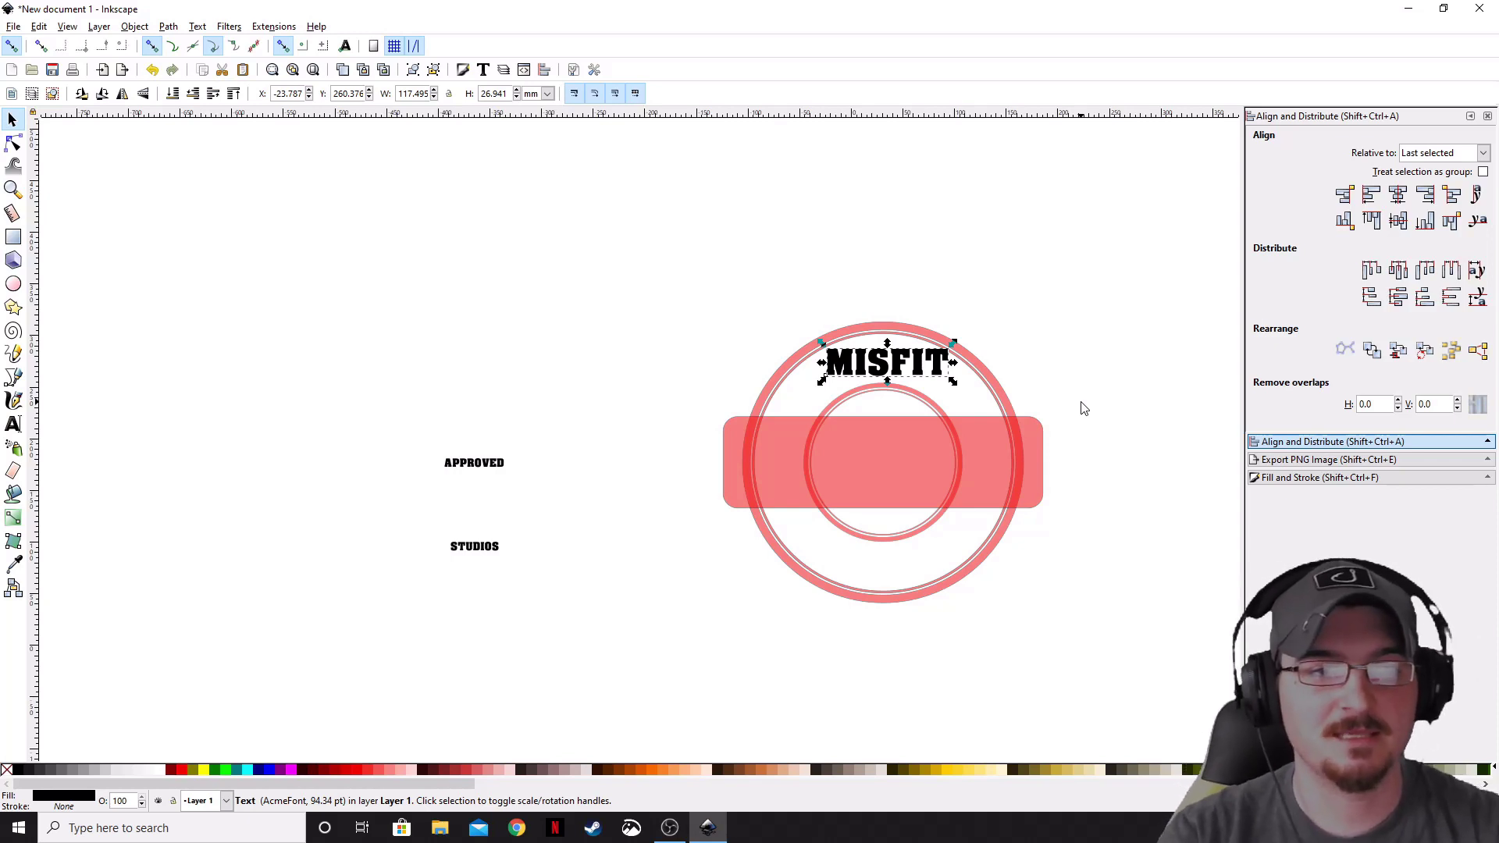
pyautogui.scroll(2, 914, 373)
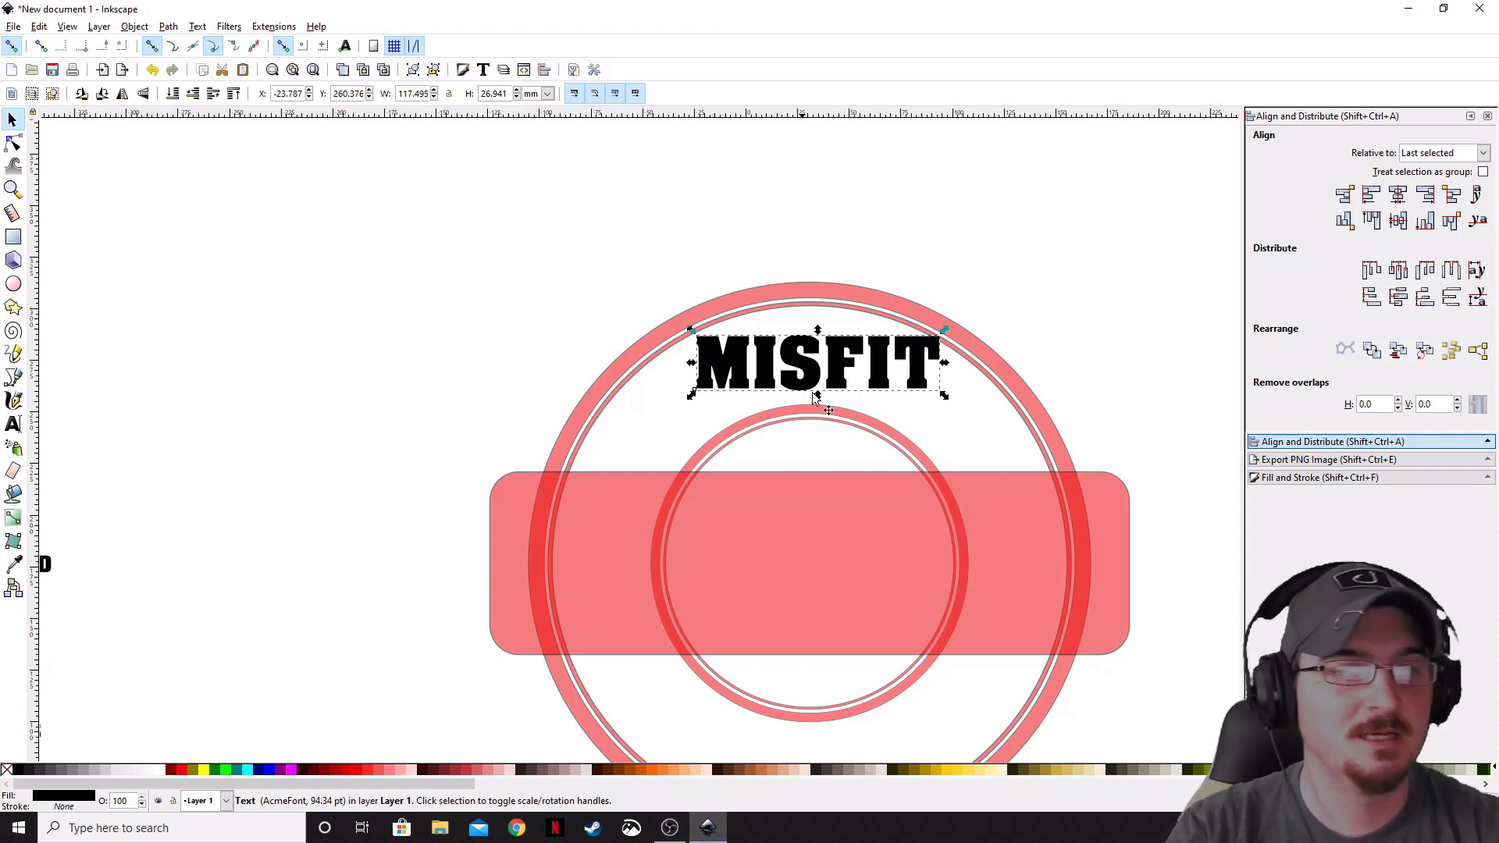
# Step: Make the MISFIT and STUDIOS texts each 115 mm wide and move STUDIOS above APPROVED
pyautogui.moveTo(947, 401); pyautogui.dragTo(953, 438)
pyautogui.hotkey('ctrl', 'z')
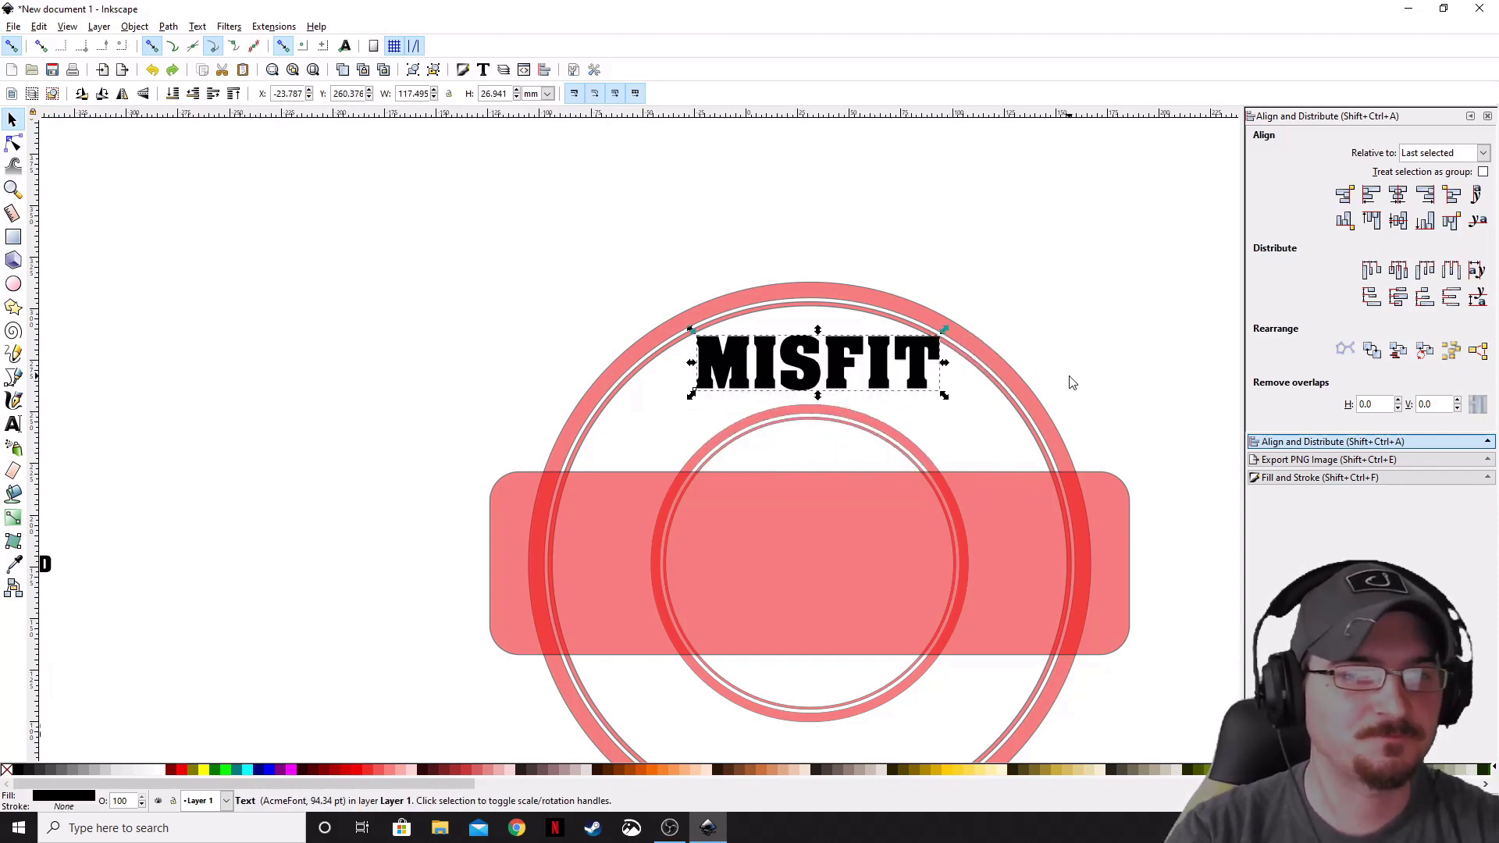
pyautogui.scroll(-2, 1124, 368)
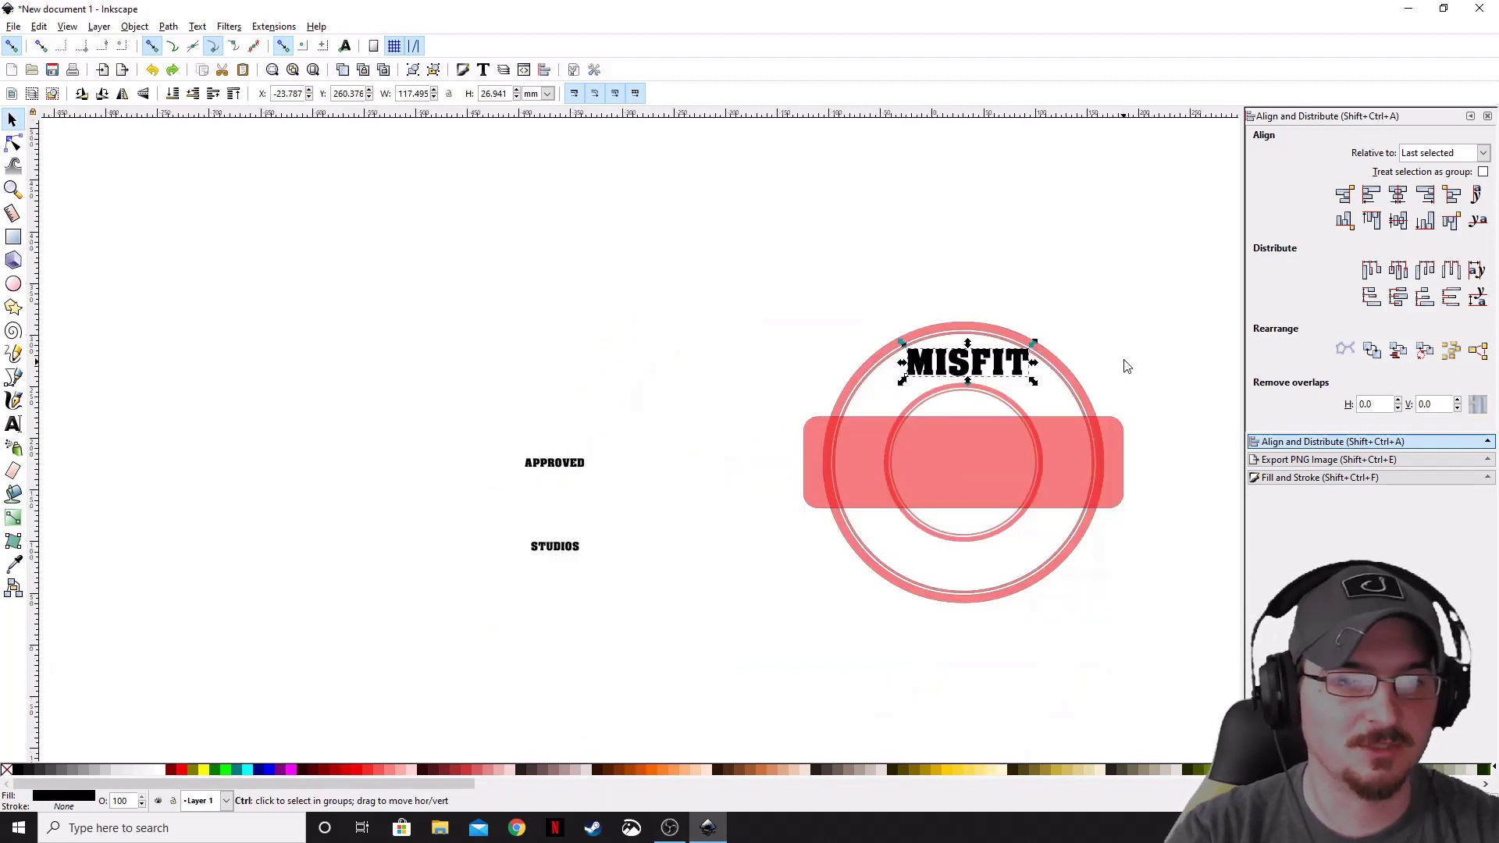
pyautogui.moveTo(1124, 368); pyautogui.dragTo(990, 341)
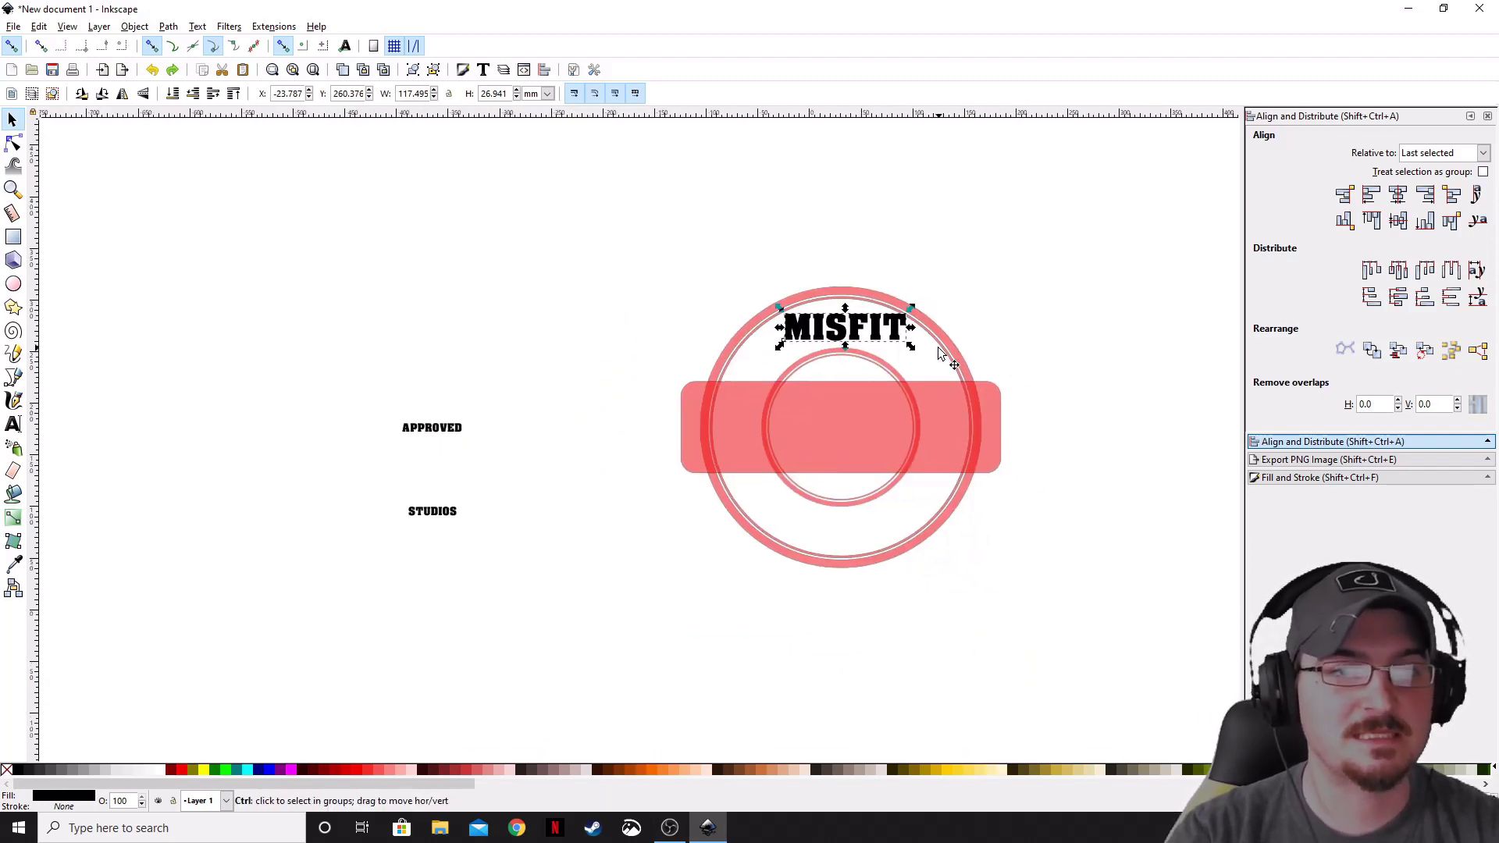
pyautogui.scroll(2, 945, 343)
pyautogui.scroll(-1, 963, 339)
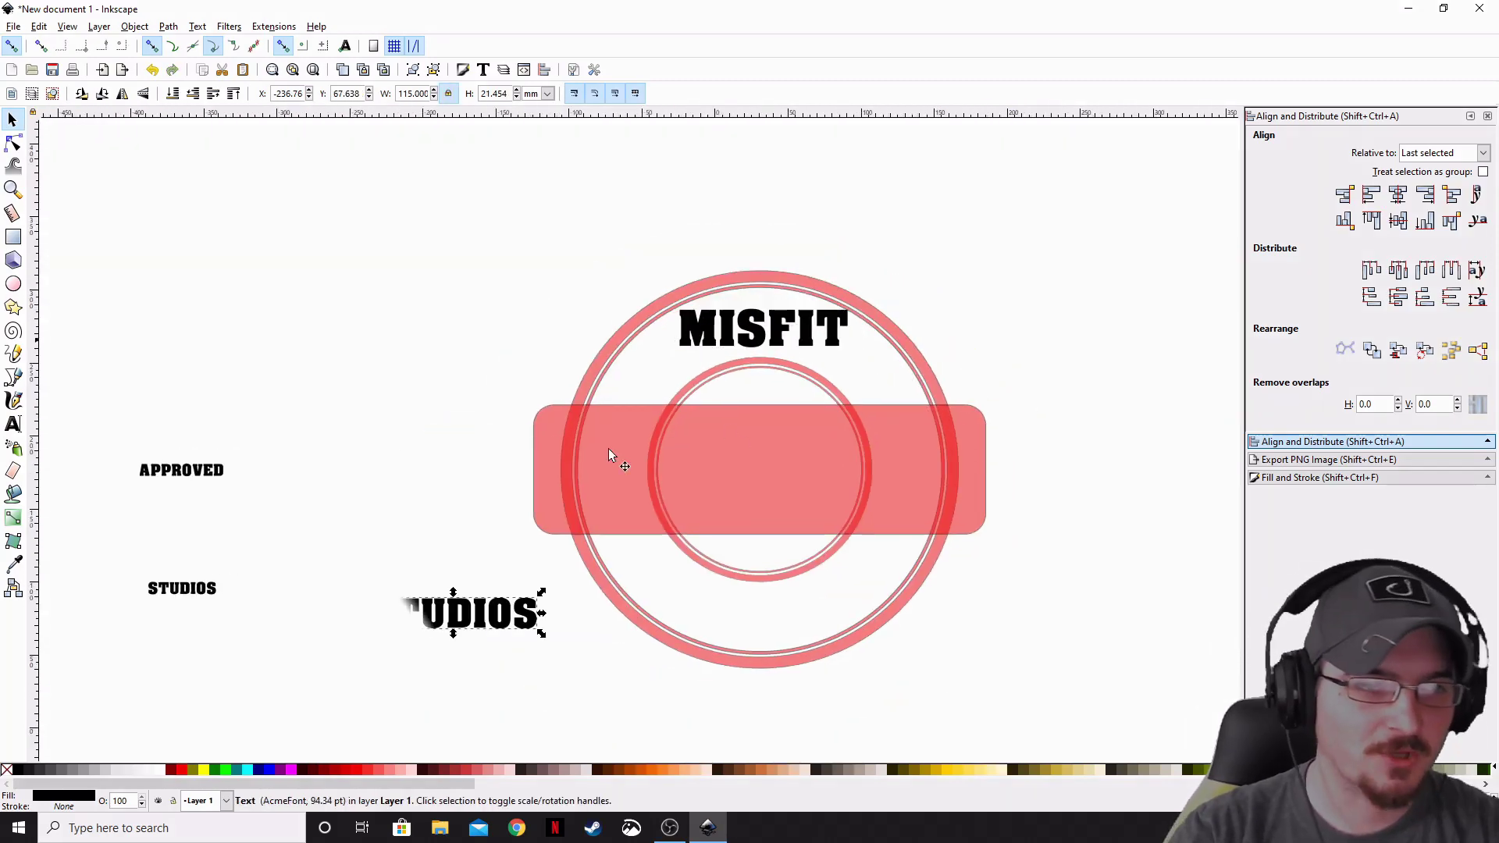
pyautogui.moveTo(468, 612); pyautogui.dragTo(200, 303)
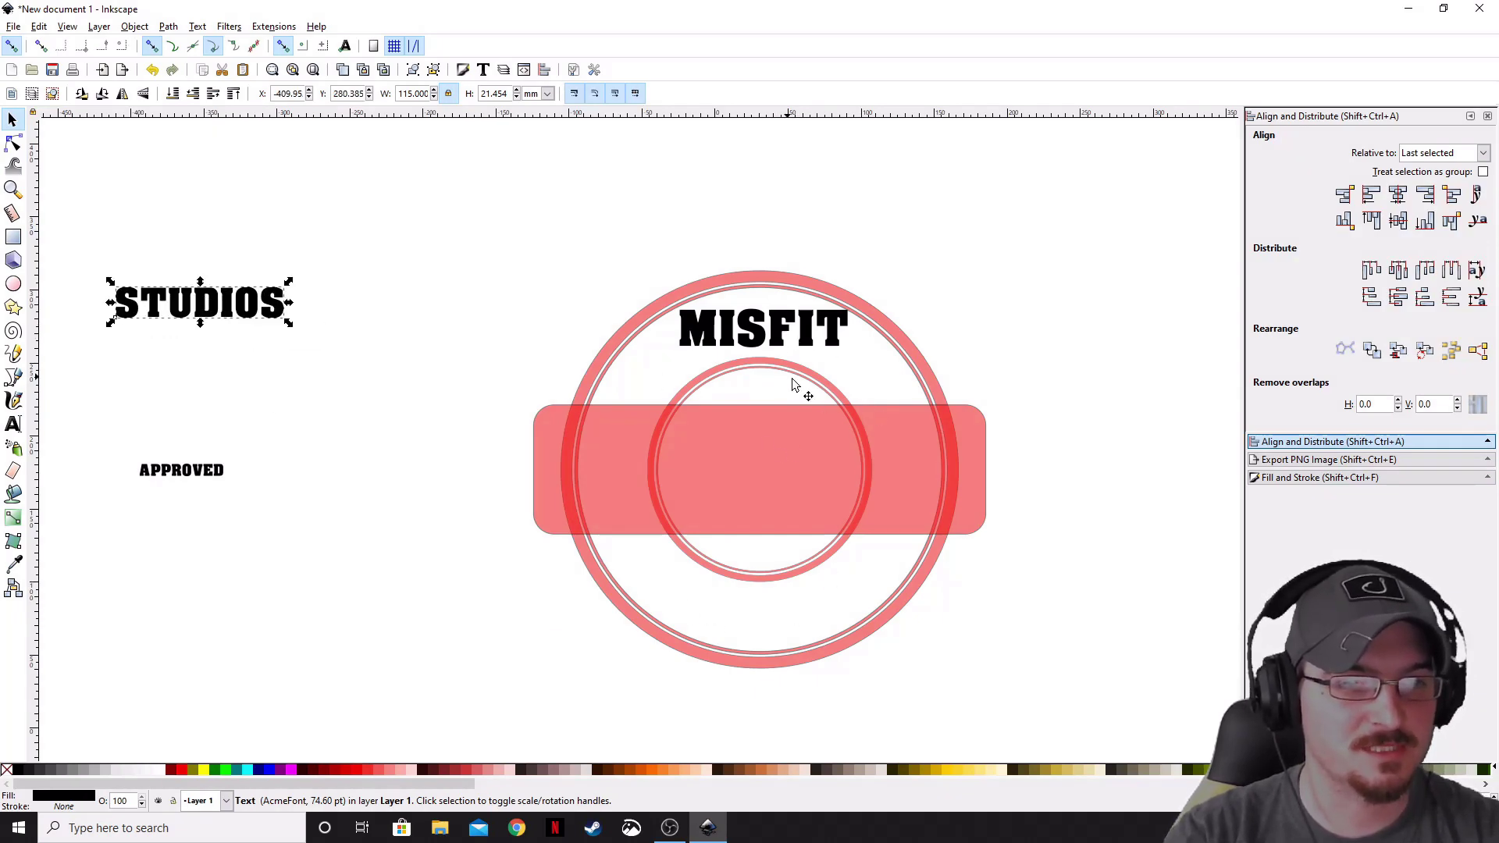
# Step: Put the MISFIT text on the path of the thicker ring in the inner ring pair
pyautogui.click(761, 337)
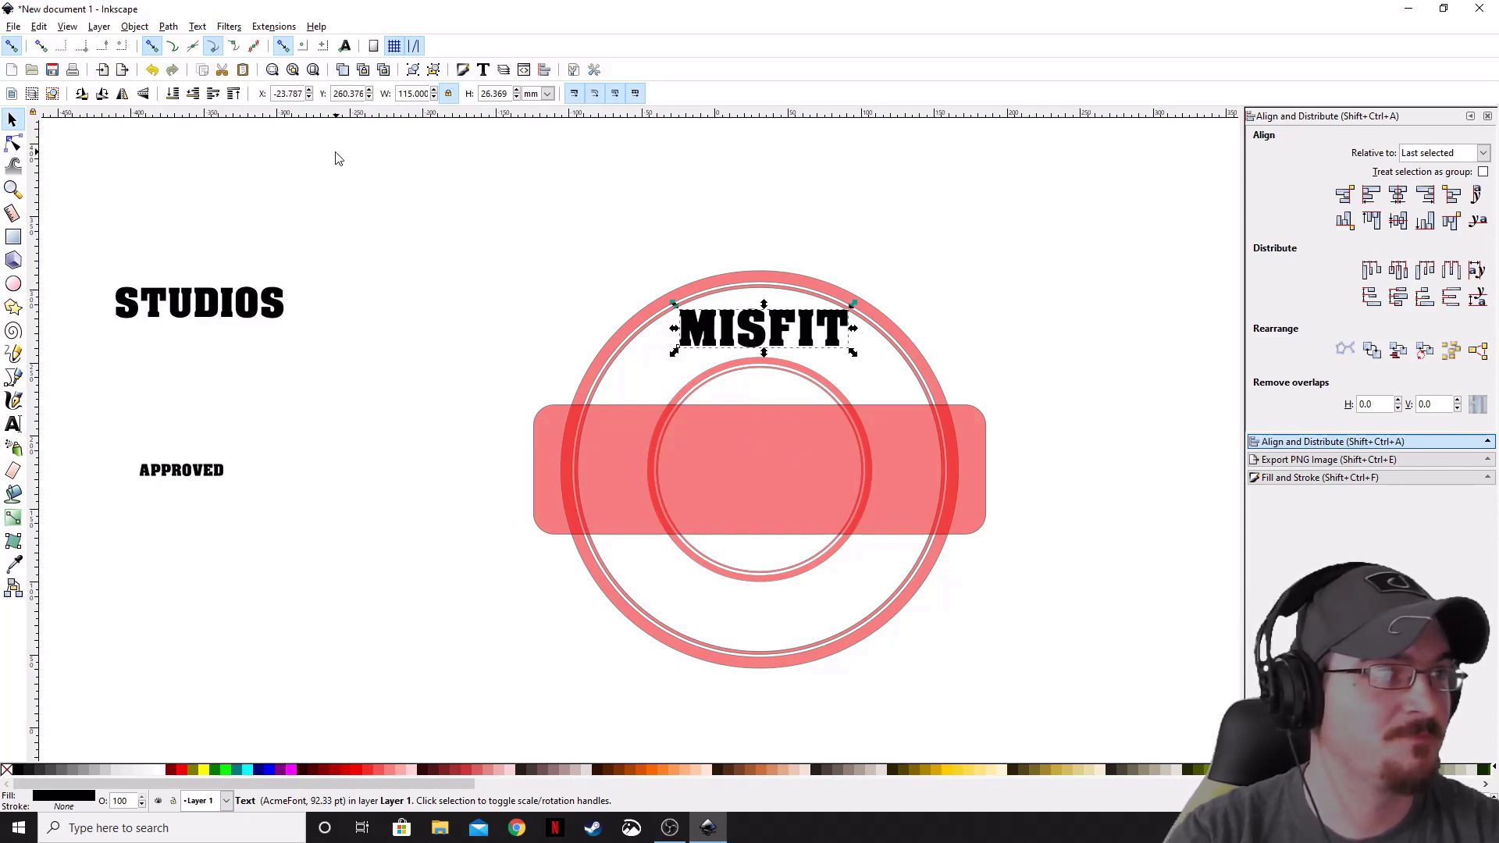
pyautogui.scroll(3, 790, 378)
pyautogui.press('shift')
pyautogui.keyDown('shift'); pyautogui.click(786, 363); pyautogui.keyUp('shift')
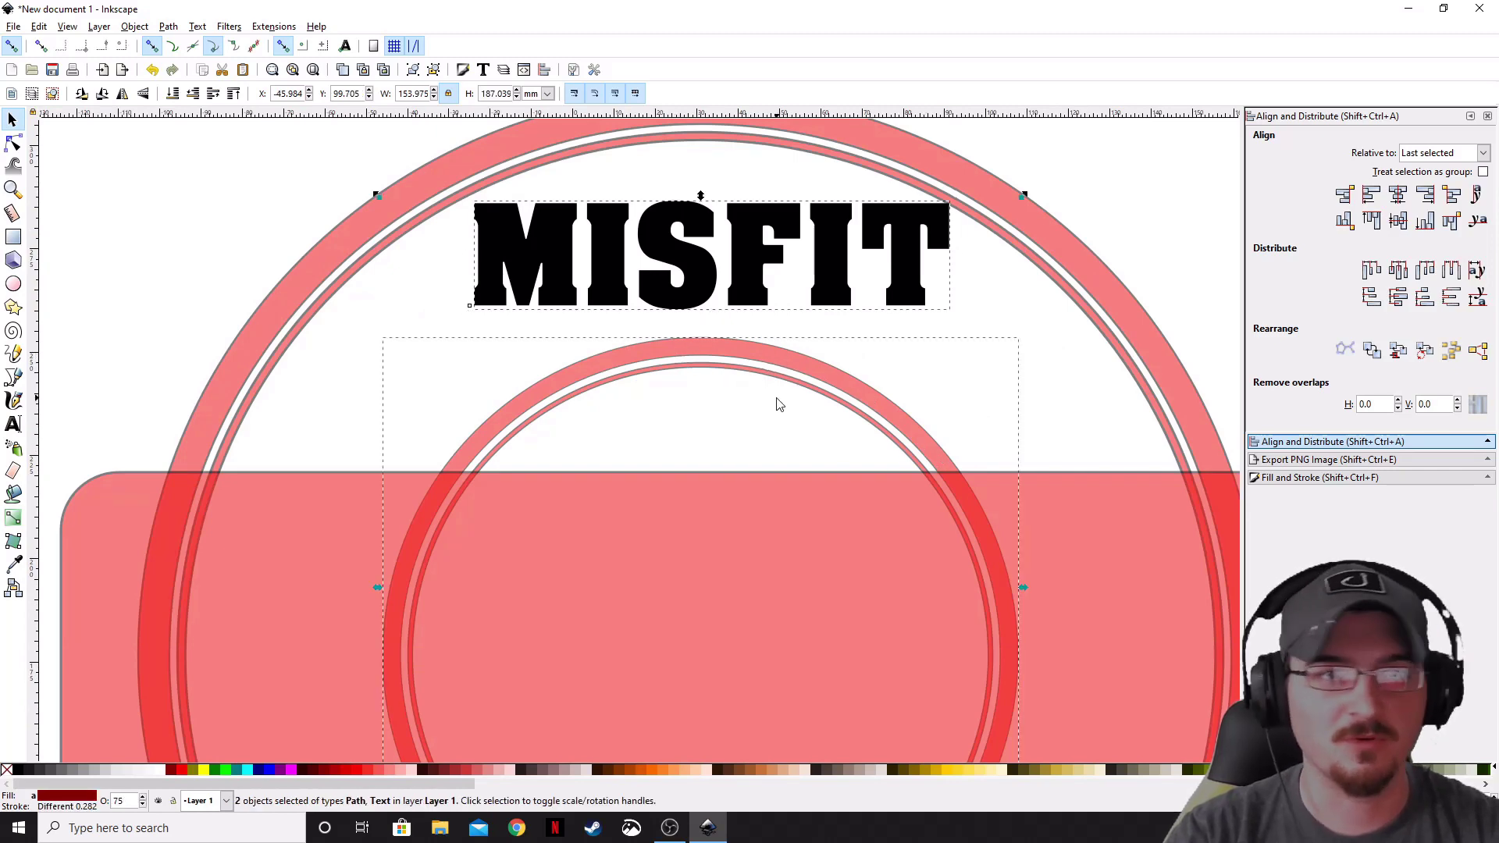
pyautogui.scroll(-2, 778, 402)
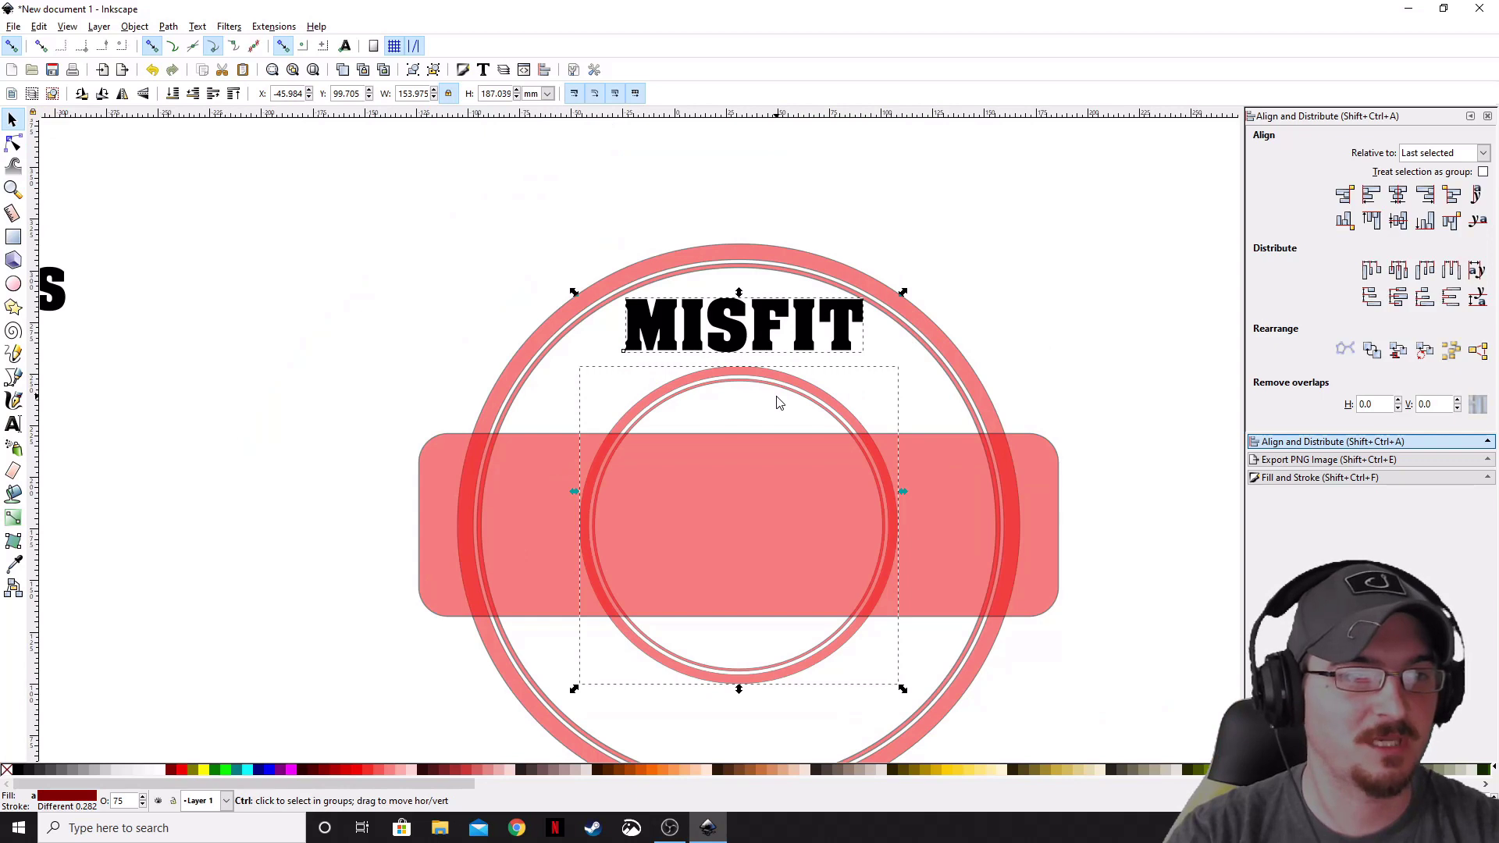
pyautogui.scroll(-1, 777, 402)
pyautogui.moveTo(1090, 575); pyautogui.dragTo(1028, 541)
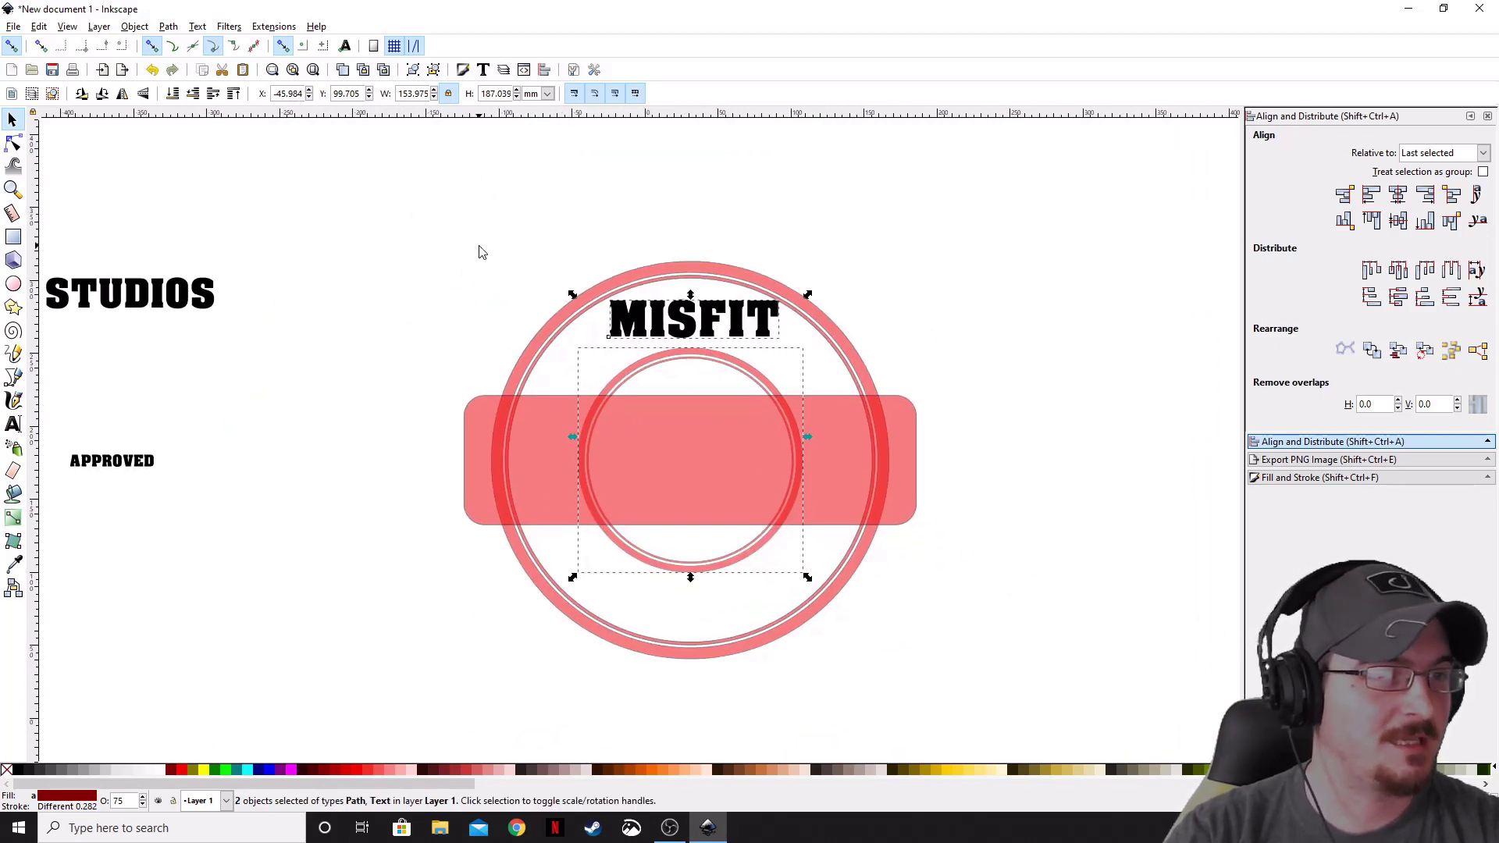
pyautogui.click(199, 28)
pyautogui.click(228, 98)
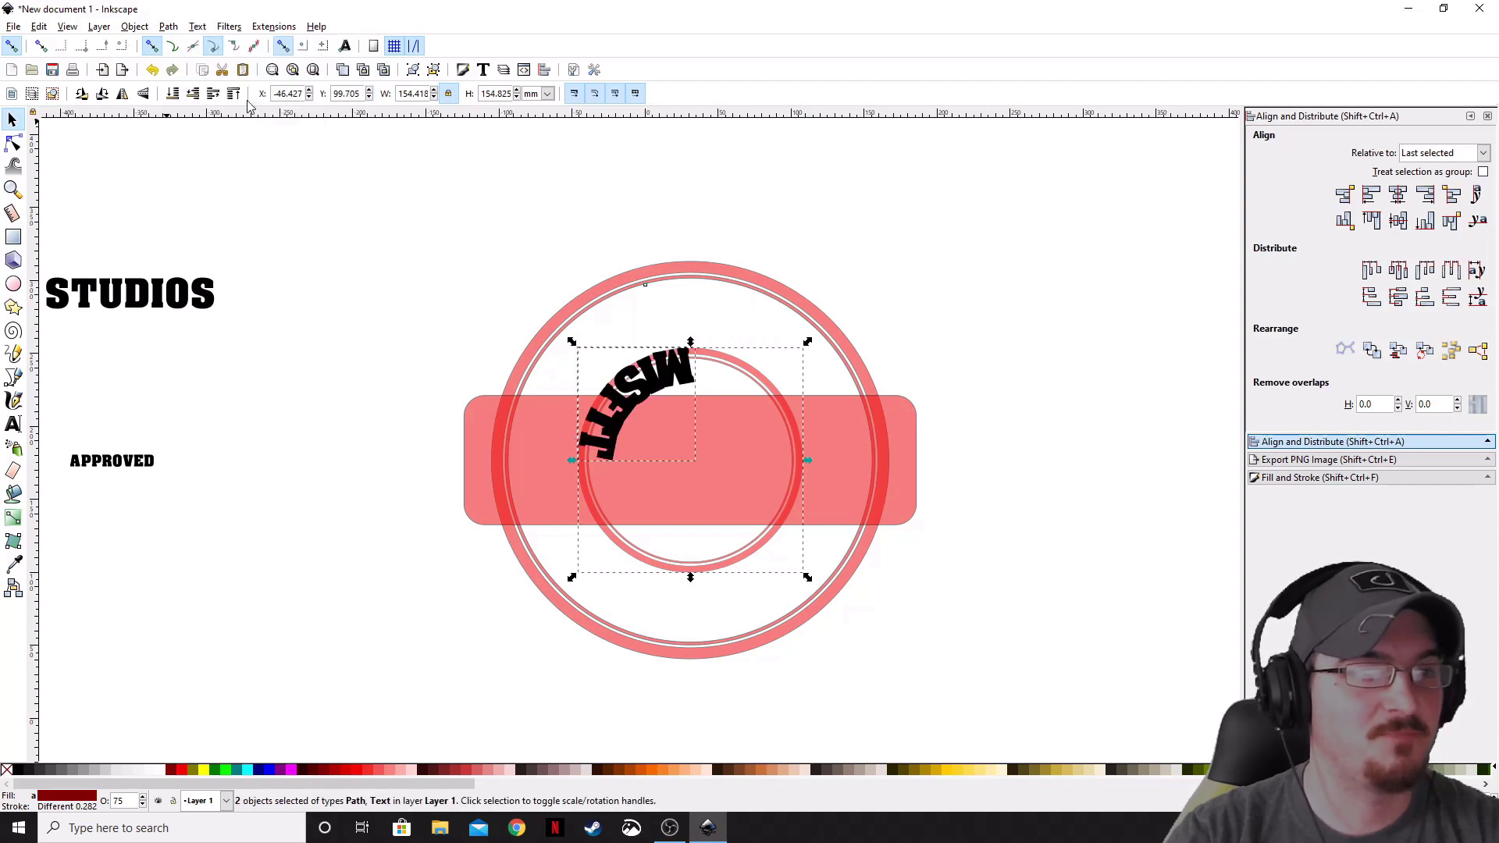
# Step: Flip the curved MISFIT text and its ring horizontally so the letters run readably along the outside of the ring
pyautogui.keyDown('shift'); pyautogui.click(692, 401); pyautogui.keyUp('shift')
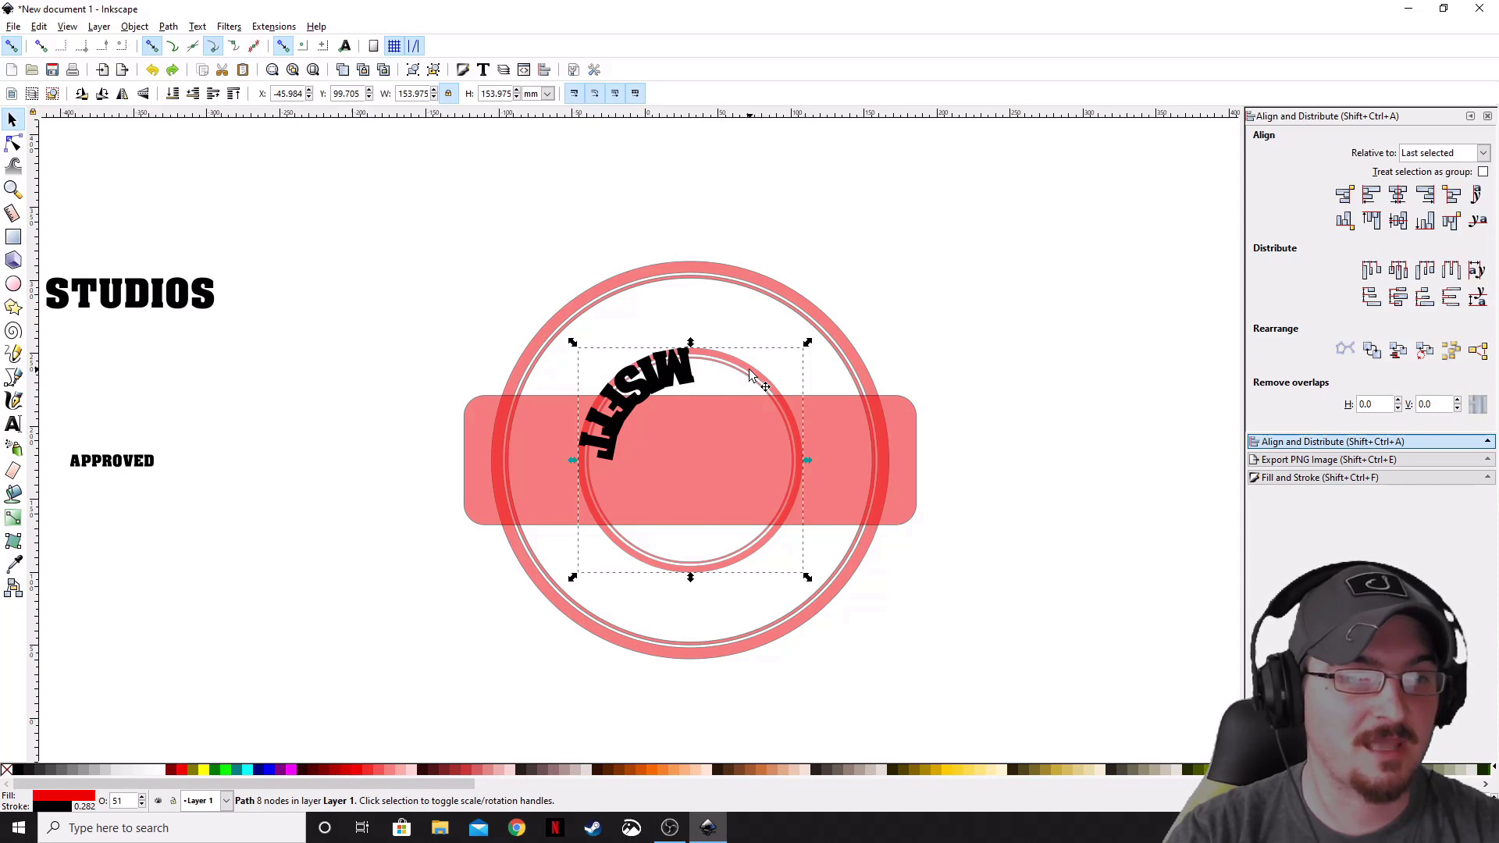
pyautogui.keyDown('shift'); pyautogui.click(634, 390); pyautogui.keyUp('shift')
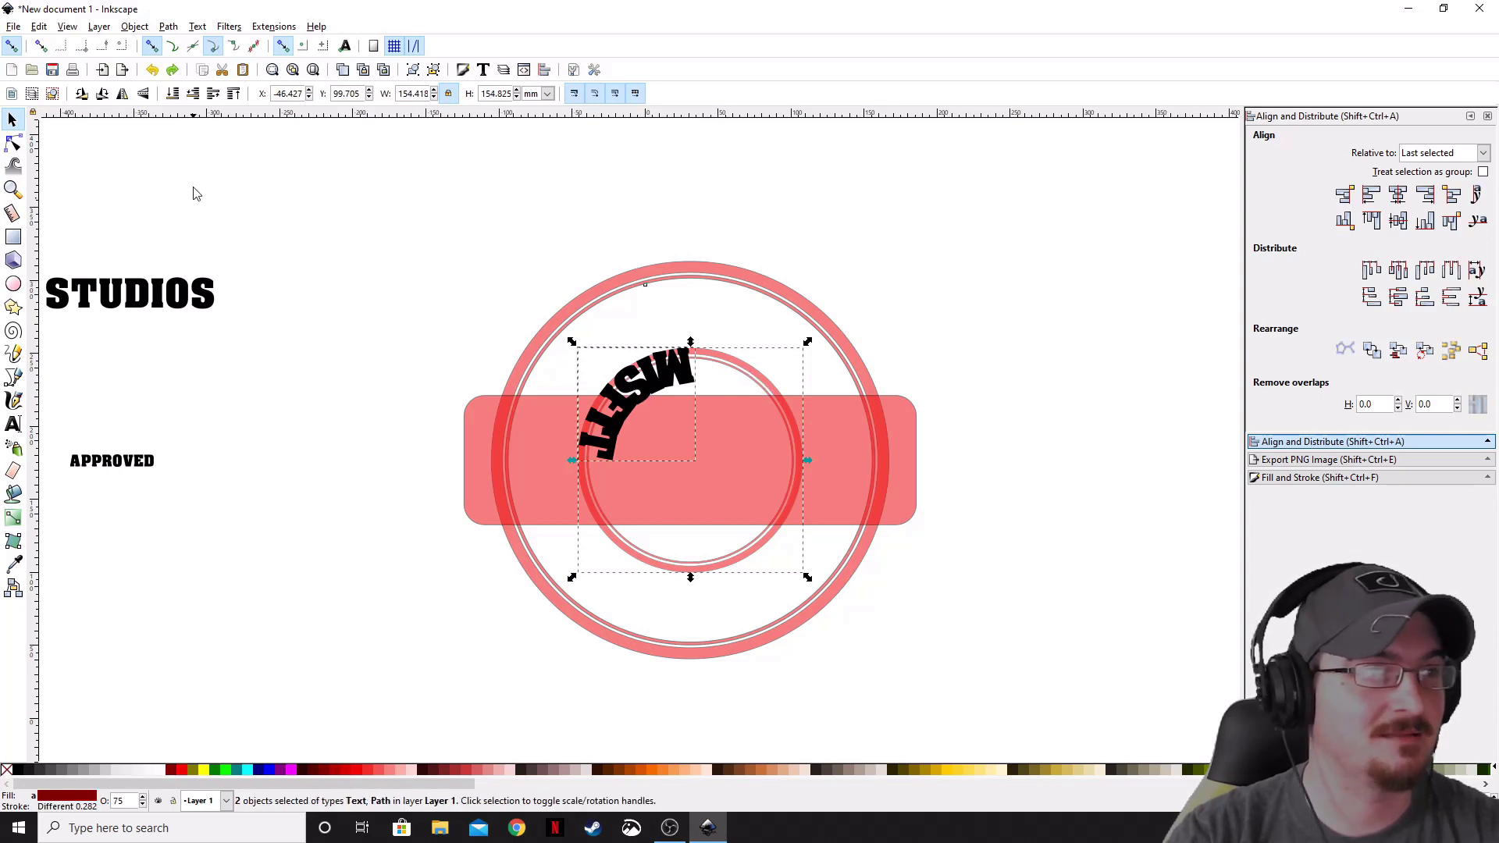
pyautogui.click(147, 97)
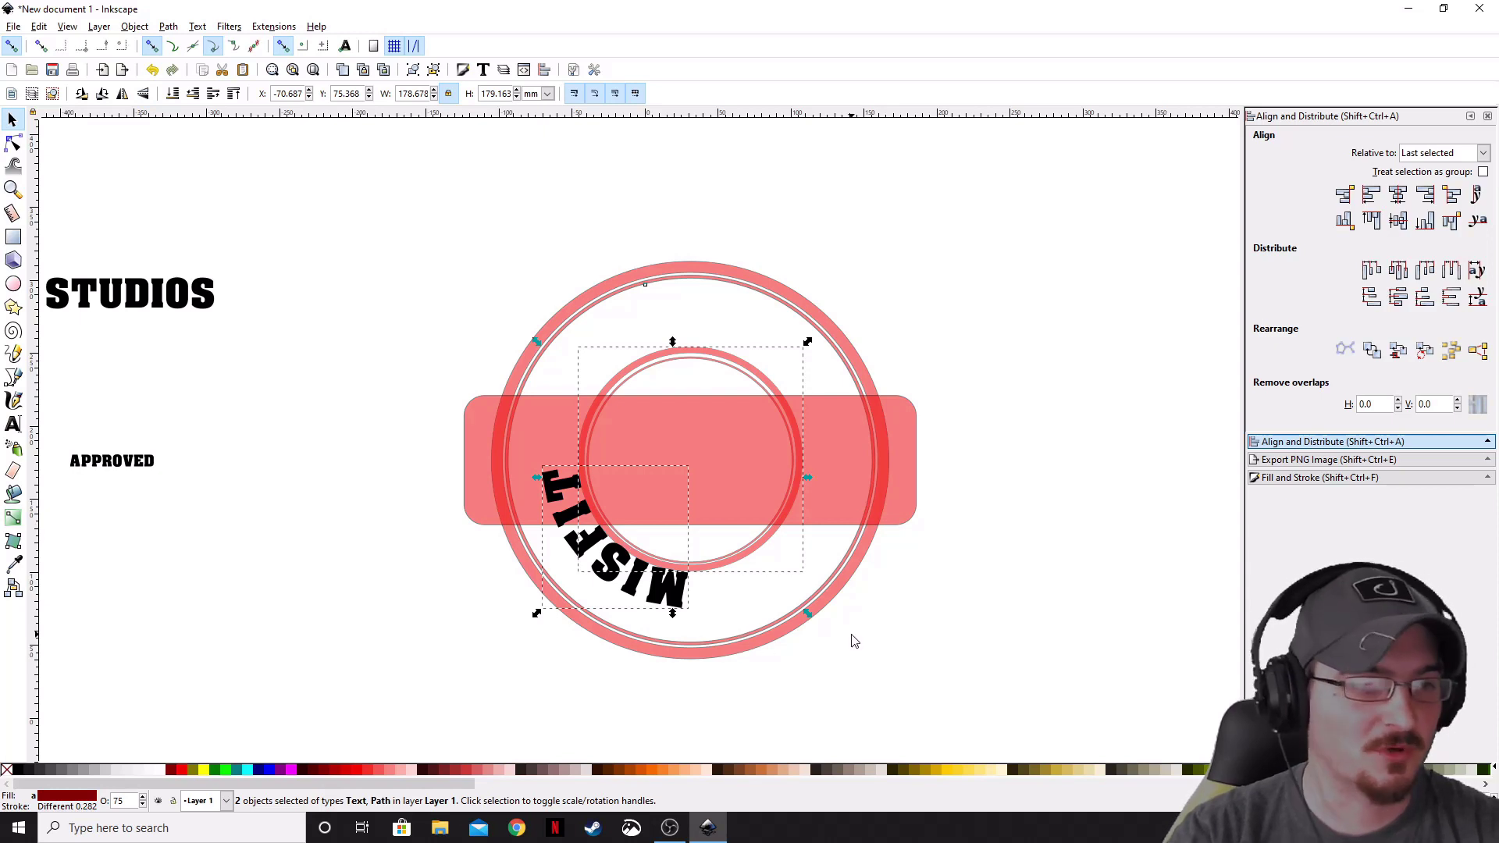
pyautogui.press('v')
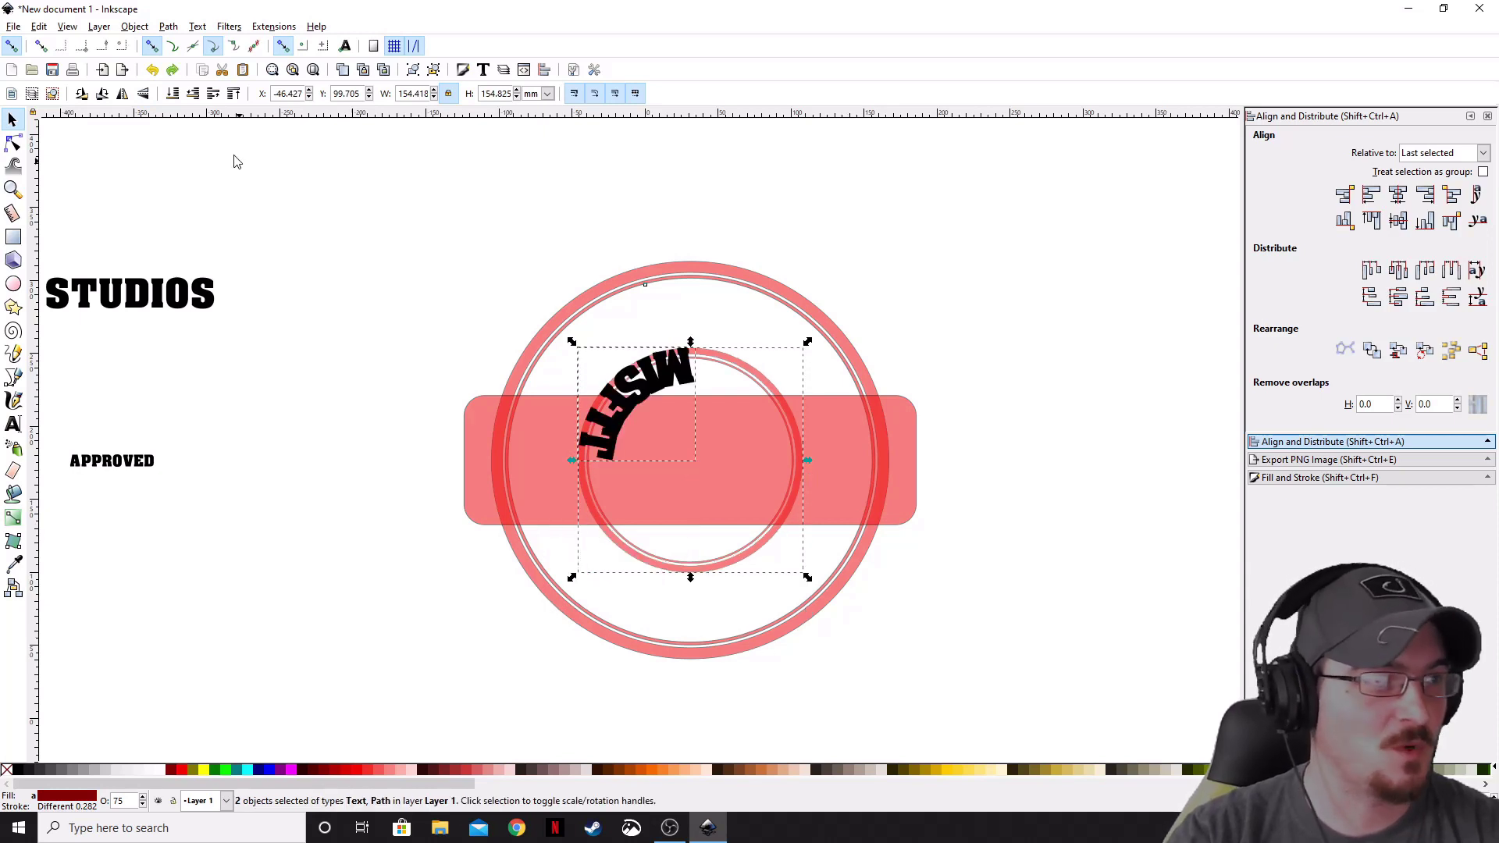
pyautogui.click(123, 94)
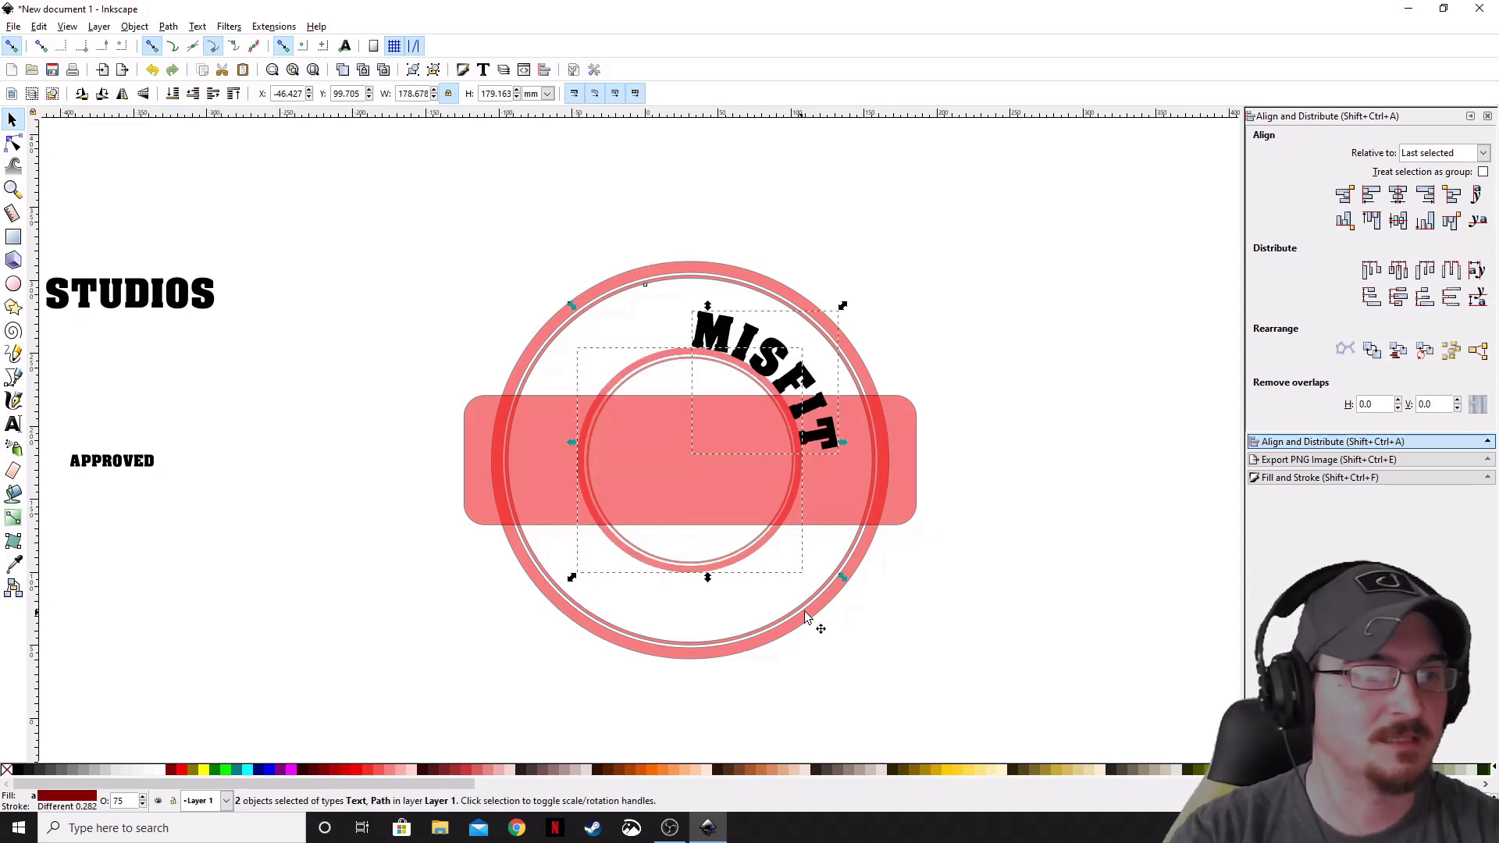
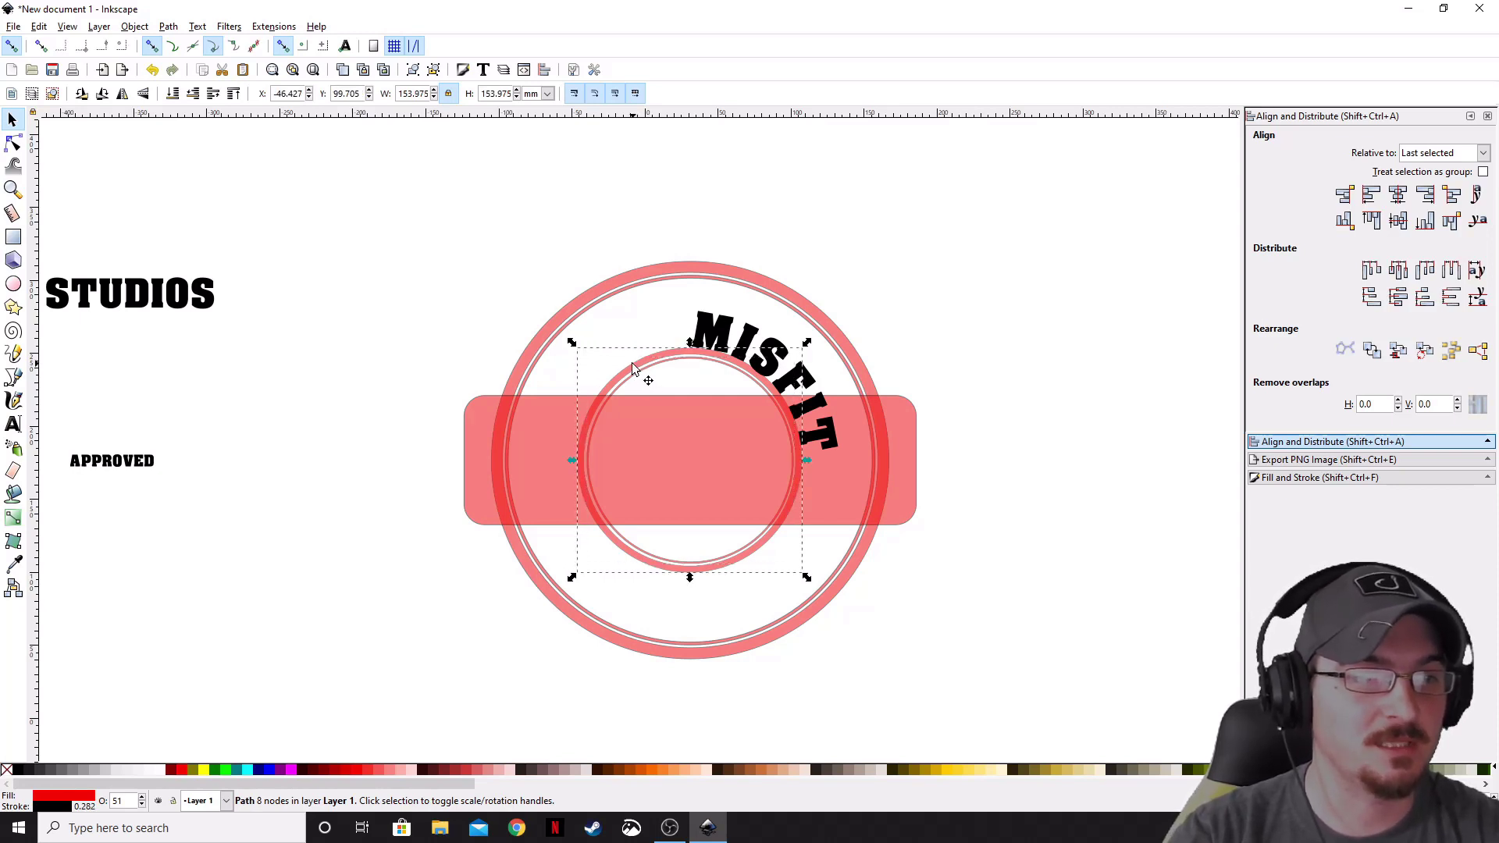
# Step: Try to rotate the MISFIT text together with its ring, and undo the rotation
pyautogui.click(633, 369)
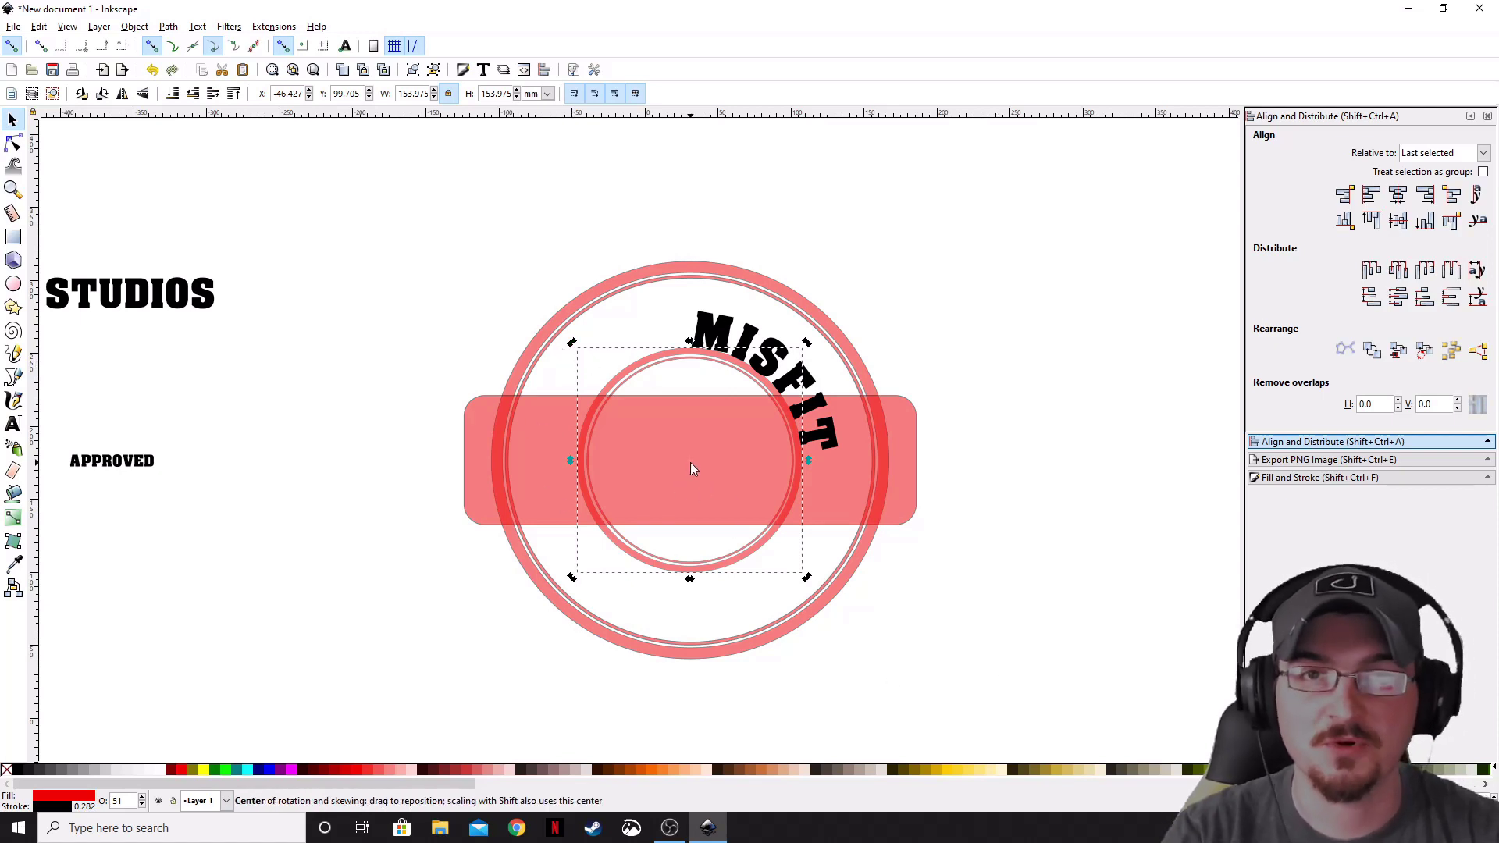
pyautogui.click(960, 664)
pyautogui.click(766, 353)
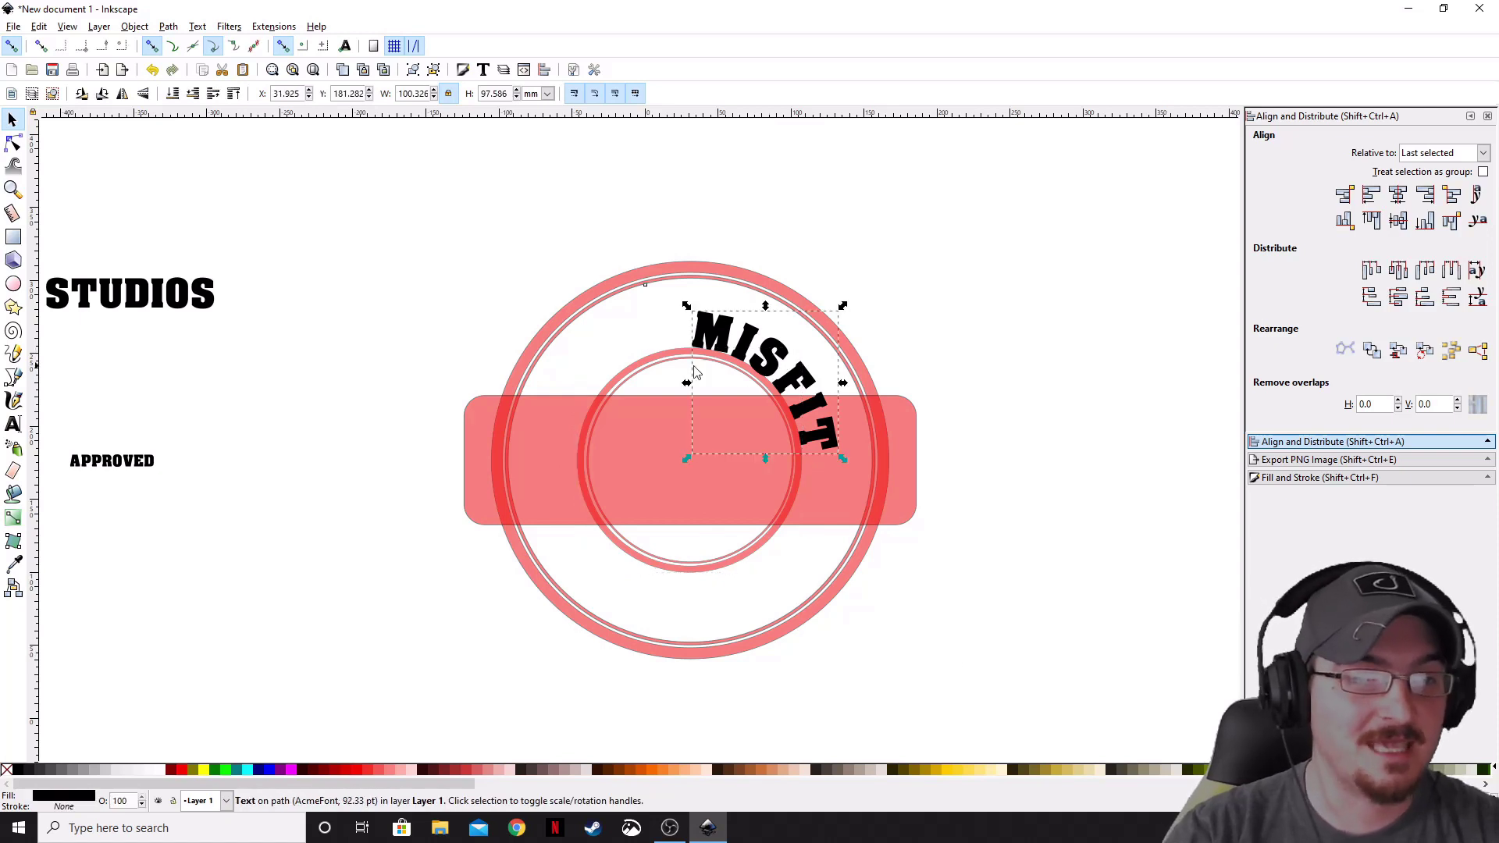
pyautogui.keyDown('shift'); pyautogui.click(619, 374); pyautogui.keyUp('shift')
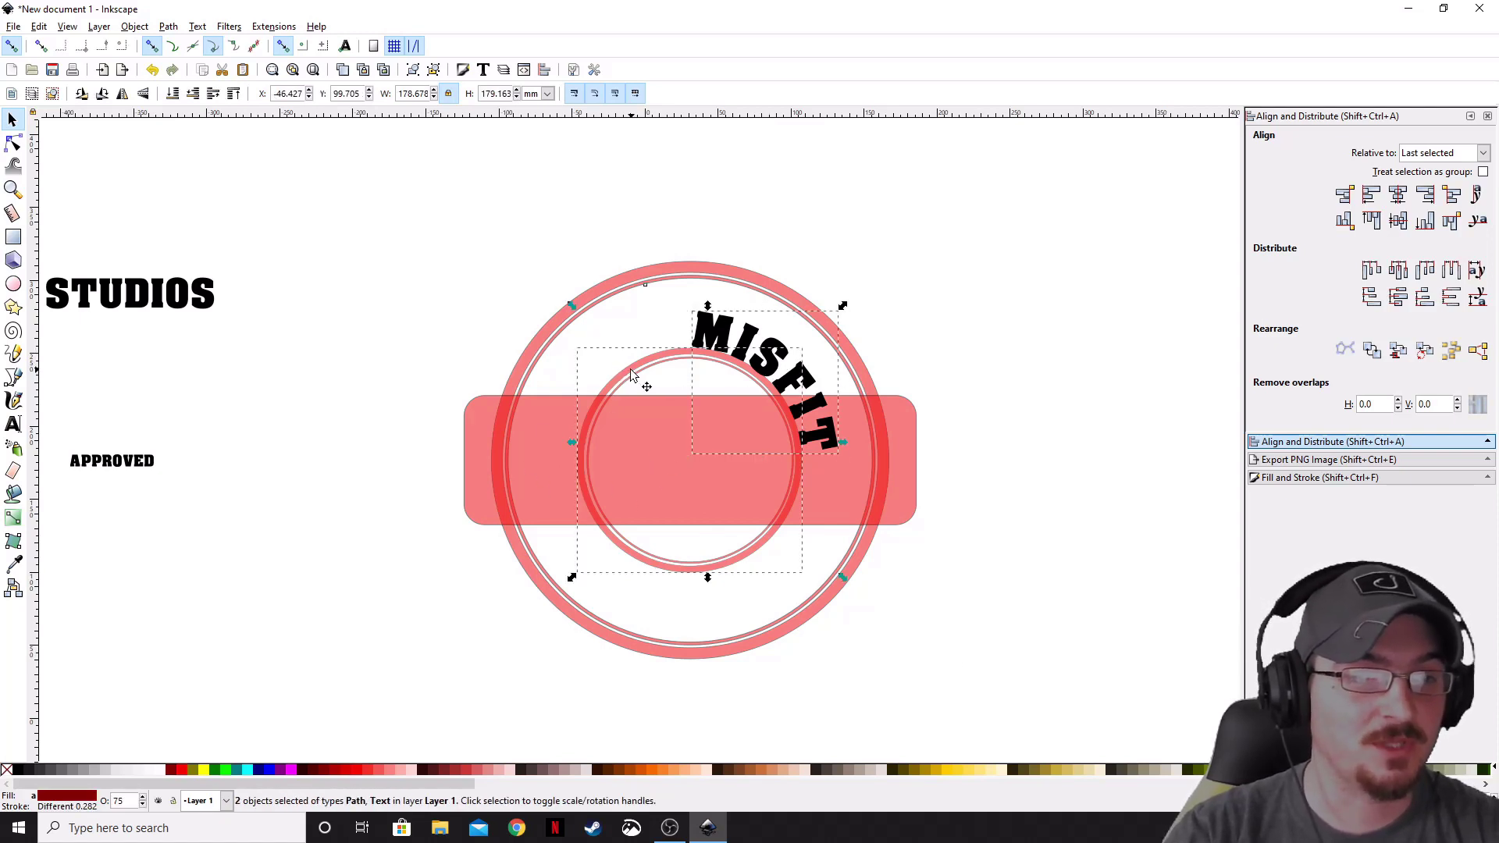
pyautogui.click(631, 372)
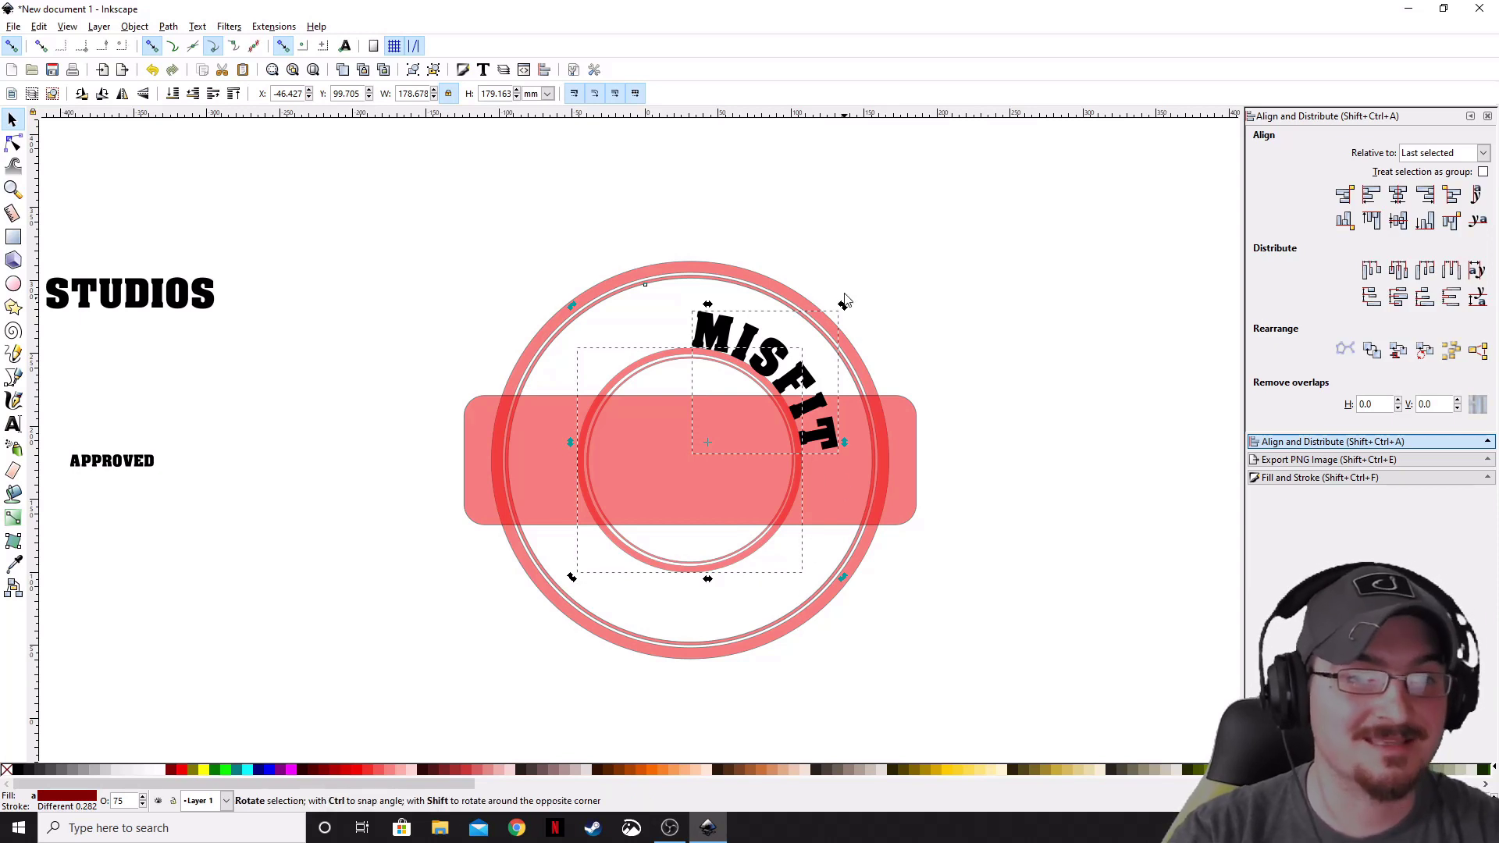
pyautogui.moveTo(842, 307); pyautogui.dragTo(706, 262)
pyautogui.hotkey('ctrl', 'z')
pyautogui.click(942, 662)
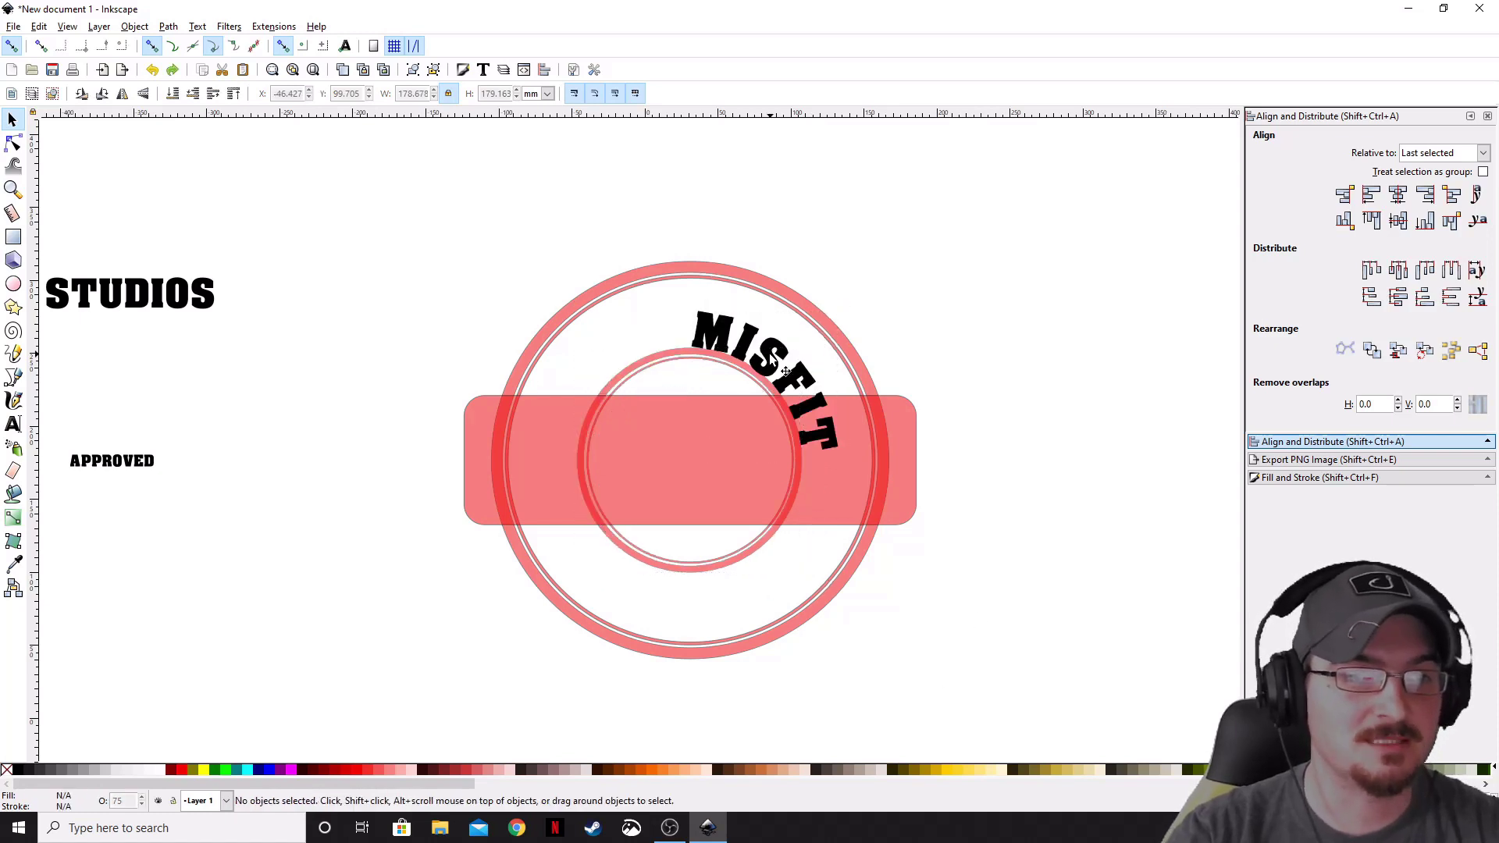
# Step: Rotate only the ring carrying MISFIT counterclockwise until the text is centred over the top of the inner rings
pyautogui.click(653, 361)
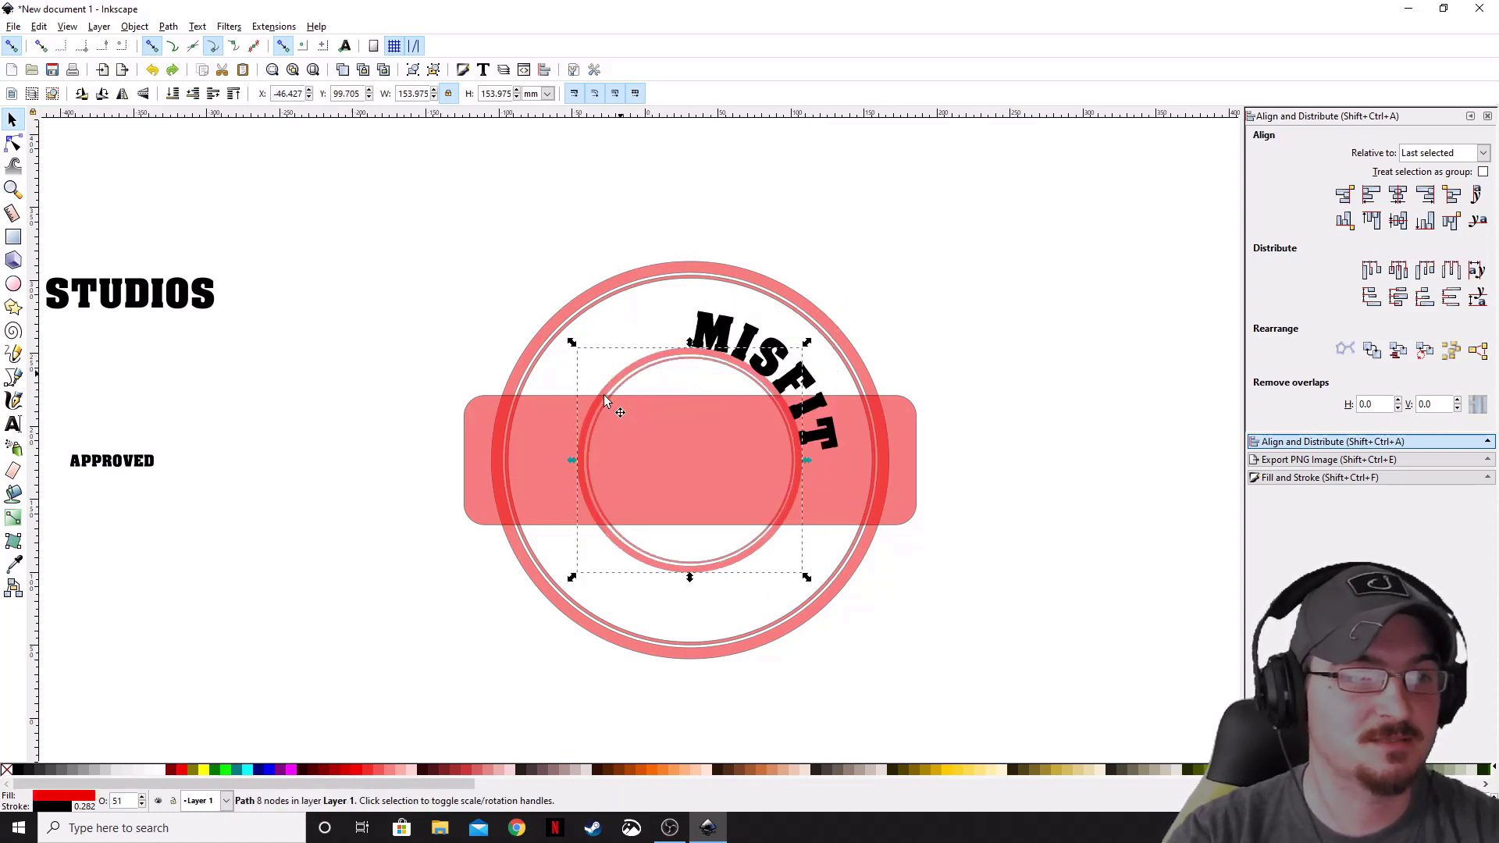
pyautogui.click(622, 379)
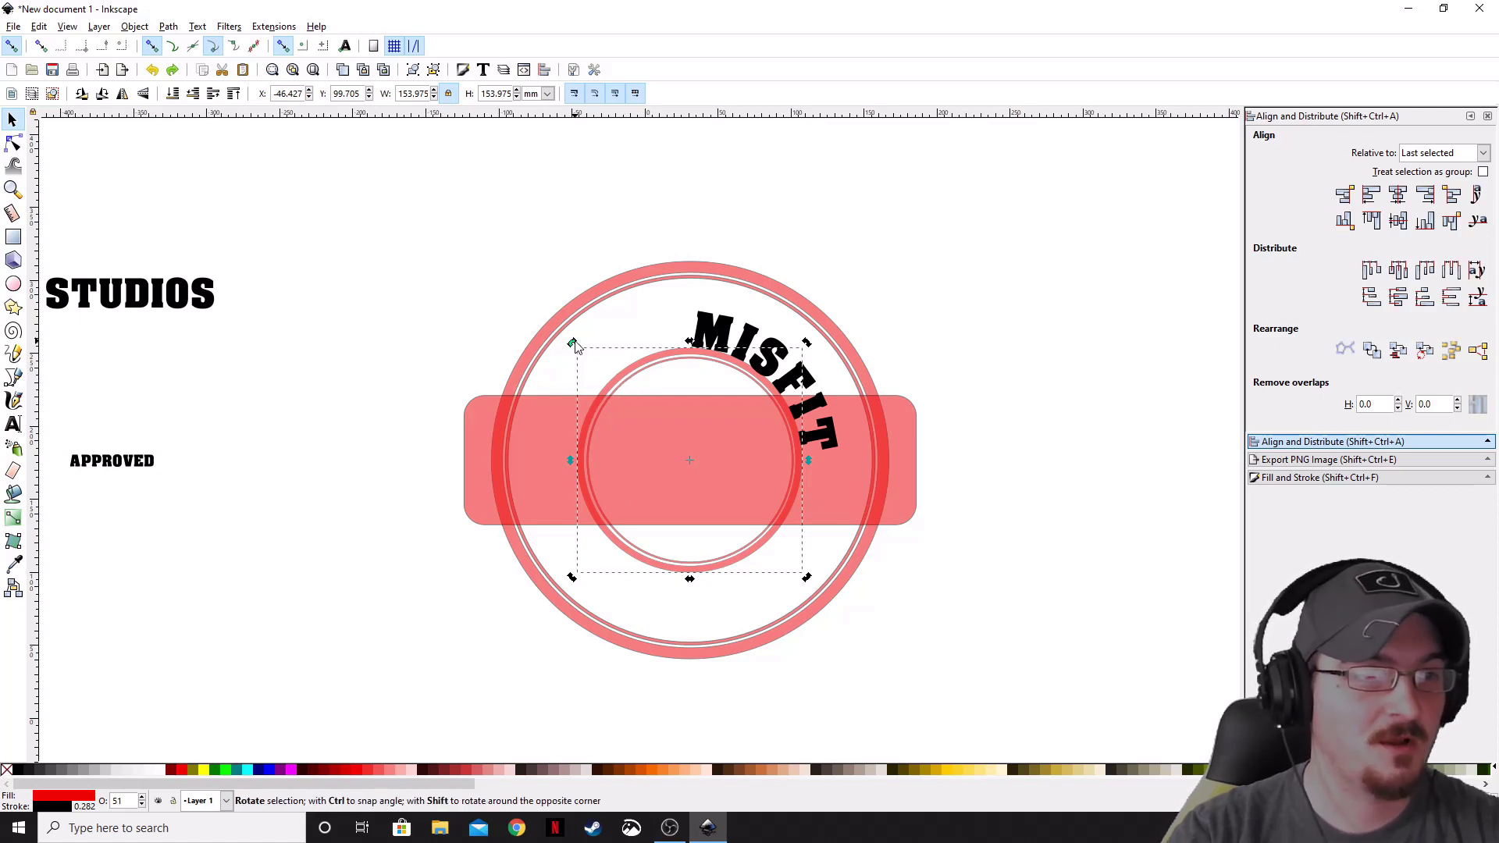
pyautogui.moveTo(574, 344); pyautogui.dragTo(489, 443)
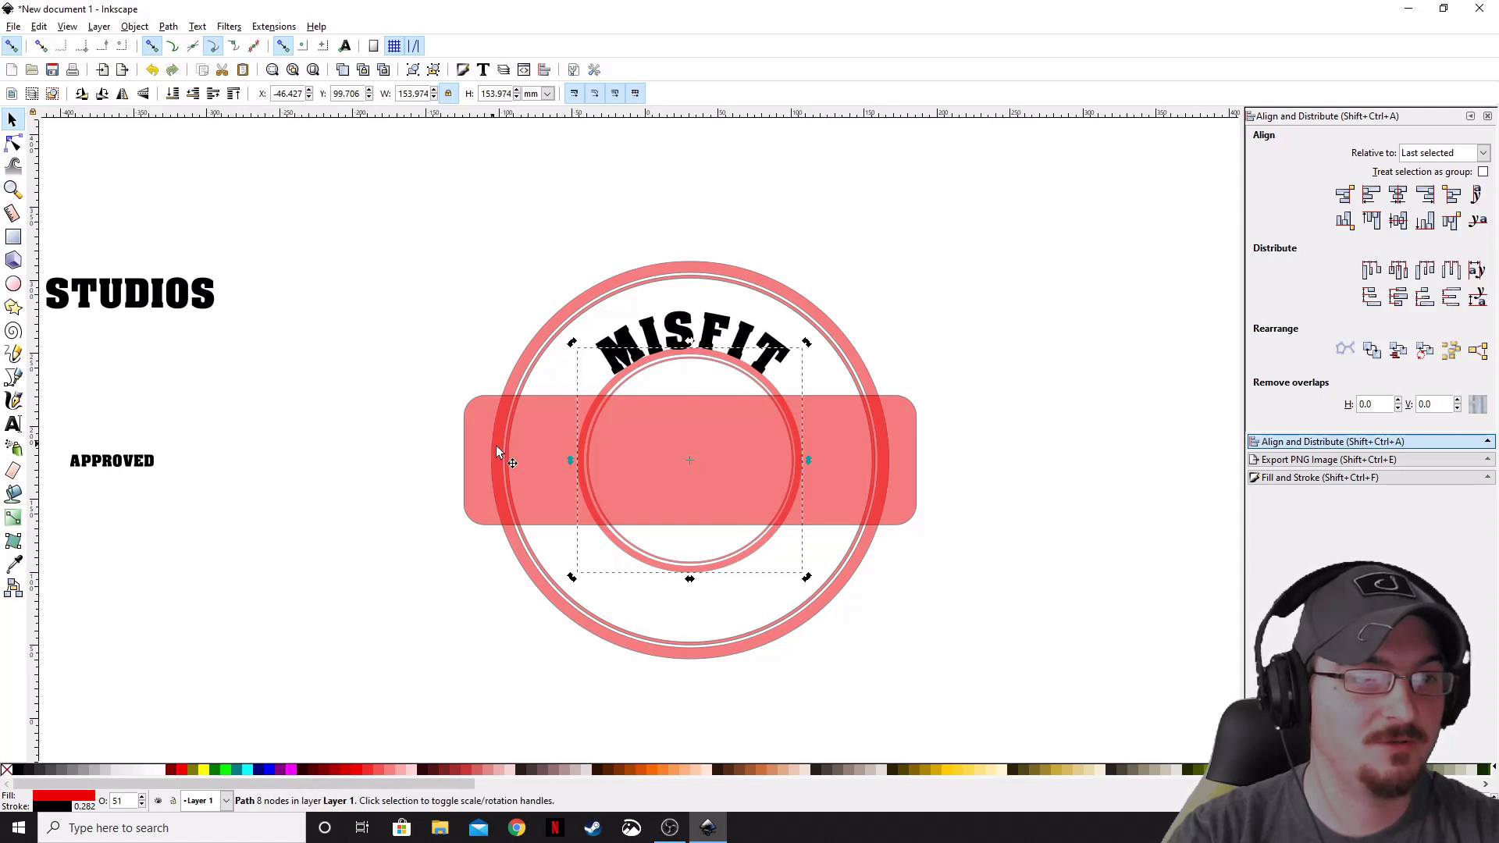
pyautogui.click(1003, 340)
# Step: Move the curved MISFIT text straight up about 11 mm into the middle of the gap between the ring pairs
pyautogui.click(693, 342)
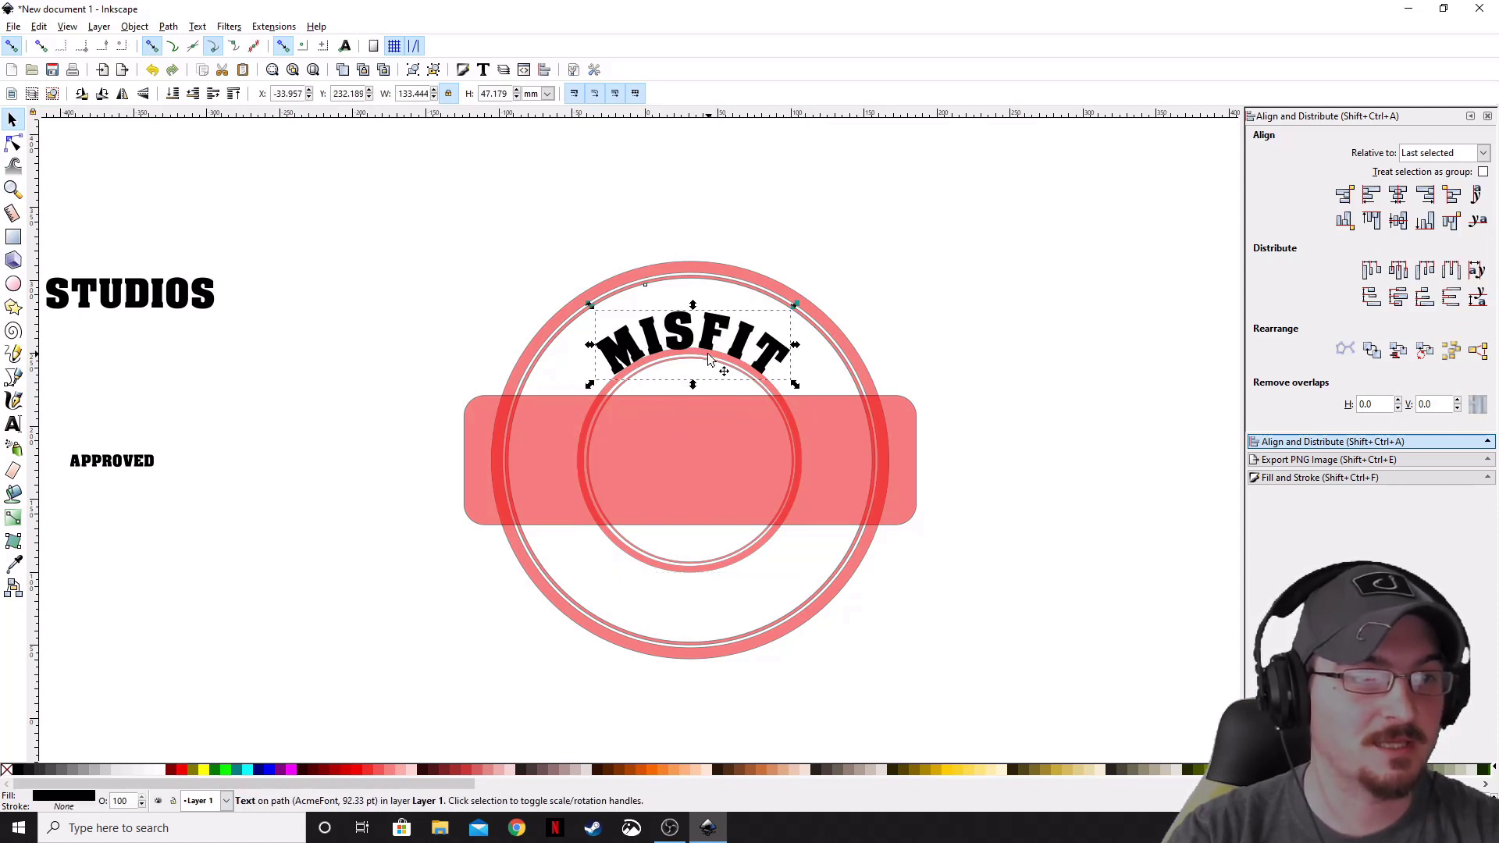
pyautogui.moveTo(712, 346); pyautogui.dragTo(716, 320)
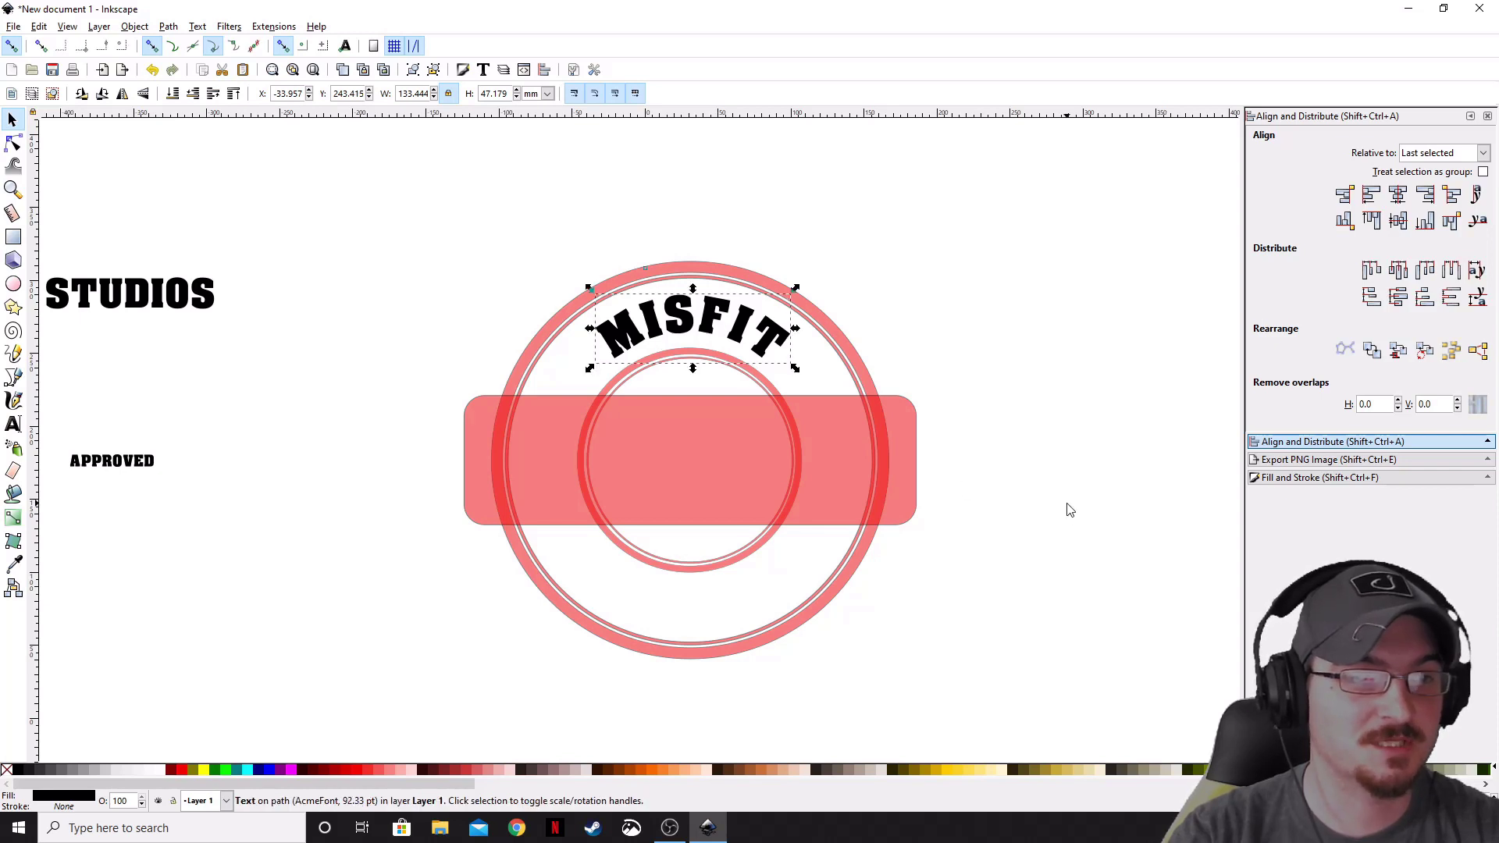
pyautogui.click(1067, 508)
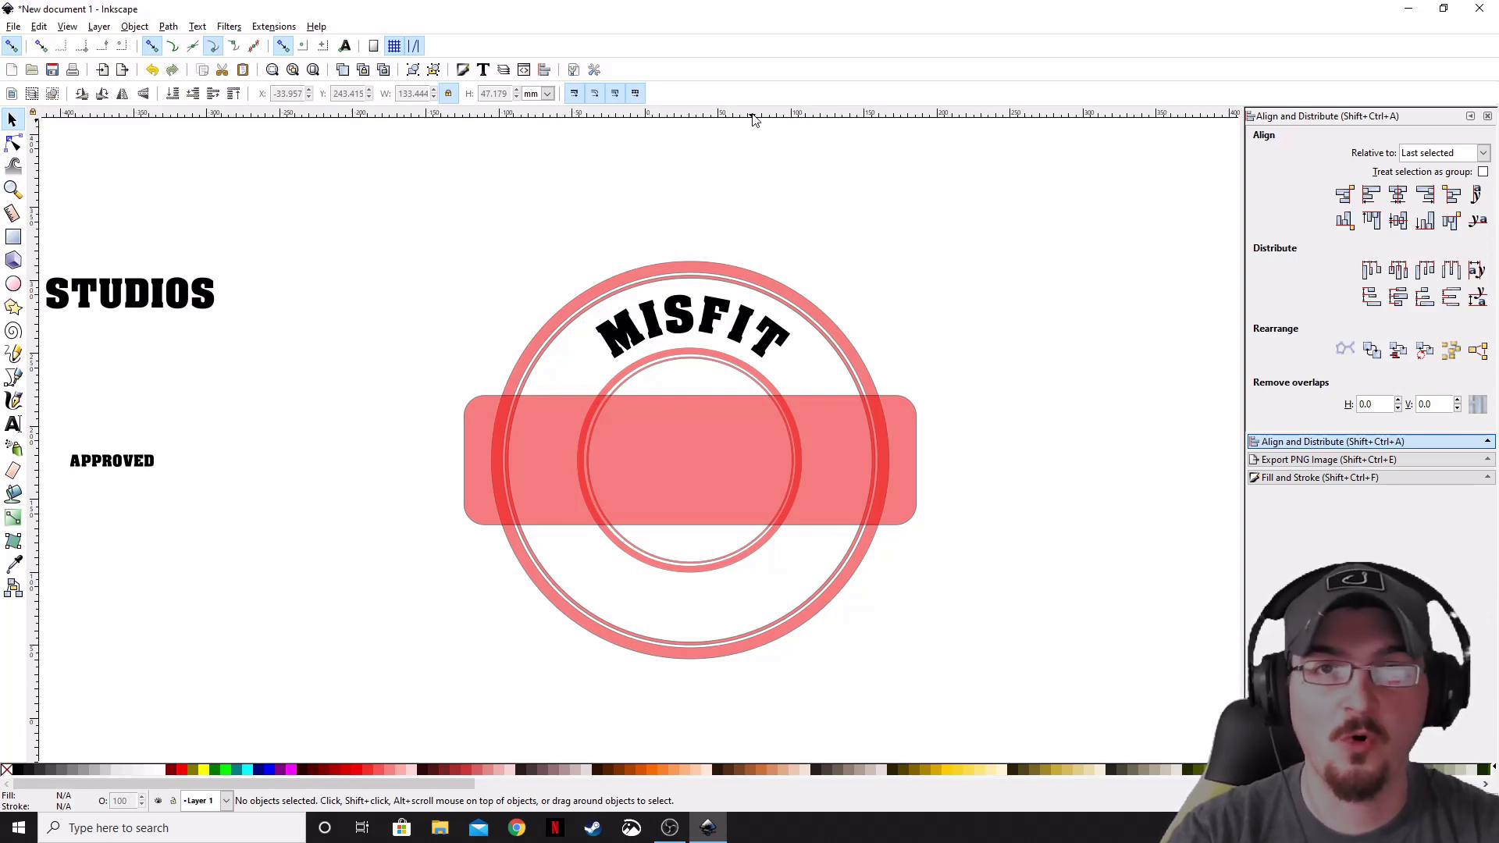
# Step: Place a horizontal guide near the upper edge of the inner rings, and add and delete trial vertical guides
pyautogui.moveTo(753, 117); pyautogui.dragTo(1032, 365)
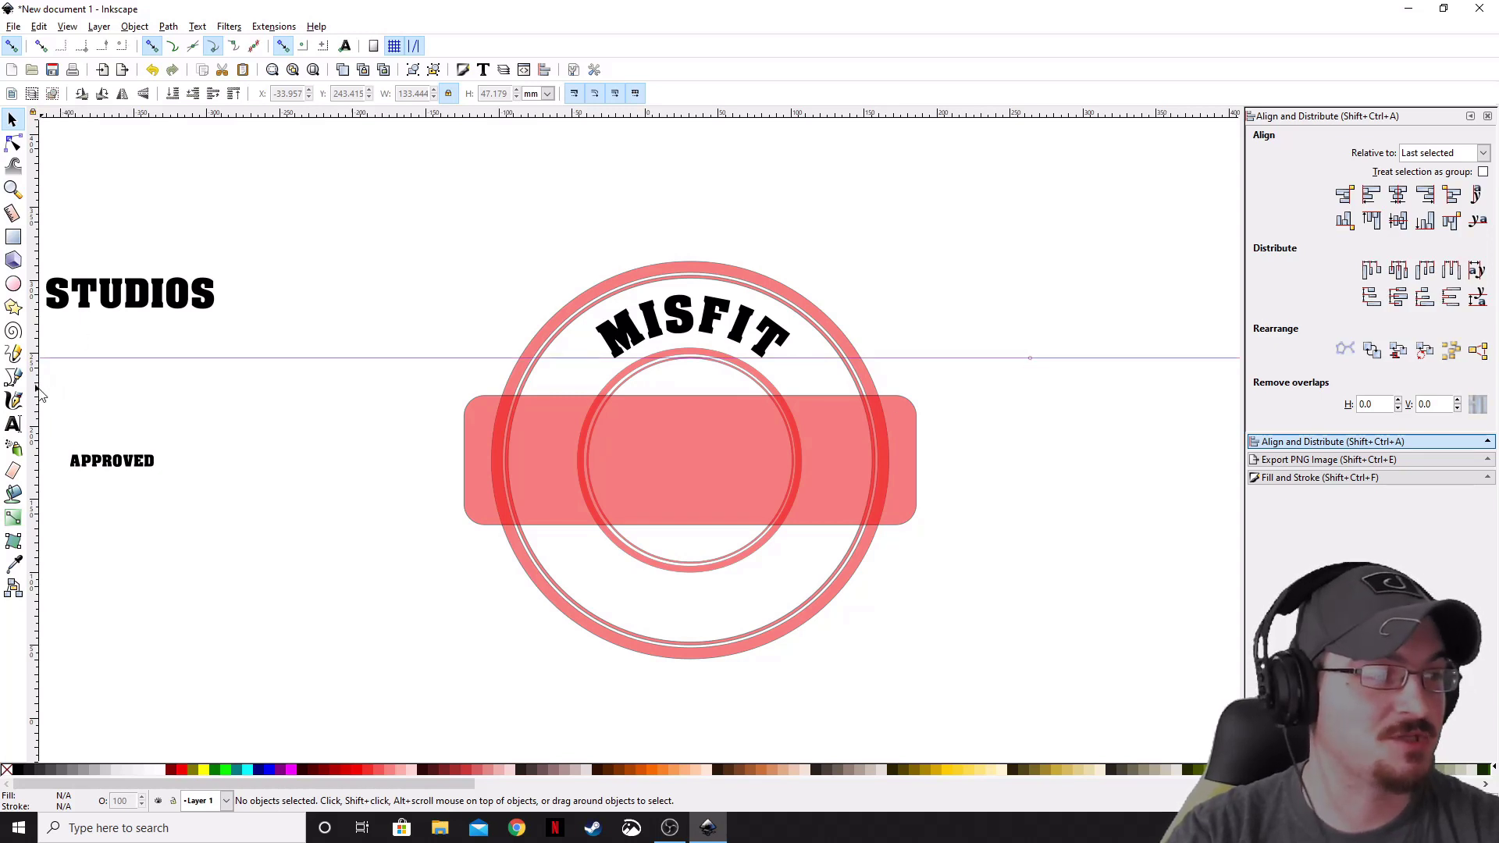
pyautogui.moveTo(38, 392); pyautogui.dragTo(119, 392)
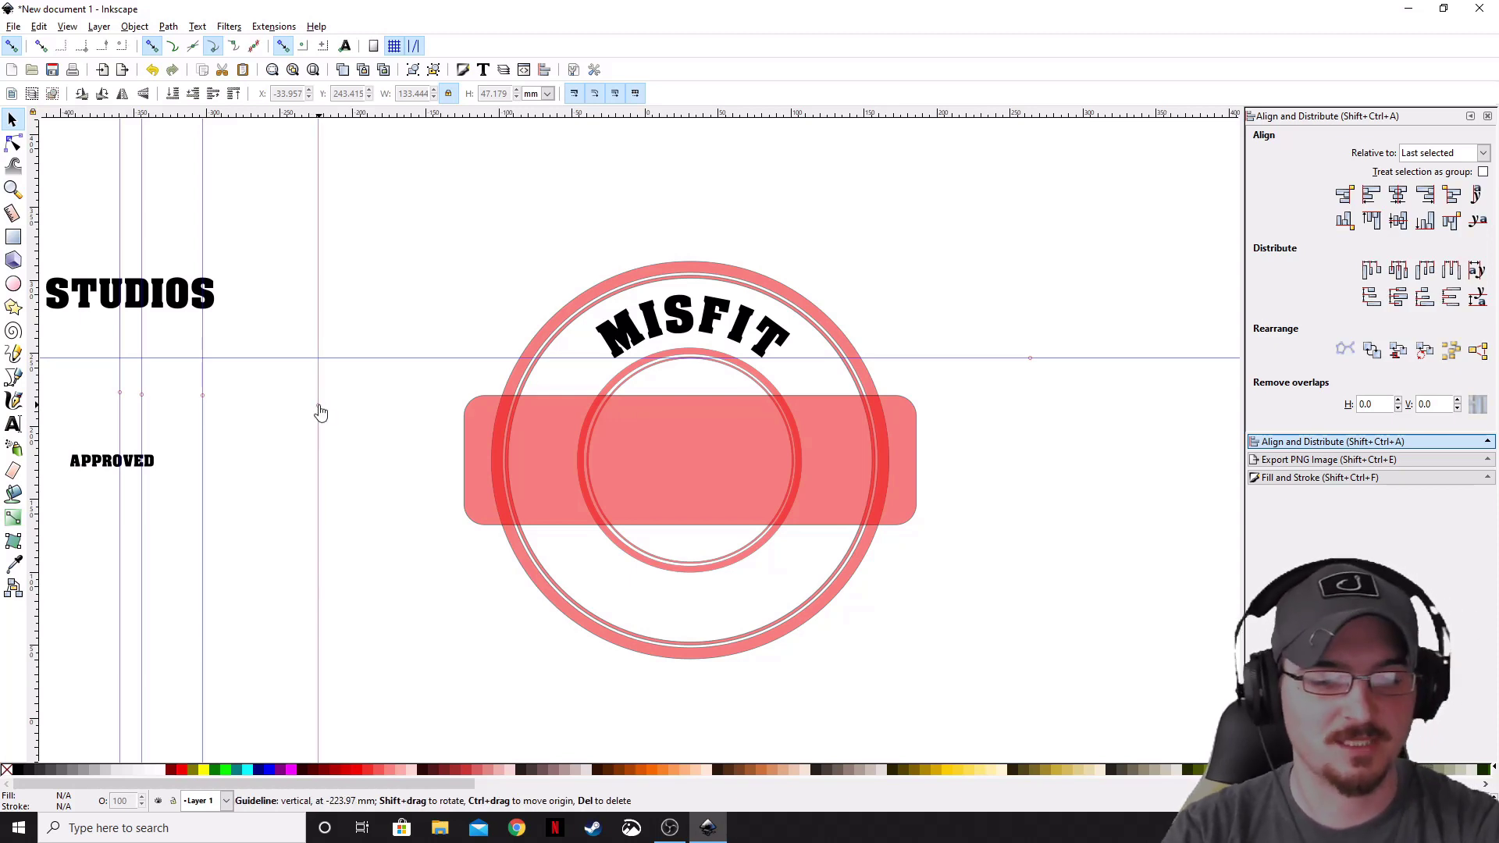
pyautogui.press('Delete')
pyautogui.press('Delete')
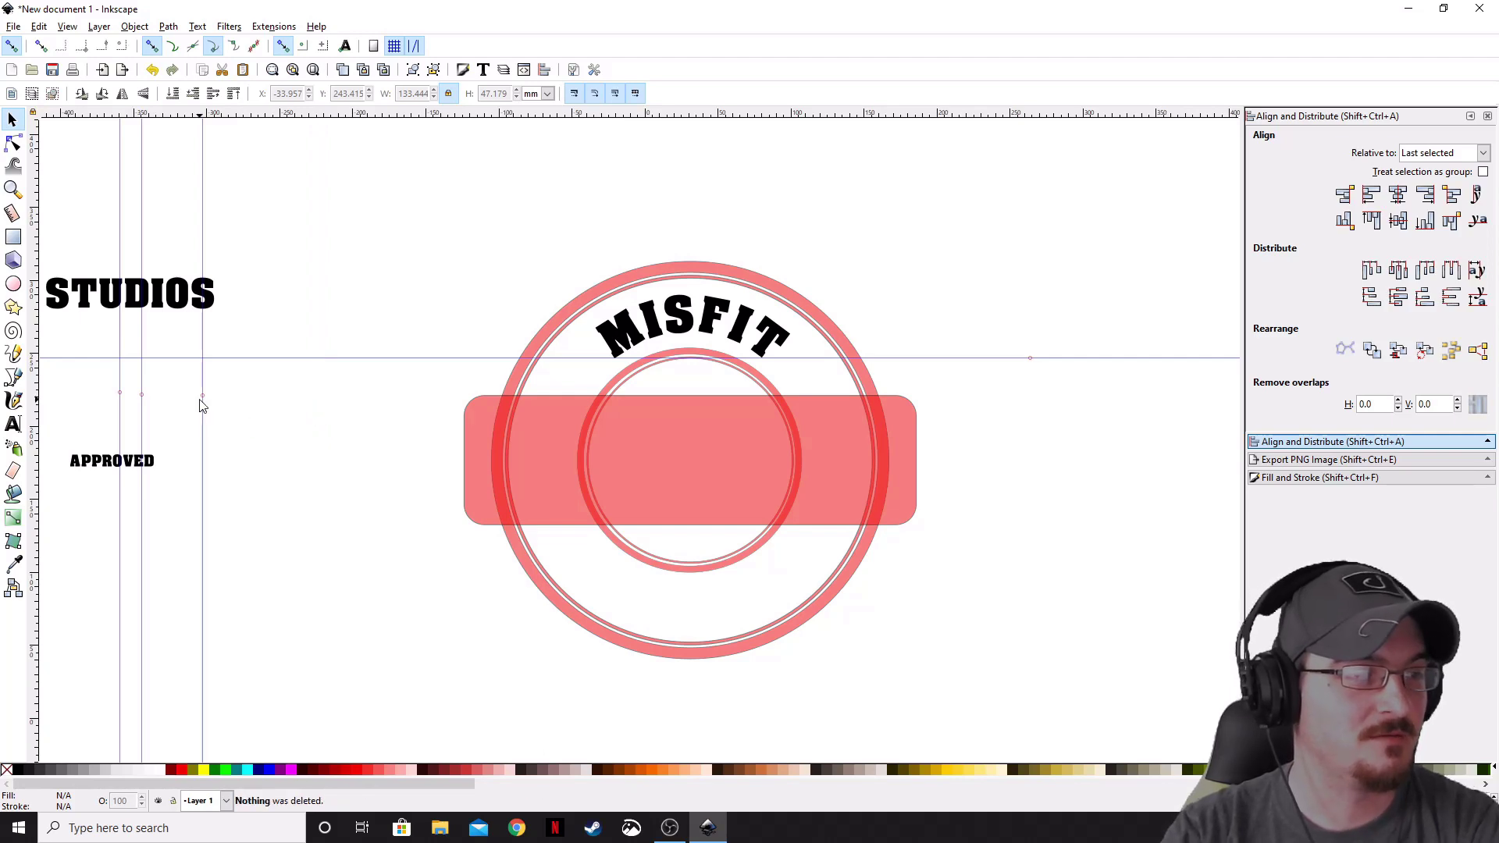
pyautogui.press('Delete')
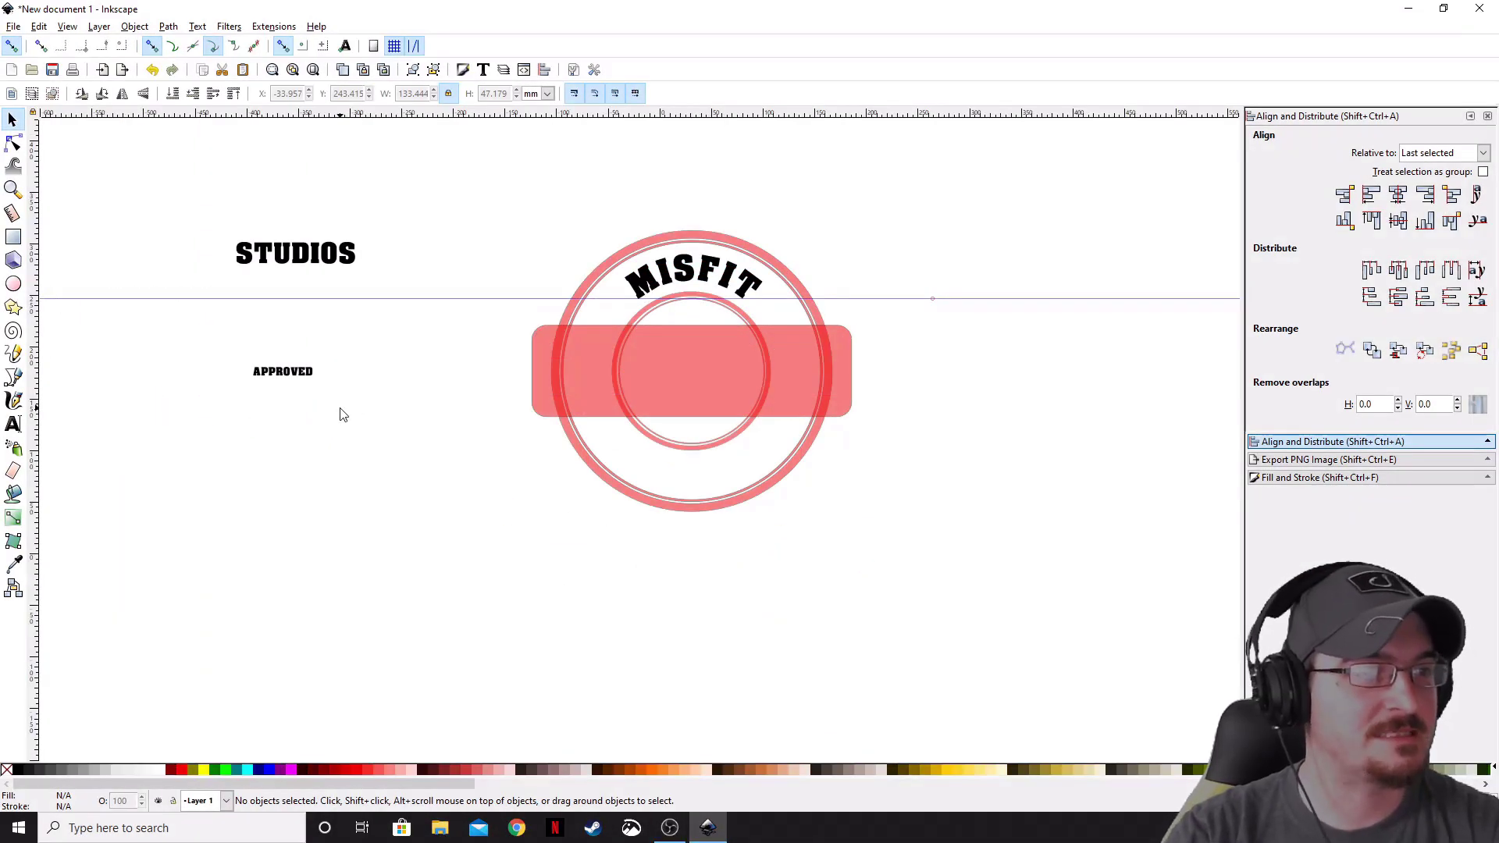
# Step: Move the STUDIOS text to the area below APPROVED and put it on the path of the outermost ring
pyautogui.click(304, 261)
pyautogui.moveTo(310, 264); pyautogui.dragTo(440, 501)
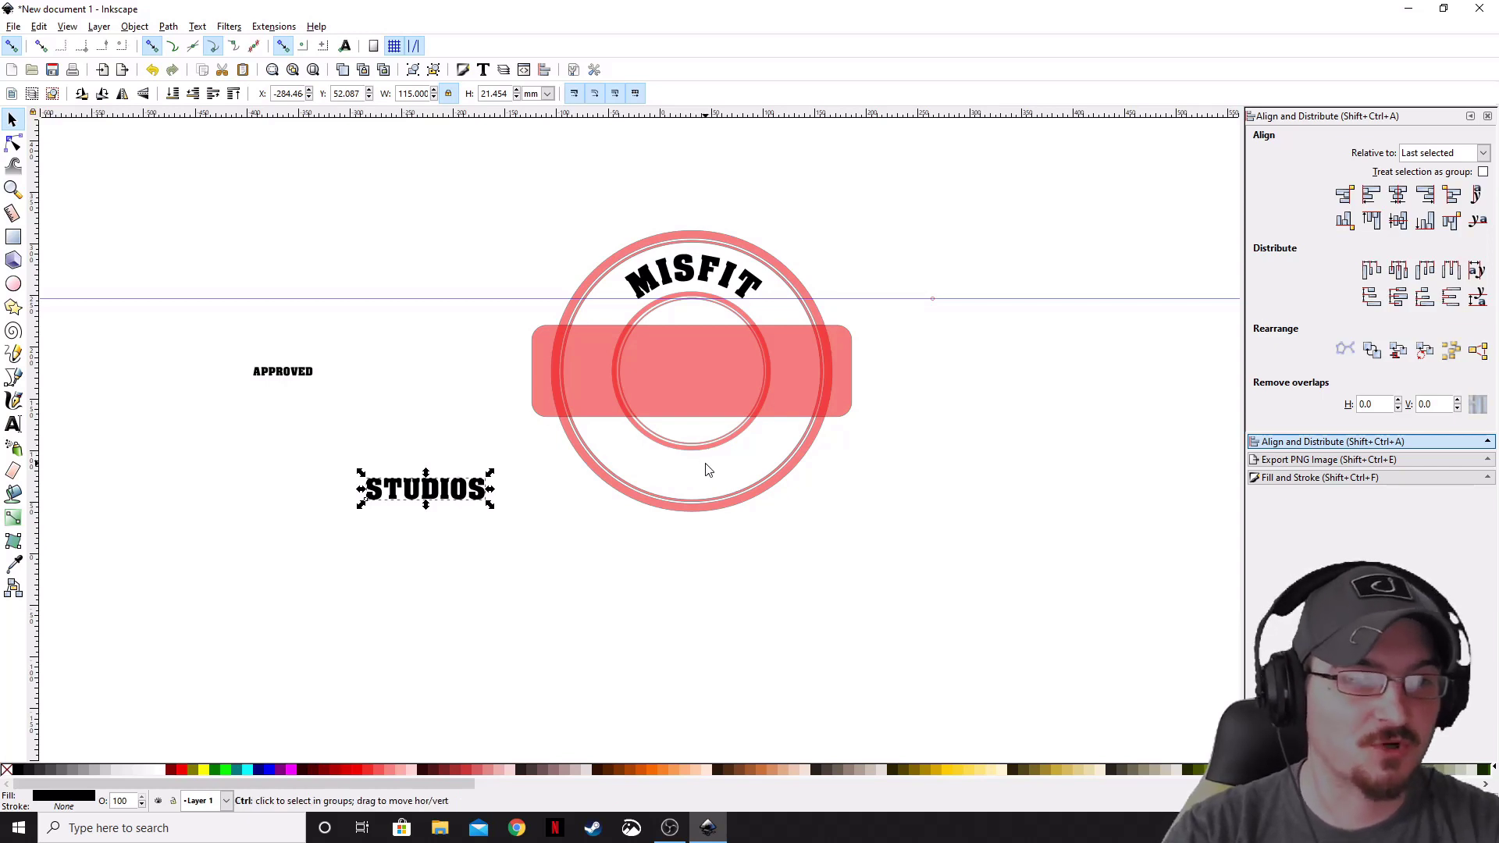
pyautogui.keyDown('ctrl'); pyautogui.scroll(1, 699, 467); pyautogui.keyUp('ctrl')
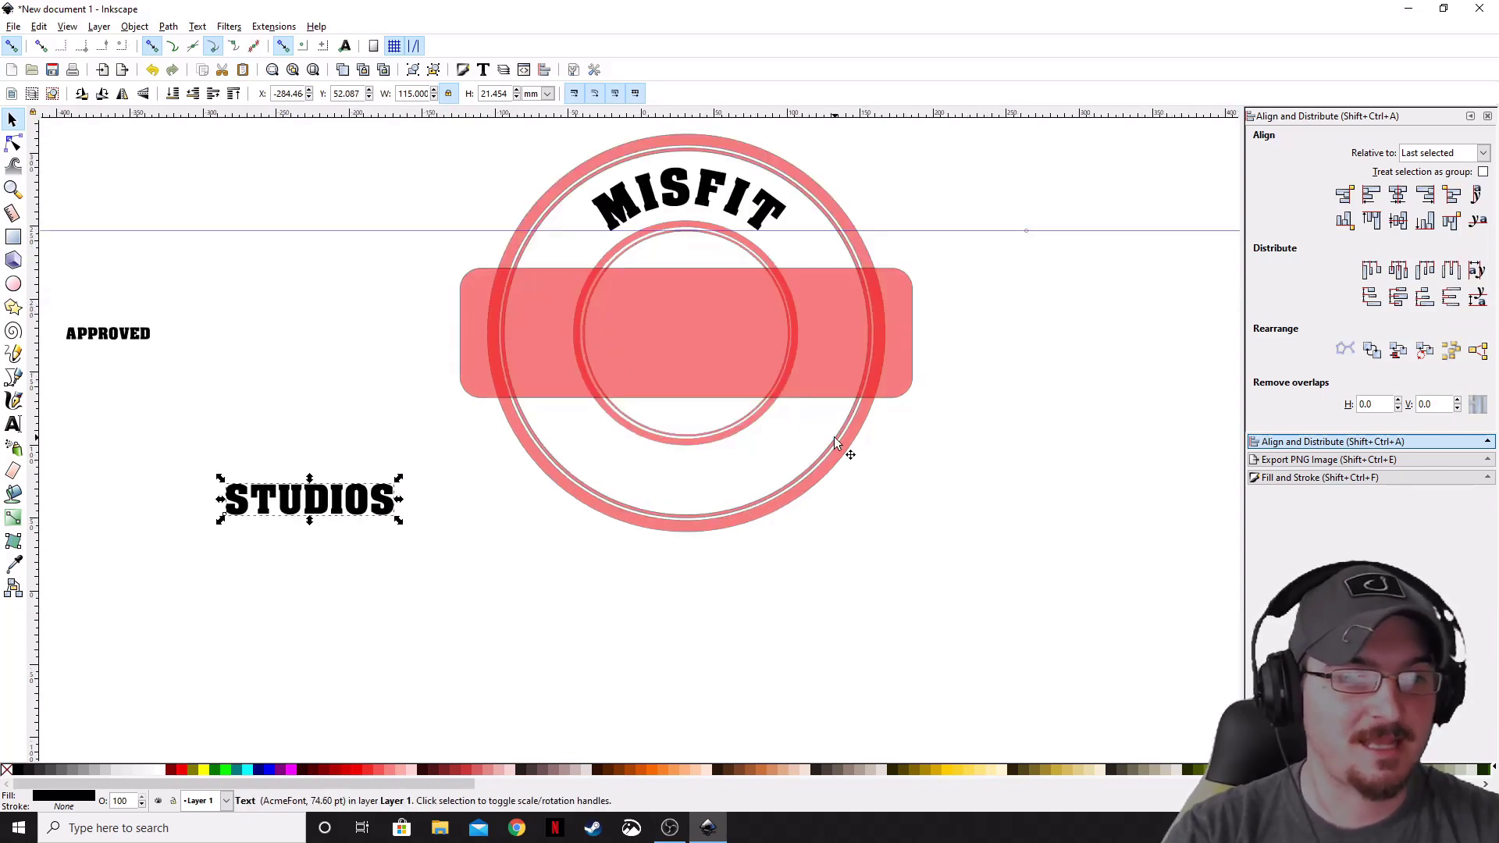
pyautogui.keyDown('ctrl'); pyautogui.scroll(-1, 691, 469); pyautogui.keyUp('ctrl')
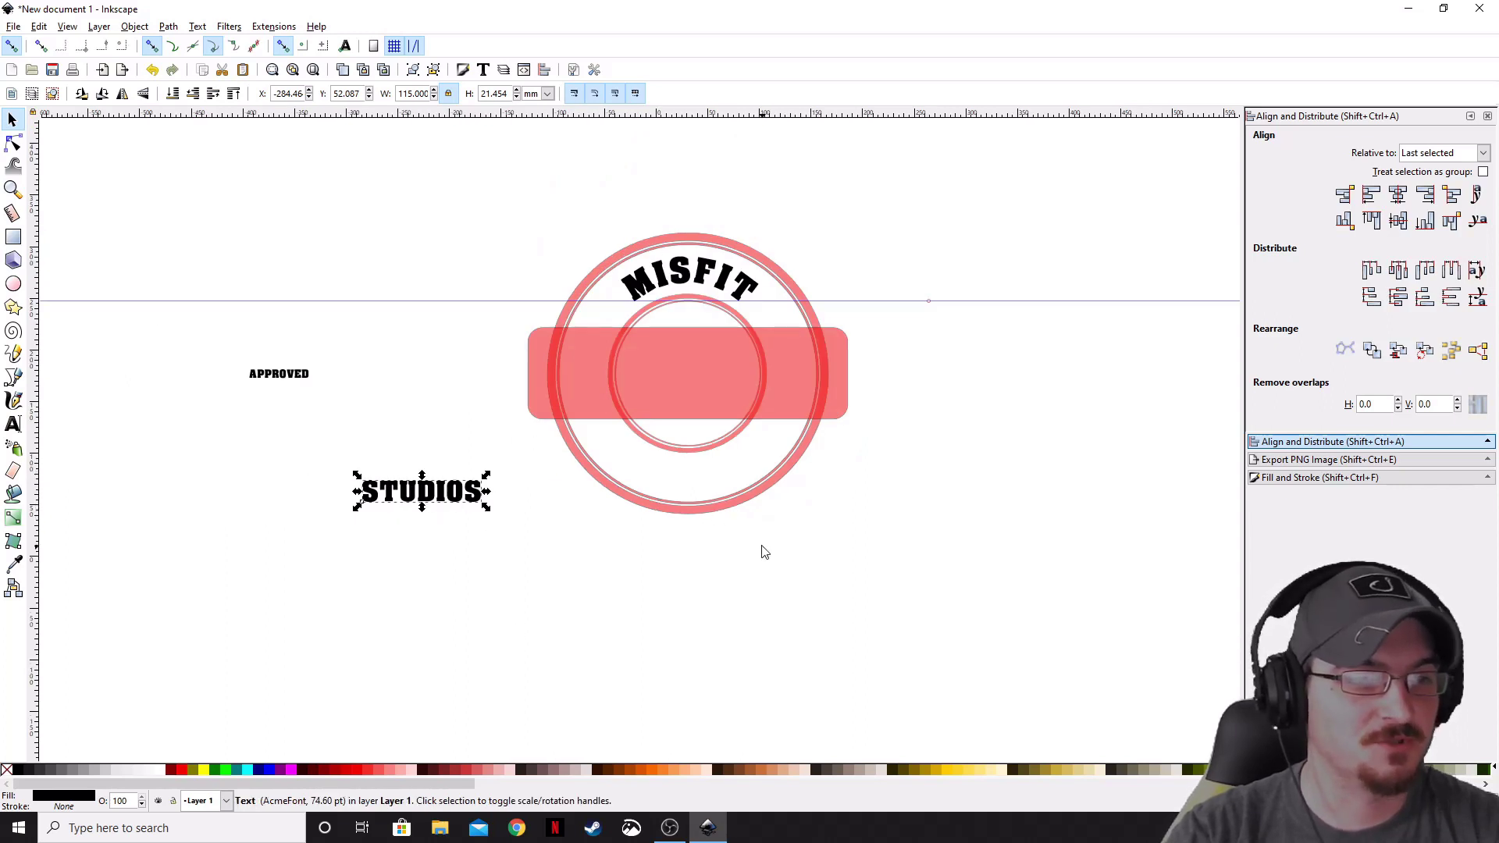
pyautogui.press('shift')
pyautogui.keyDown('shift'); pyautogui.click(701, 515); pyautogui.keyUp('shift')
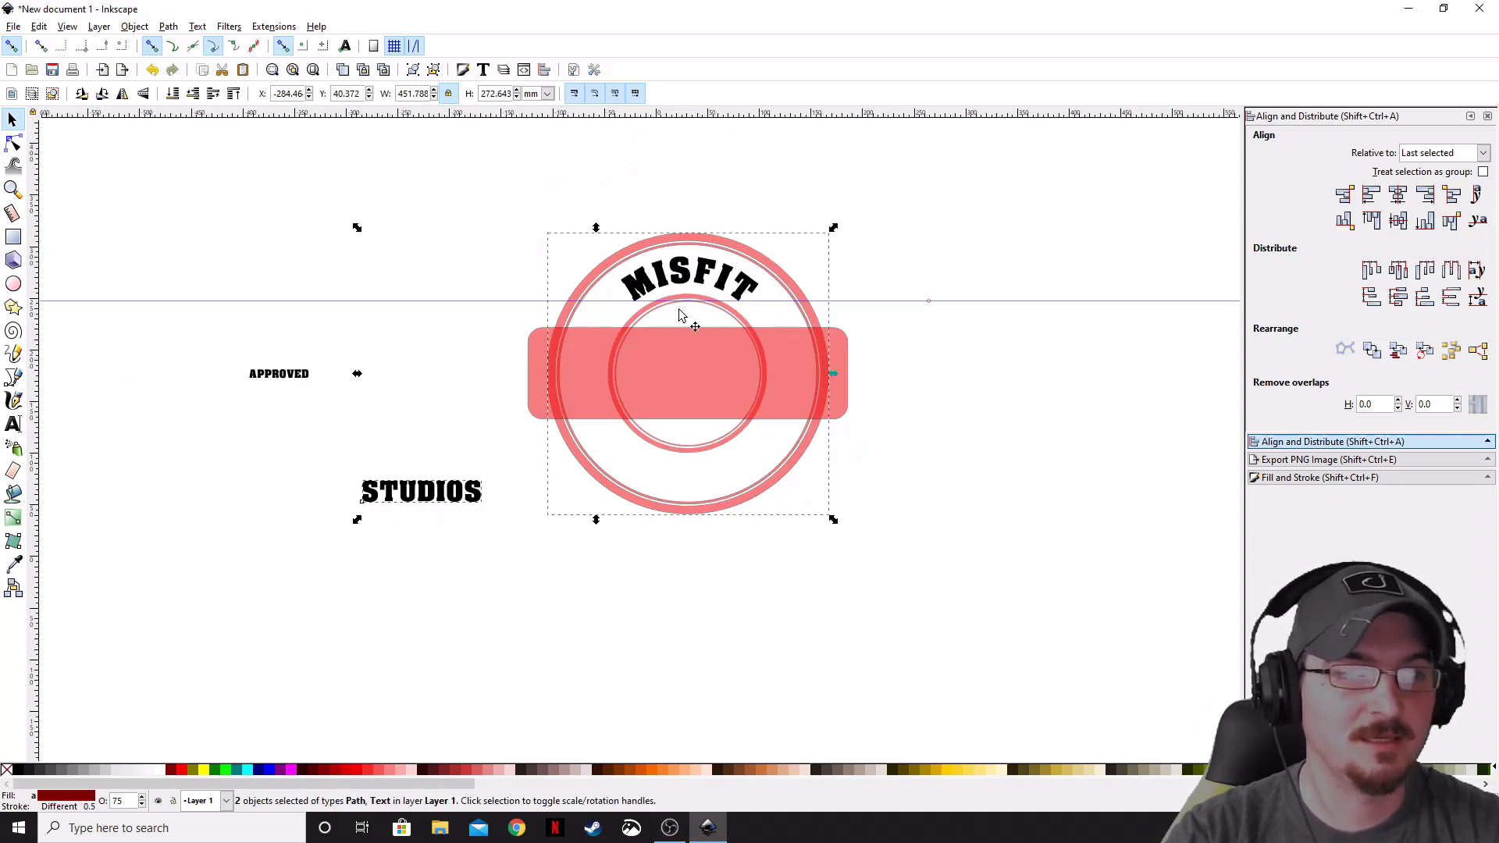
pyautogui.click(197, 26)
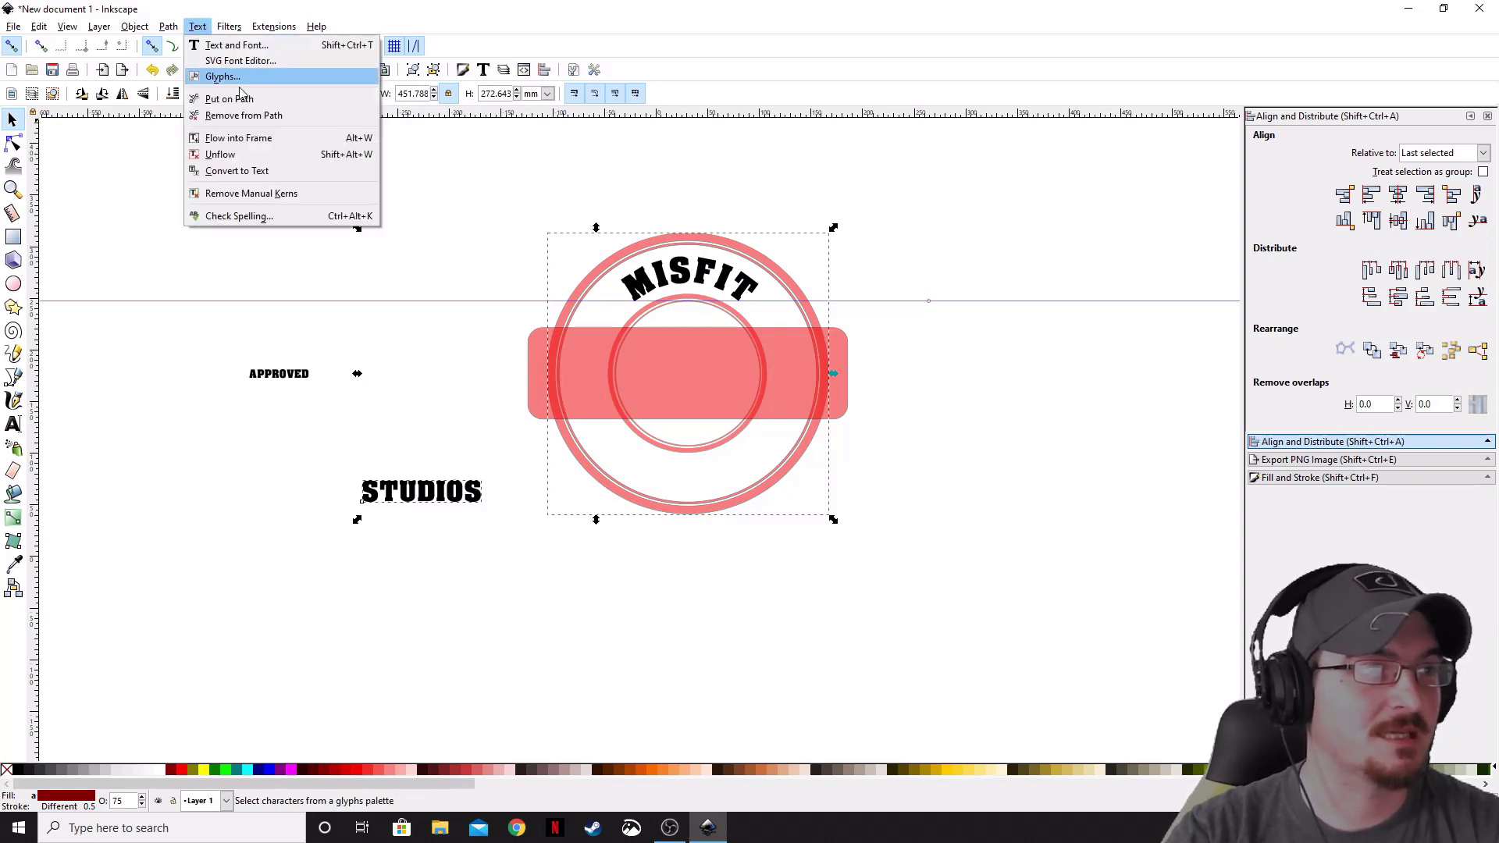
pyautogui.click(234, 96)
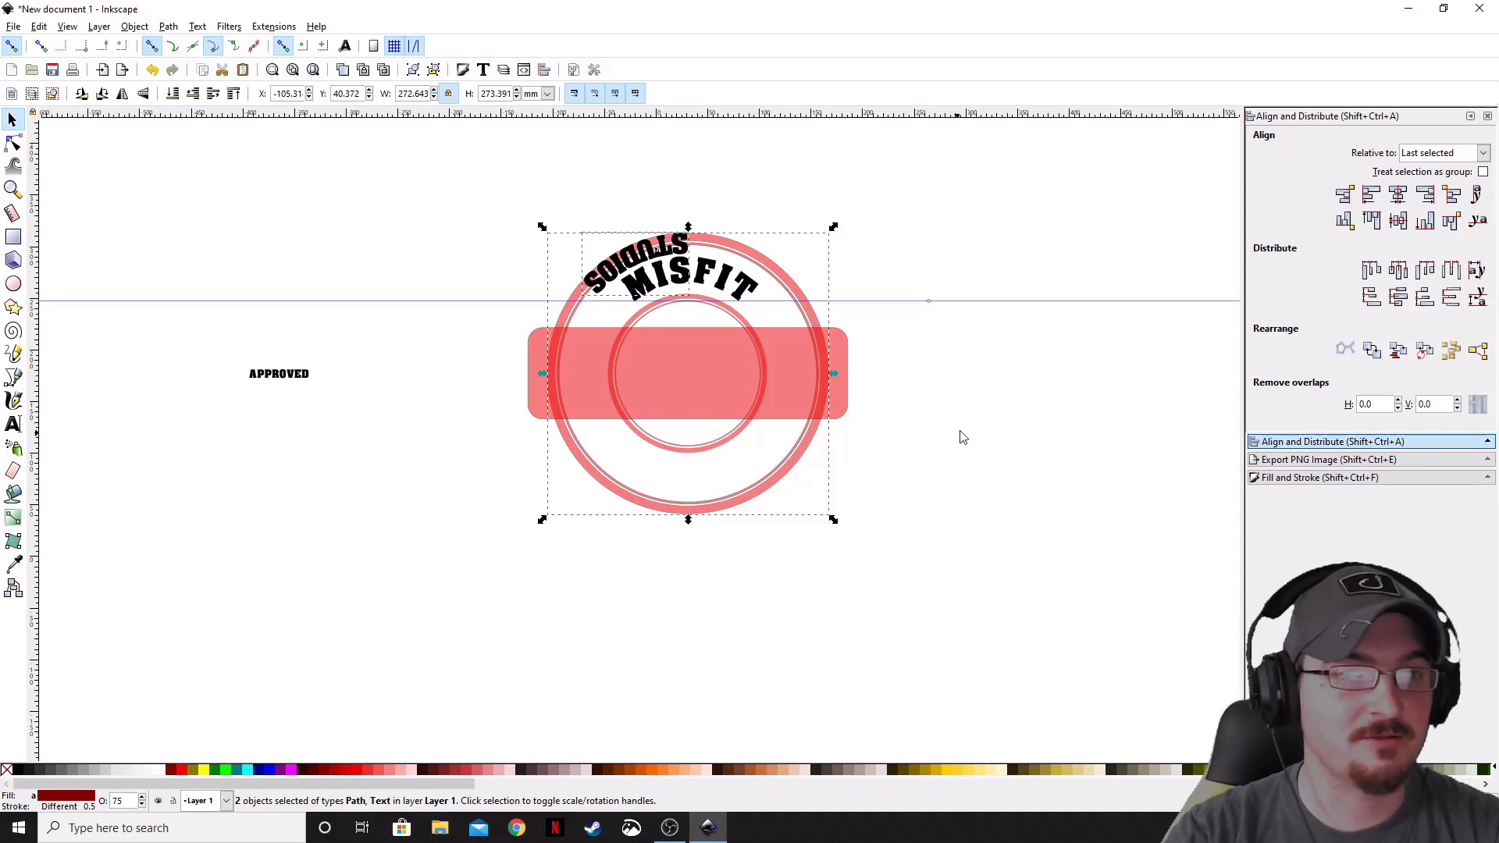
# Step: Rotate only the outermost ring counterclockwise until the curved STUDIOS text reads upright along the ring's lower-left part
pyautogui.click(844, 618)
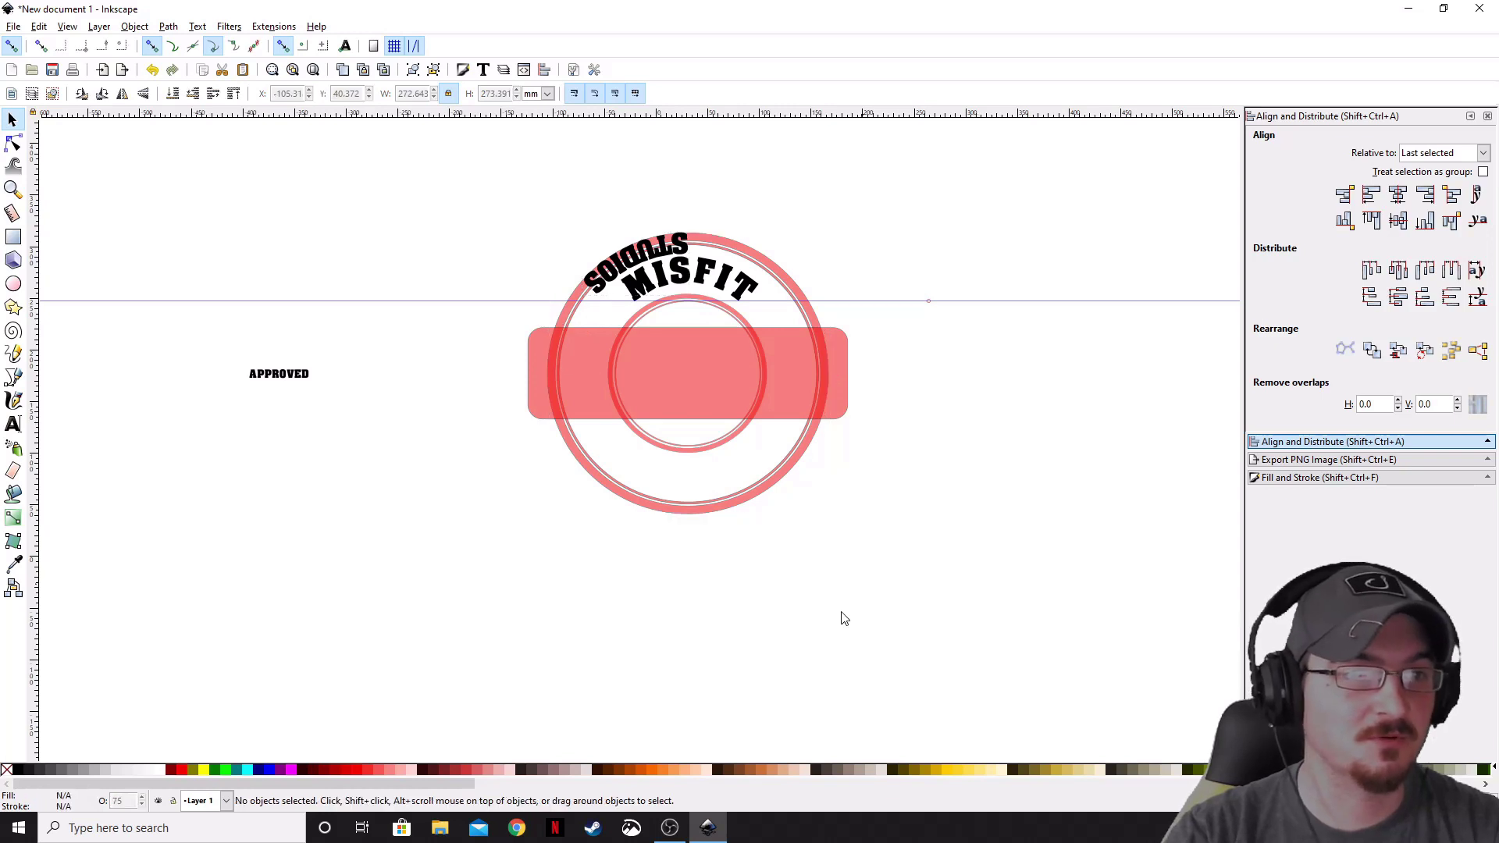
pyautogui.click(798, 464)
pyautogui.press('n')
pyautogui.click(950, 522)
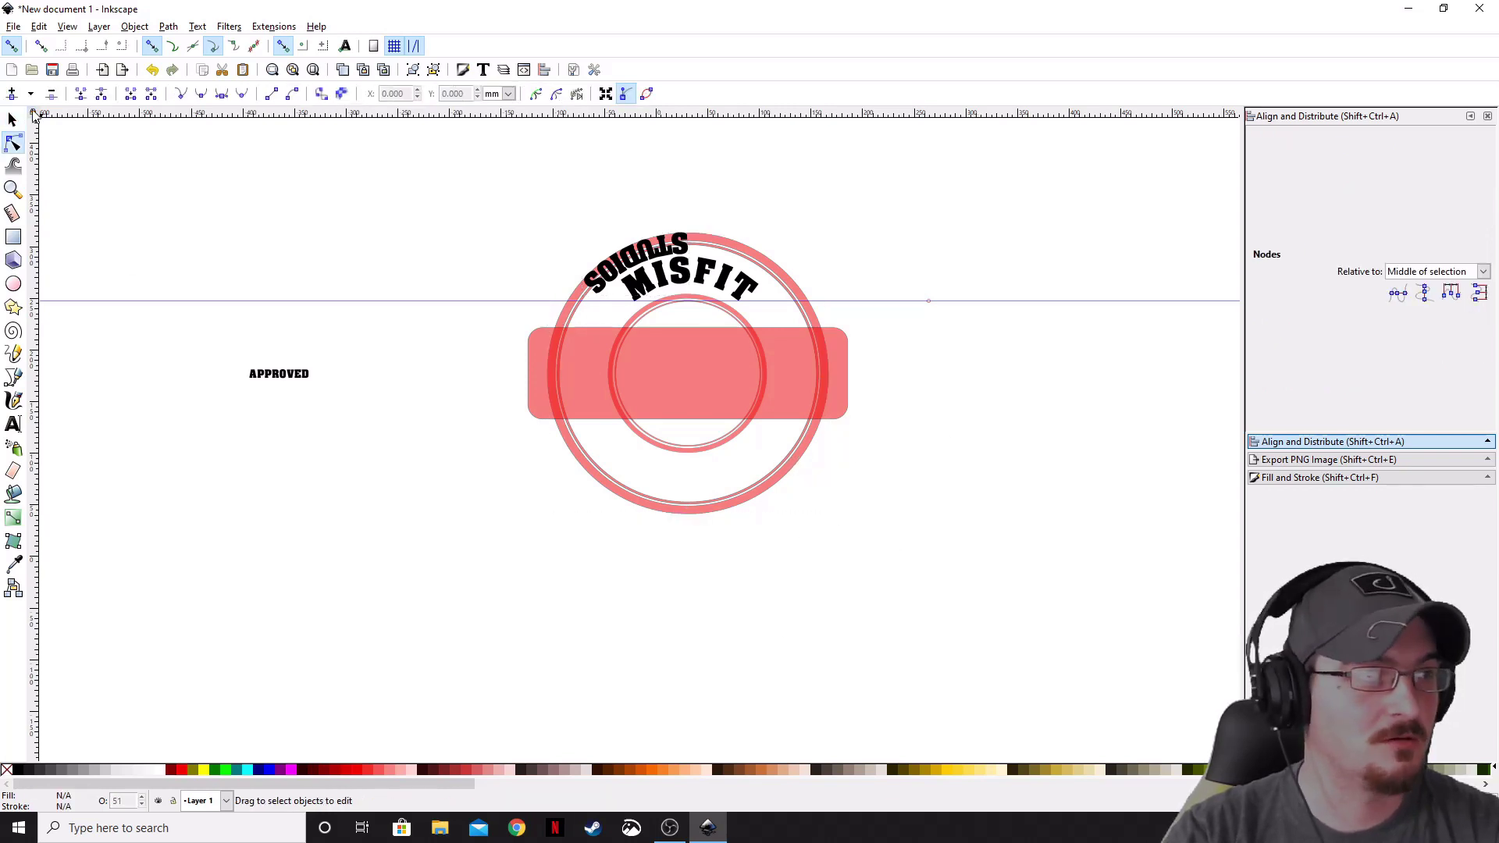
pyautogui.click(13, 119)
pyautogui.click(780, 478)
pyautogui.click(783, 481)
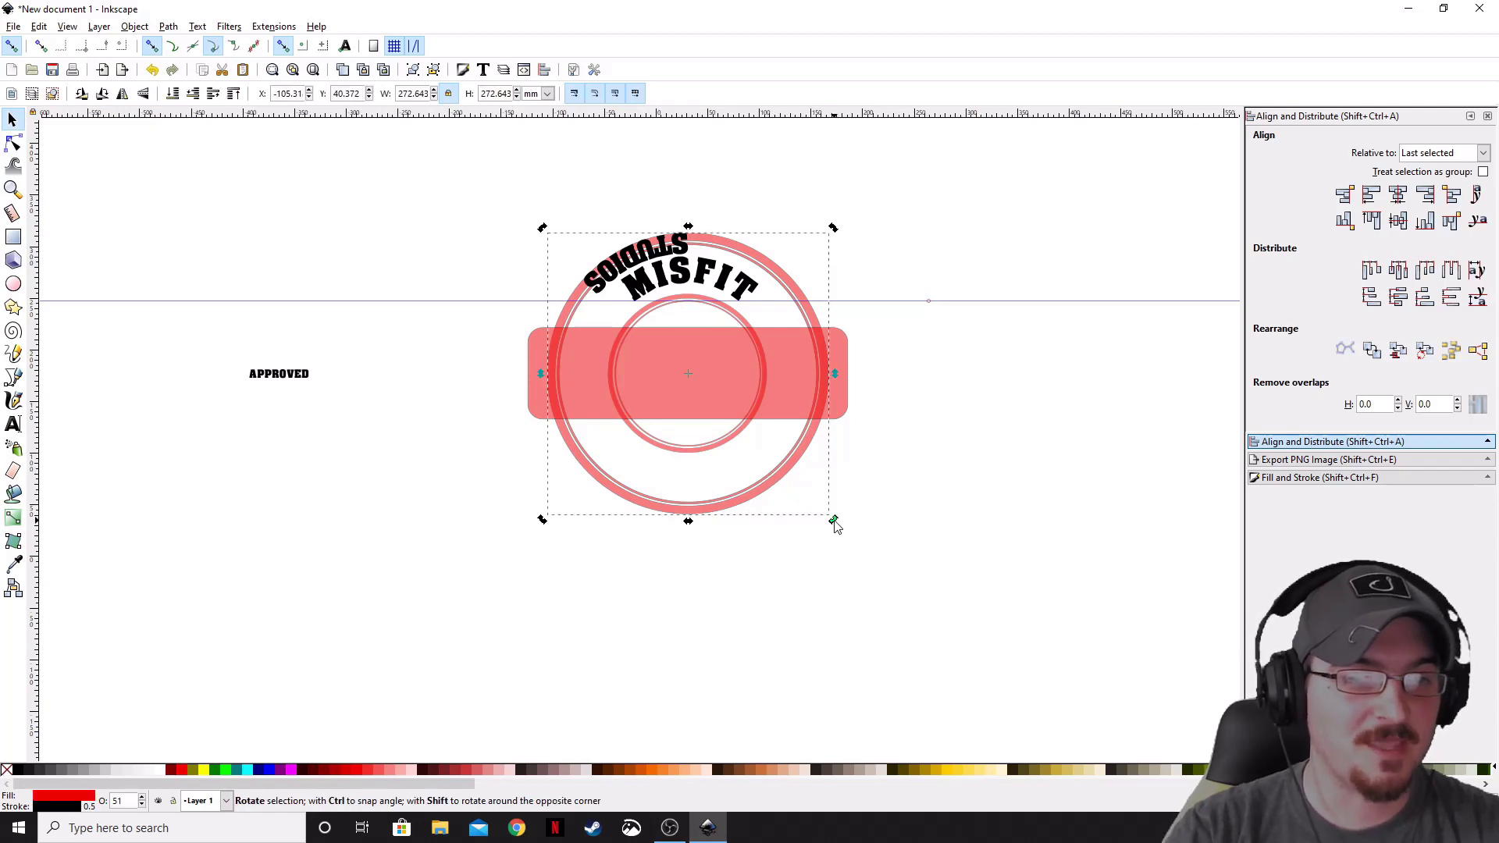
pyautogui.moveTo(831, 518); pyautogui.dragTo(917, 188)
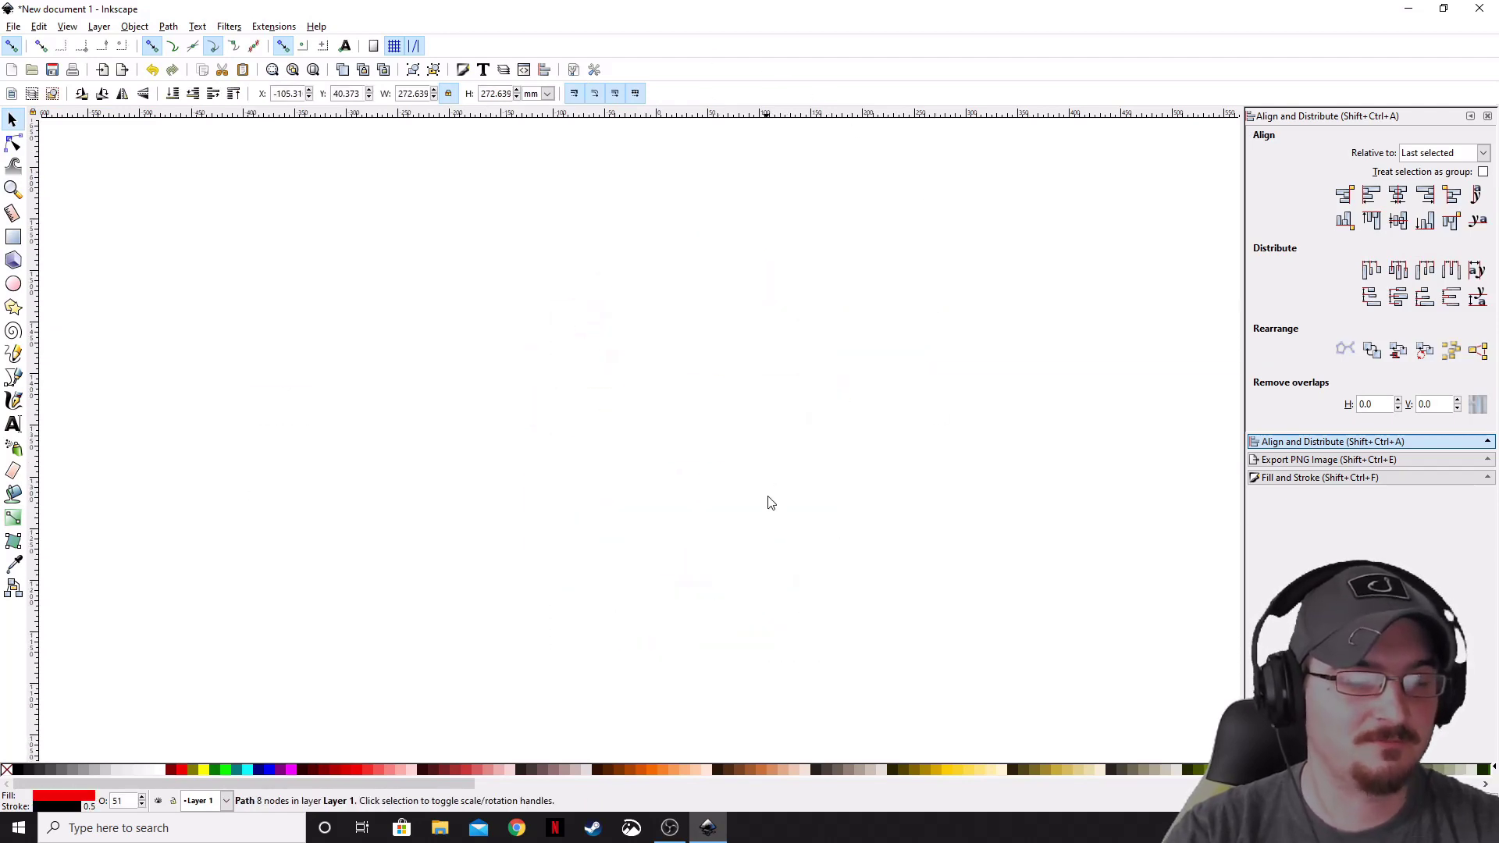
# Step: Rotate the outermost ring slightly further counterclockwise until STUDIOS is centred at the bottom of the ring
pyautogui.scroll(-3, 770, 512)
pyautogui.scroll(6, 687, 475)
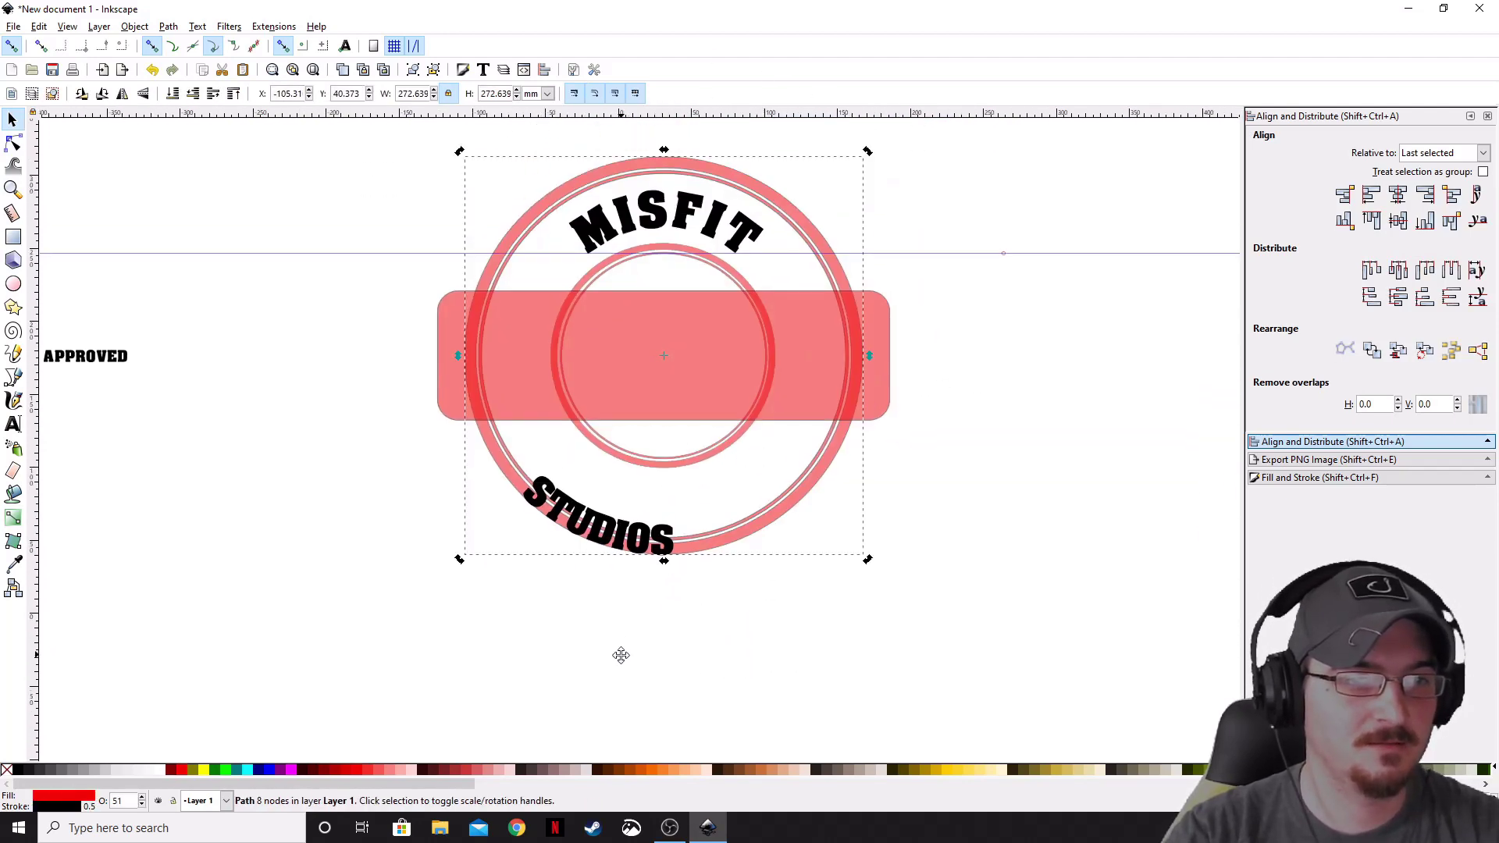
pyautogui.scroll(-1, 619, 656)
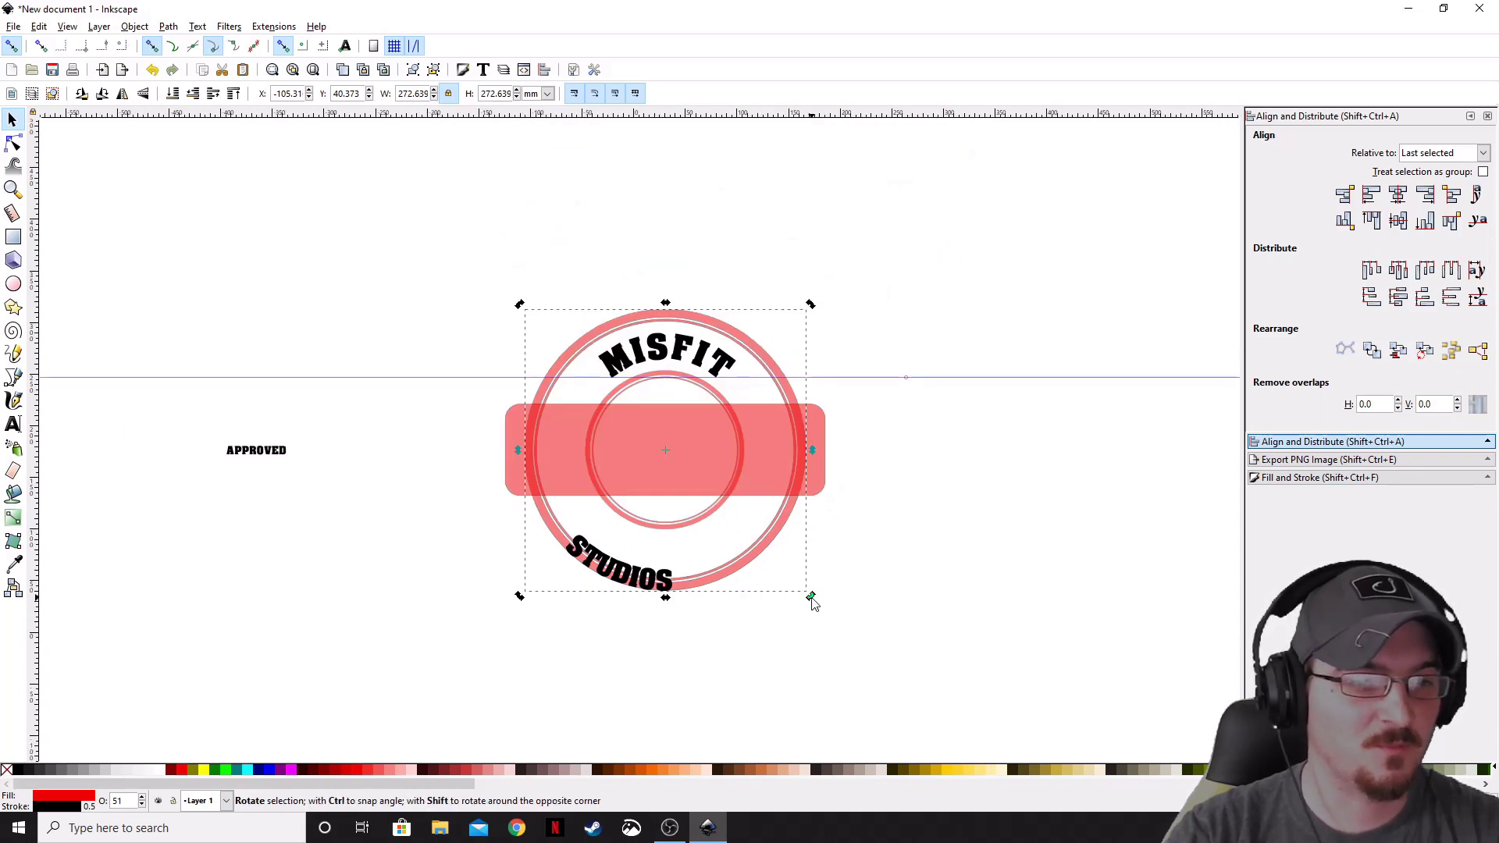
pyautogui.moveTo(812, 601); pyautogui.dragTo(872, 549)
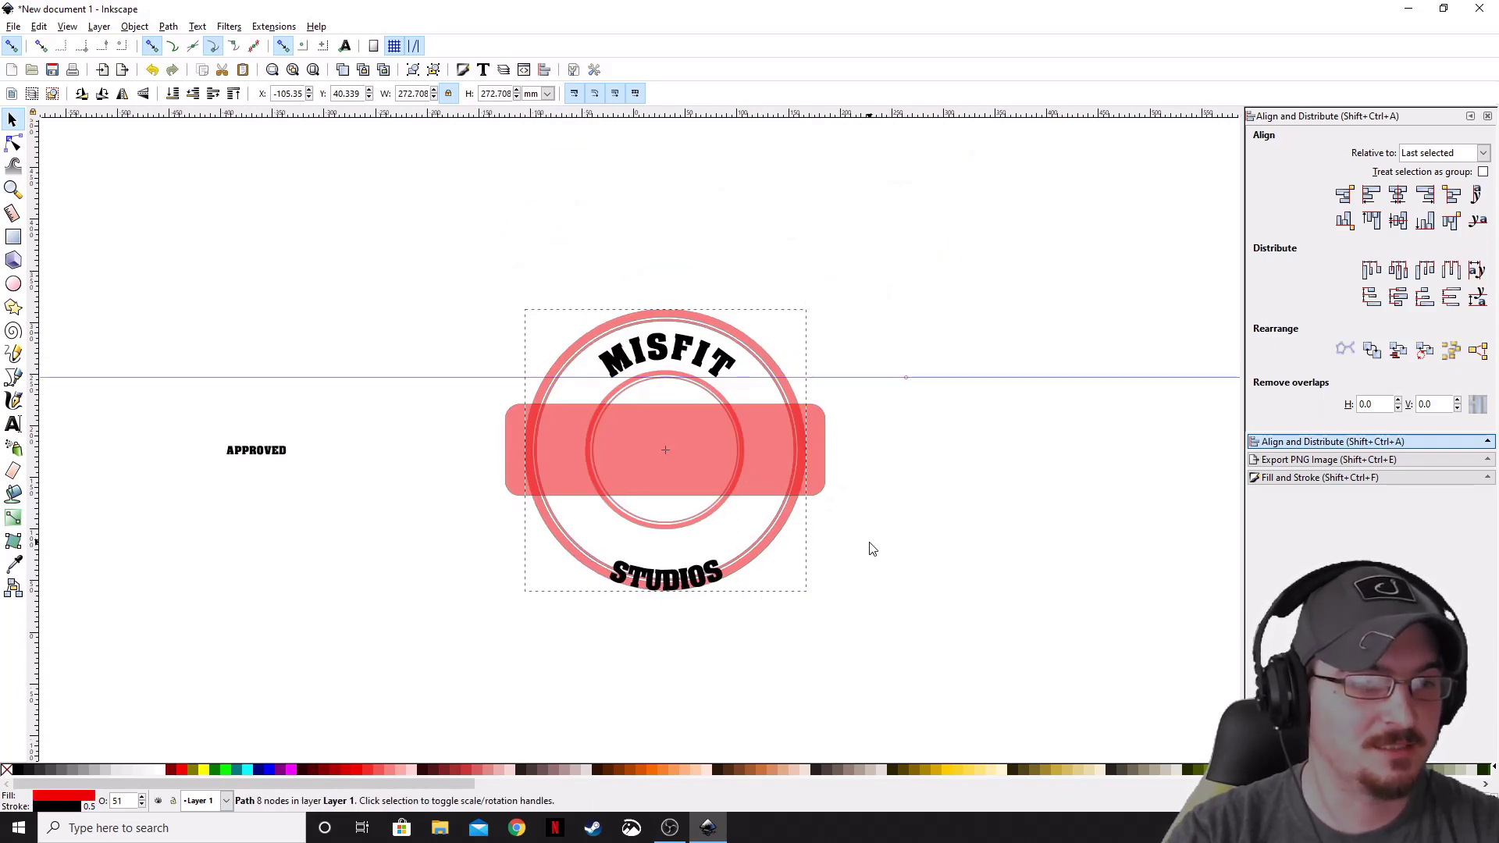
# Step: Move the curved STUDIOS text straight up about 28 mm into the gap between the outer and inner ring pairs
pyautogui.scroll(1, 666, 658)
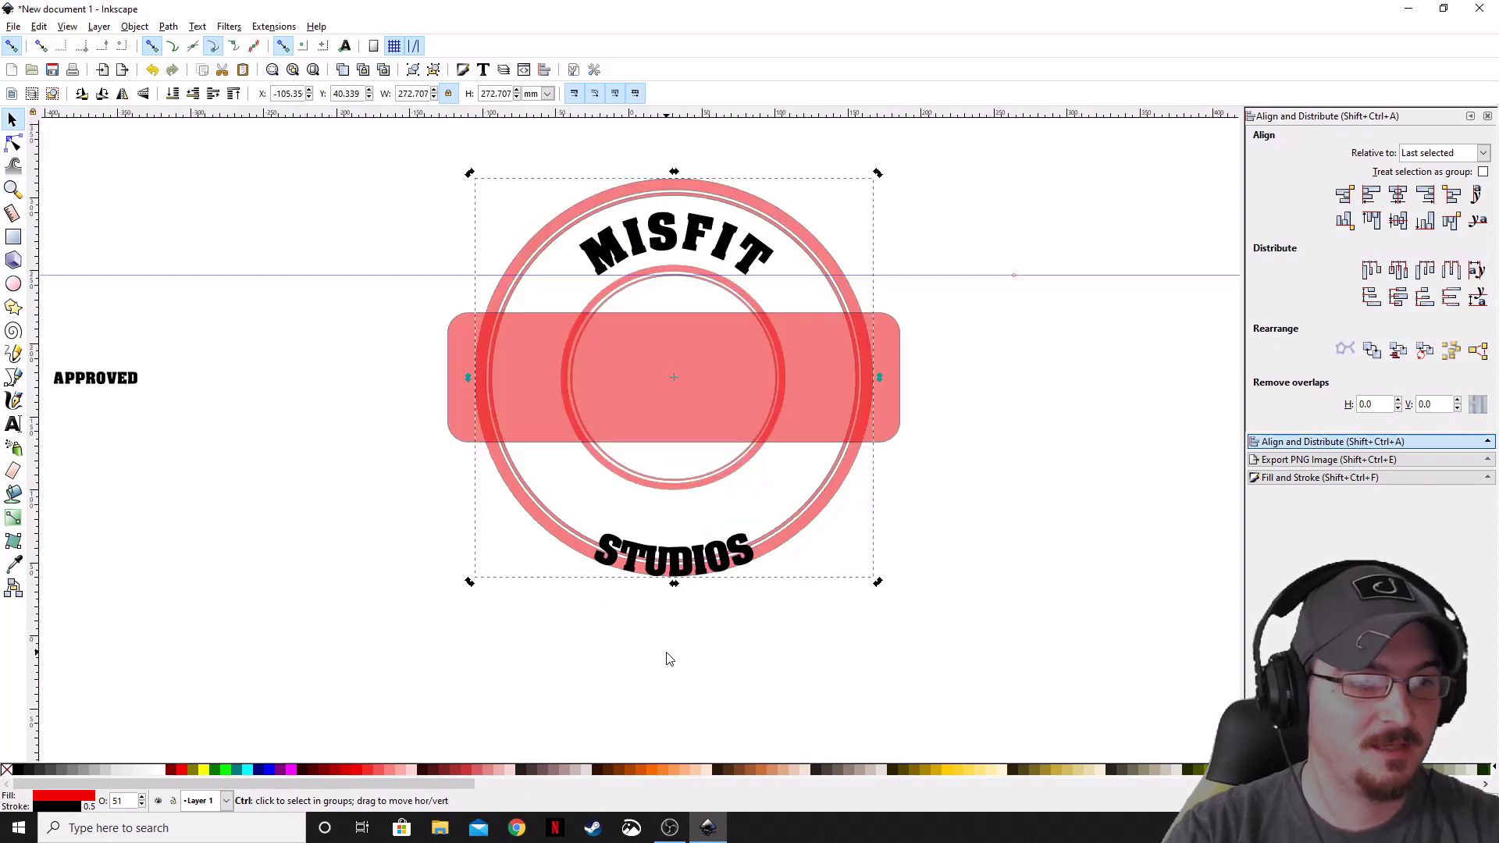
pyautogui.scroll(-1, 666, 658)
pyautogui.rightClick(743, 603)
pyautogui.press('Escape')
pyautogui.scroll(1, 1013, 617)
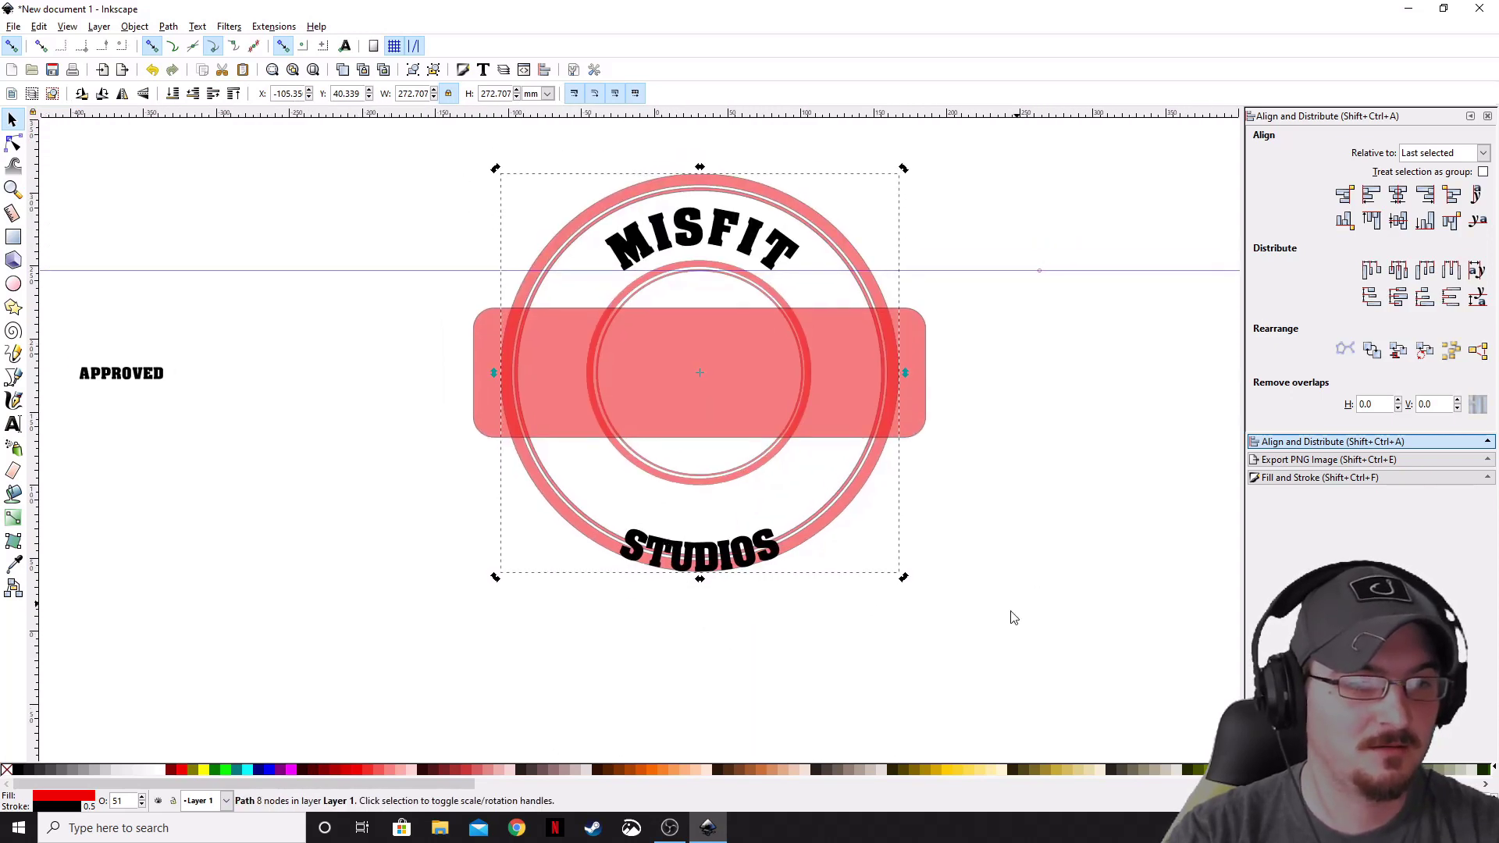
pyautogui.click(698, 671)
pyautogui.click(698, 557)
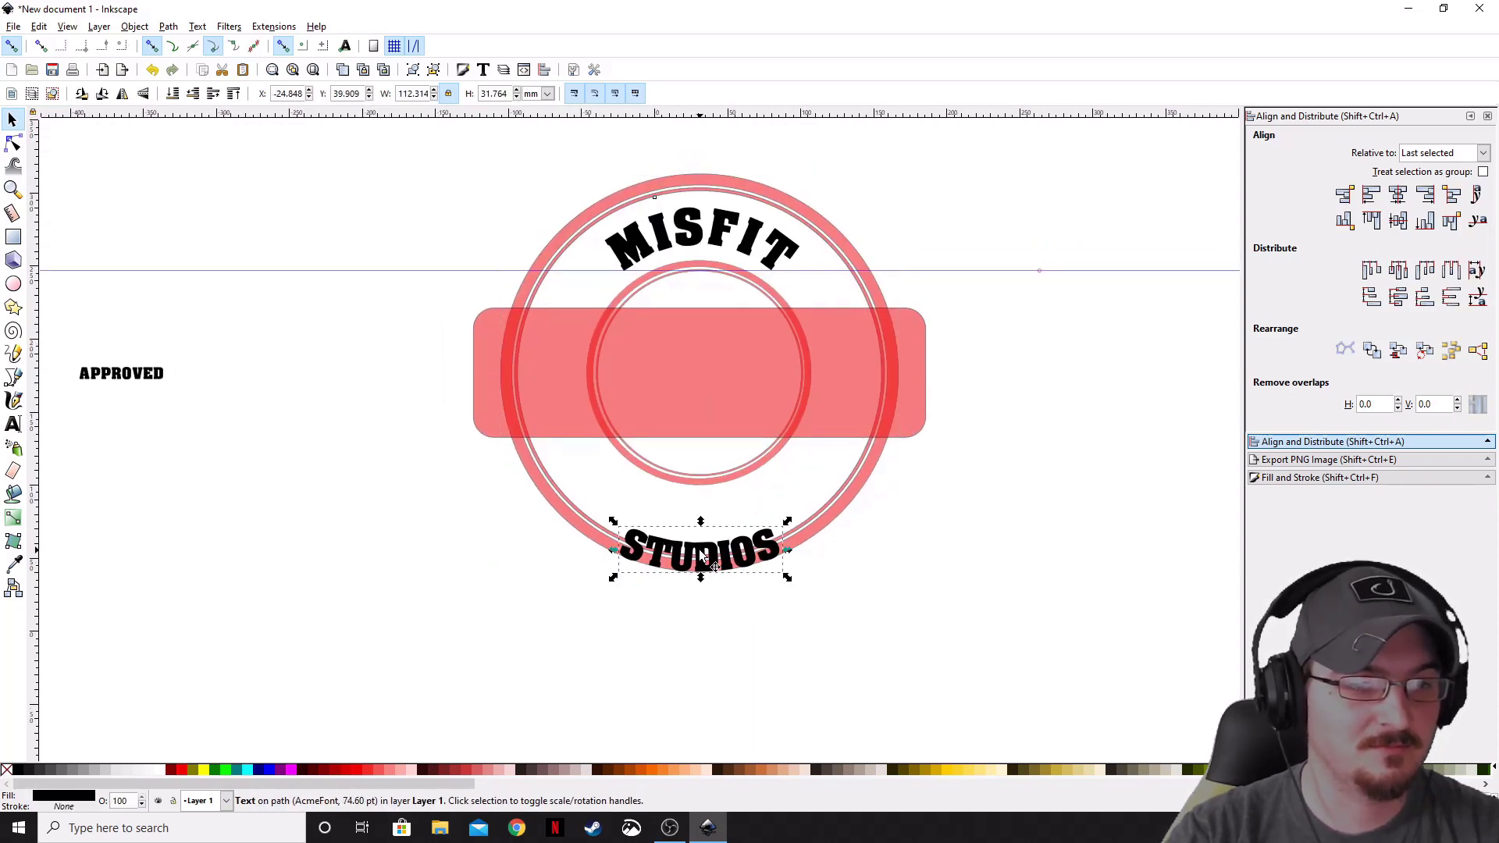
pyautogui.moveTo(705, 554); pyautogui.dragTo(706, 519)
pyautogui.click(802, 659)
pyautogui.scroll(1, 886, 601)
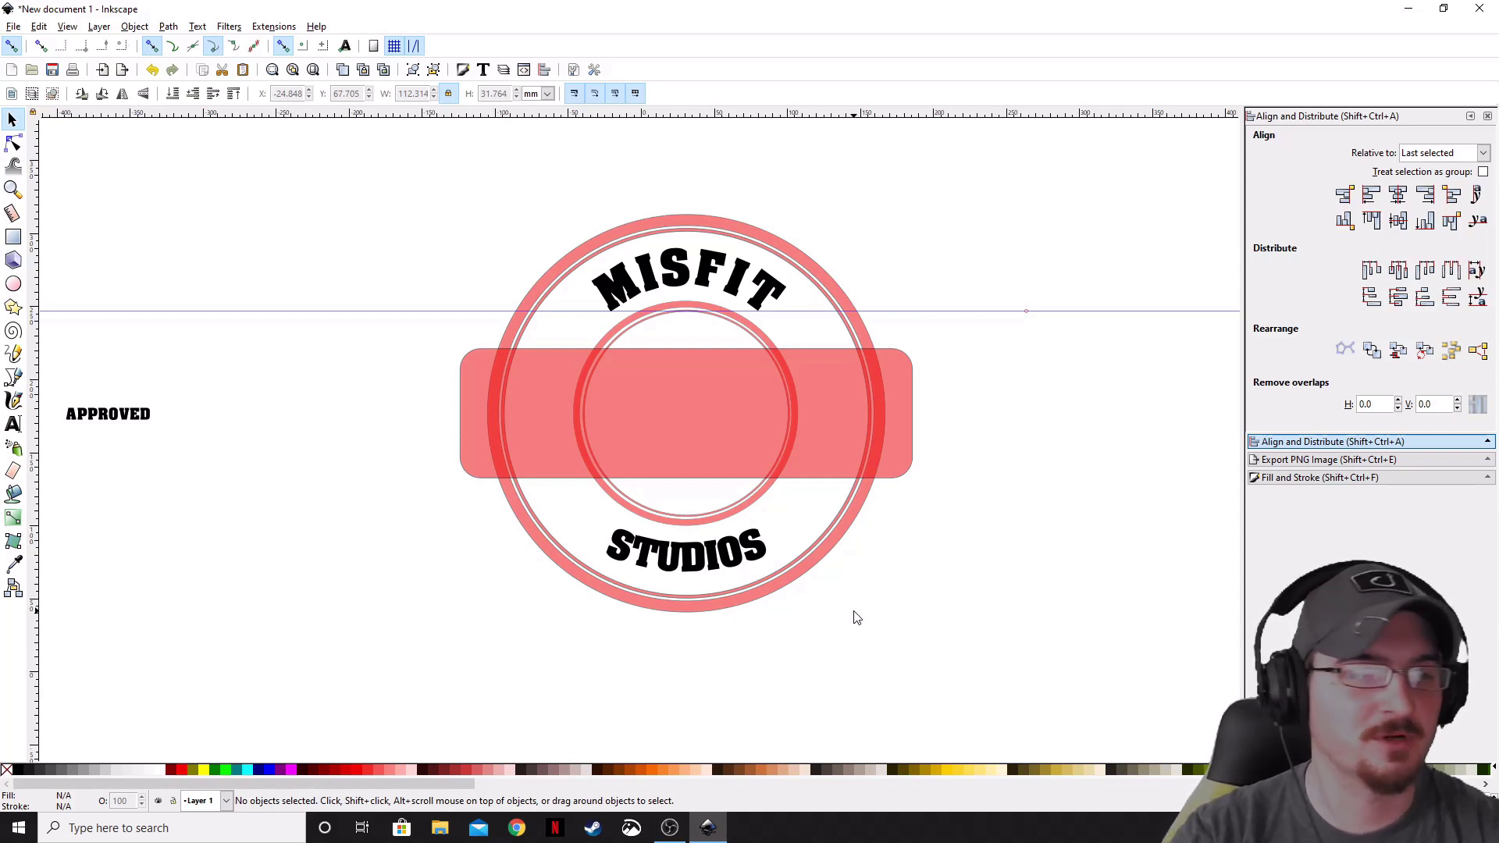
pyautogui.click(692, 556)
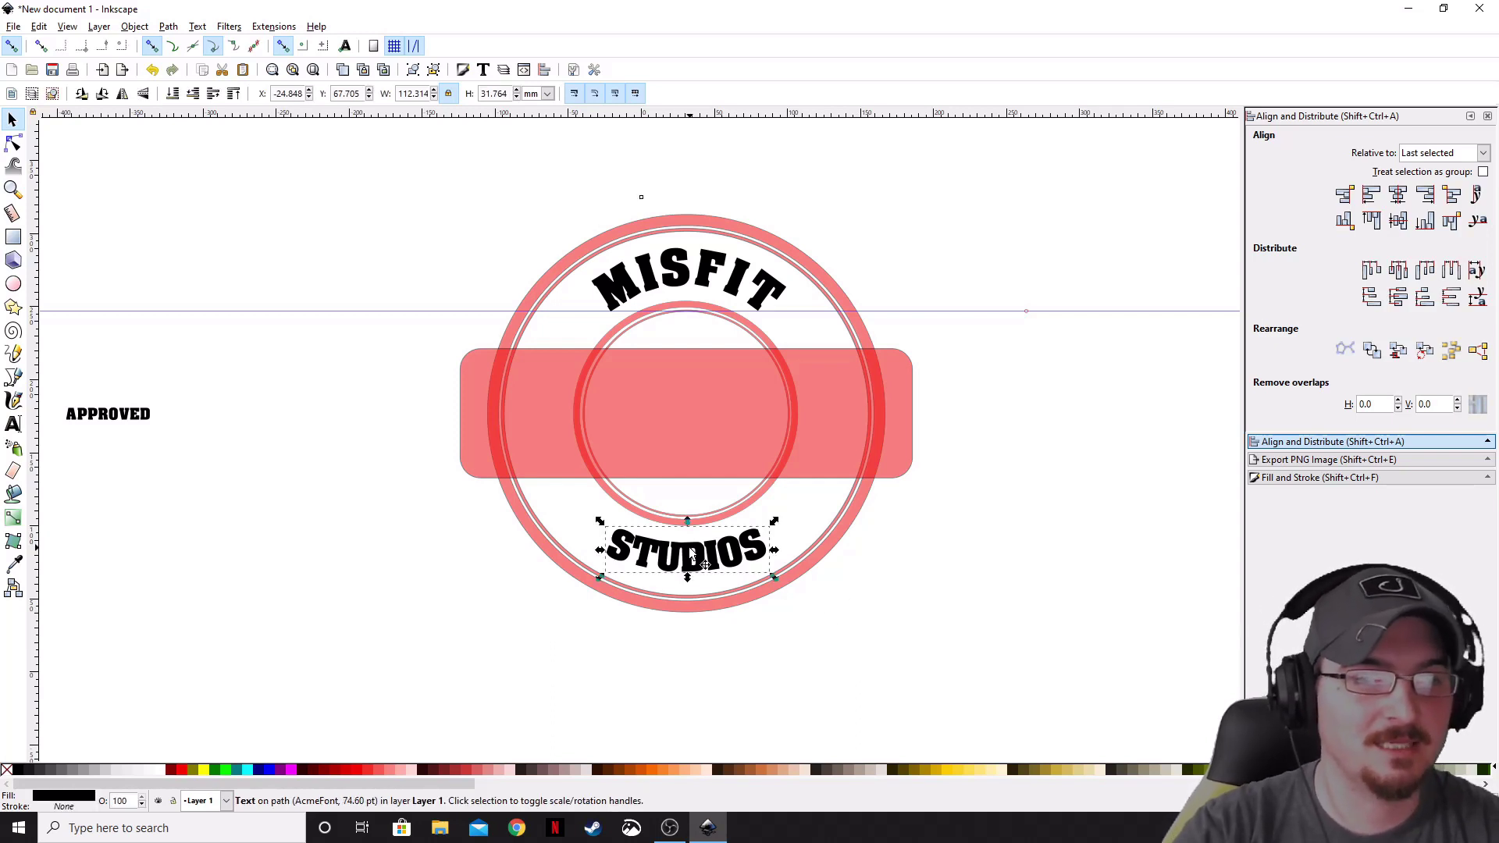
pyautogui.click(692, 556)
pyautogui.doubleClick(692, 556)
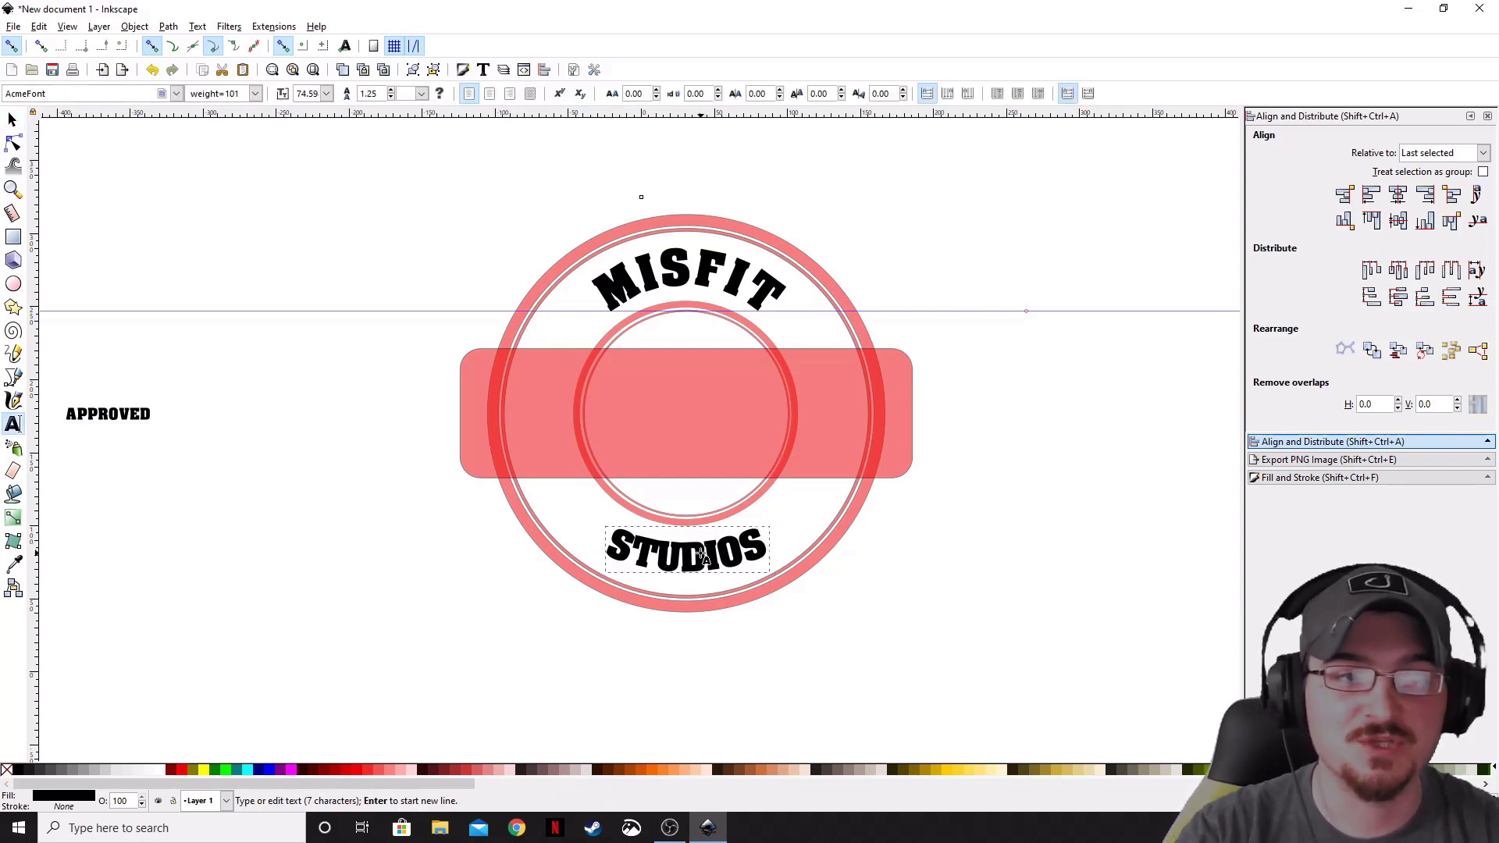
pyautogui.press('F1')
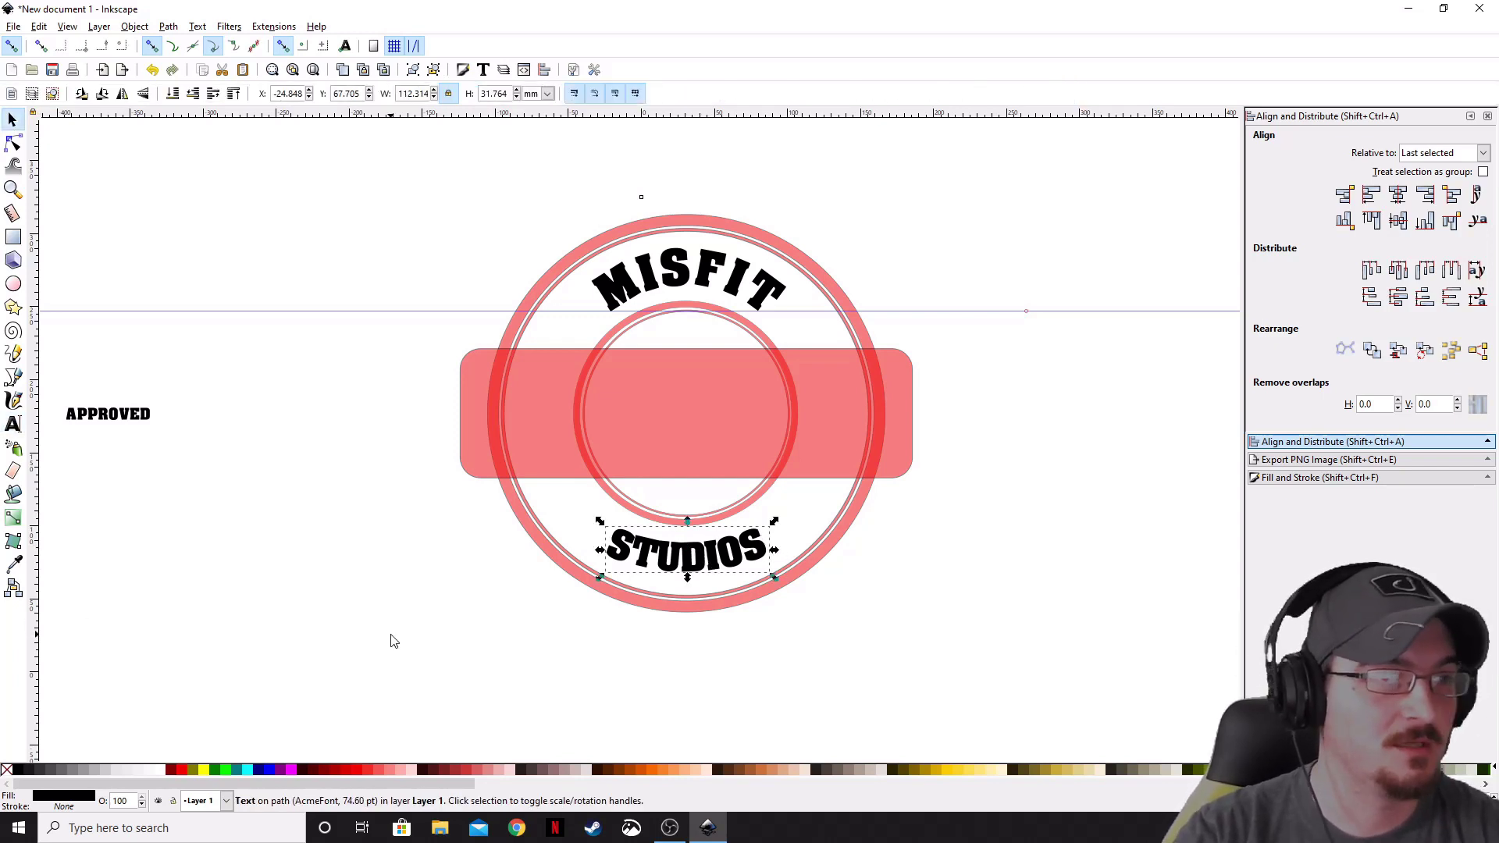
pyautogui.click(393, 640)
# Step: Widen the letter spacing of the curved STUDIOS text to 15.18 px
pyautogui.click(729, 576)
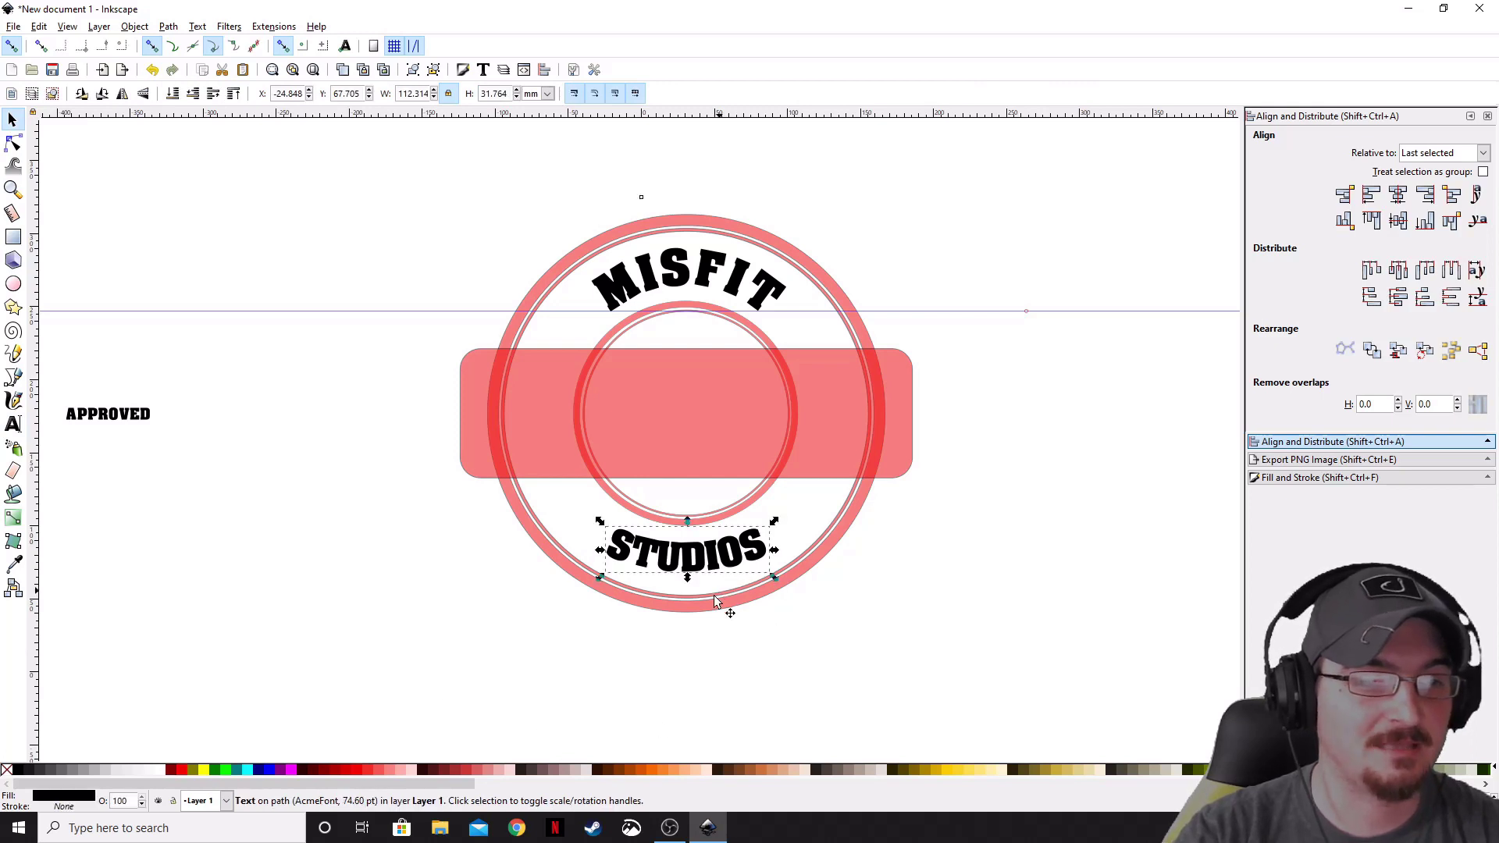
pyautogui.click(13, 425)
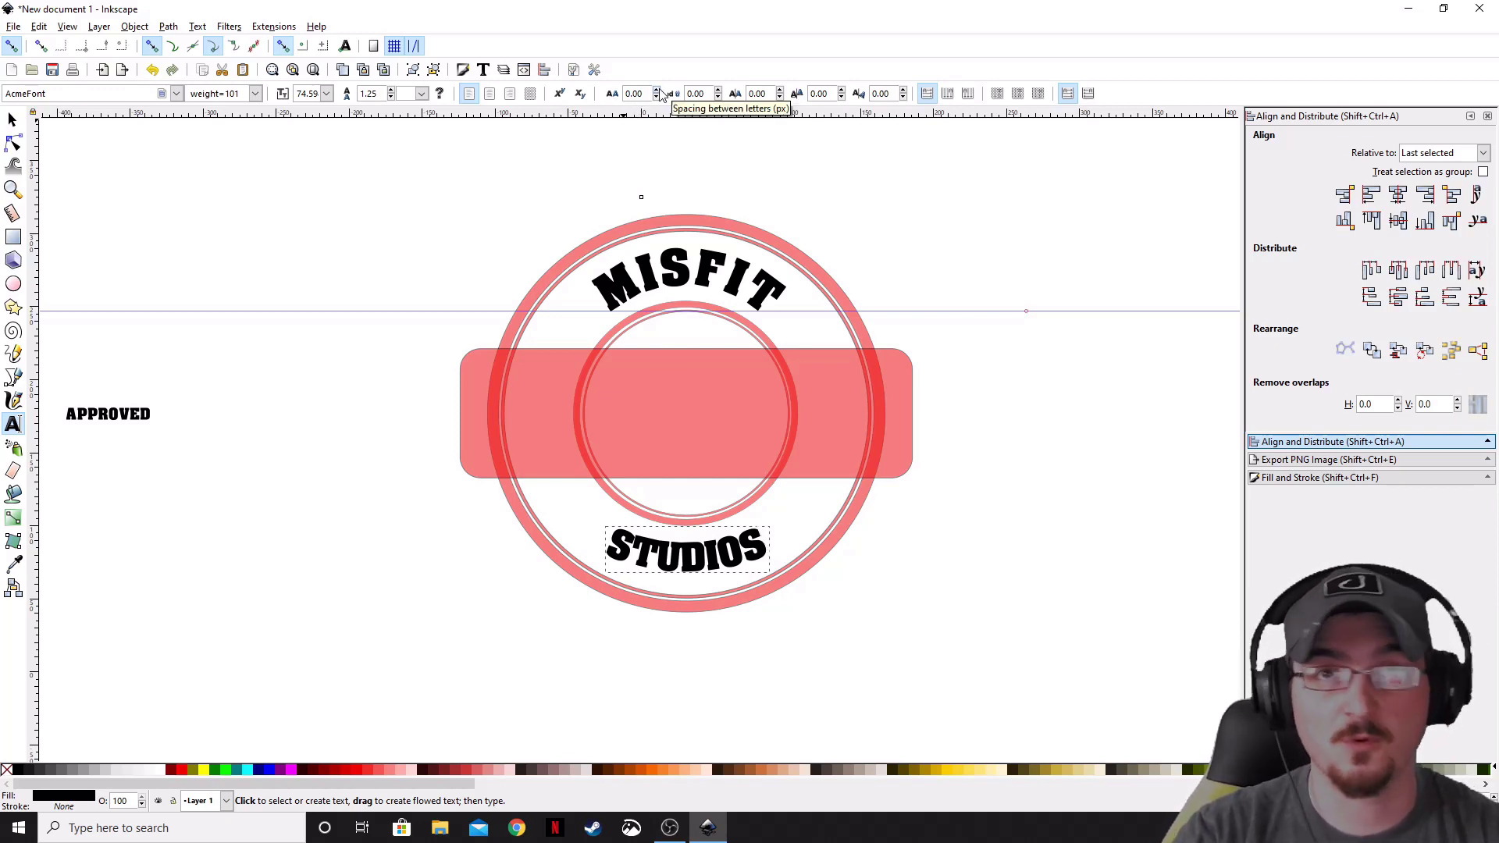
pyautogui.moveTo(658, 91); pyautogui.dragTo(658, 91)
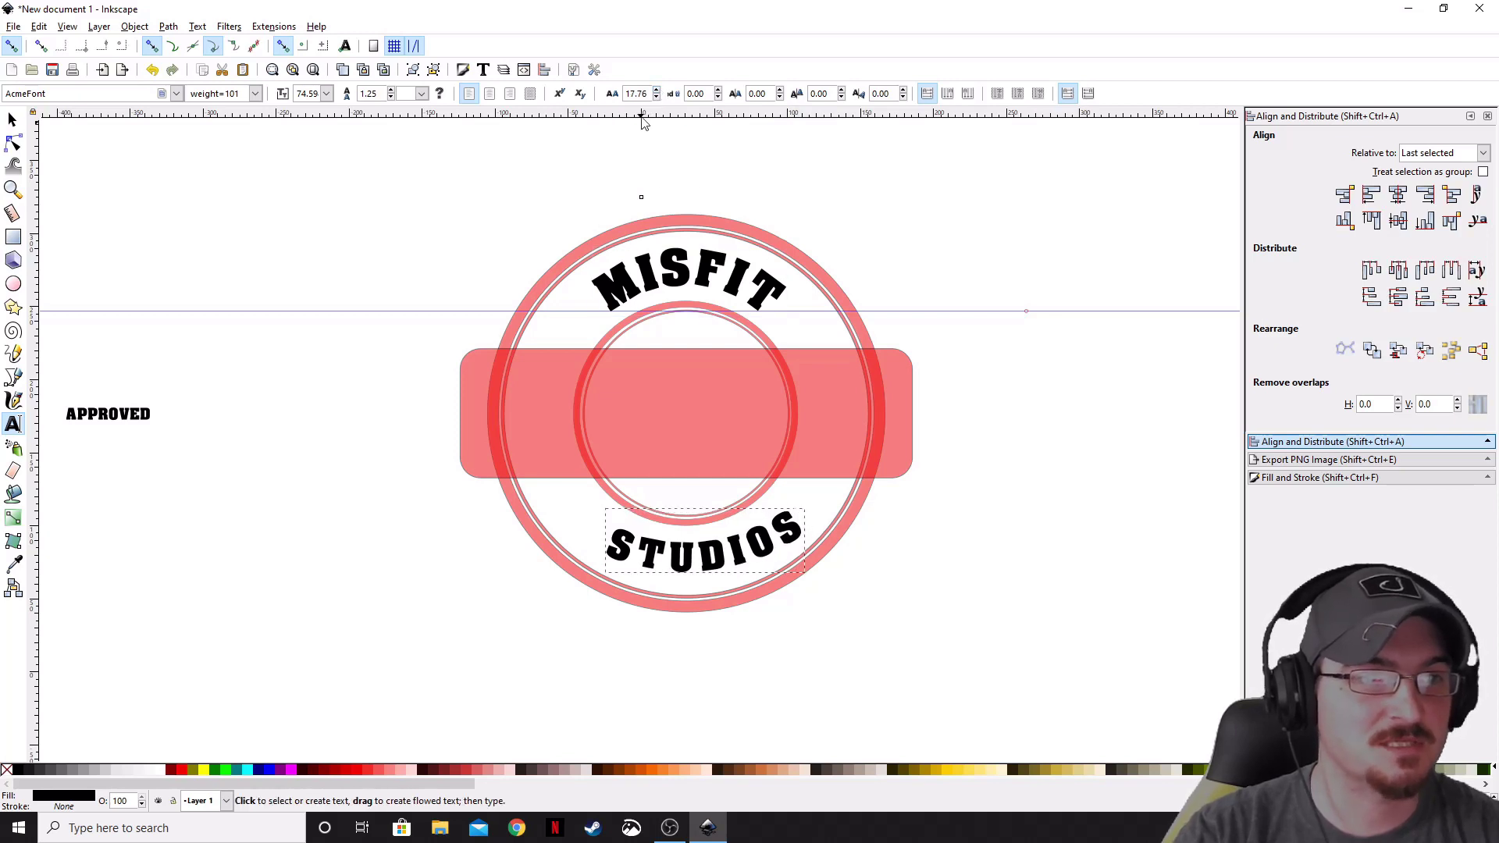
pyautogui.click(658, 96)
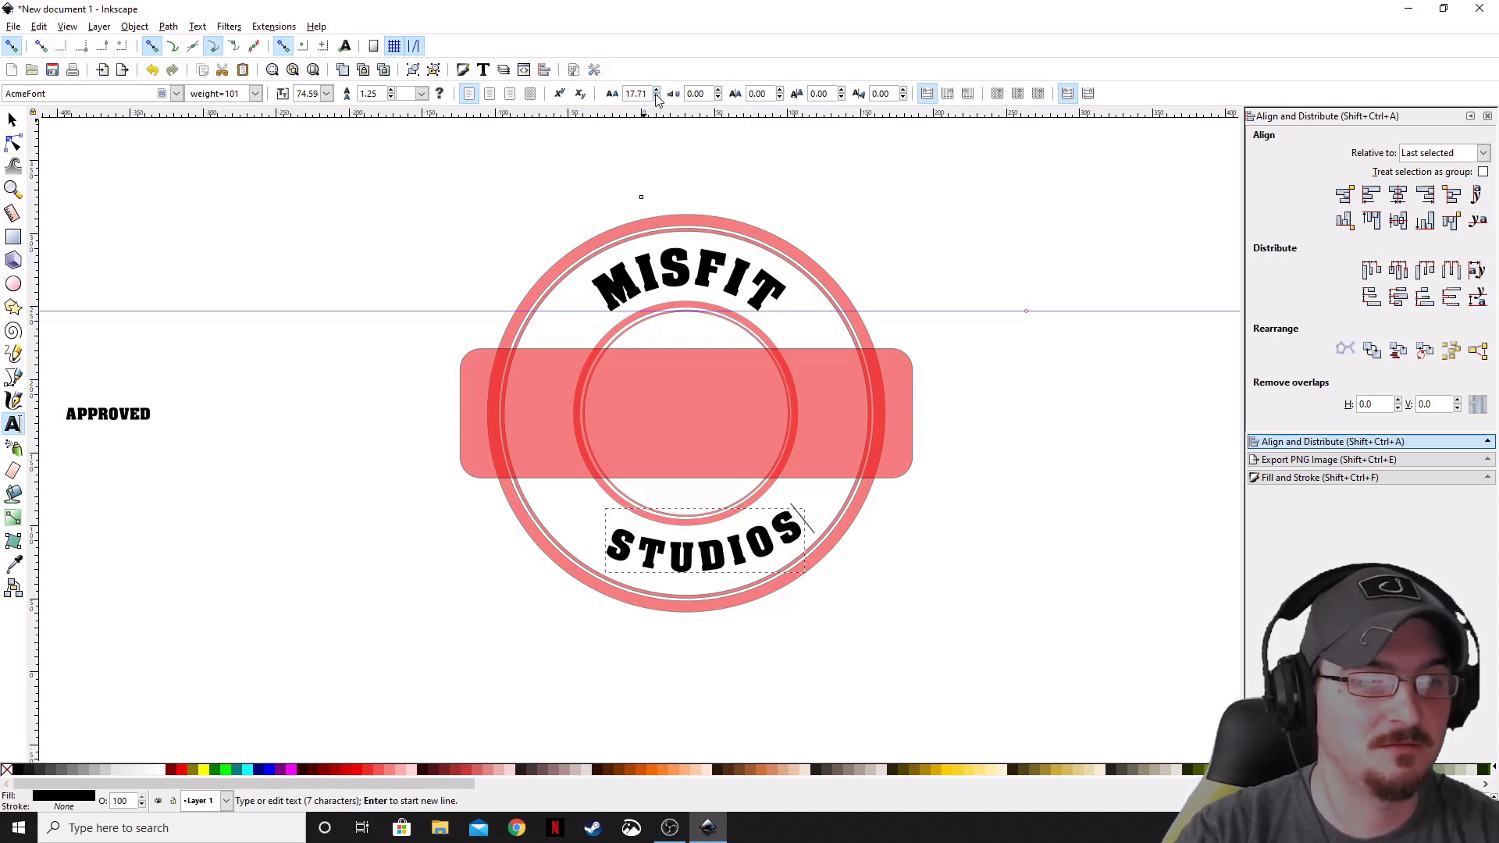
pyautogui.click(657, 96)
pyautogui.click(656, 96)
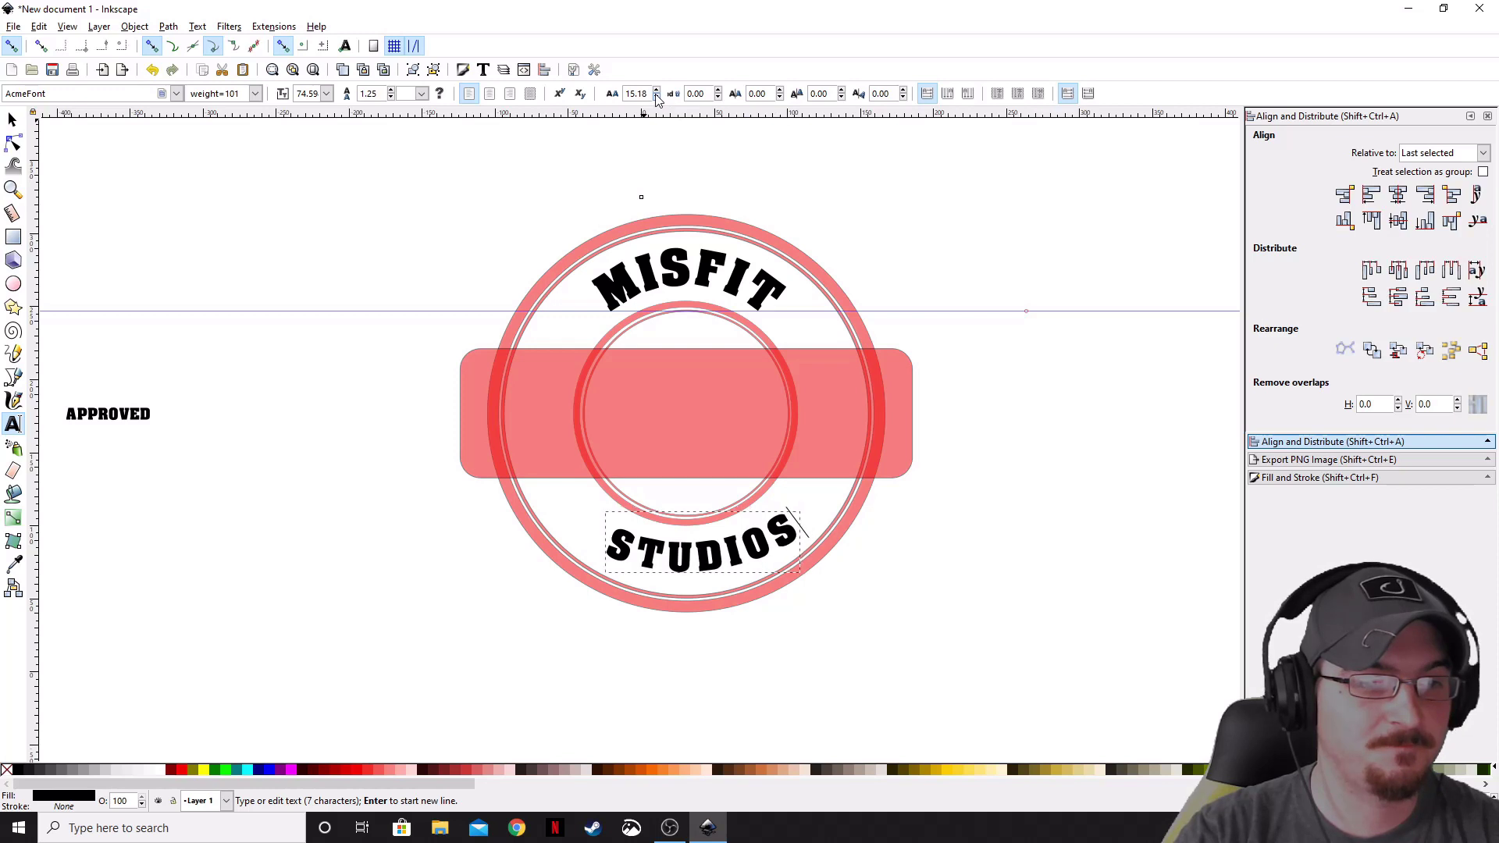
pyautogui.press('F1')
pyautogui.click(746, 621)
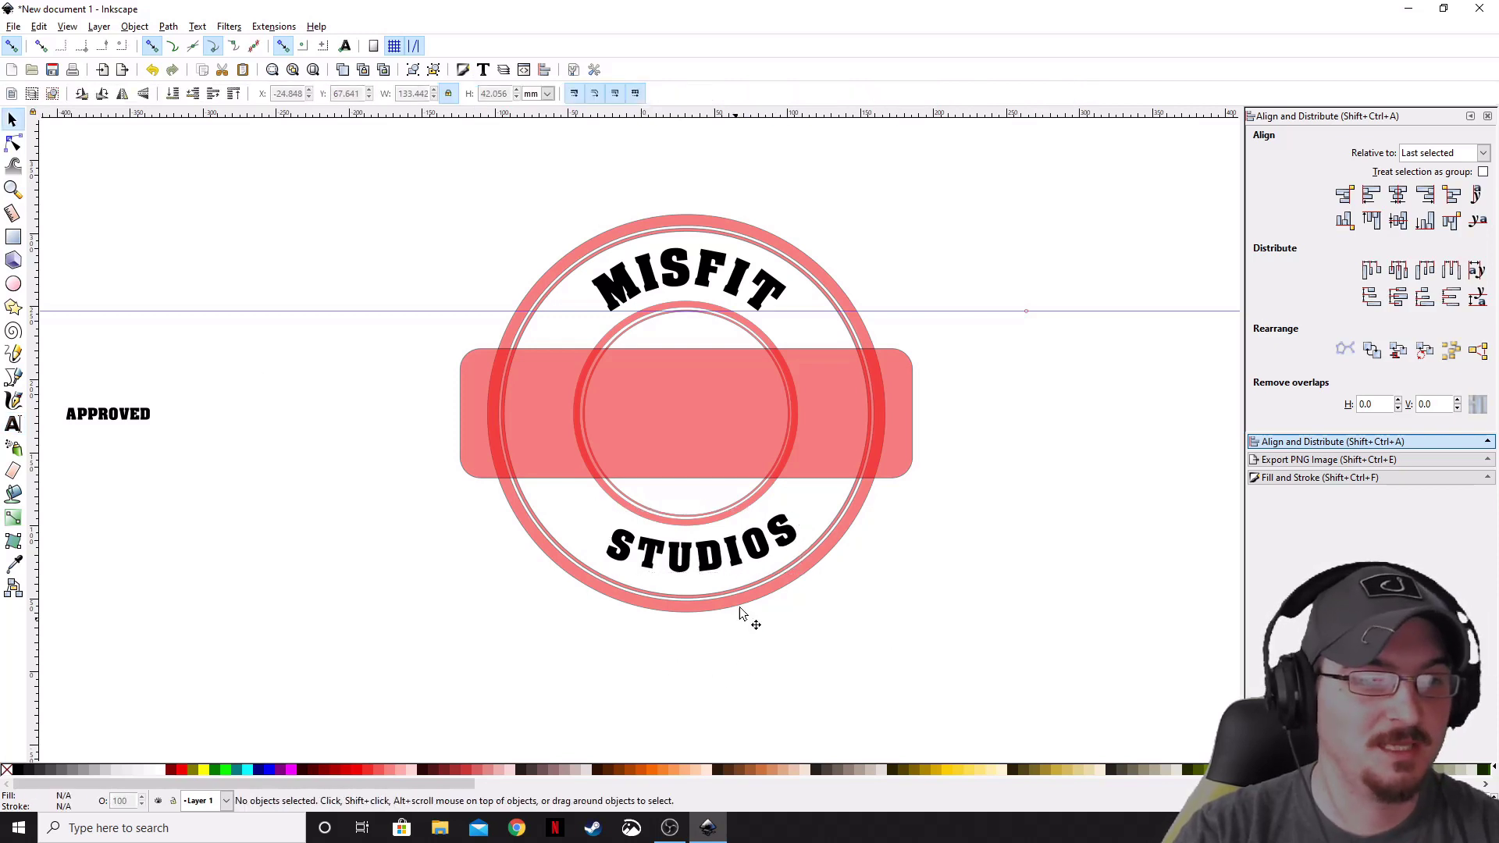
# Step: Rotate the outermost ring slightly clockwise to recentre STUDIOS, and move the horizontal guide to the lower edge of the inner rings, about 103.70 mm
pyautogui.click(800, 579)
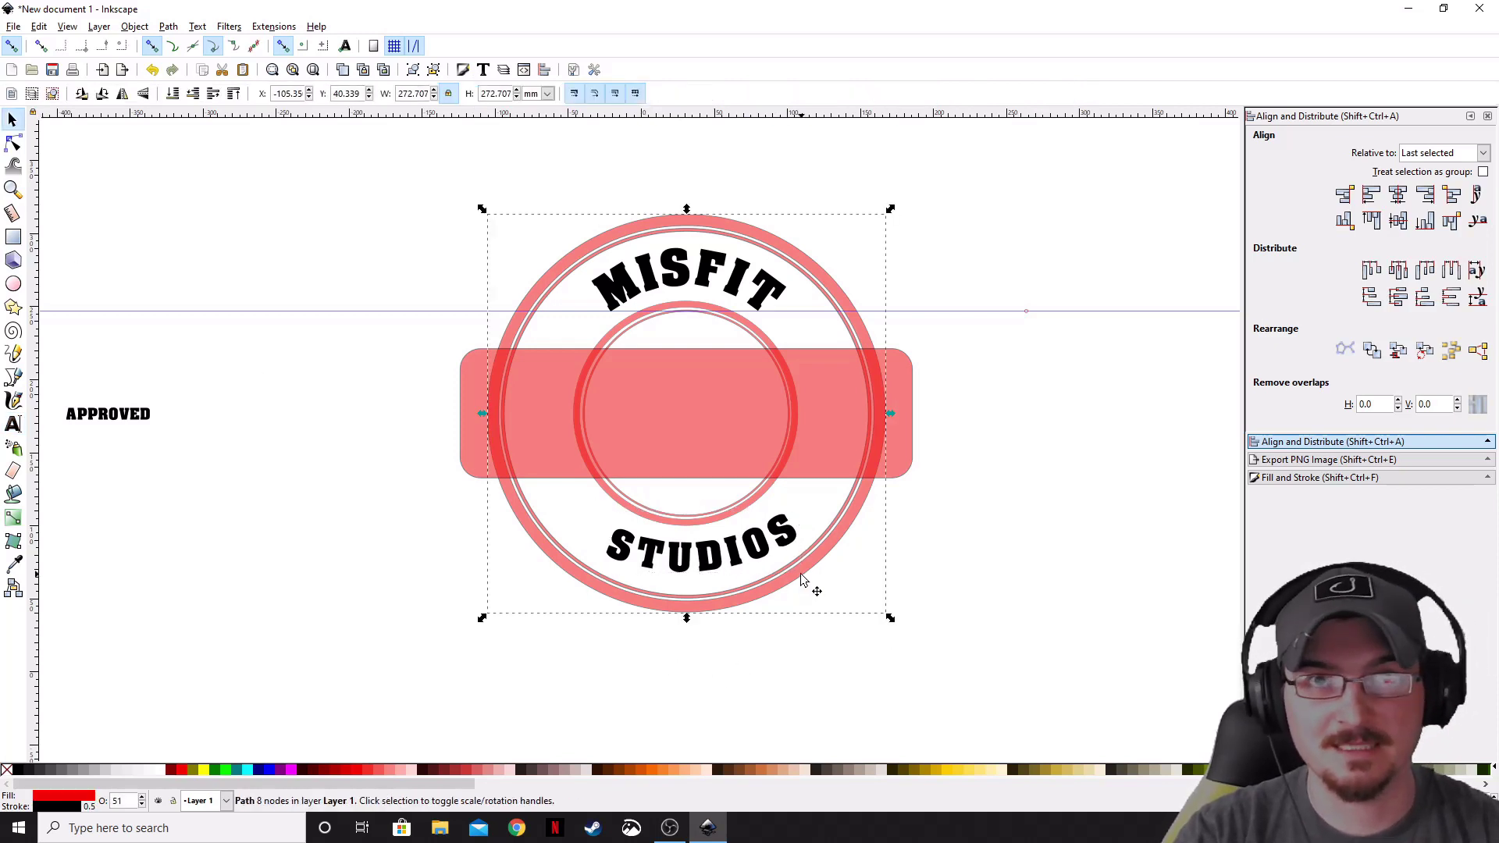
pyautogui.click(801, 579)
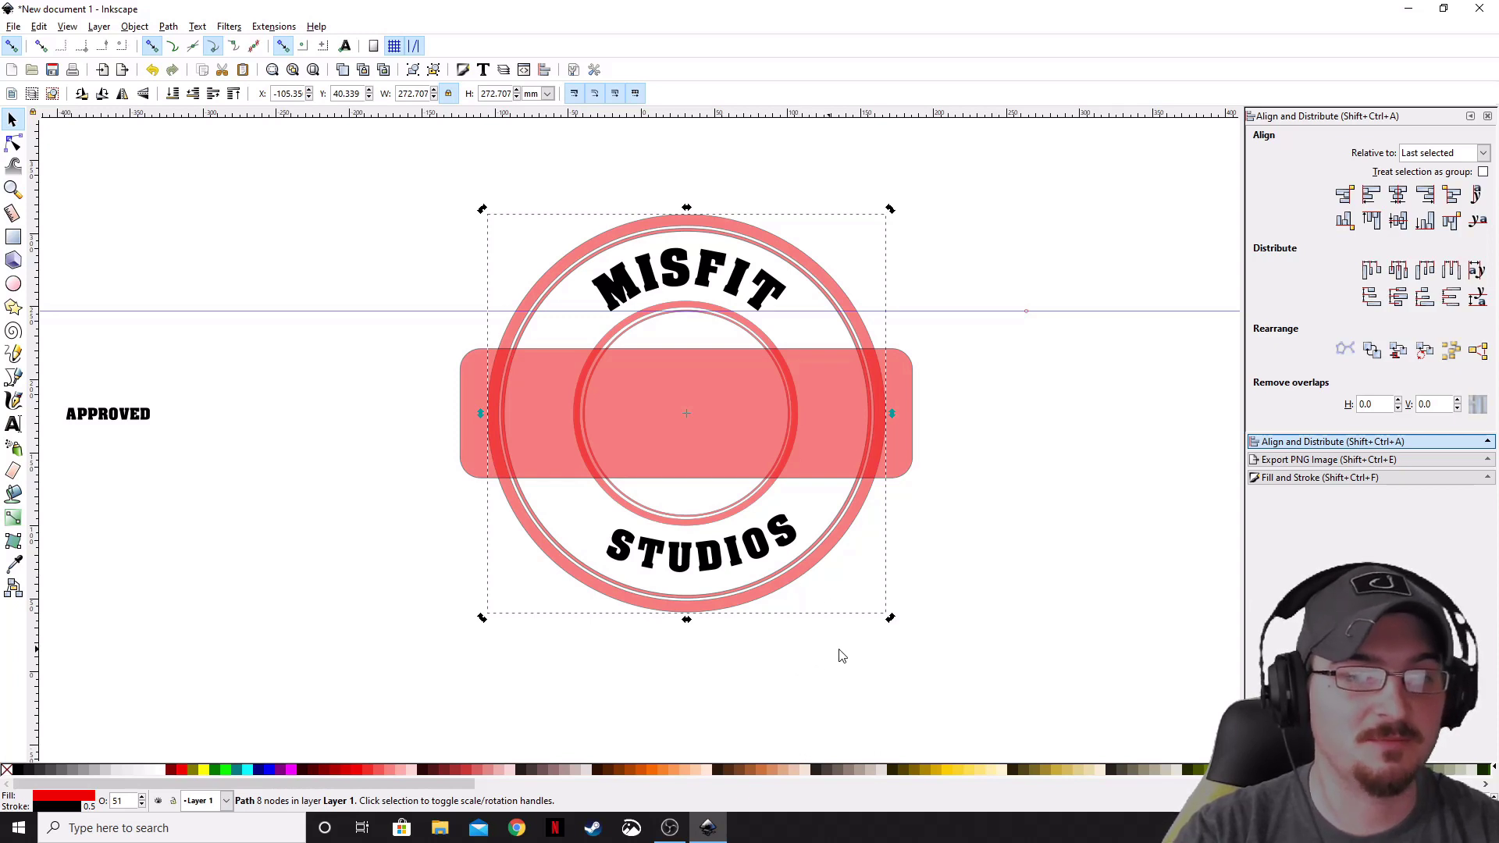
pyautogui.moveTo(891, 619); pyautogui.dragTo(868, 642)
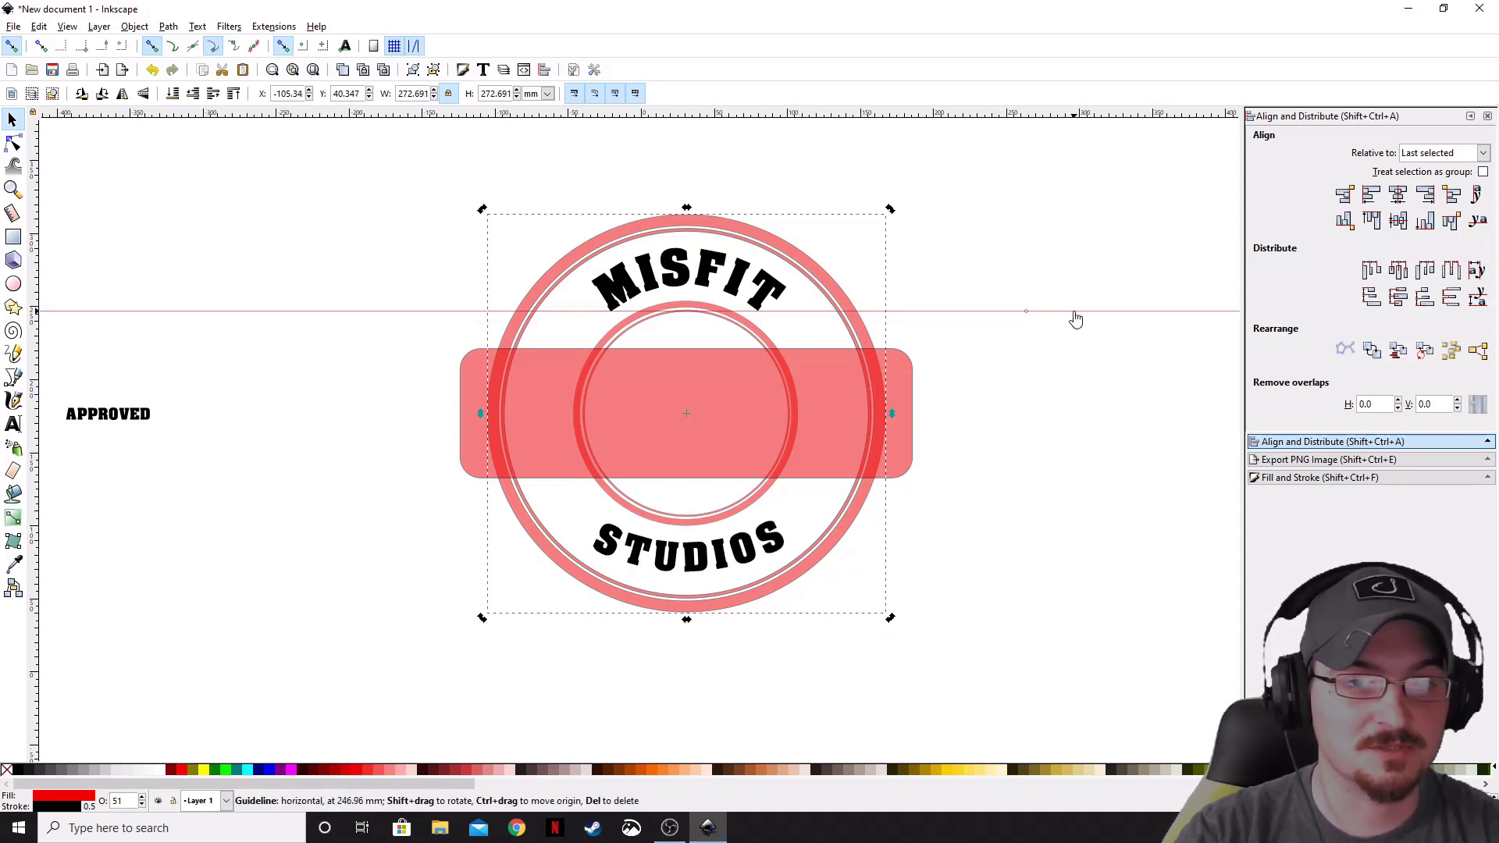
pyautogui.moveTo(1075, 313); pyautogui.dragTo(1098, 528)
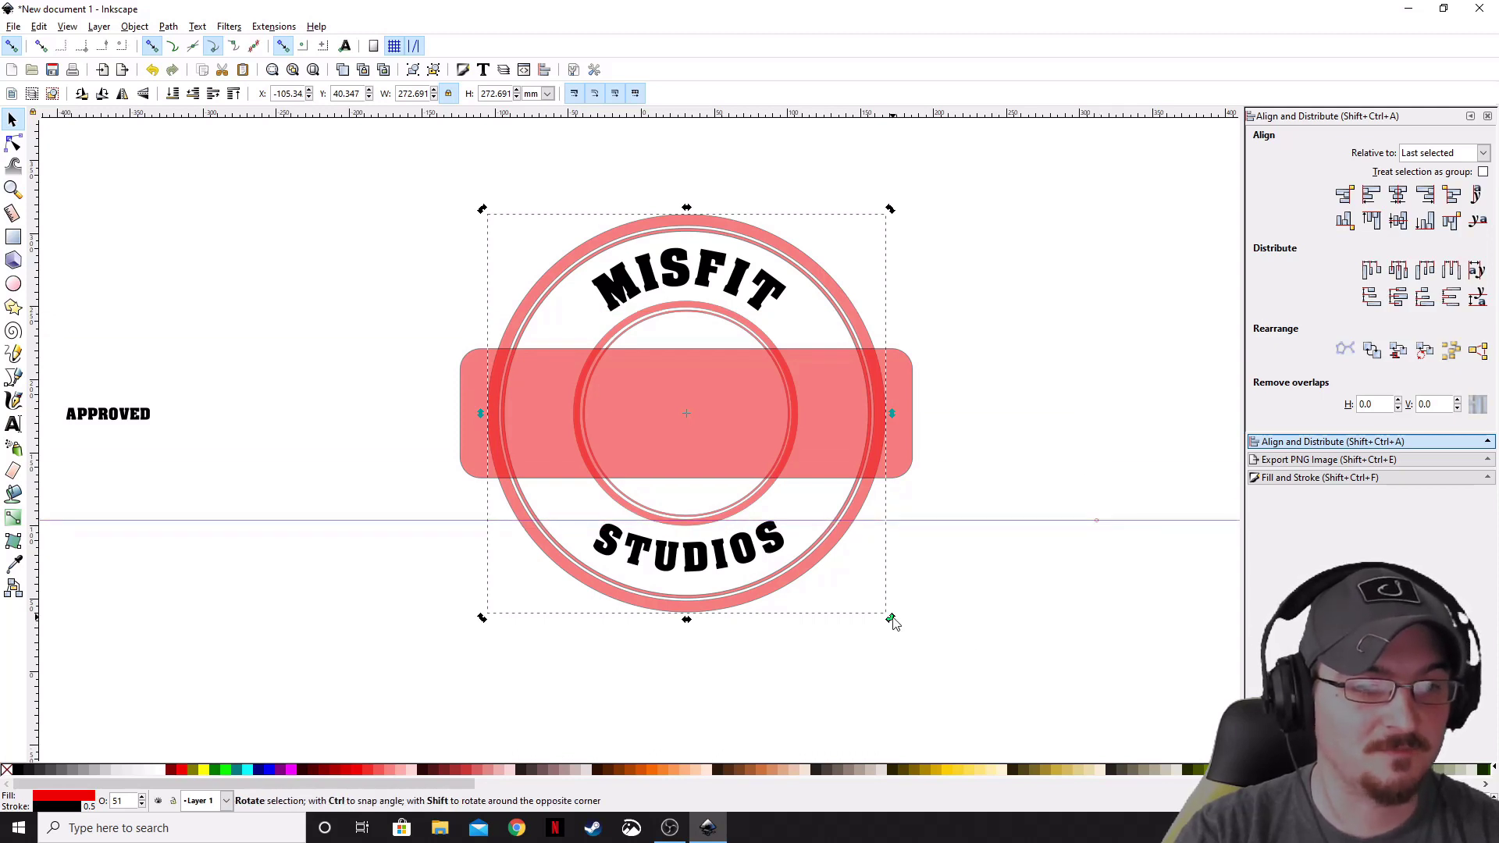
pyautogui.moveTo(891, 617); pyautogui.dragTo(899, 605)
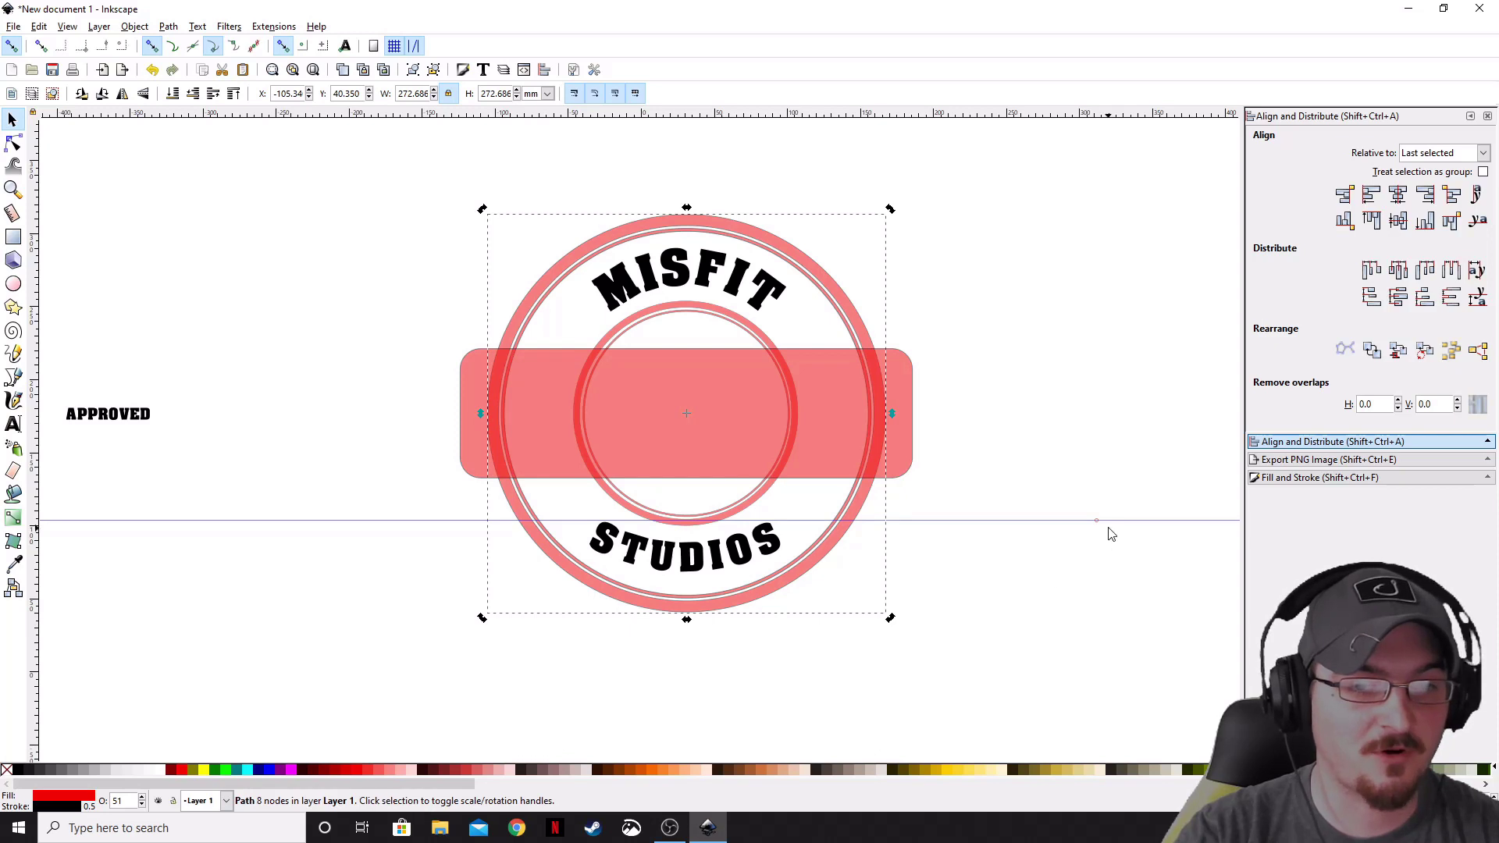
pyautogui.moveTo(1108, 528); pyautogui.dragTo(1111, 529)
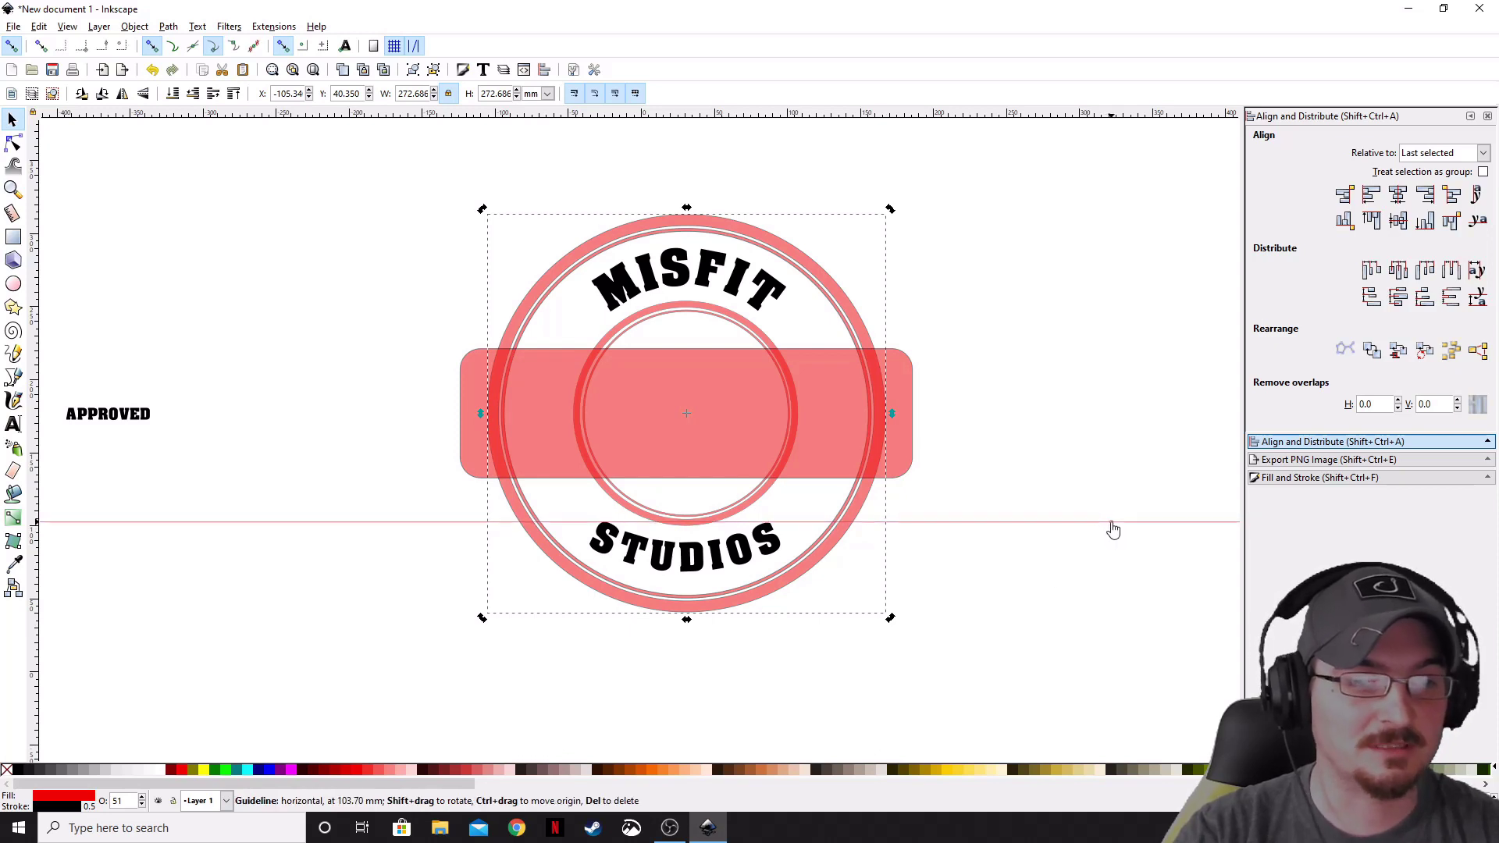
# Step: Convert the curved MISFIT text at the top of the stamp from text to path outlines
pyautogui.click(997, 402)
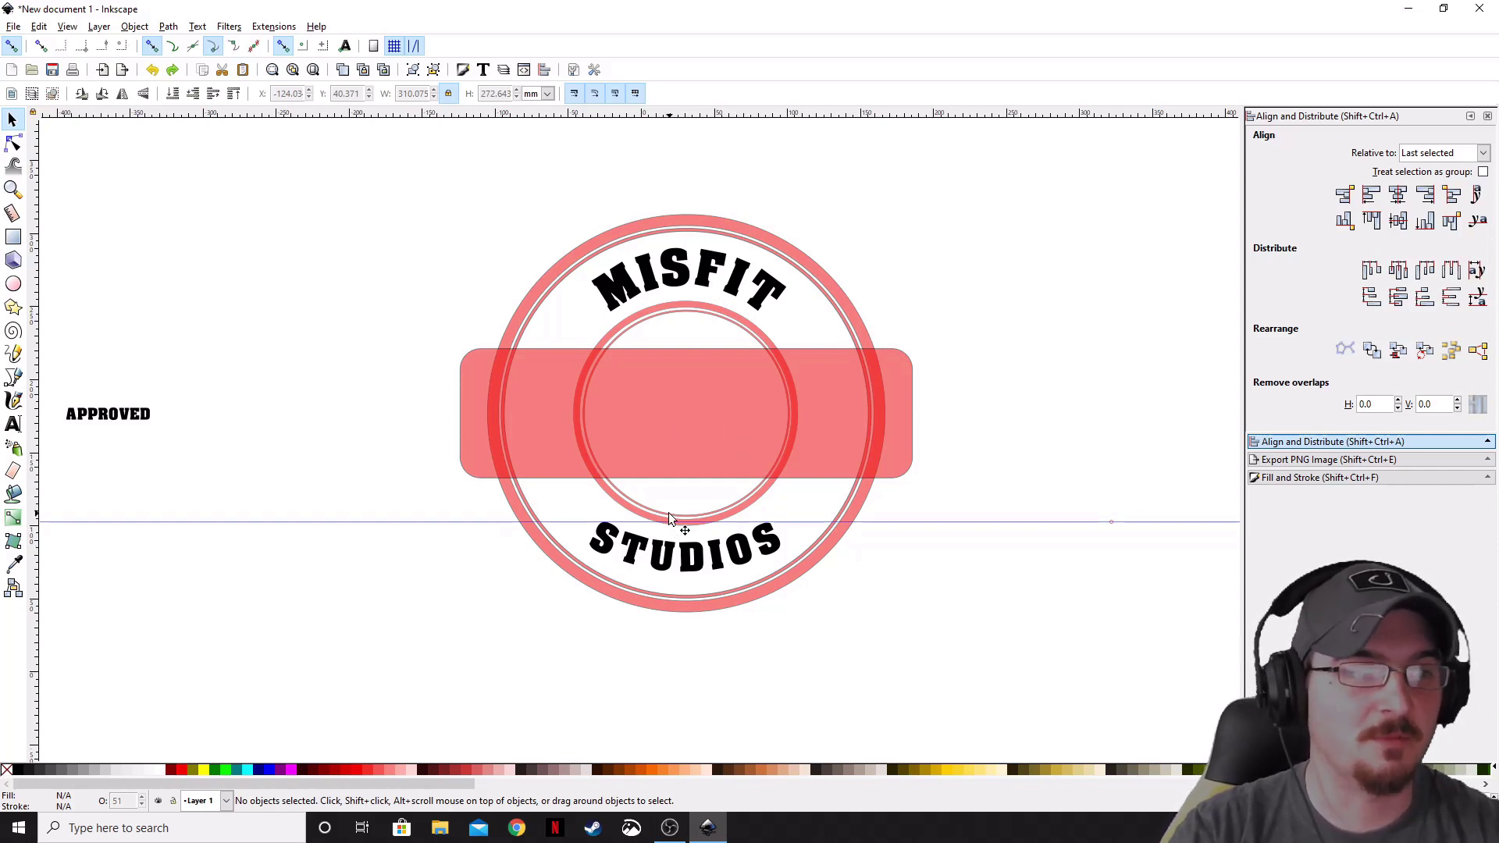
pyautogui.click(684, 280)
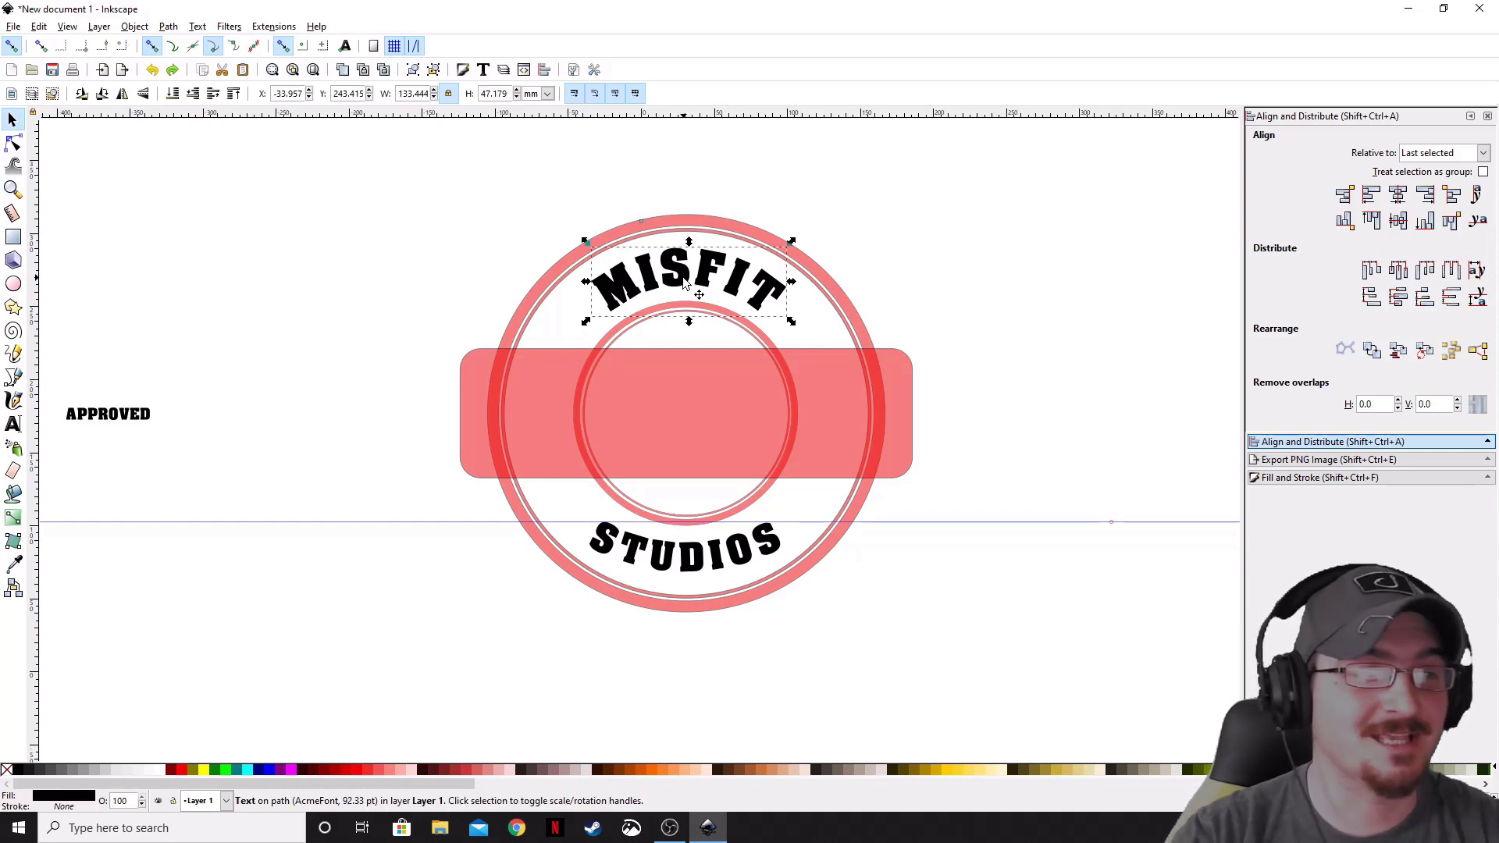
pyautogui.scroll(3, 684, 282)
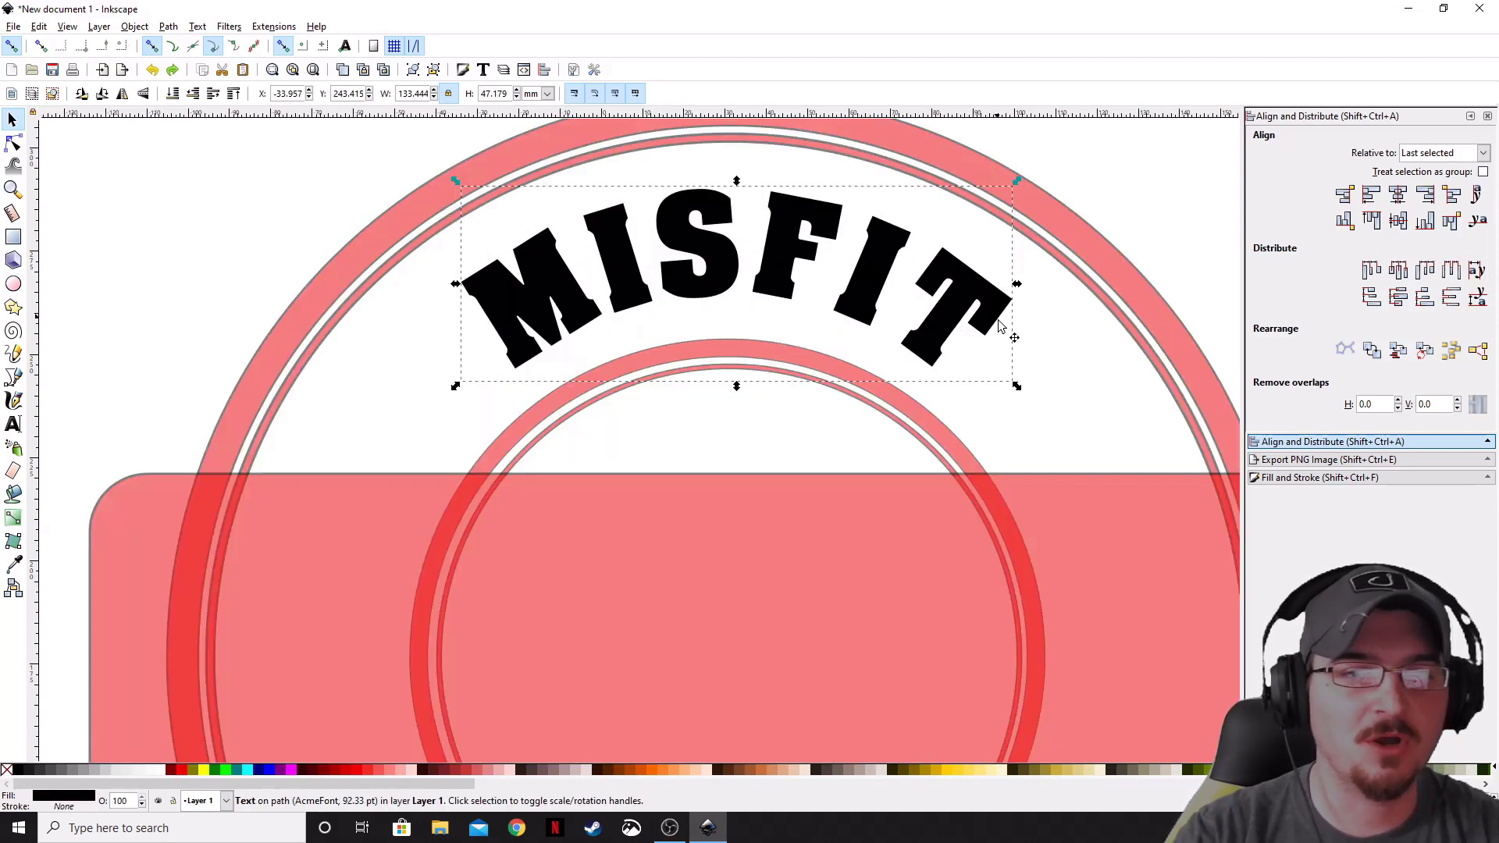
pyautogui.scroll(-2, 677, 295)
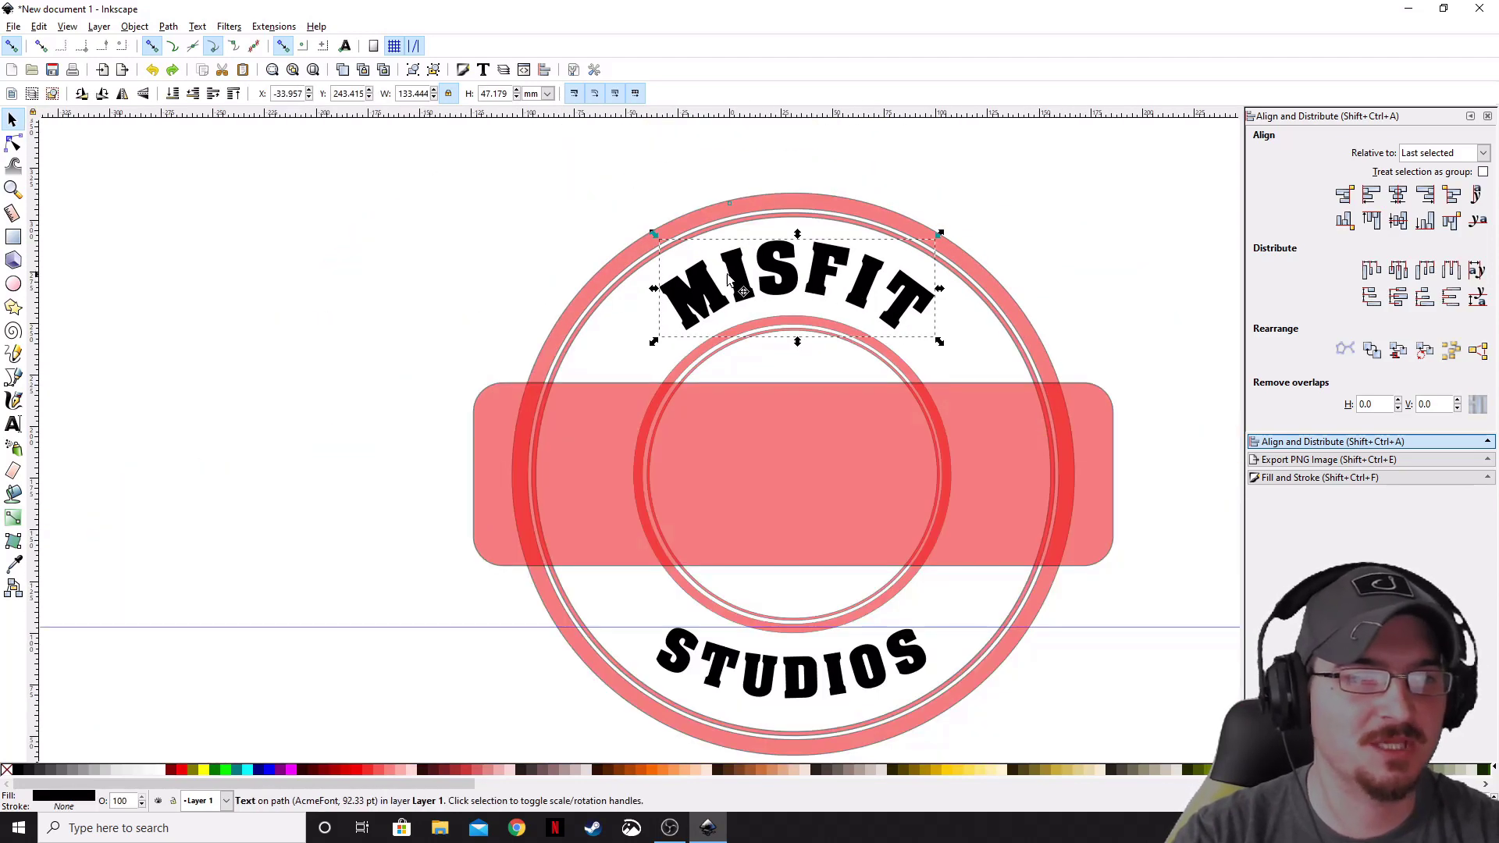
pyautogui.click(168, 26)
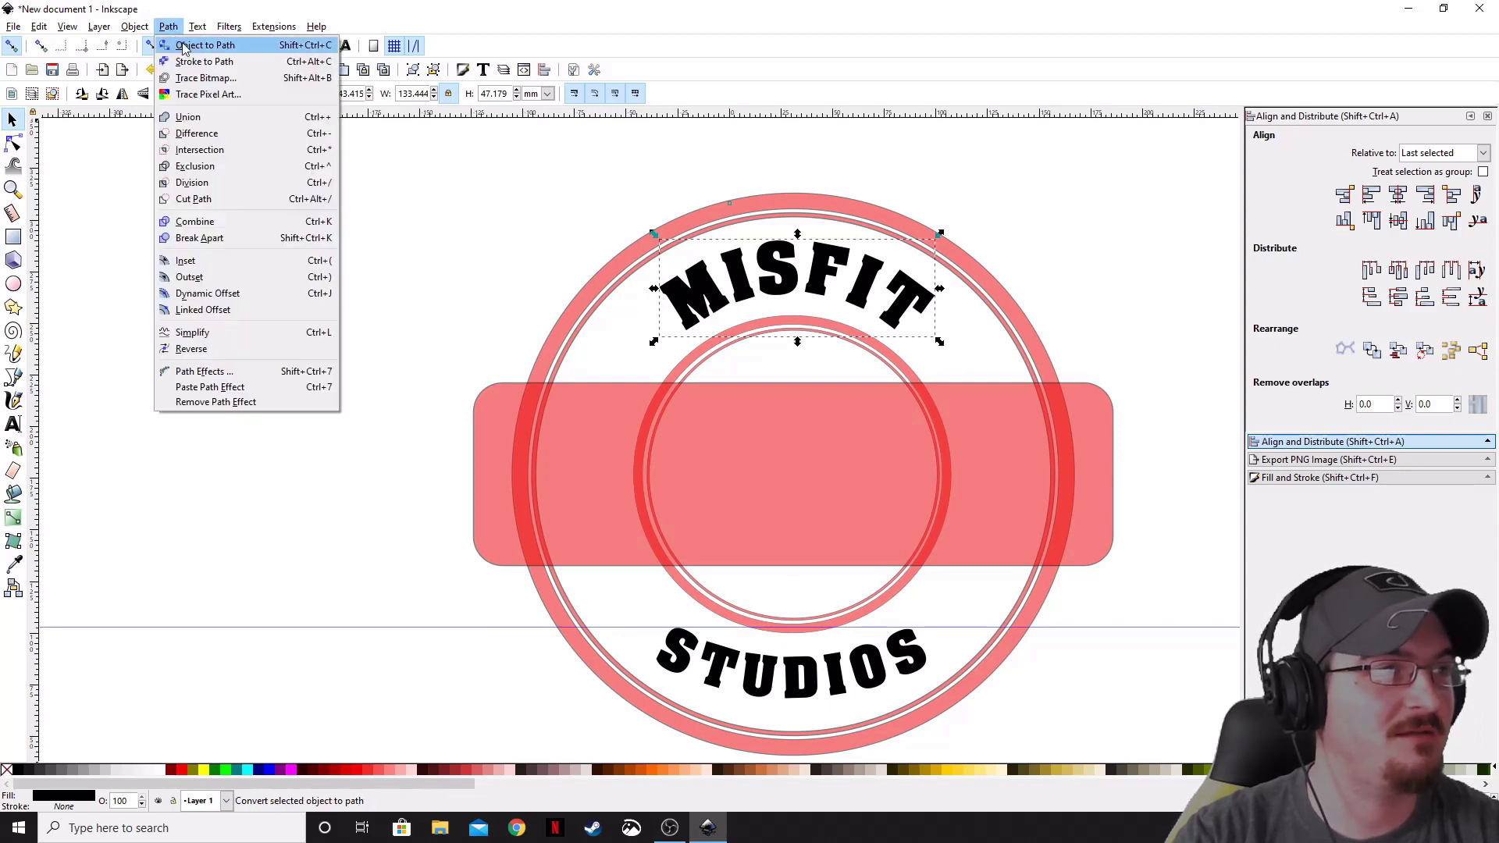
pyautogui.click(186, 41)
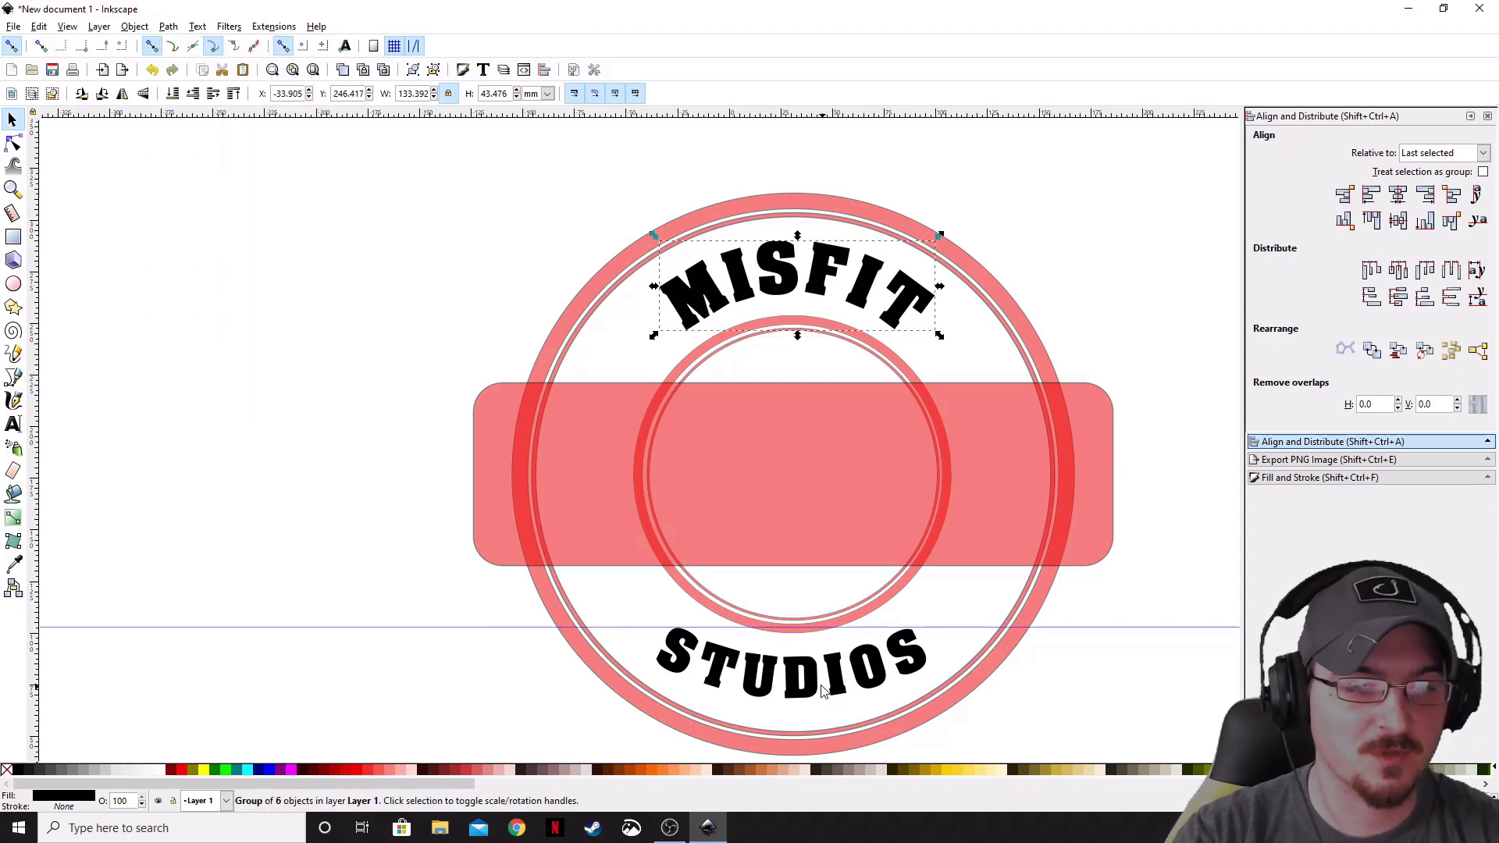
# Step: Convert the curved STUDIOS text at the bottom of the stamp to path outlines and clear the selection
pyautogui.click(821, 691)
pyautogui.click(168, 26)
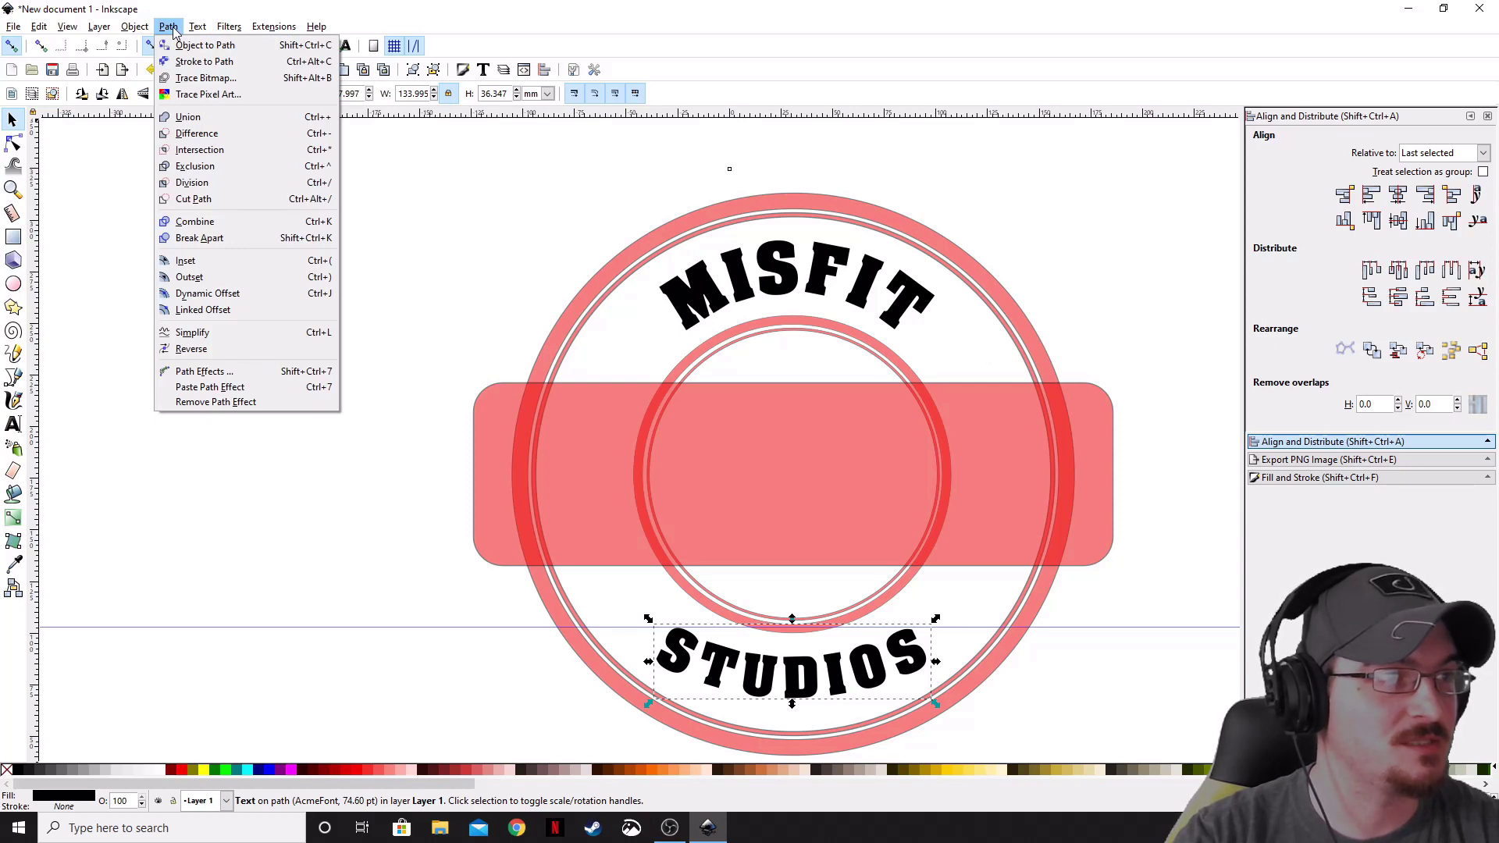
pyautogui.click(202, 45)
pyautogui.click(303, 451)
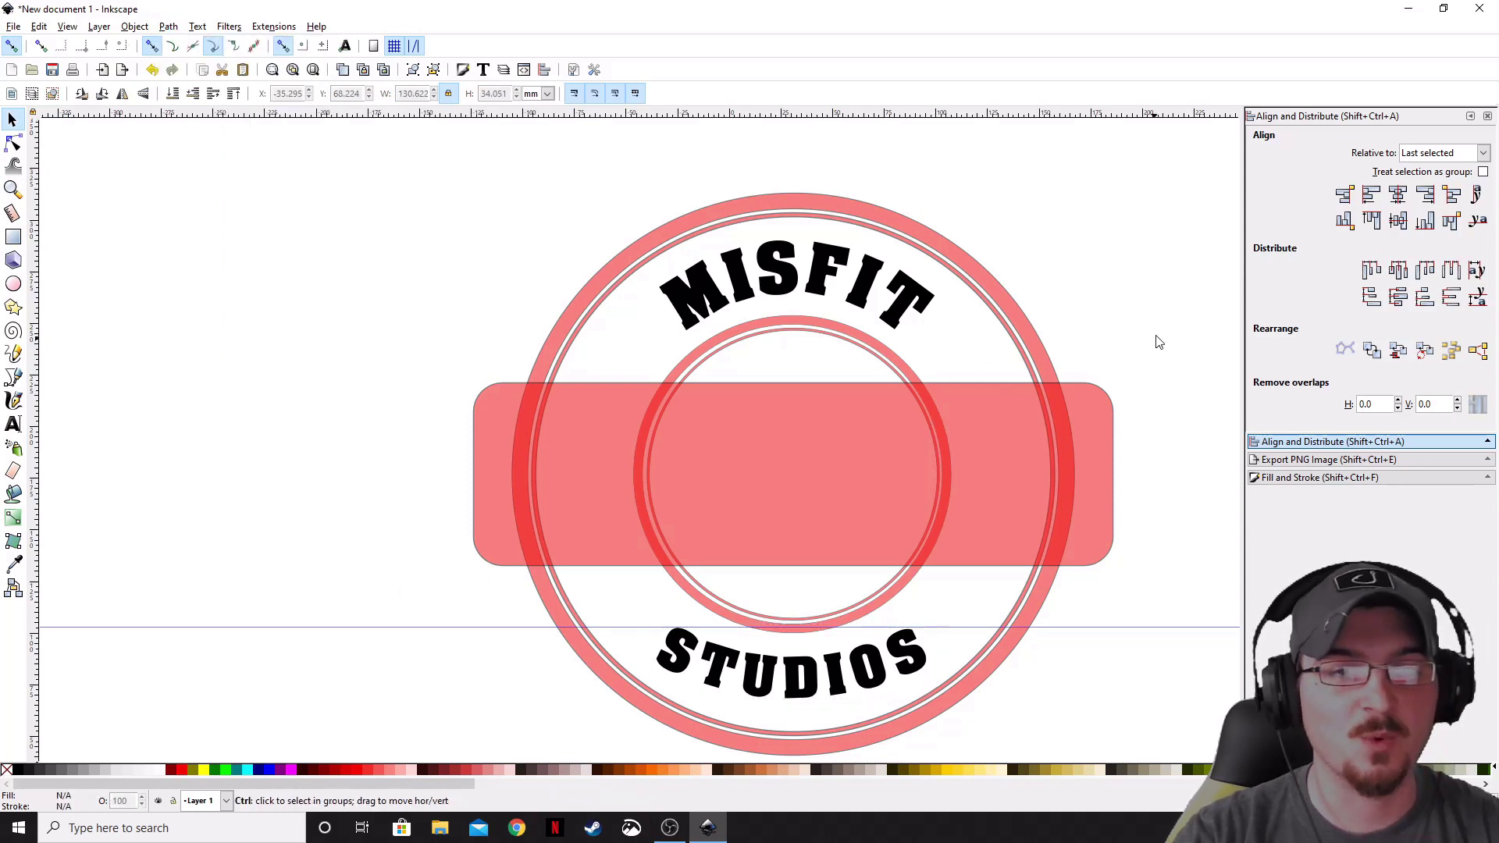
pyautogui.moveTo(1158, 342); pyautogui.dragTo(1058, 335)
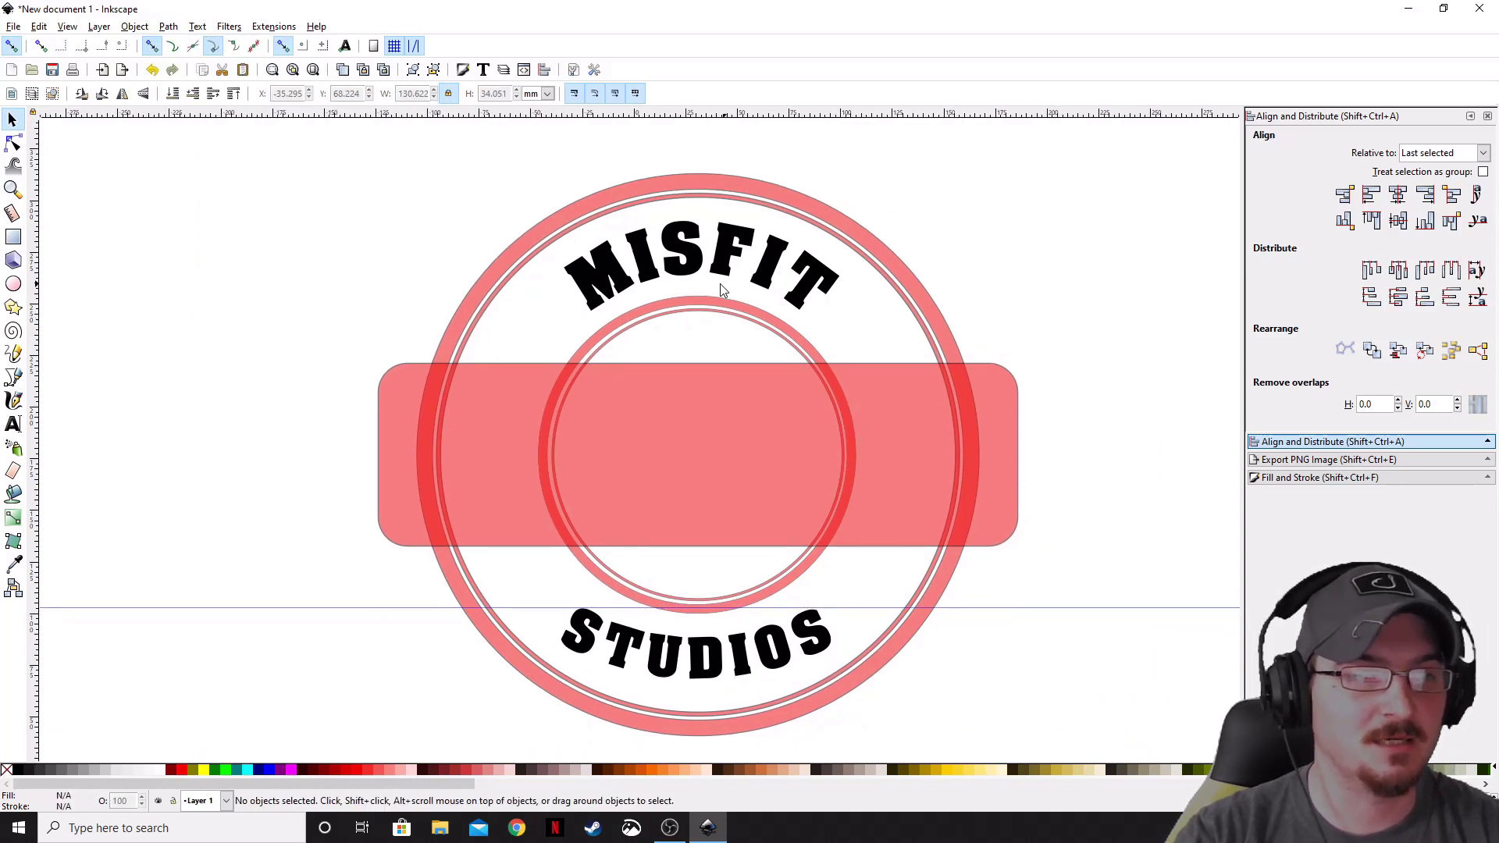
# Step: Examine the editable nodes on the converted MISFIT letters, looking at the F and the second I
pyautogui.click(631, 278)
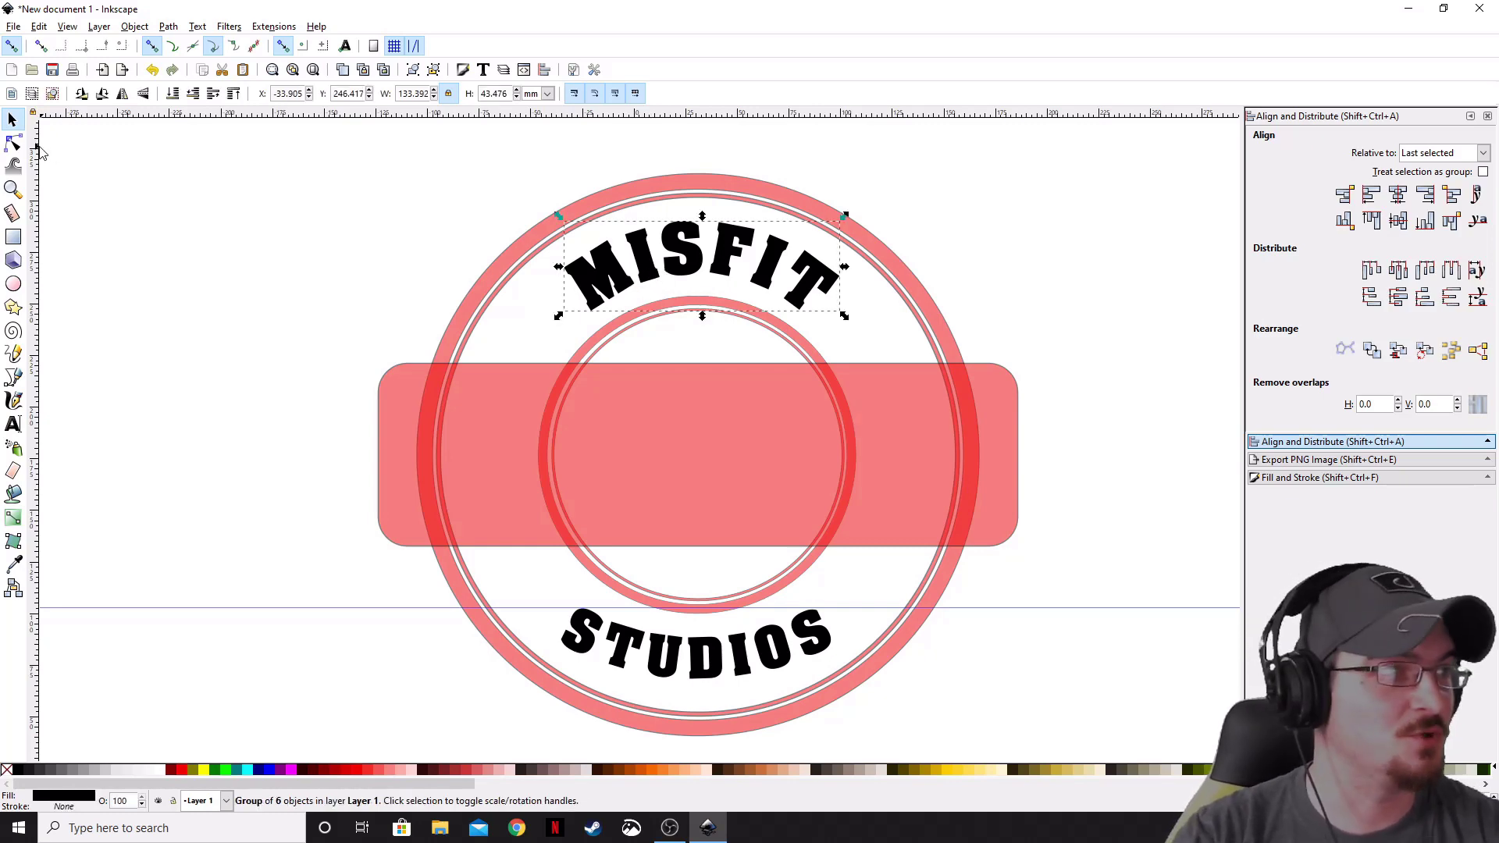
pyautogui.click(13, 143)
pyautogui.scroll(4, 685, 285)
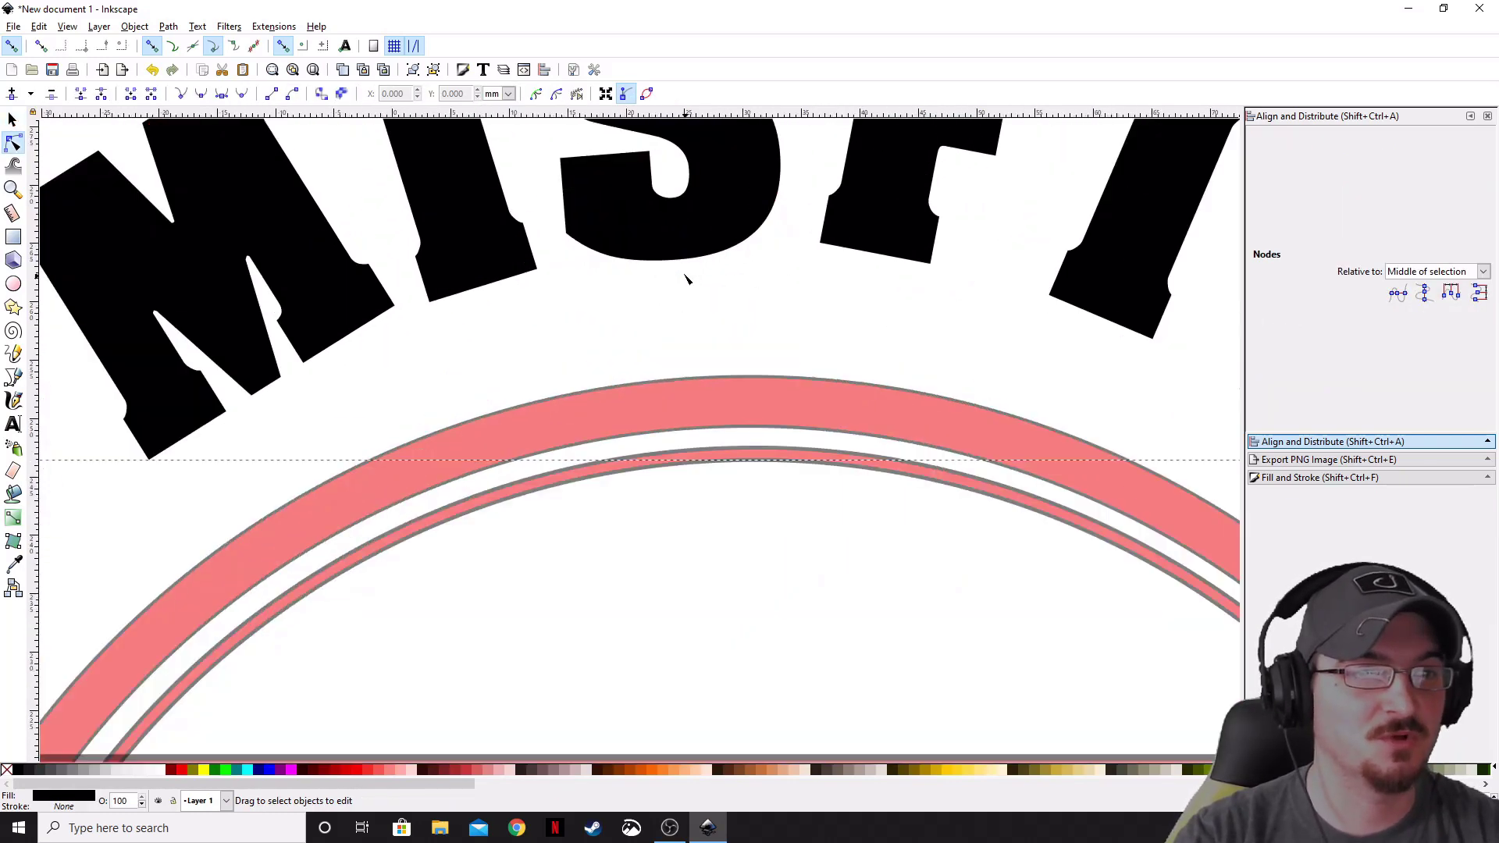
pyautogui.scroll(-3, 685, 279)
pyautogui.click(761, 288)
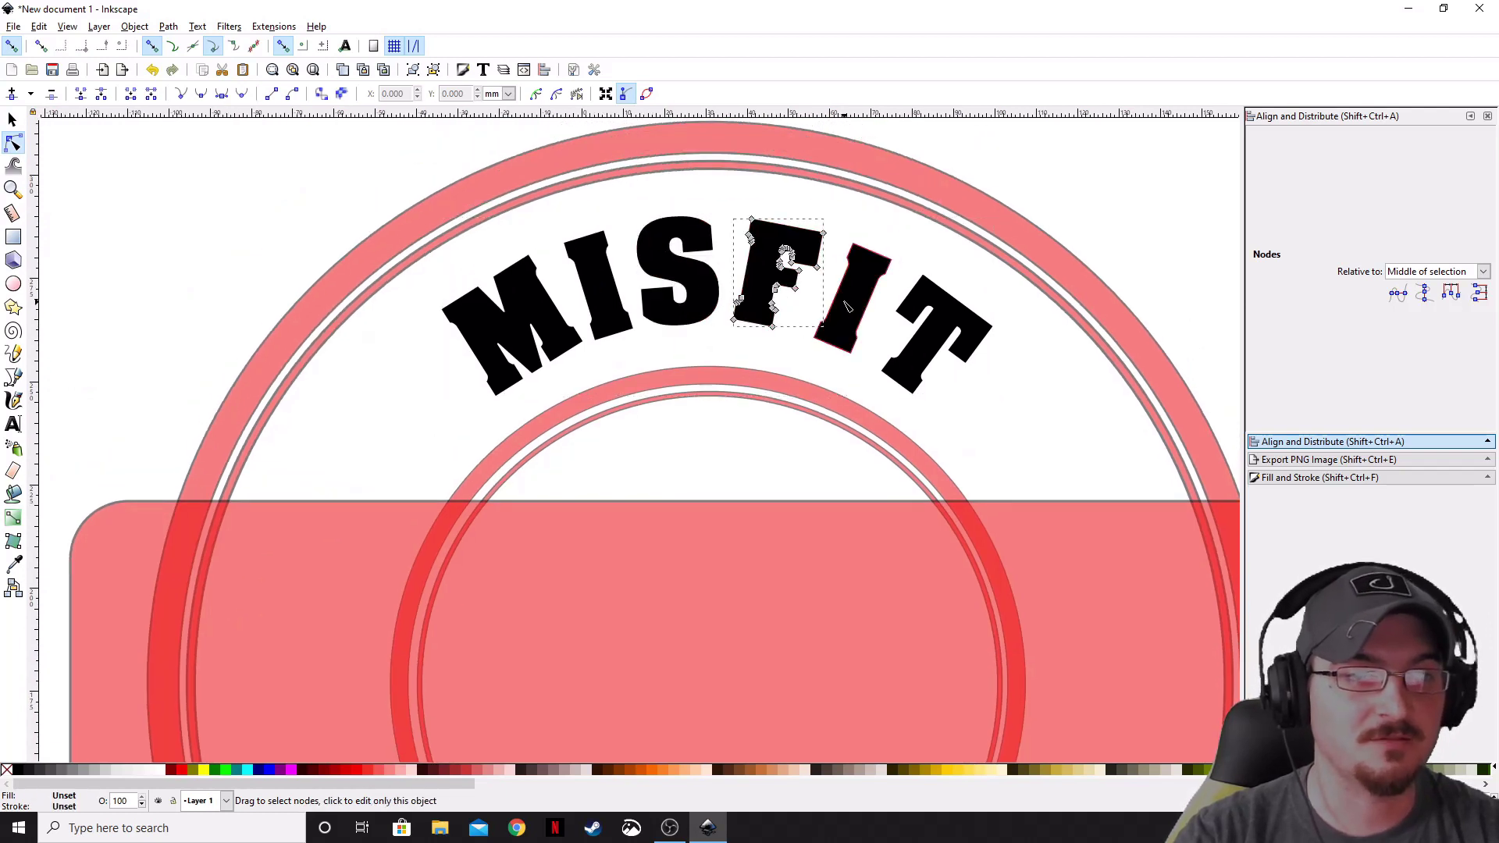
pyautogui.click(854, 304)
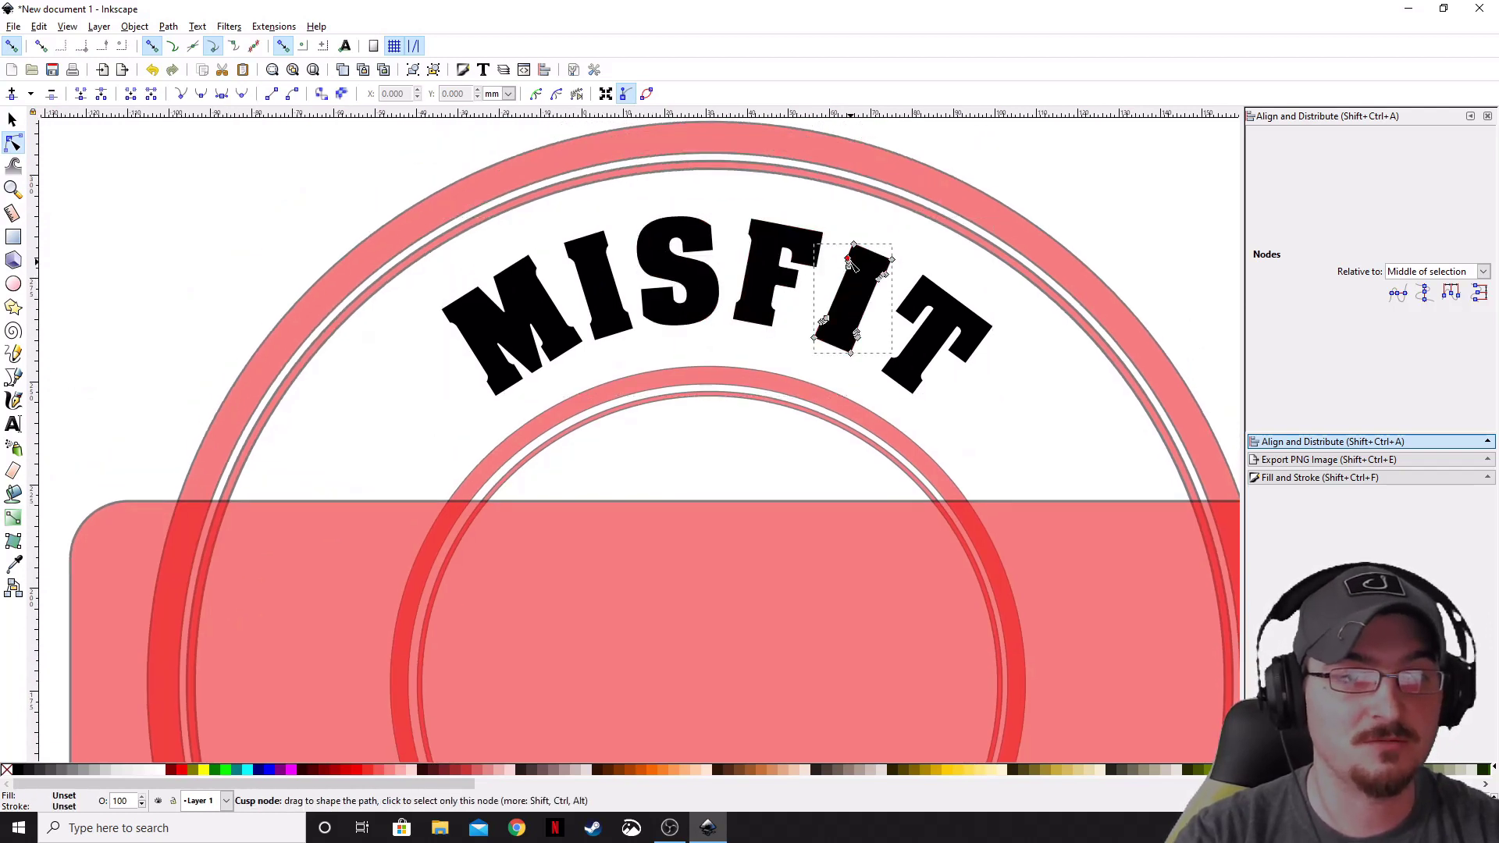
pyautogui.moveTo(849, 262); pyautogui.dragTo(796, 287)
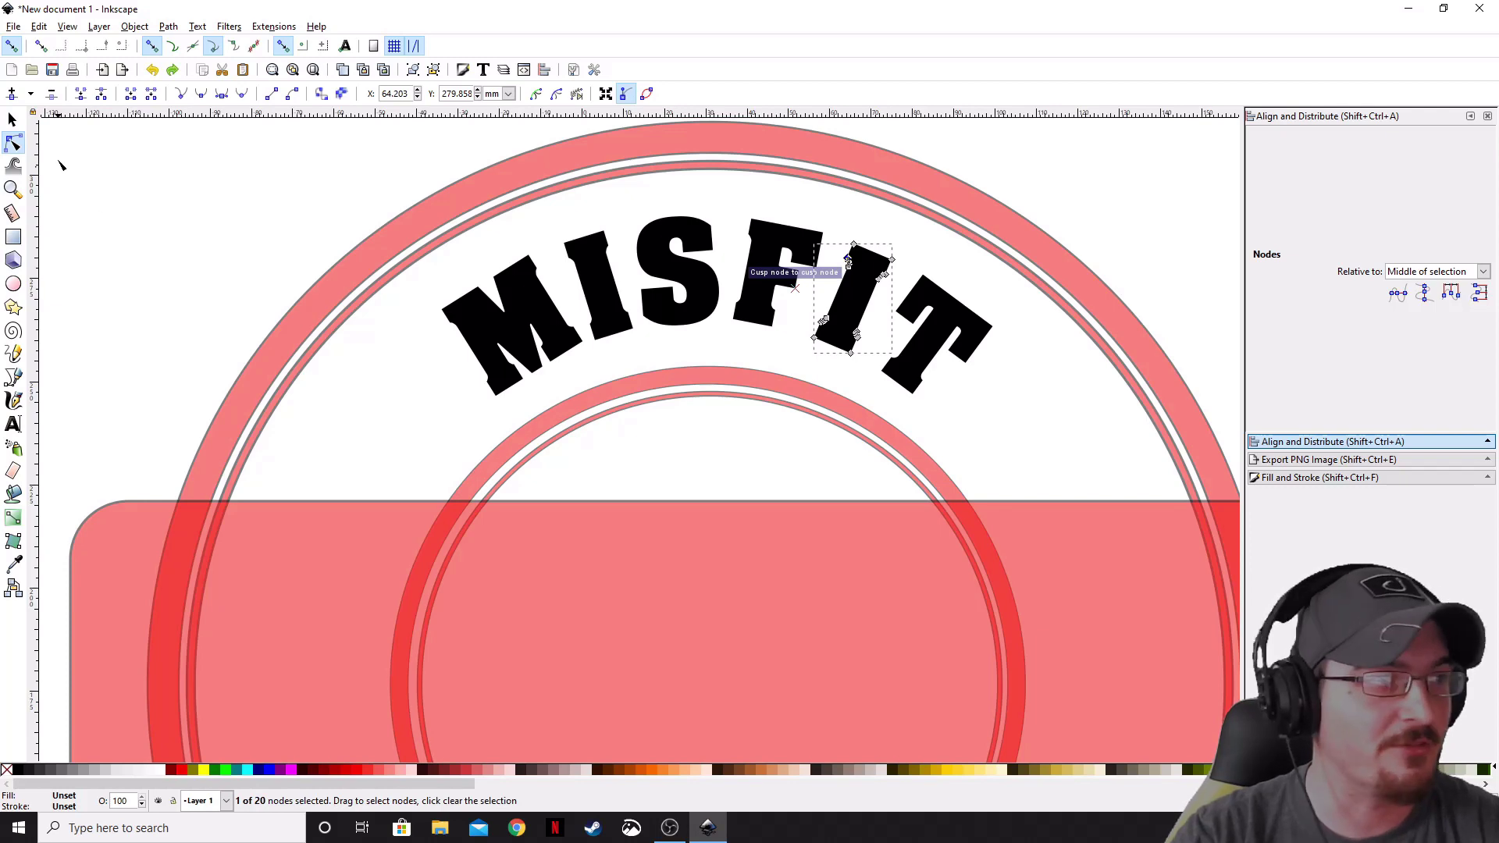
pyautogui.press('s')
pyautogui.scroll(-2, 311, 250)
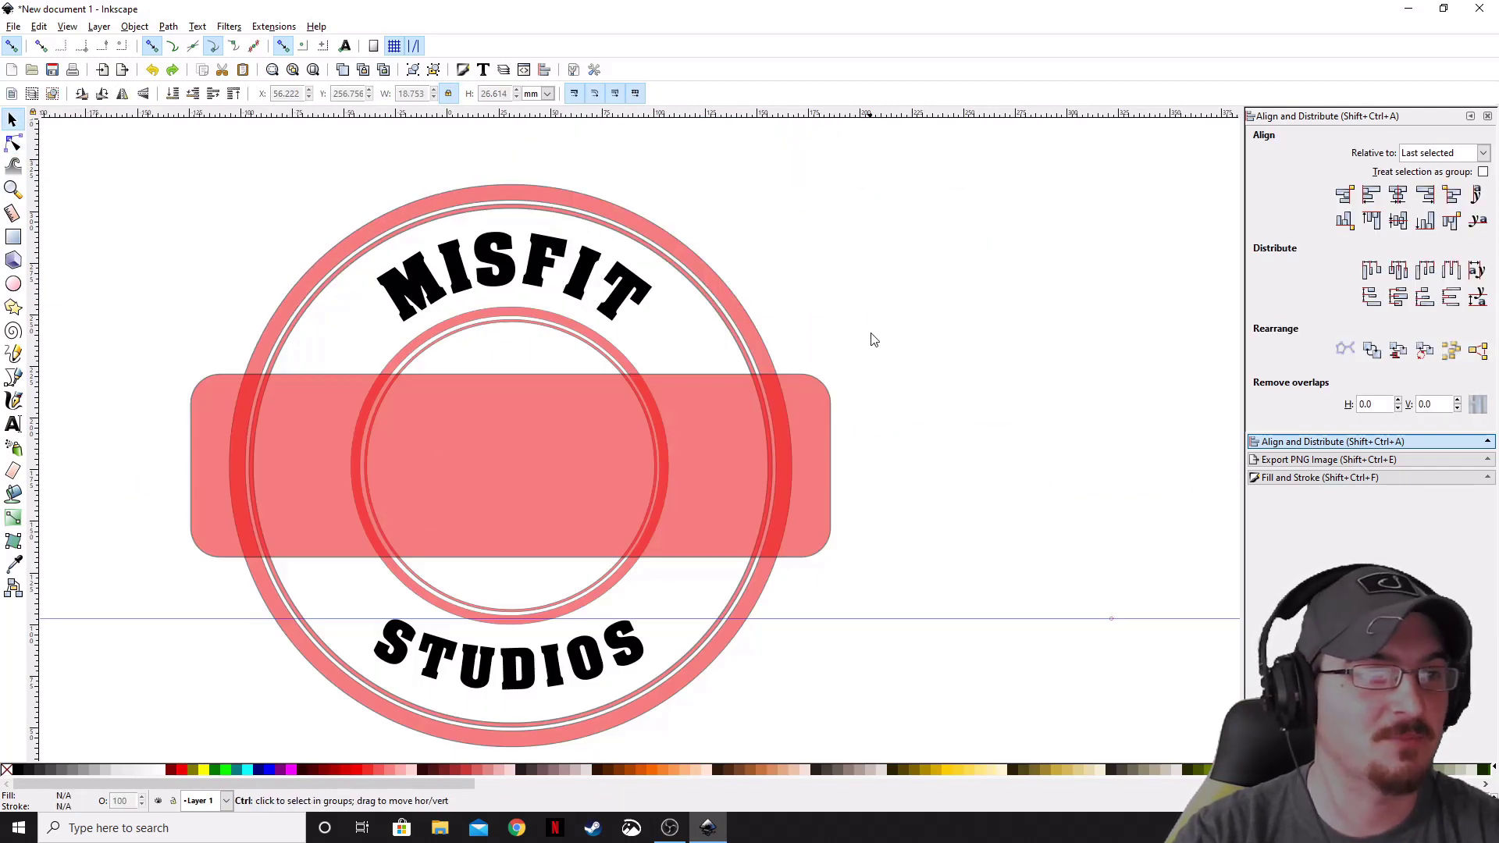
pyautogui.hscroll(-3, 874, 340)
# Step: Ungroup the MISFIT outlines into separate letters and single out the letter T
pyautogui.click(637, 270)
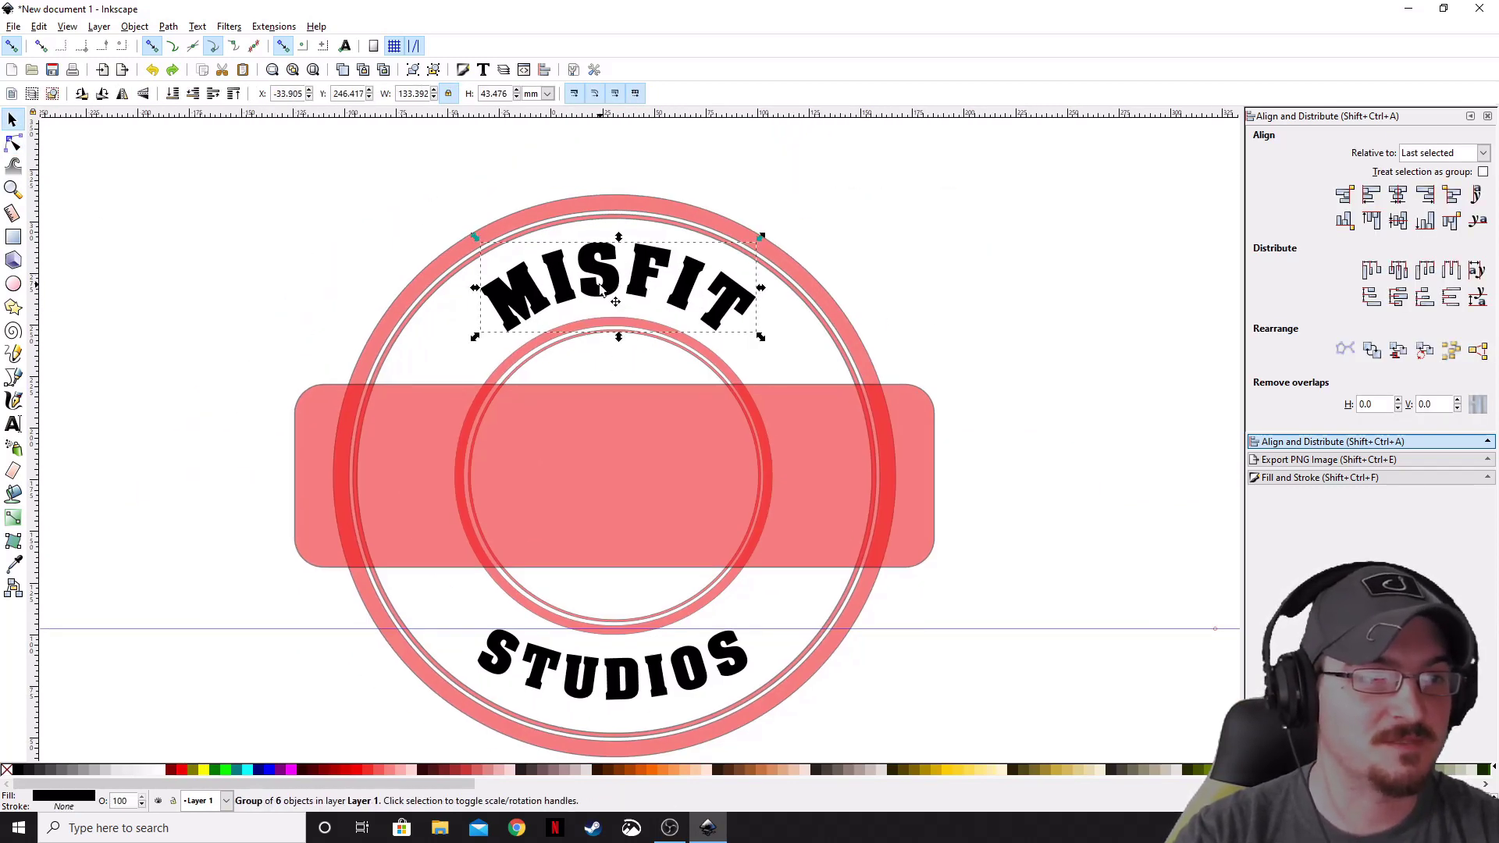
pyautogui.click(434, 69)
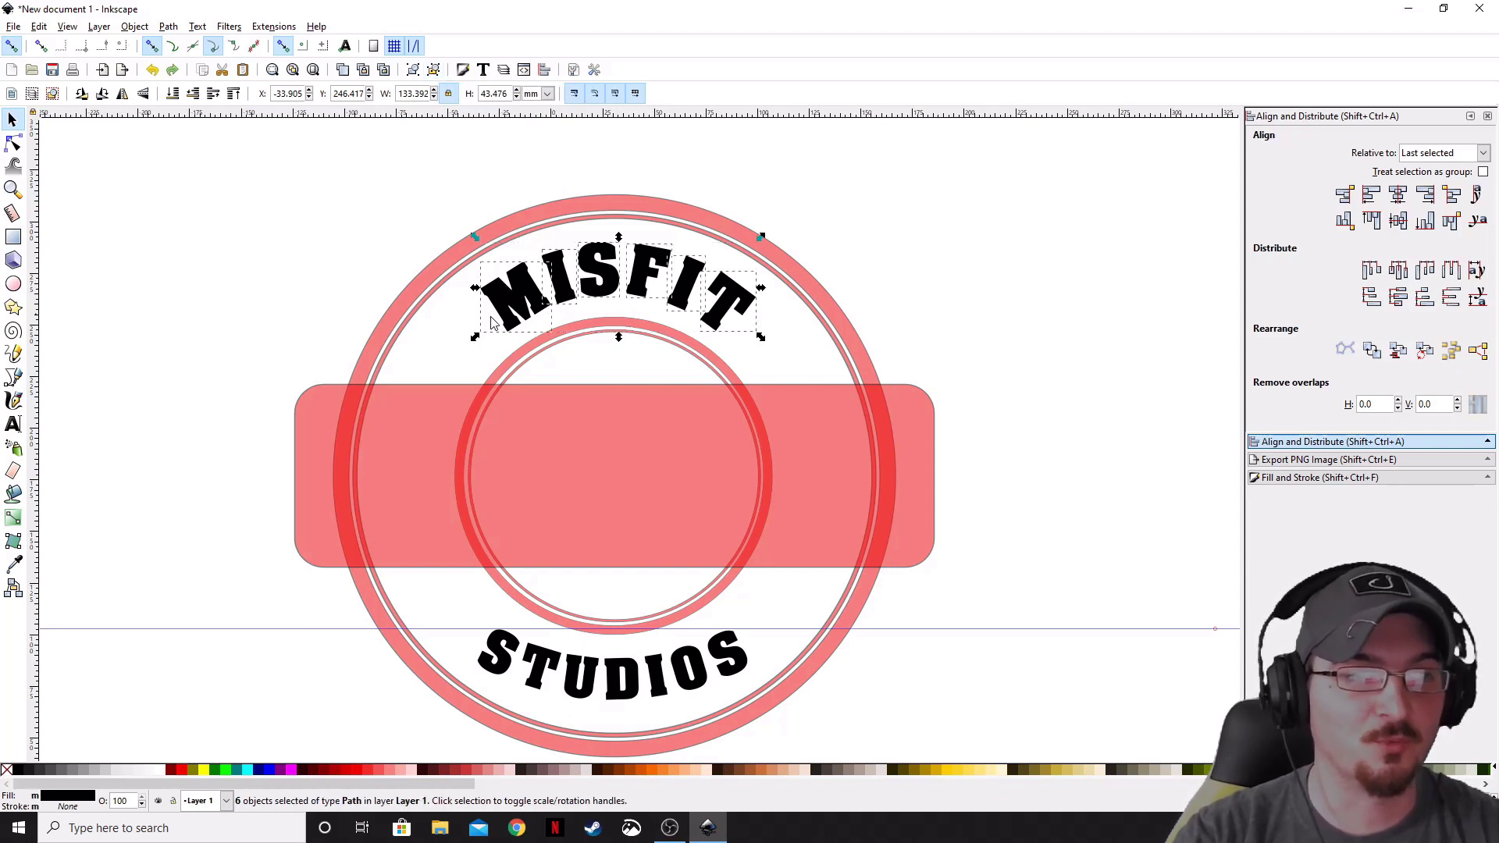
pyautogui.moveTo(738, 308); pyautogui.dragTo(1055, 339)
pyautogui.click(733, 308)
pyautogui.click(1076, 280)
pyautogui.press('Escape')
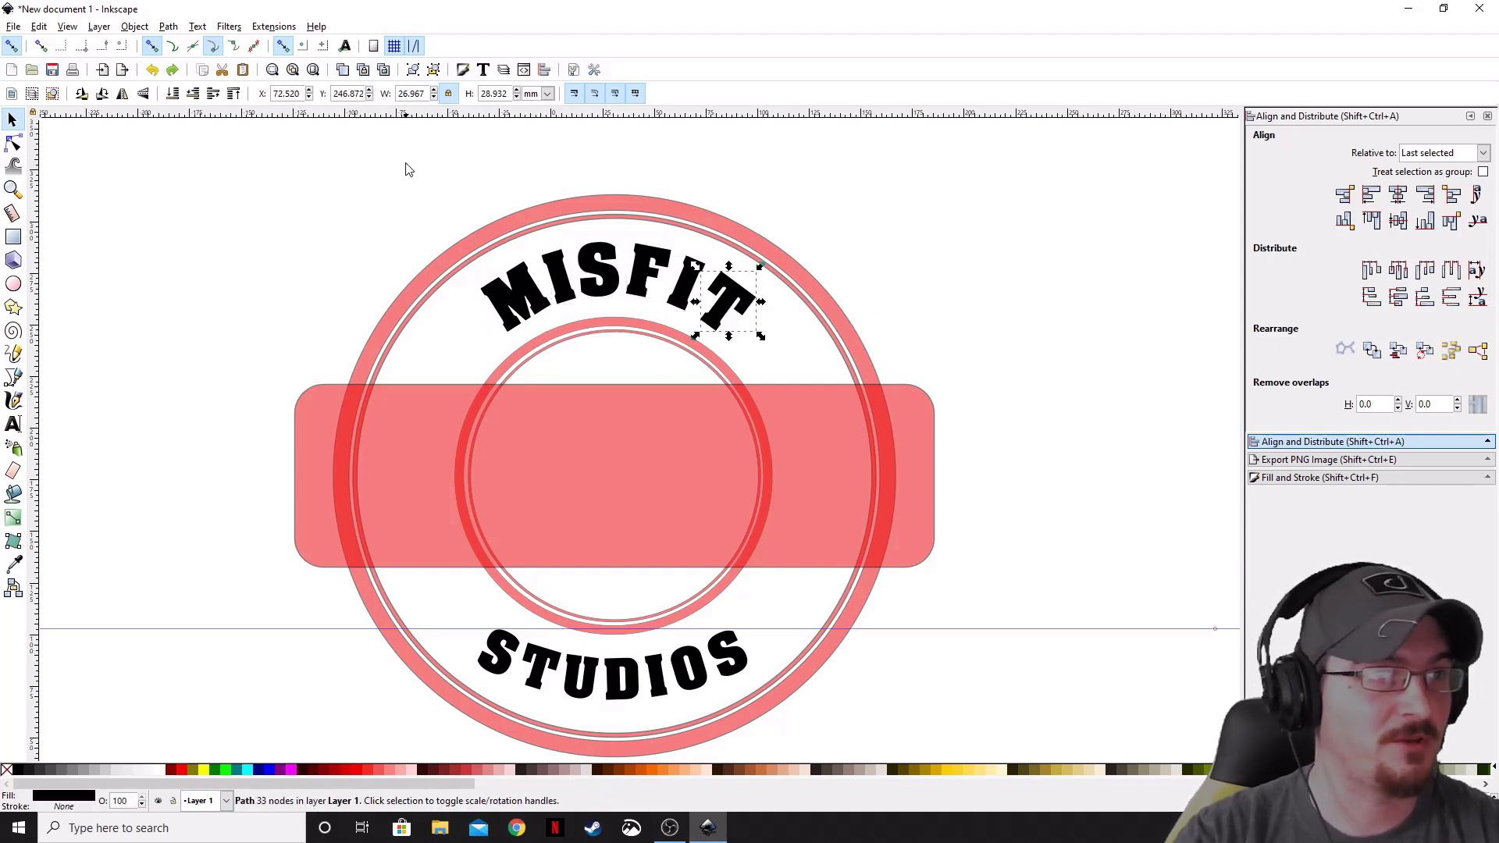
# Step: Select all six MISFIT letters together and group them again
pyautogui.keyDown('shift'); pyautogui.click(681, 282); pyautogui.keyUp('shift')
pyautogui.keyDown('shift'); pyautogui.click(648, 271); pyautogui.keyUp('shift')
pyautogui.keyDown('shift'); pyautogui.click(598, 274); pyautogui.keyUp('shift')
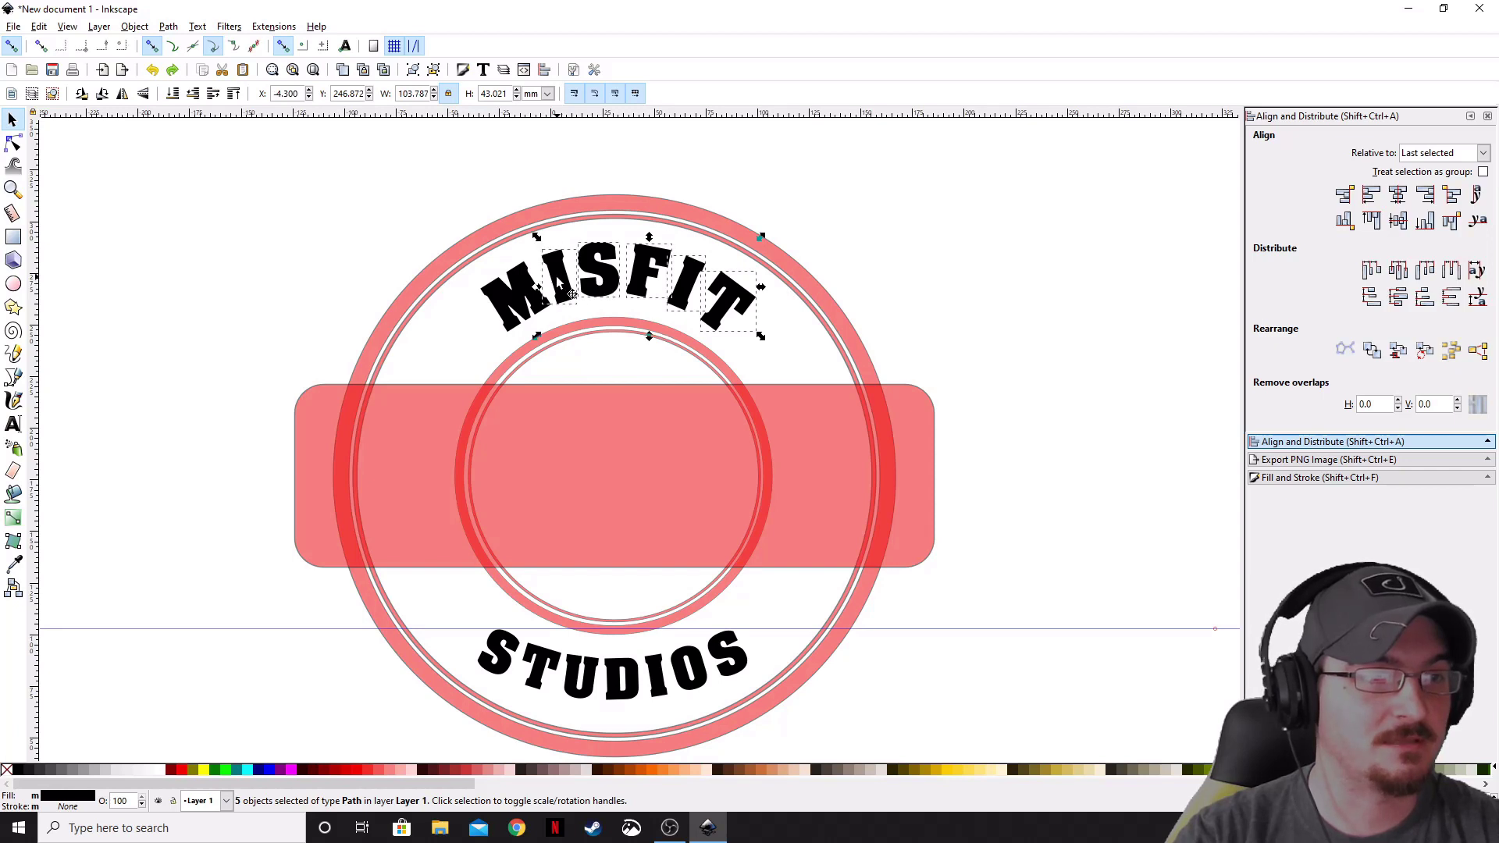
pyautogui.keyDown('shift'); pyautogui.click(562, 278); pyautogui.keyUp('shift')
pyautogui.keyDown('shift'); pyautogui.click(521, 292); pyautogui.keyUp('shift')
pyautogui.click(445, 164)
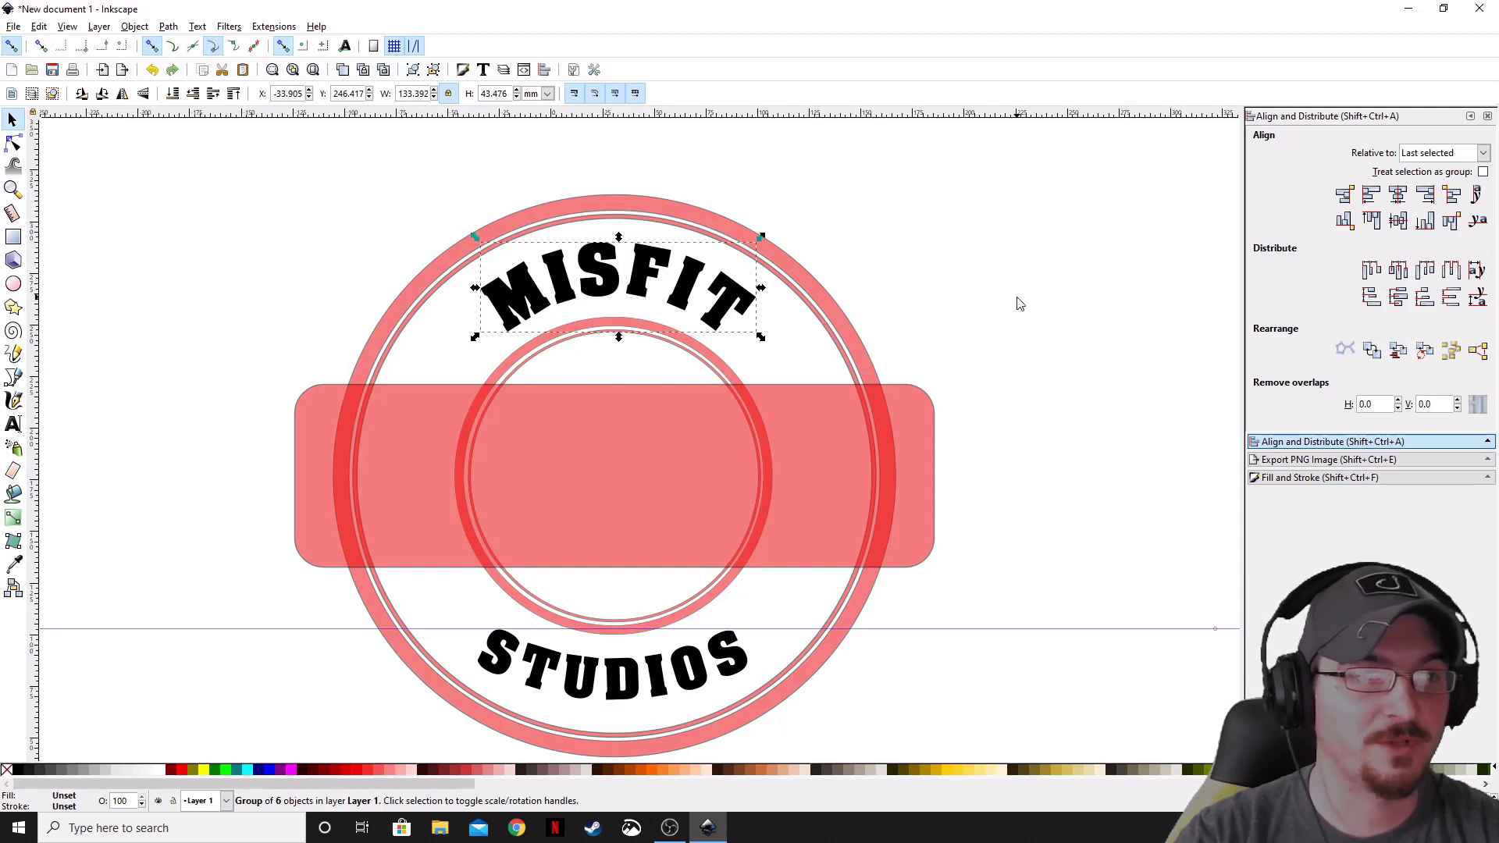
# Step: Enter the STUDIOS group to examine its individual letter outlines, including the D and the nodes of the first S
pyautogui.scroll(-2, 1071, 492)
pyautogui.click(640, 621)
pyautogui.doubleClick(640, 620)
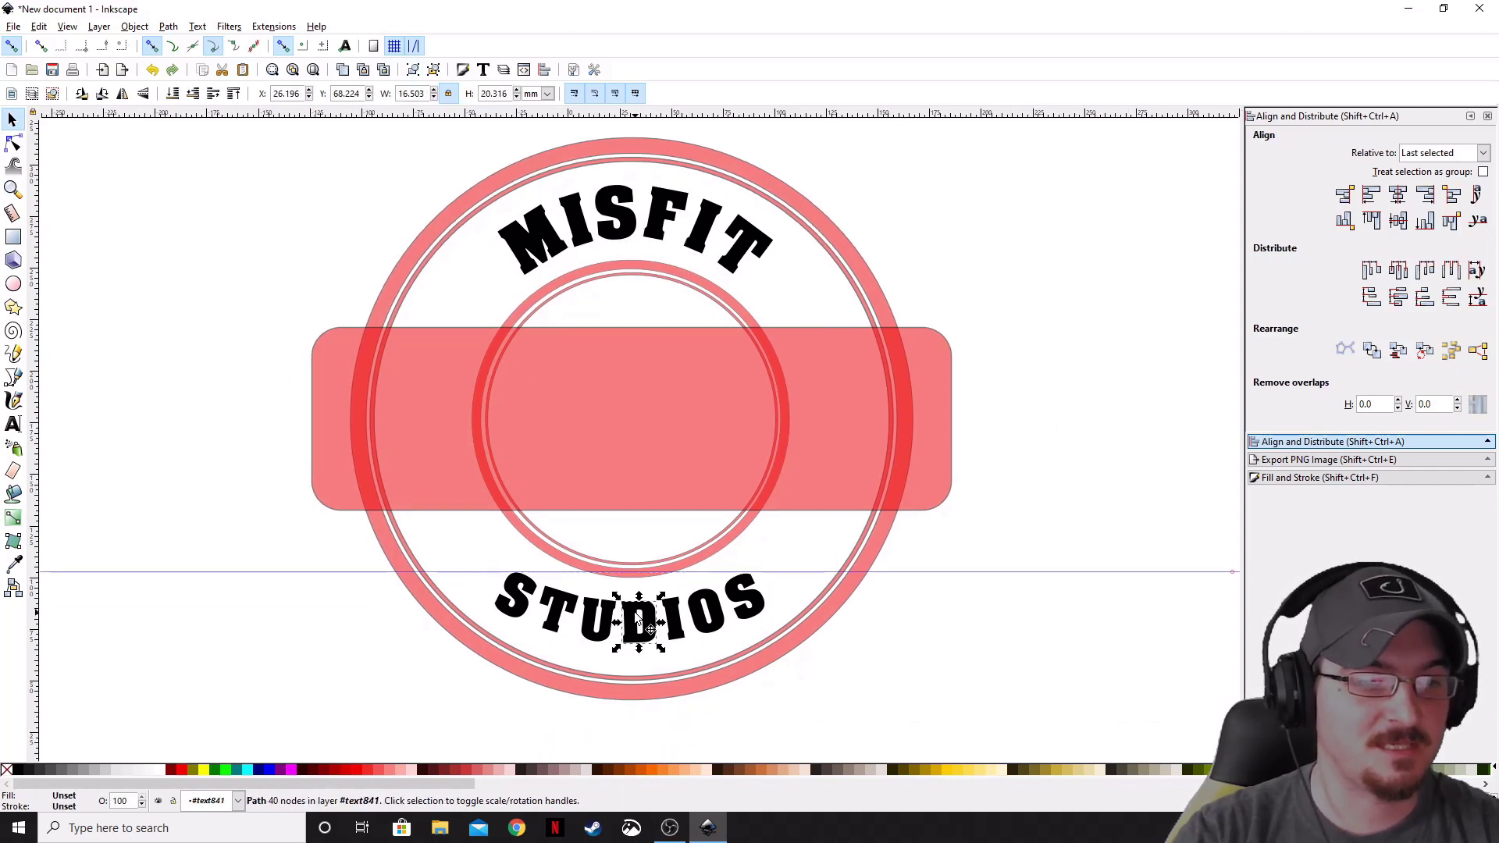
pyautogui.doubleClick(518, 597)
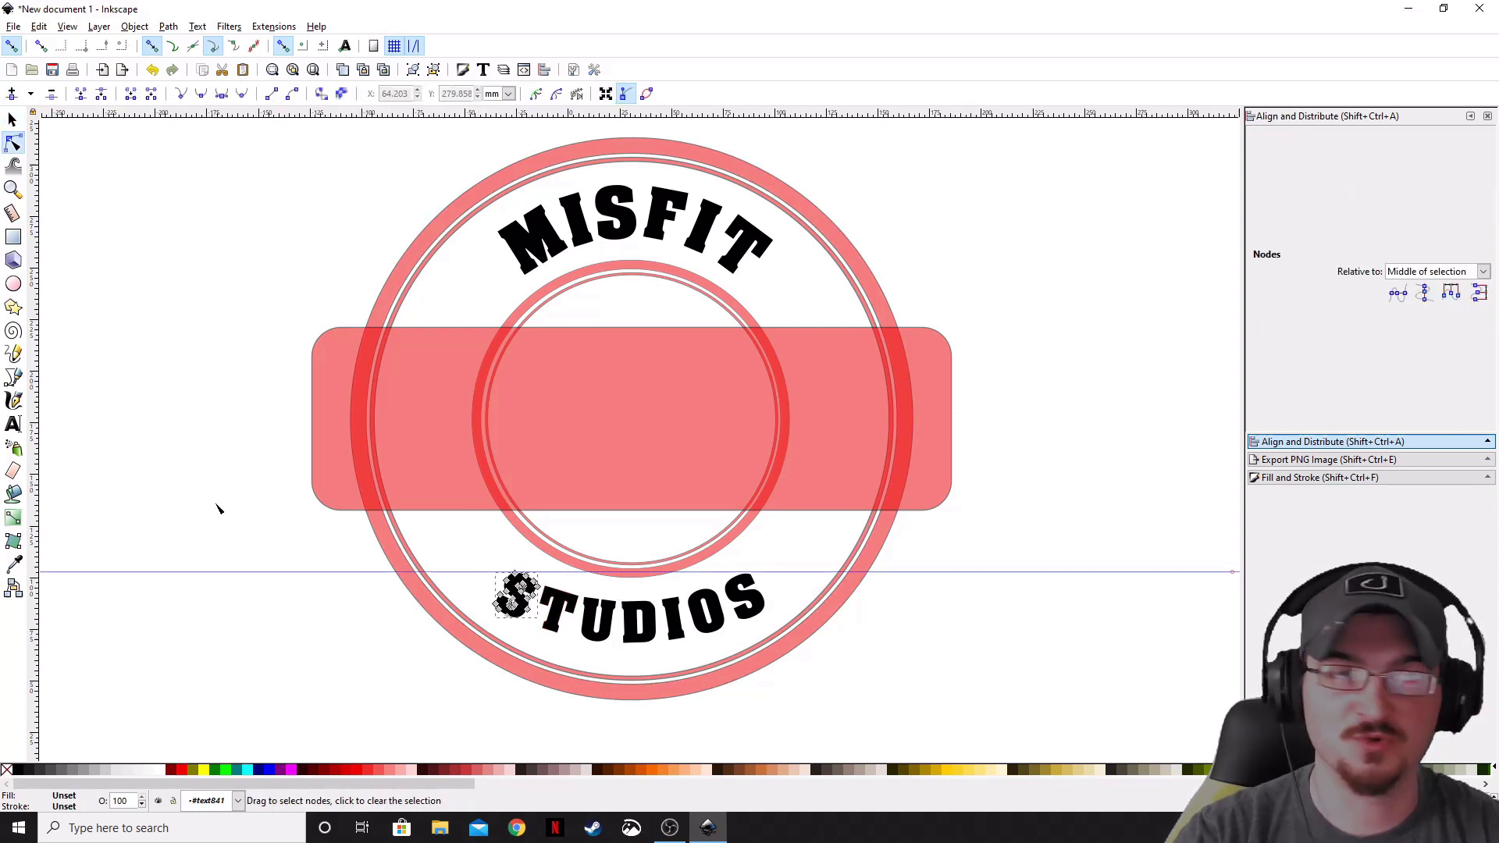
pyautogui.click(12, 119)
# Step: Move the APPROVED text closer to the left side of the stamp, to about X -291.4 mm and Y 209.1 mm
pyautogui.keyDown('ctrl'); pyautogui.scroll(-2, 193, 413); pyautogui.keyUp('ctrl')
pyautogui.hscroll(-5, 153, 368)
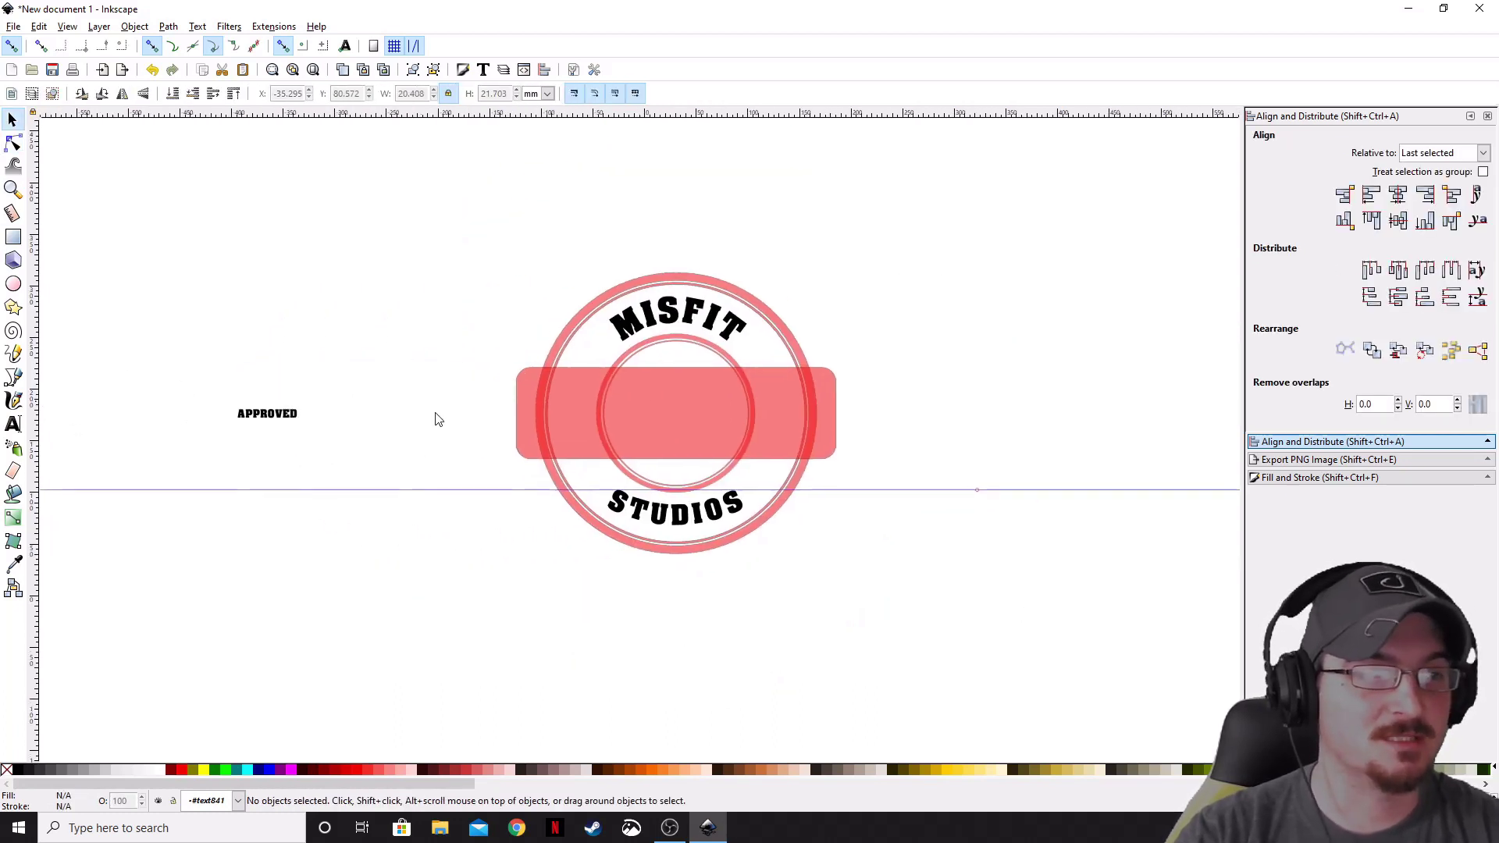
pyautogui.click(268, 415)
pyautogui.moveTo(268, 415); pyautogui.dragTo(378, 378)
pyautogui.keyDown('ctrl'); pyautogui.scroll(3, 719, 457); pyautogui.keyUp('ctrl')
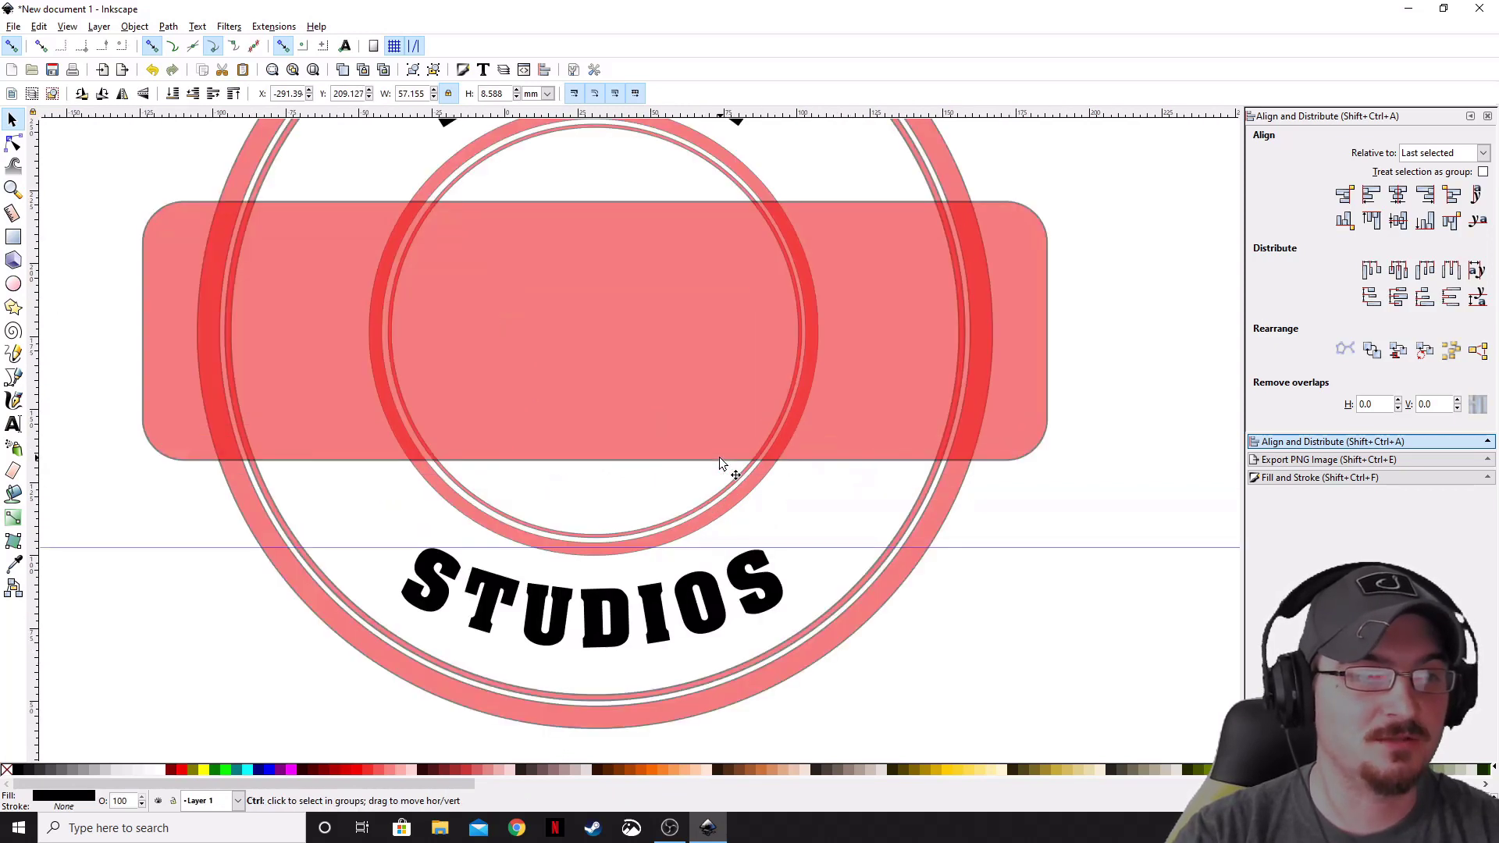
pyautogui.keyDown('ctrl'); pyautogui.scroll(-3, 719, 456); pyautogui.keyUp('ctrl')
pyautogui.click(465, 427)
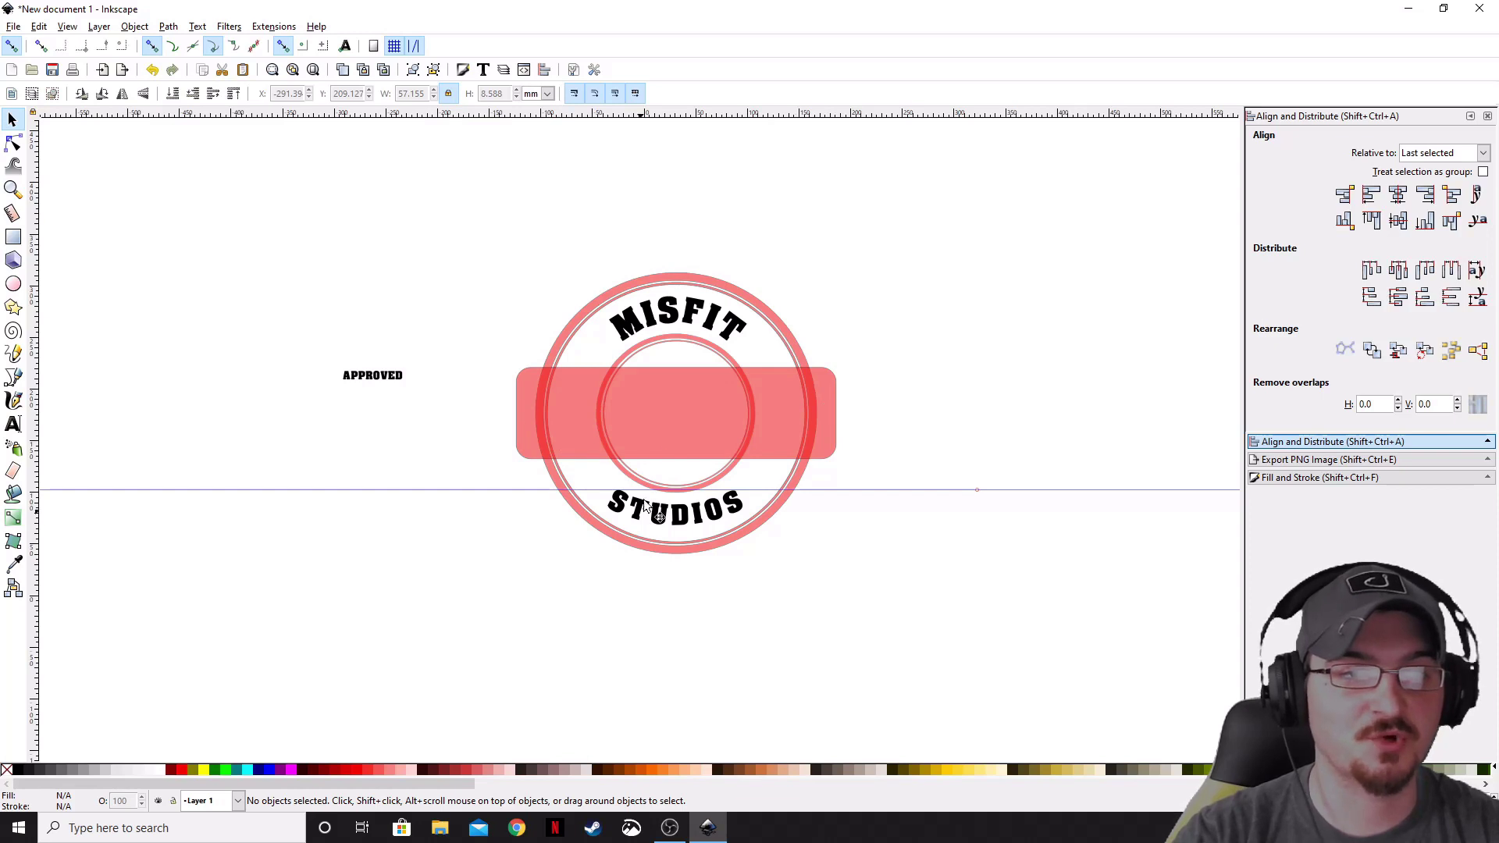
# Step: Try pulling the two inner rings out of the stamp, the thin one to the right and the thicker one to the left, and undo both moves
pyautogui.click(727, 353)
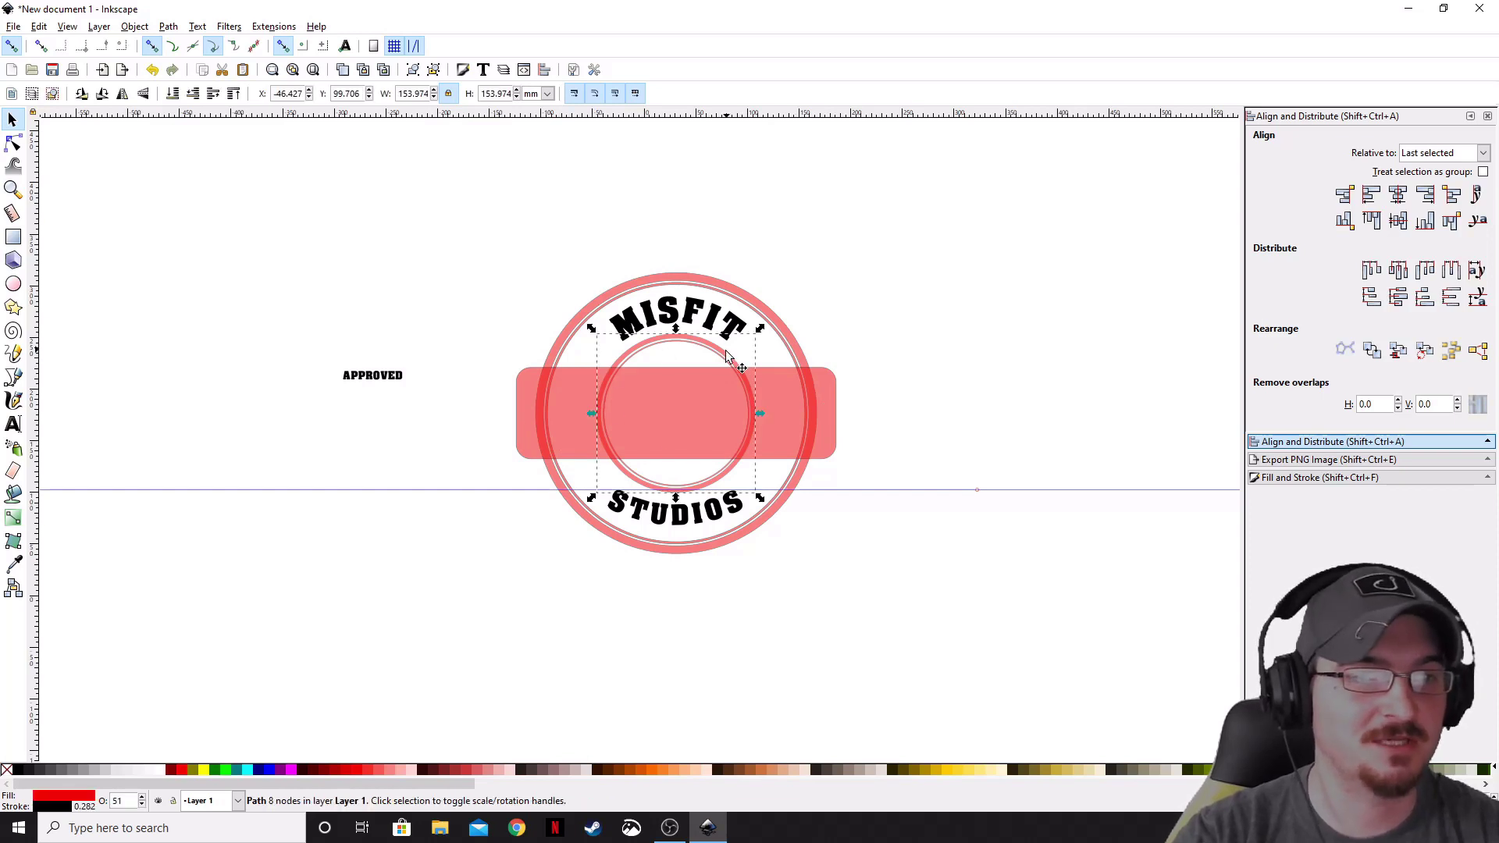
pyautogui.moveTo(726, 361); pyautogui.dragTo(1114, 301)
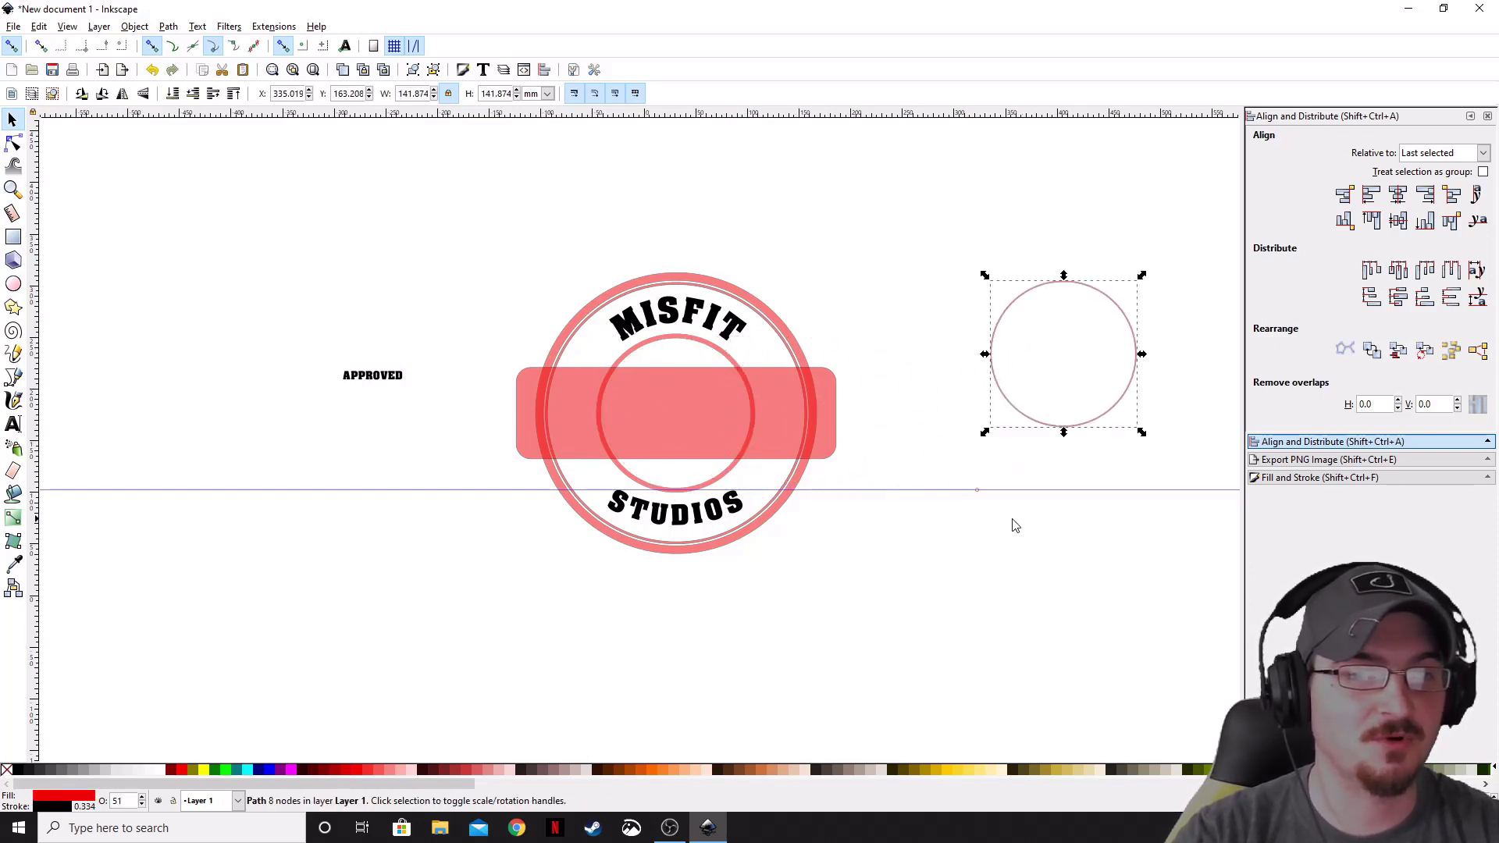
pyautogui.click(727, 361)
pyautogui.press('n')
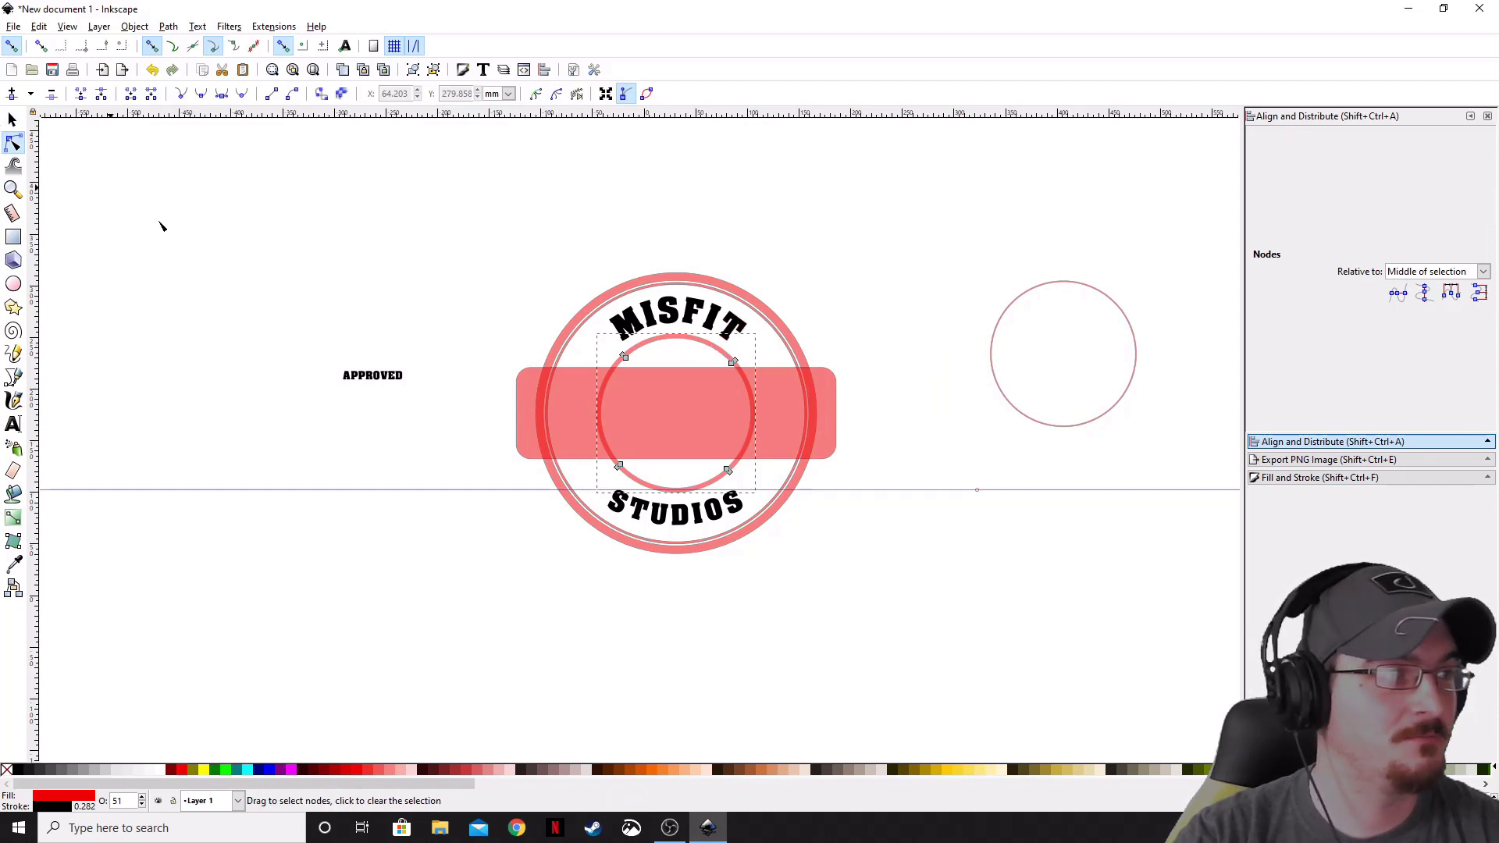
pyautogui.press('s')
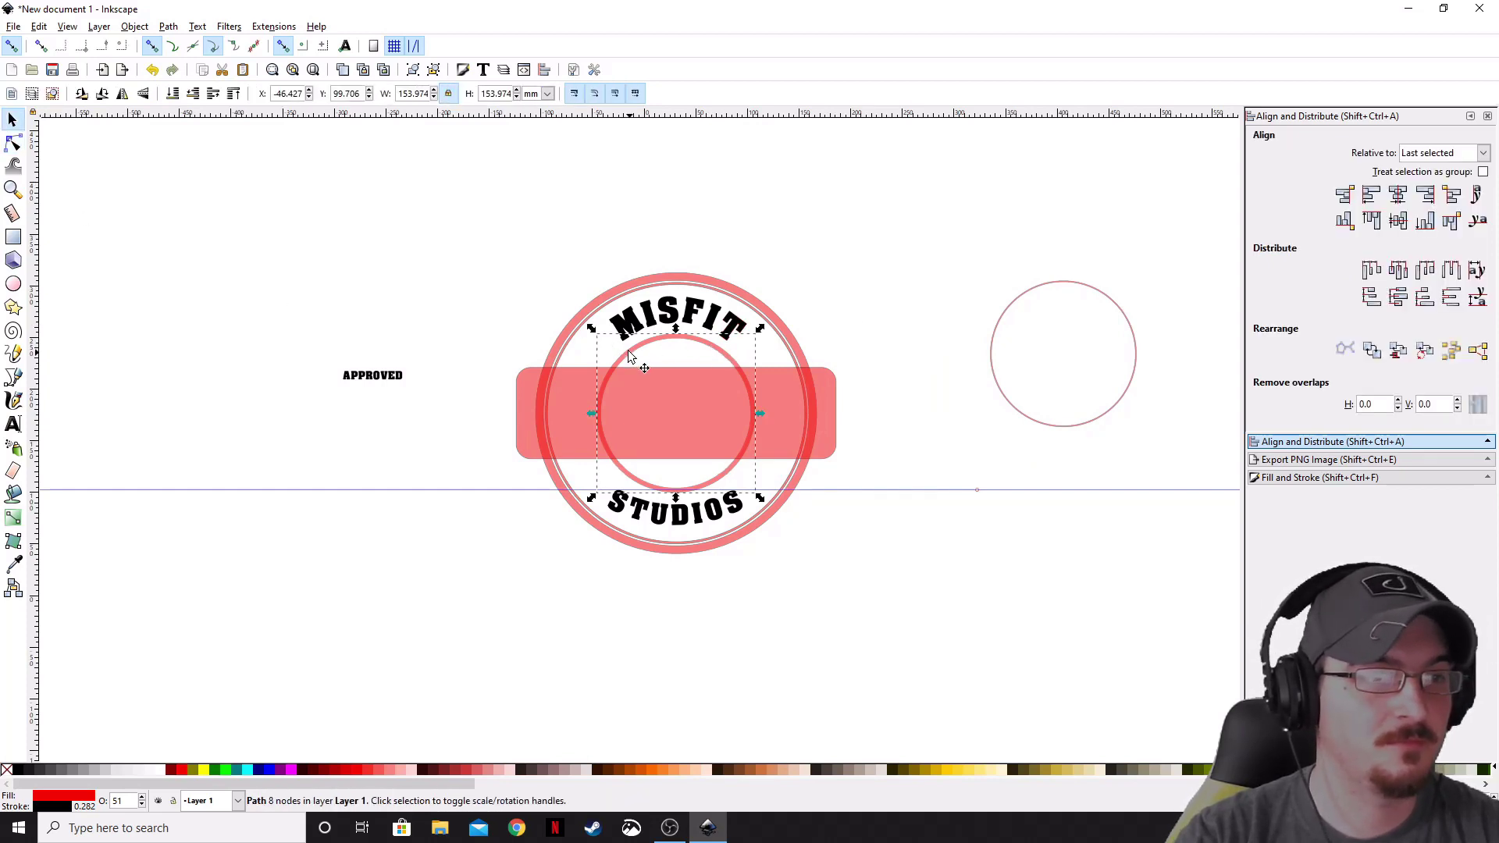
pyautogui.moveTo(746, 417); pyautogui.dragTo(406, 512)
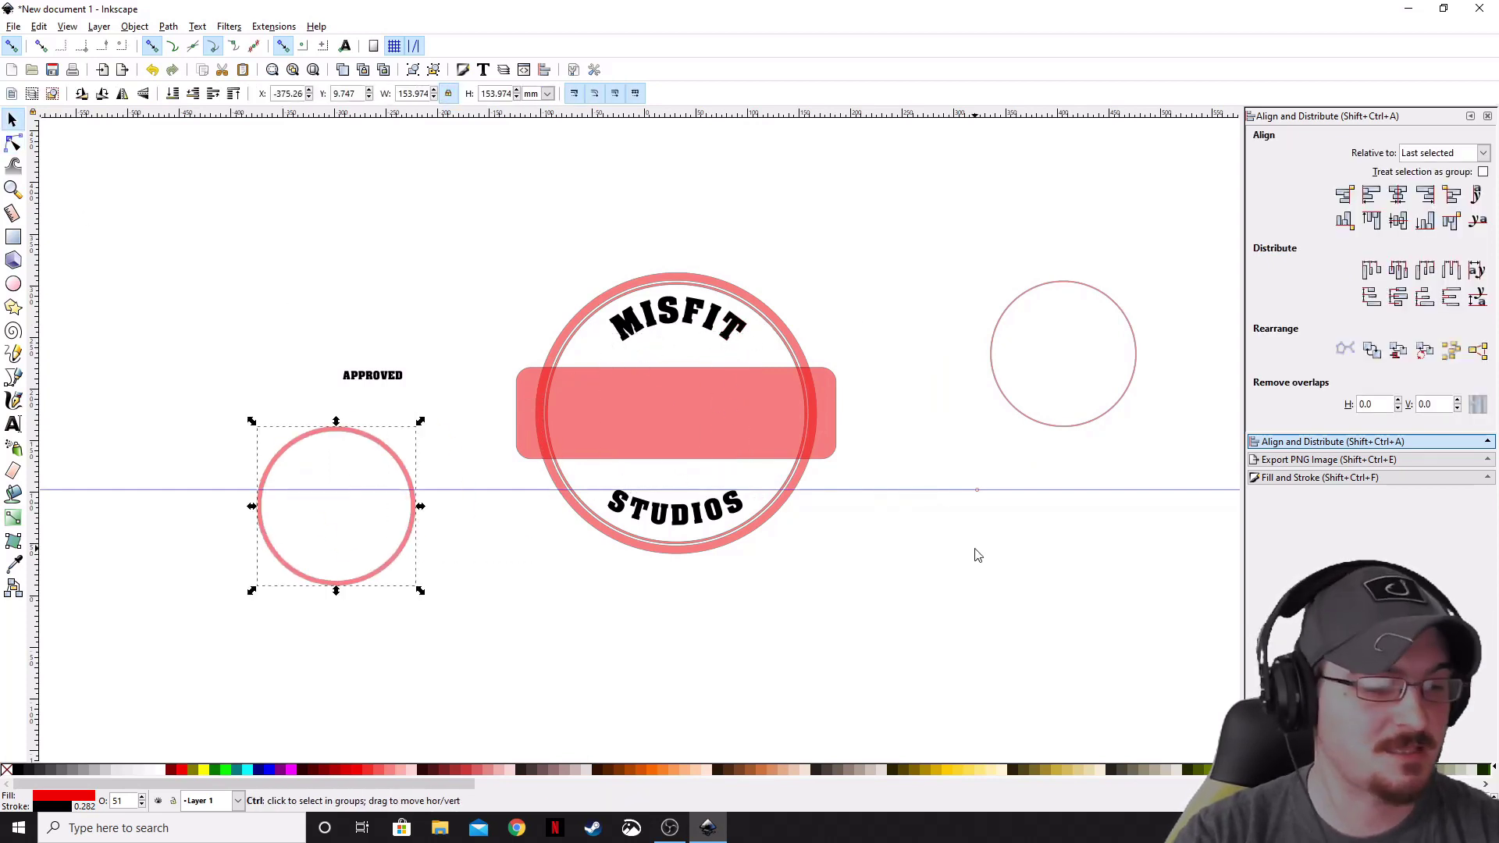
pyautogui.hotkey('ctrl', 'z')
pyautogui.hotkey('ctrl', 'z')
# Step: Select the rounded banner together with all four concentric rings and unite them into a single path
pyautogui.keyDown('ctrl'); pyautogui.scroll(3, 1030, 485); pyautogui.keyUp('ctrl')
pyautogui.scroll(-1, 1080, 479)
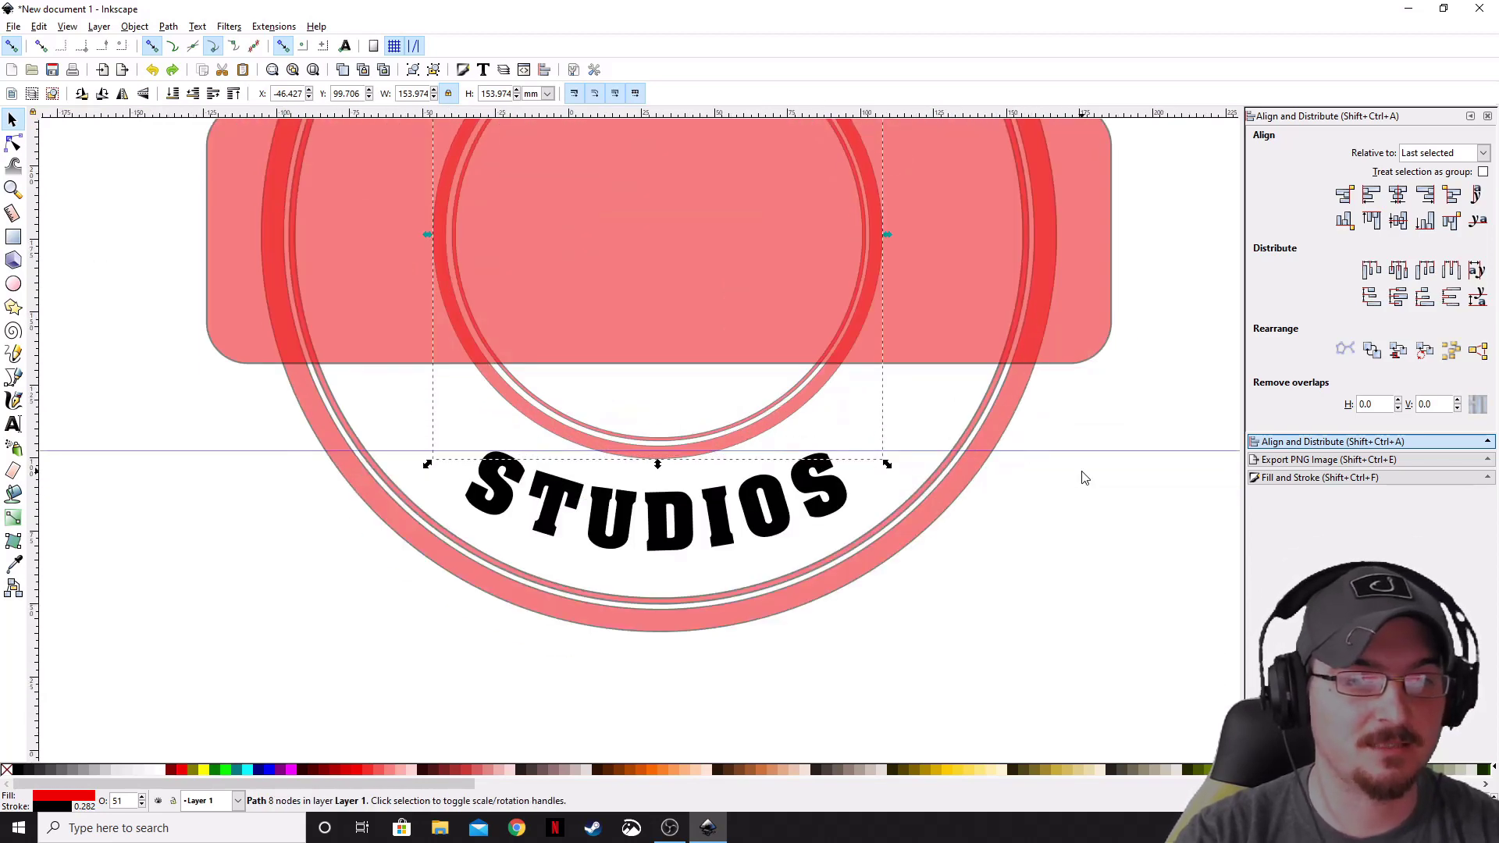
pyautogui.keyDown('ctrl'); pyautogui.scroll(-2, 1130, 419); pyautogui.keyUp('ctrl')
pyautogui.click(1056, 365)
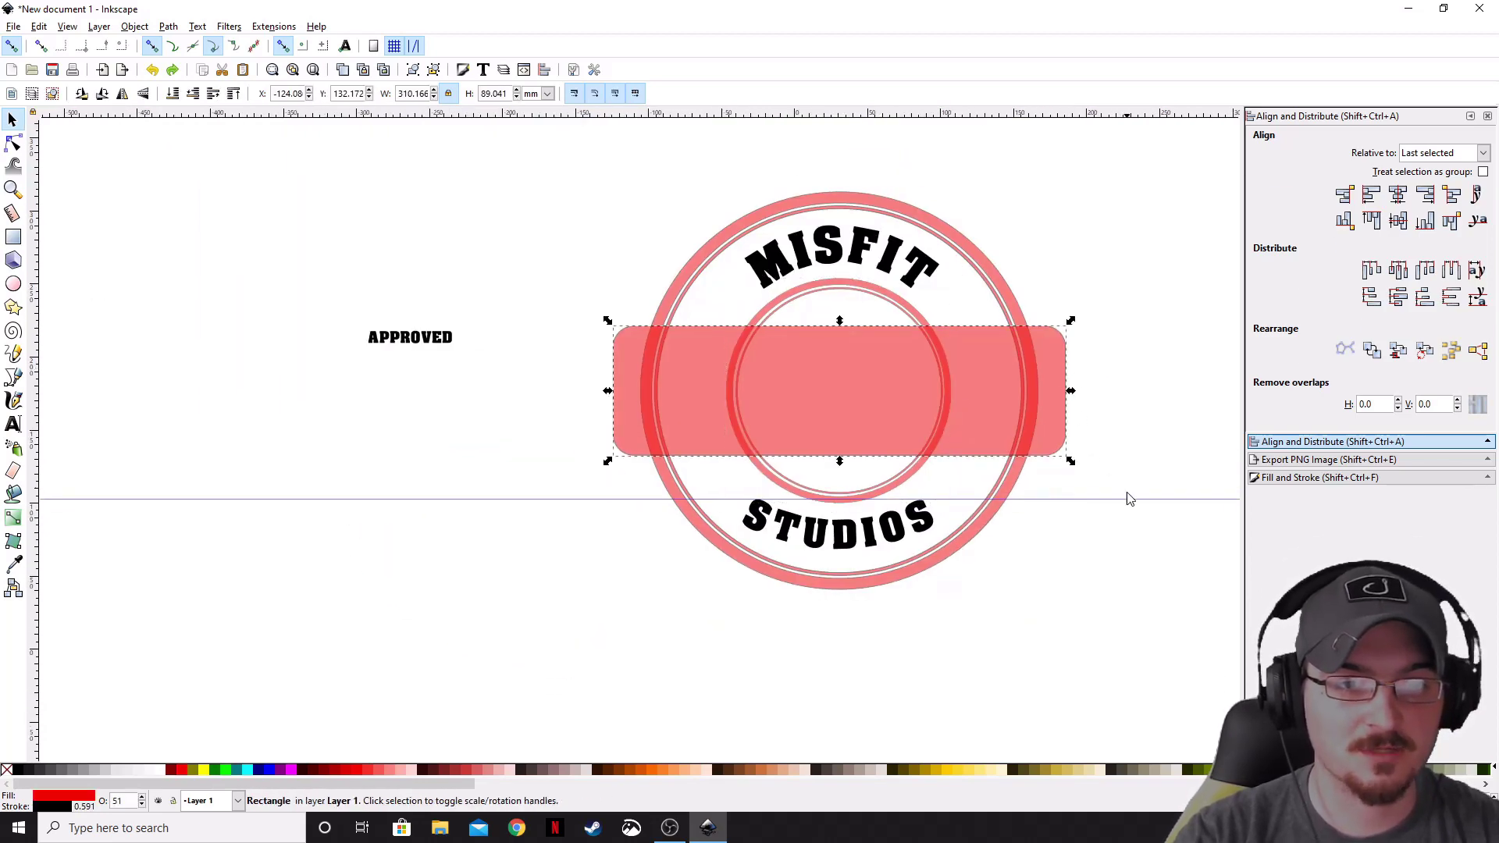
pyautogui.keyDown('shift'); pyautogui.click(997, 496); pyautogui.keyUp('shift')
pyautogui.keyDown('shift'); pyautogui.click(1004, 484); pyautogui.keyUp('shift')
pyautogui.keyDown('shift'); pyautogui.click(905, 467); pyautogui.keyUp('shift')
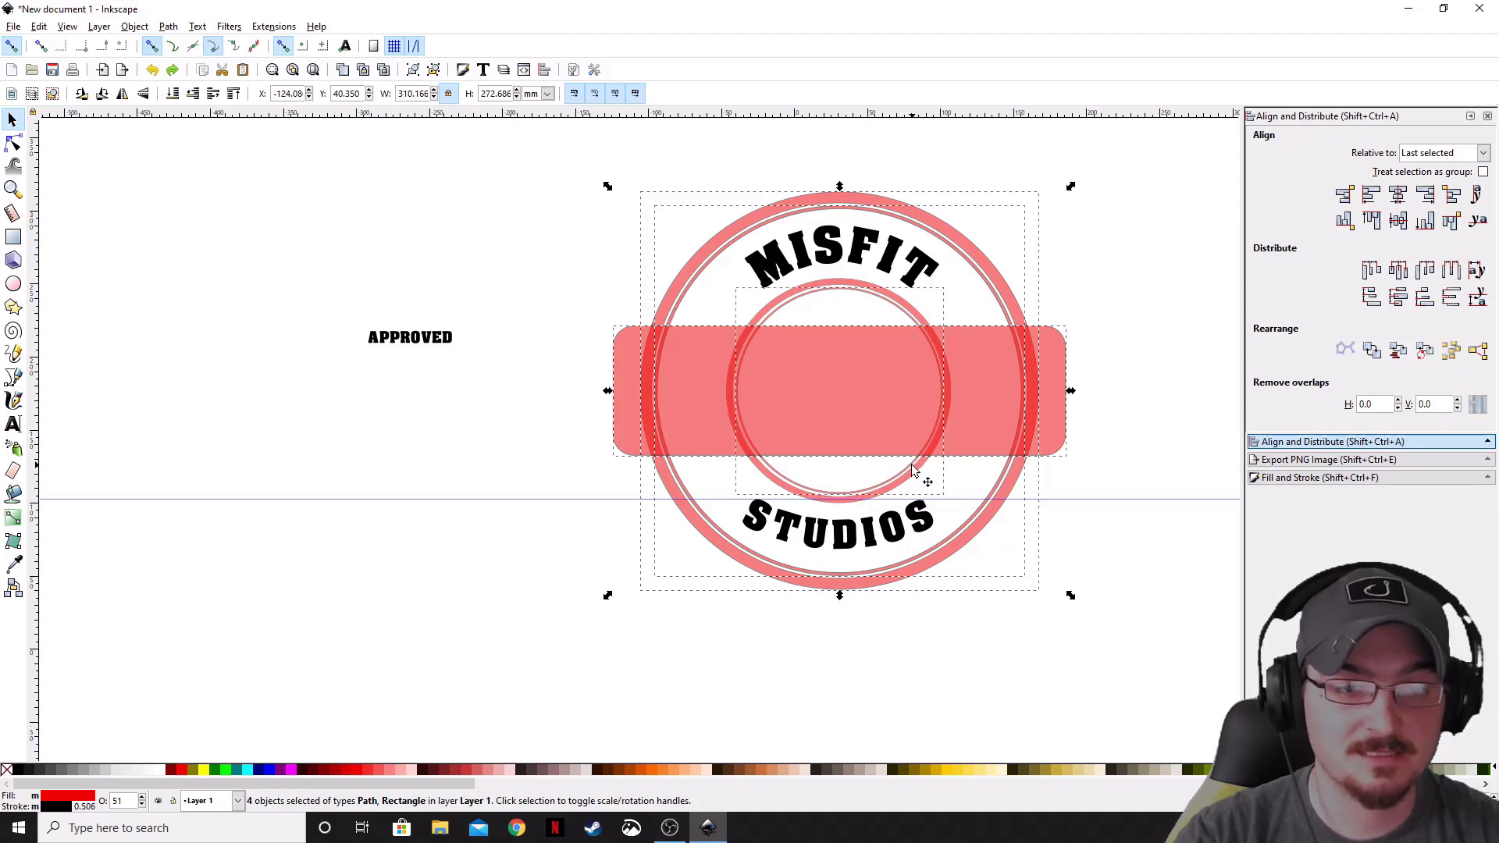
pyautogui.keyDown('shift'); pyautogui.click(909, 471); pyautogui.keyUp('shift')
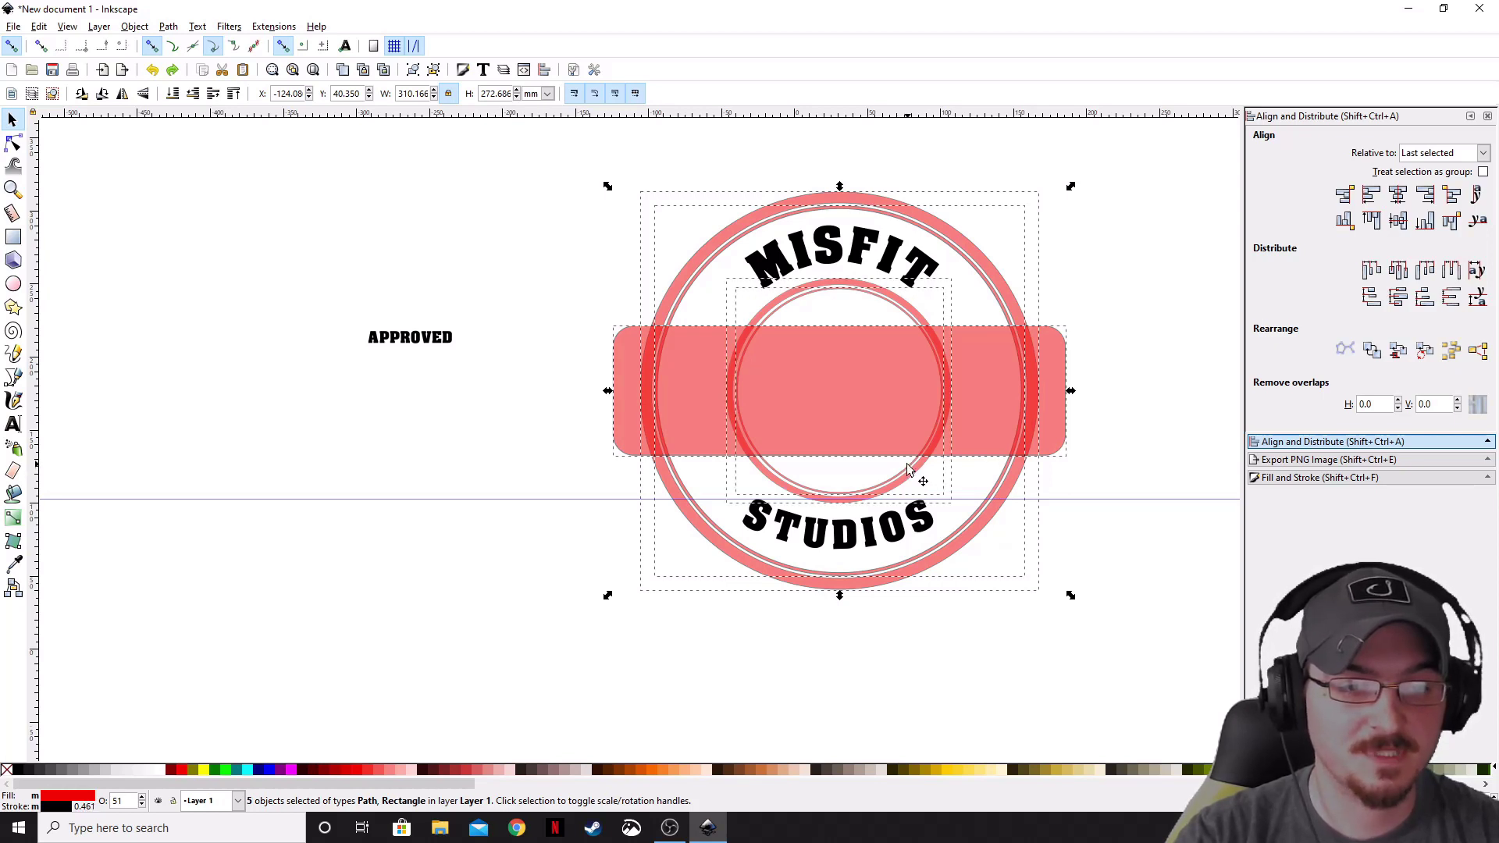
pyautogui.click(168, 27)
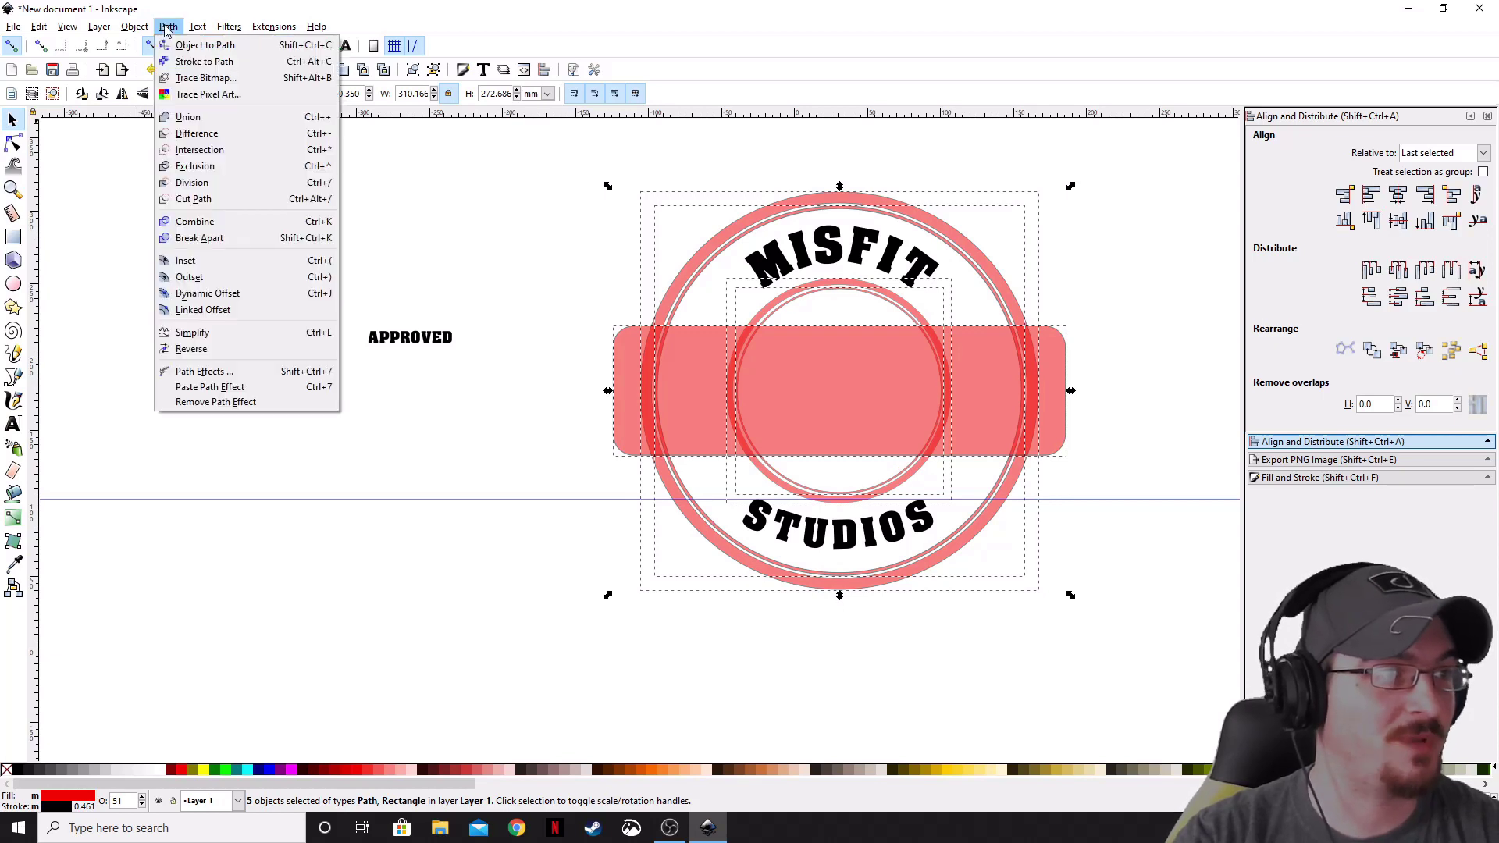
pyautogui.click(178, 115)
pyautogui.hscroll(4, 1124, 449)
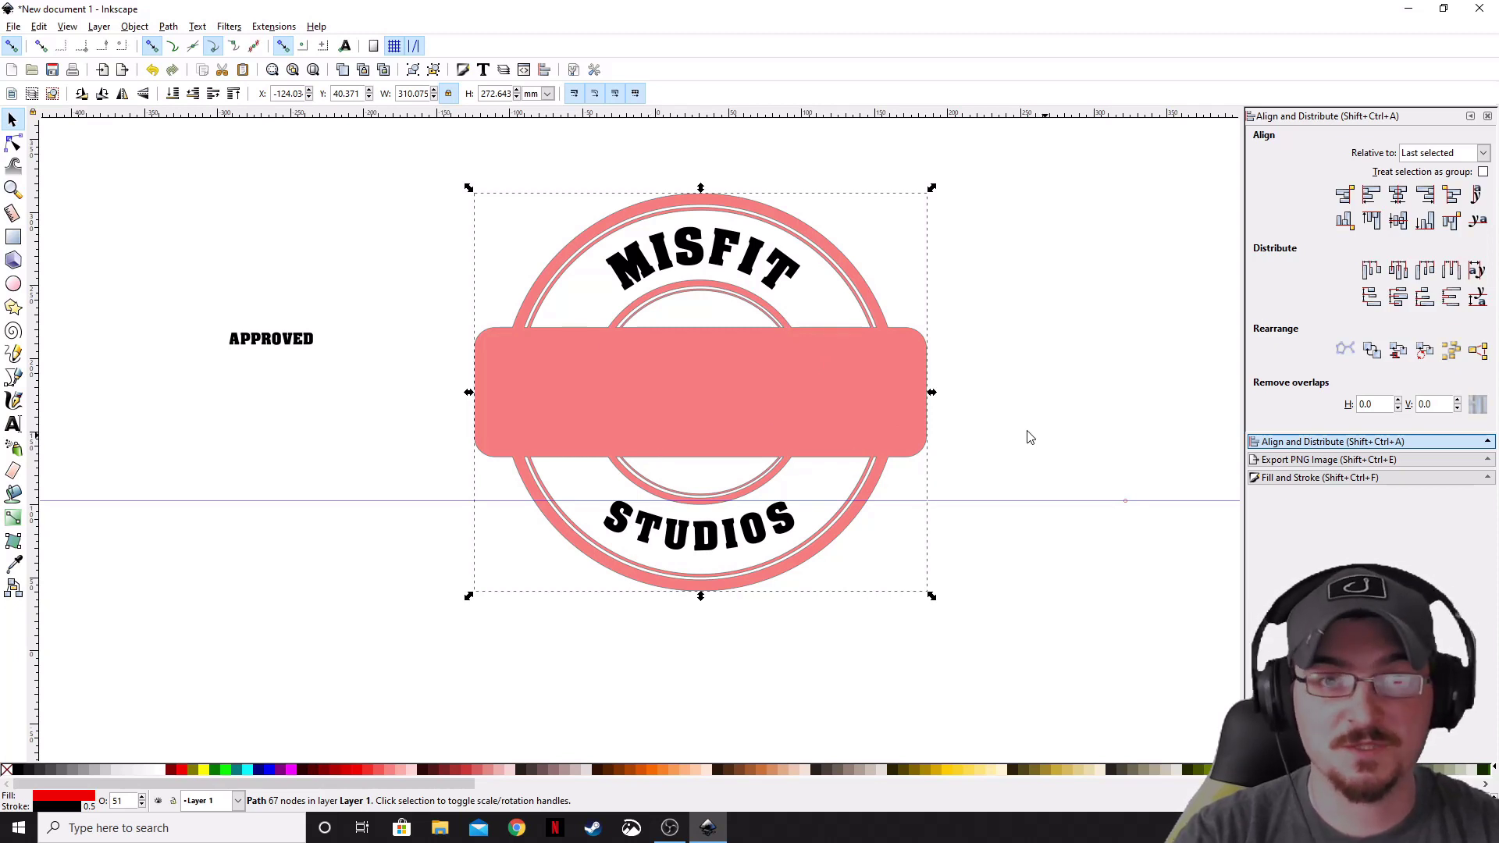
# Step: Set the merged stamp shape's opacity to 100% and delete the horizontal guideline crossing the lower part of the stamp
pyautogui.click(1327, 477)
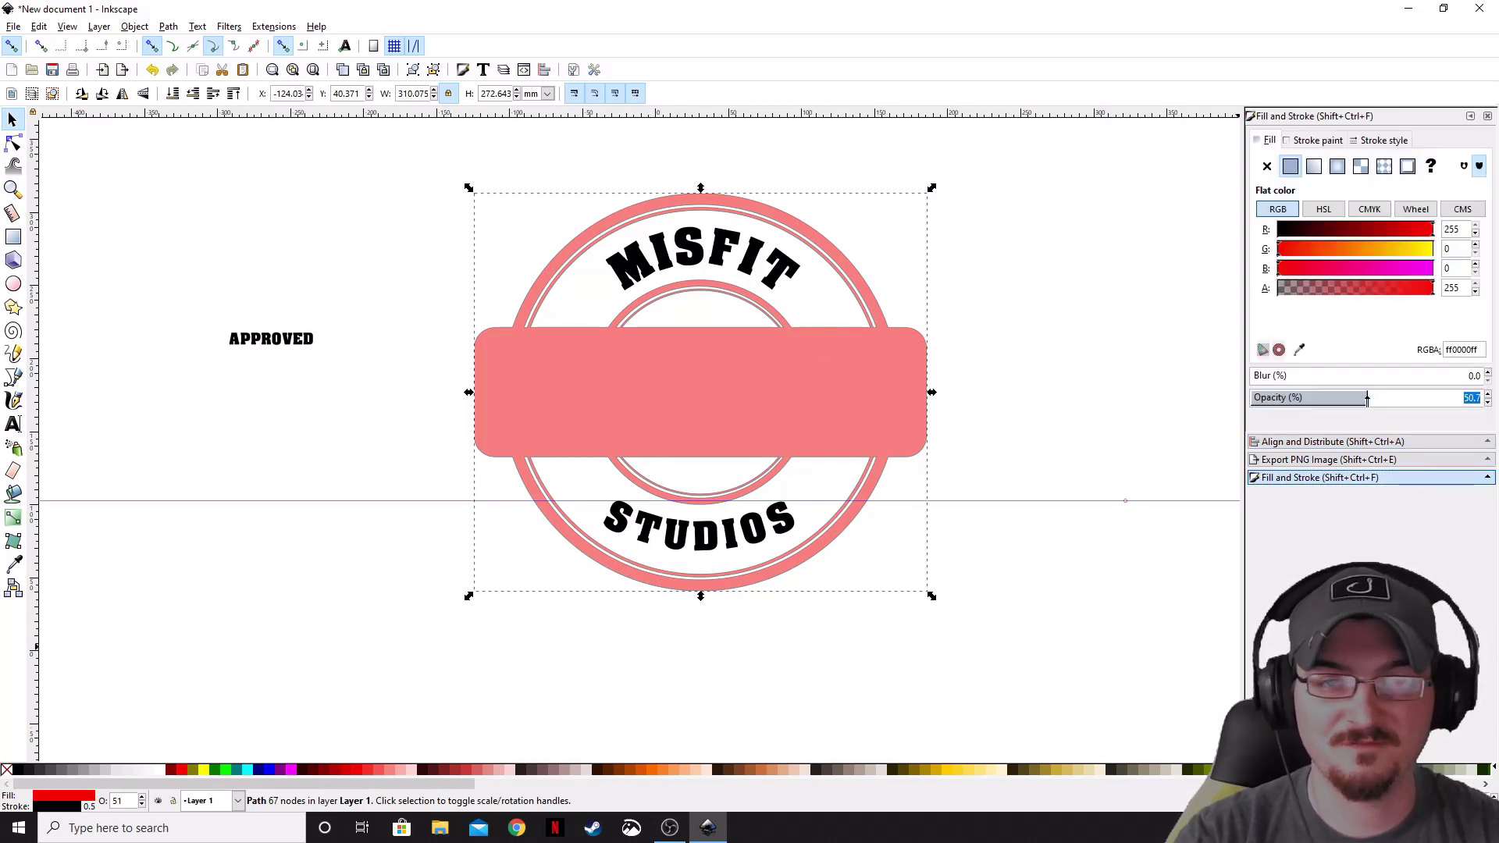
pyautogui.write('100')
pyautogui.press('Return')
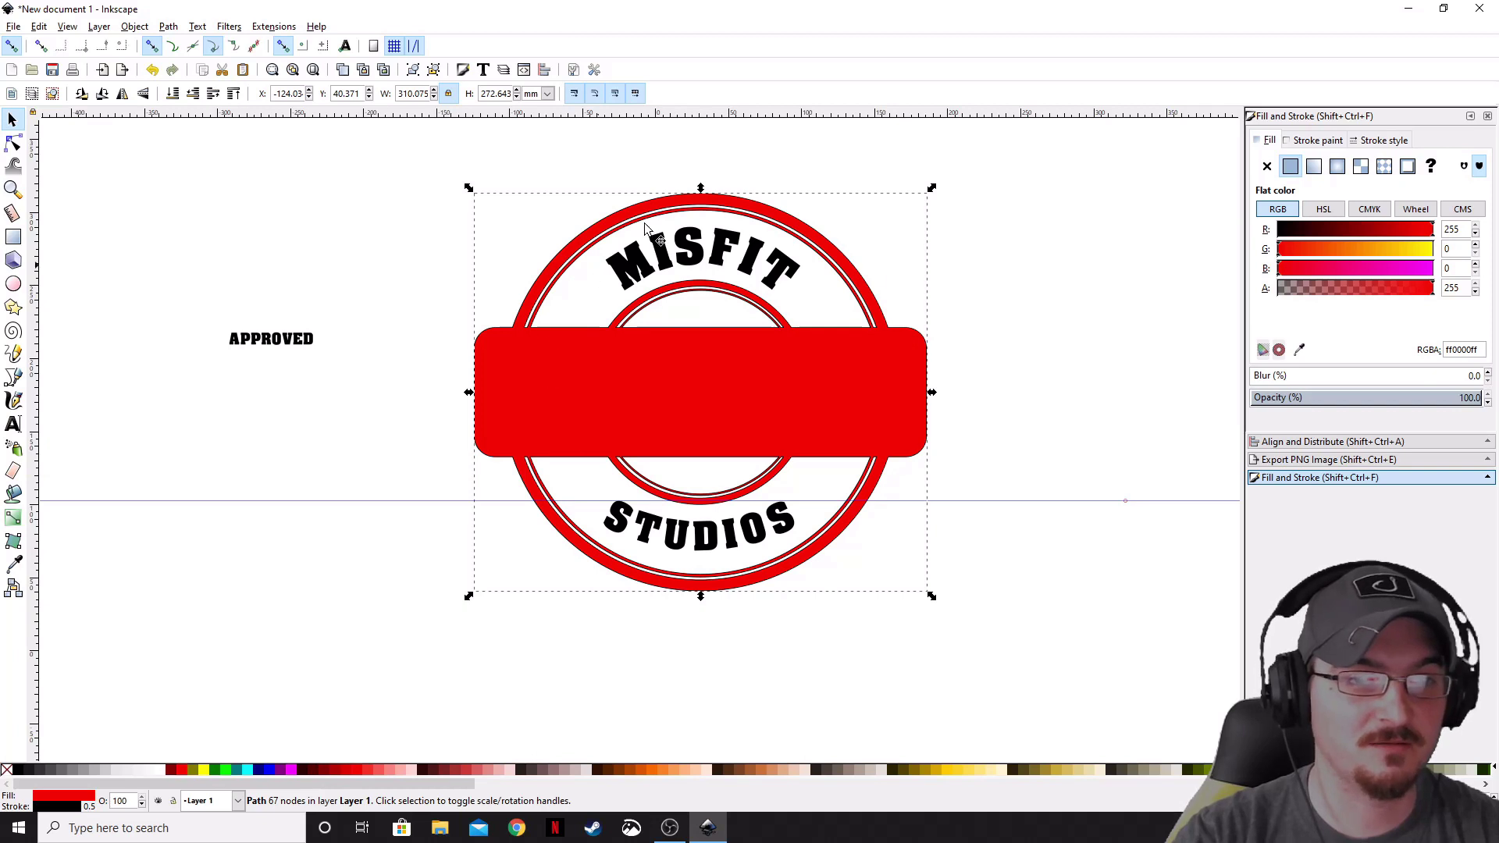
pyautogui.click(1105, 328)
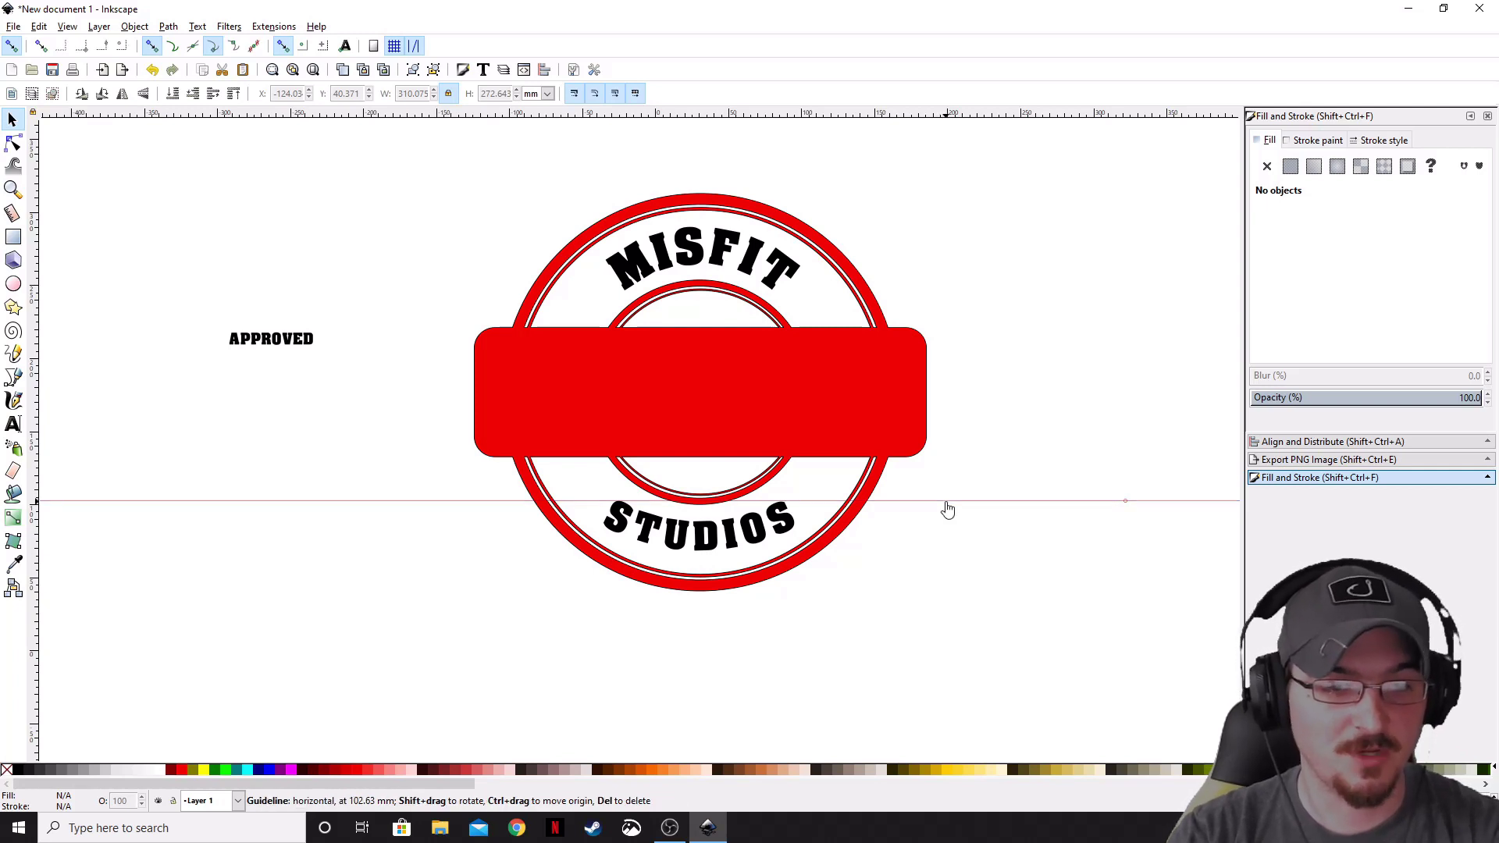
pyautogui.press('Delete')
# Step: Move the APPROVED text onto the red banner and enlarge it to span nearly the banner's full width
pyautogui.click(251, 344)
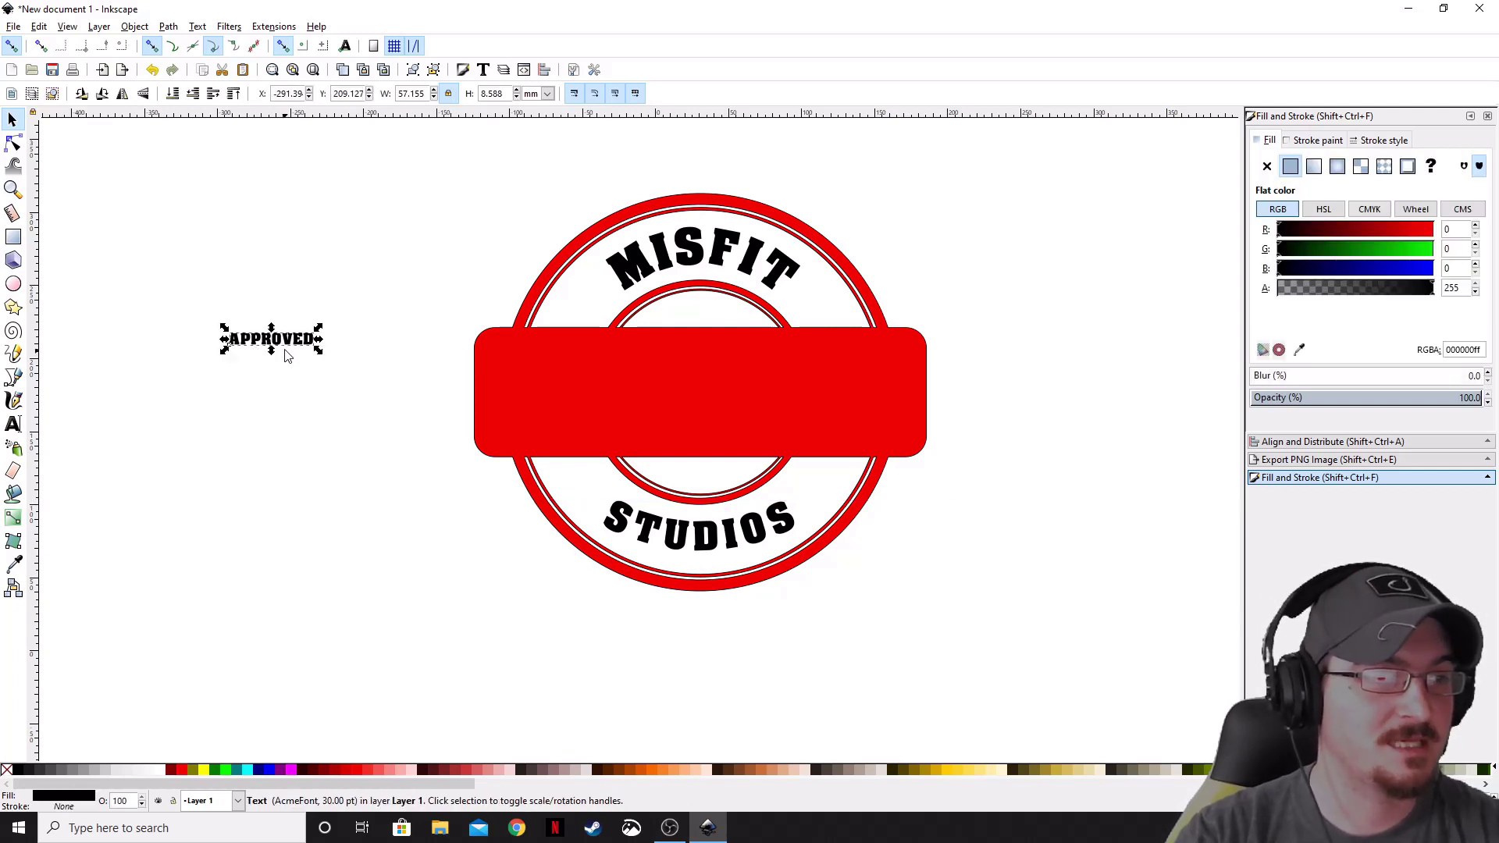
pyautogui.moveTo(320, 351); pyautogui.dragTo(494, 437)
pyautogui.moveTo(326, 383); pyautogui.dragTo(709, 397)
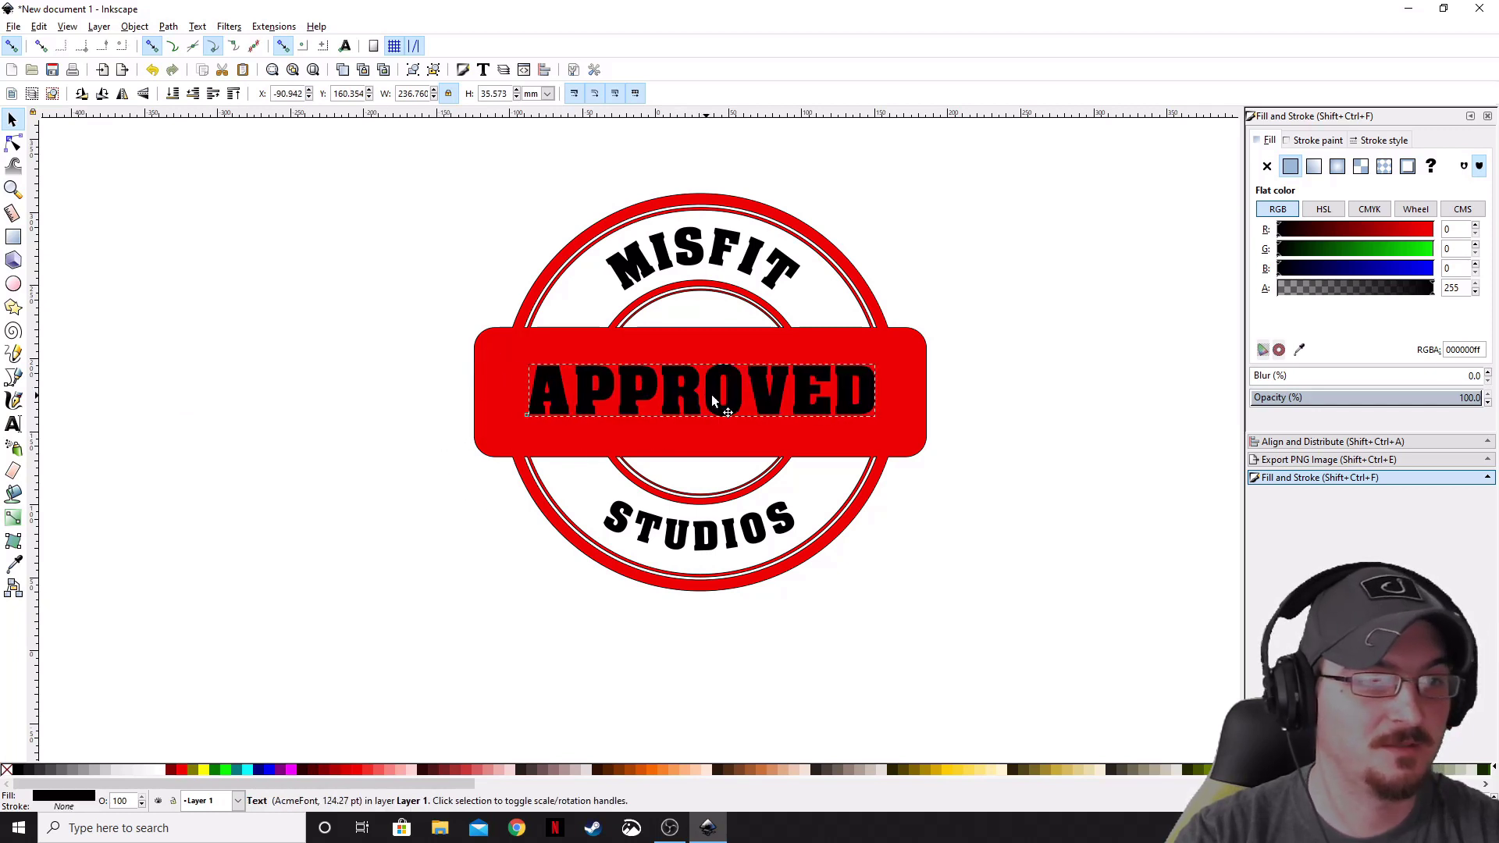
pyautogui.moveTo(878, 421); pyautogui.dragTo(918, 445)
# Step: Centre the APPROVED text and the merged stamp shape on each other horizontally and vertically, excluding MISFIT and STUDIOS from the selection
pyautogui.moveTo(1122, 671); pyautogui.dragTo(266, 144)
pyautogui.press('shift')
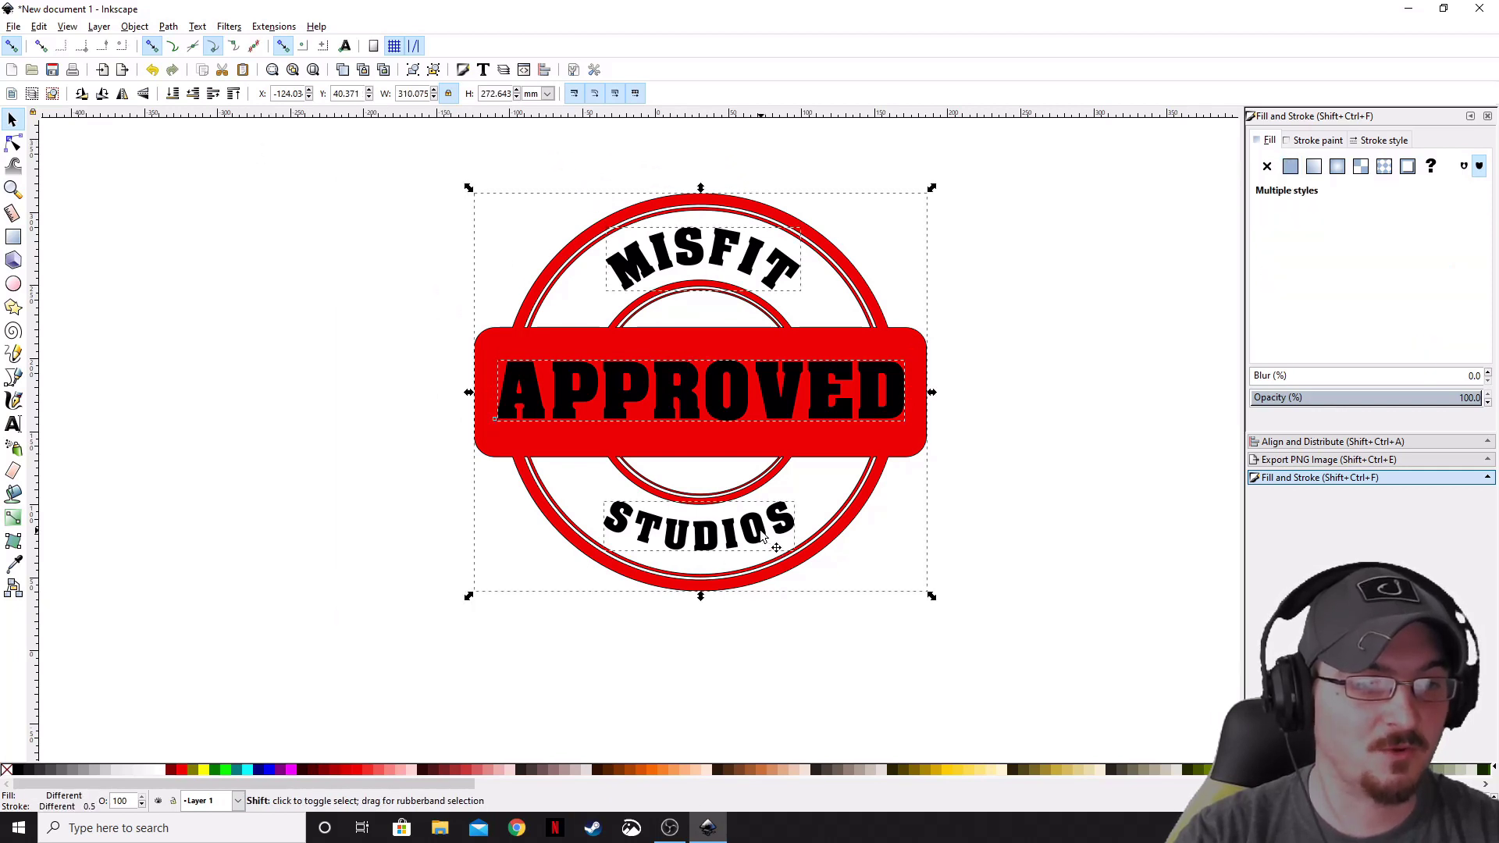
pyautogui.keyDown('shift'); pyautogui.click(764, 537); pyautogui.keyUp('shift')
pyautogui.keyDown('shift'); pyautogui.click(762, 284); pyautogui.keyUp('shift')
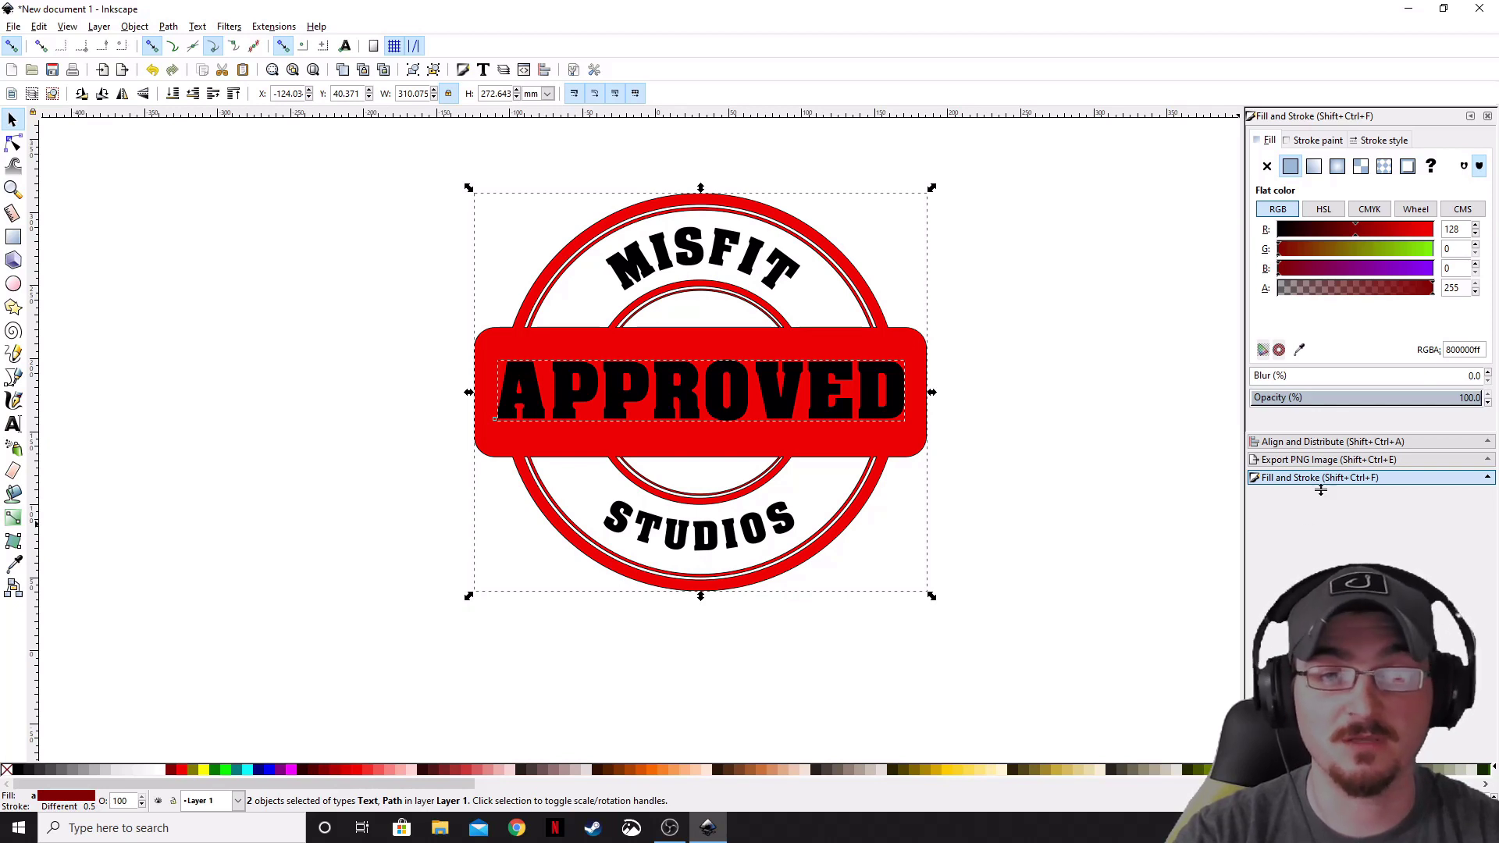
pyautogui.click(1321, 442)
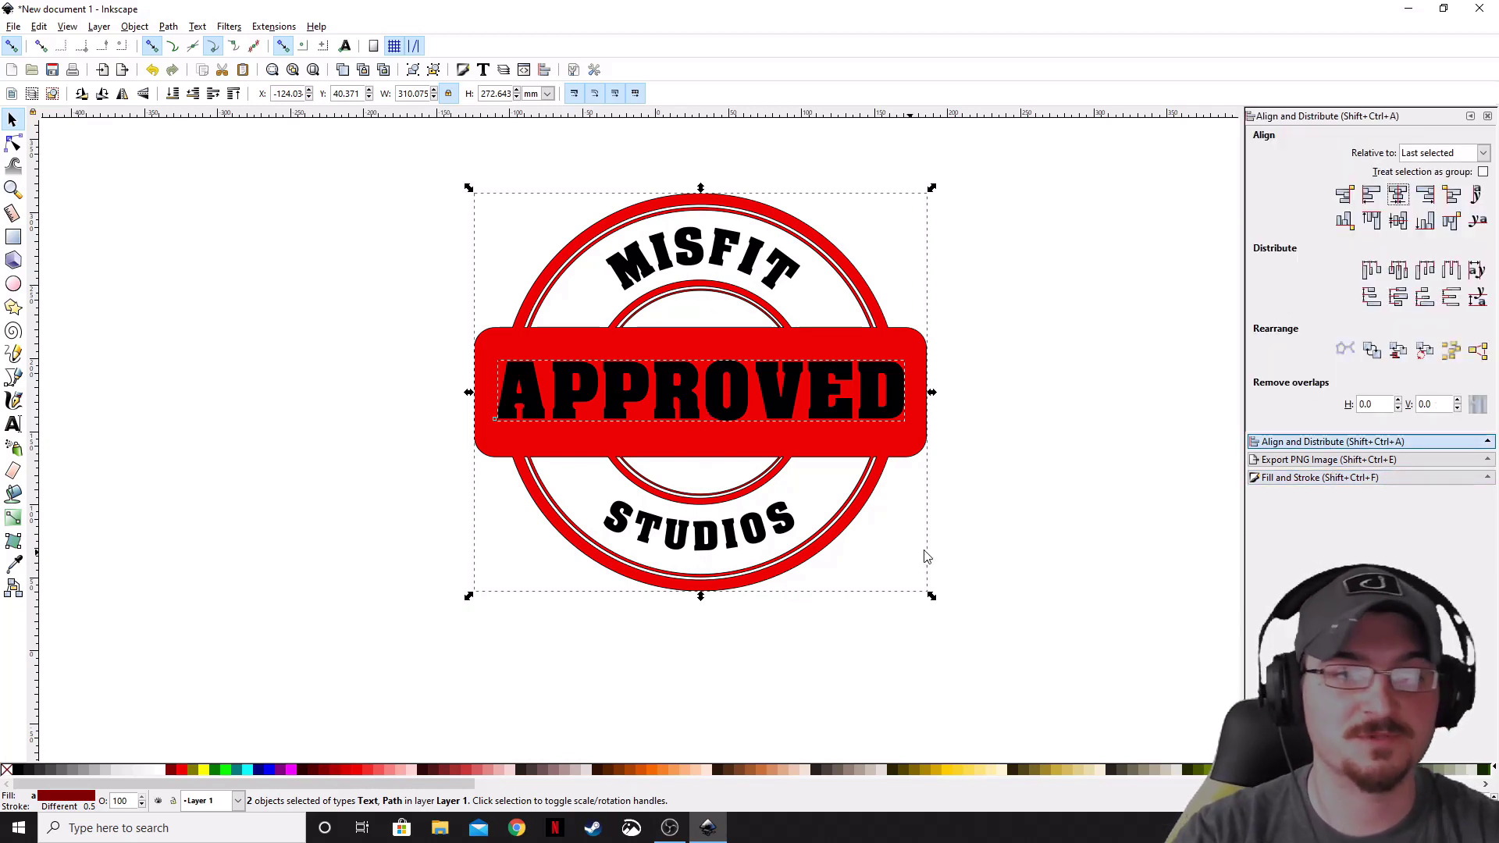
pyautogui.click(1398, 220)
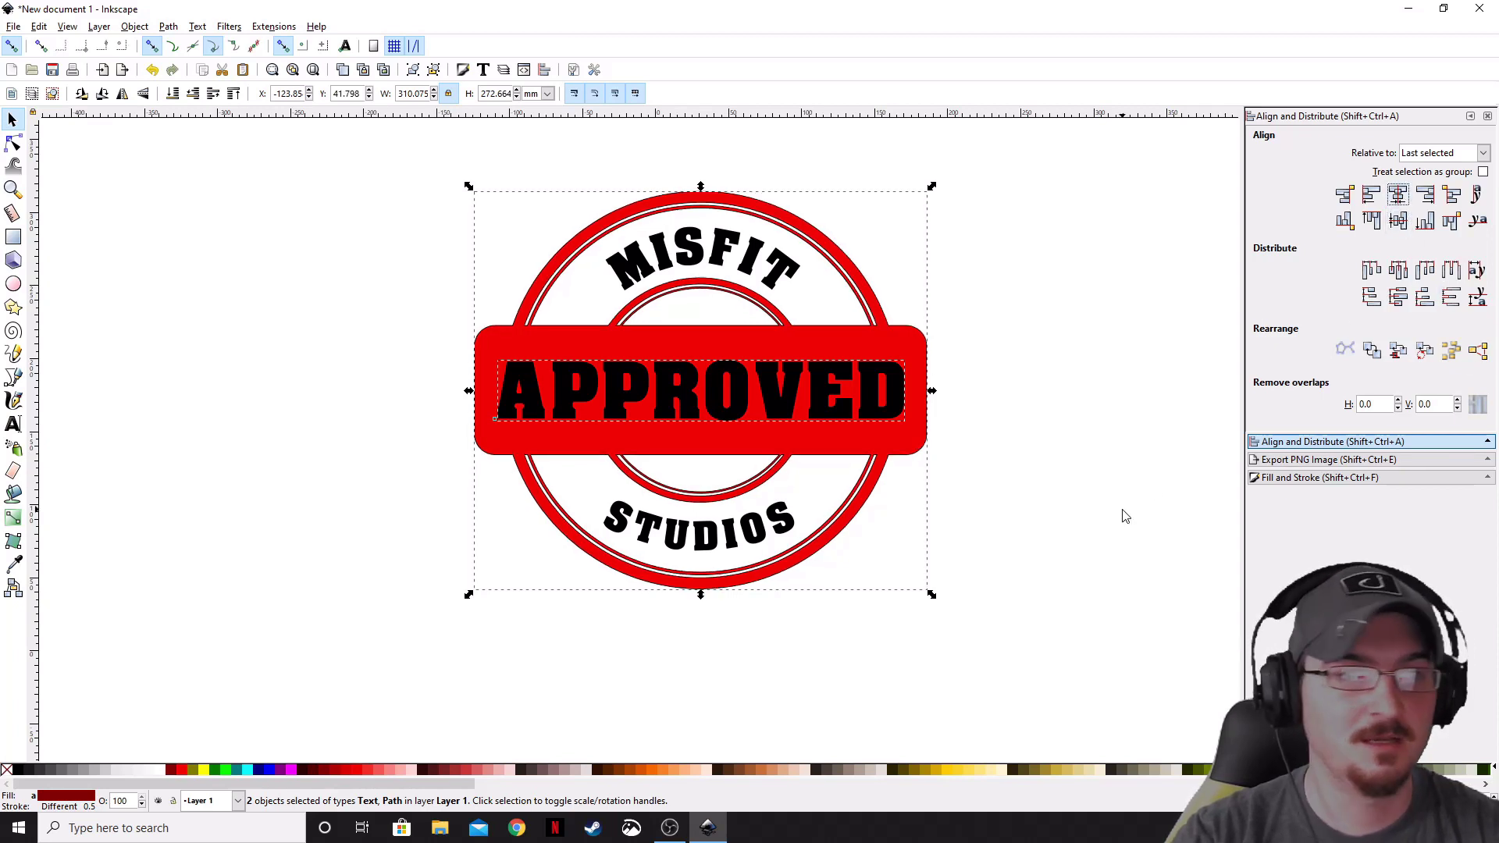
pyautogui.click(1039, 488)
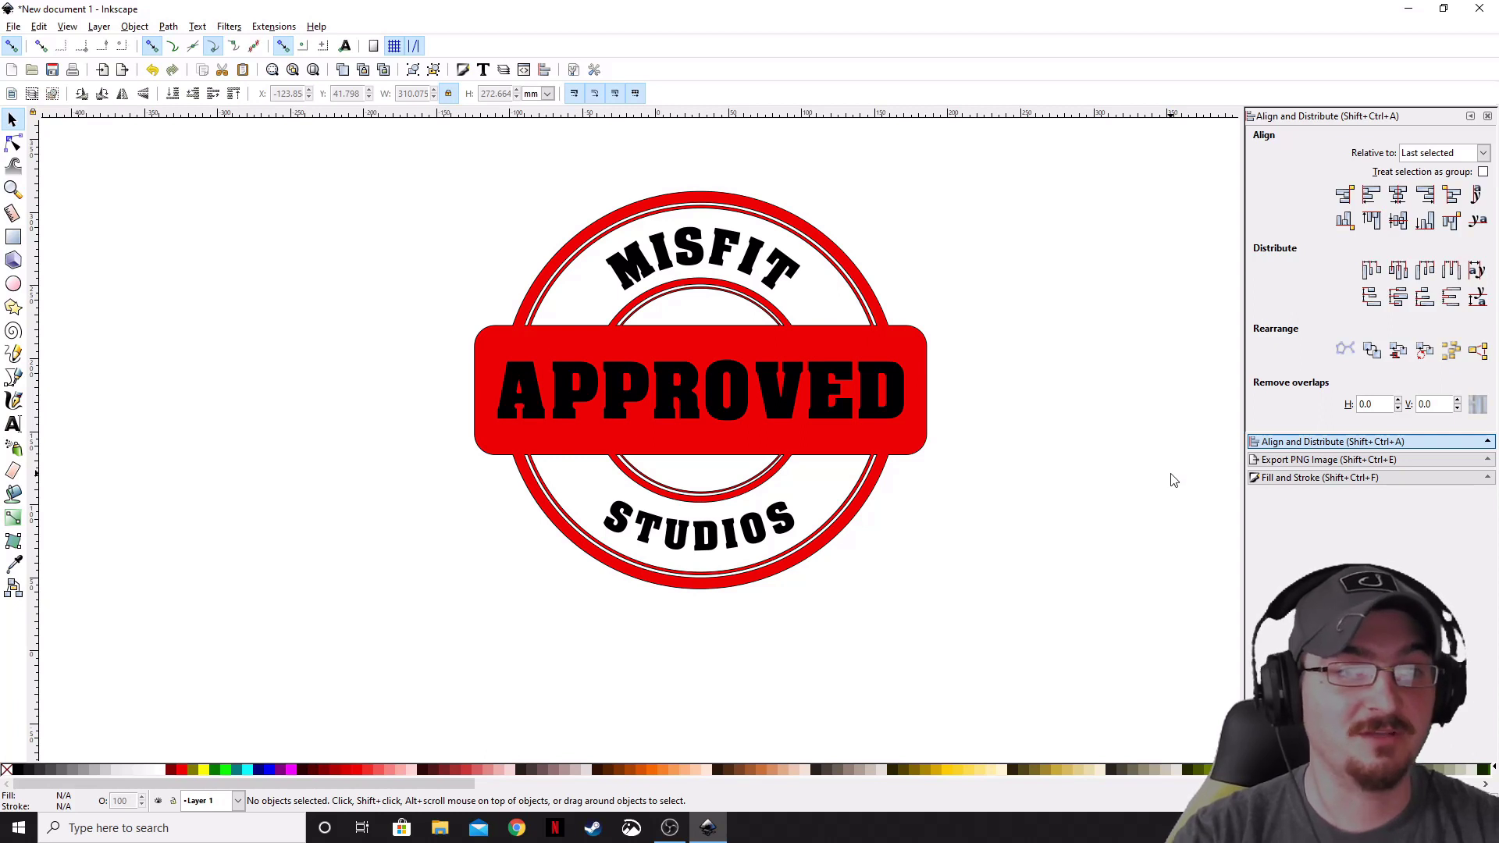